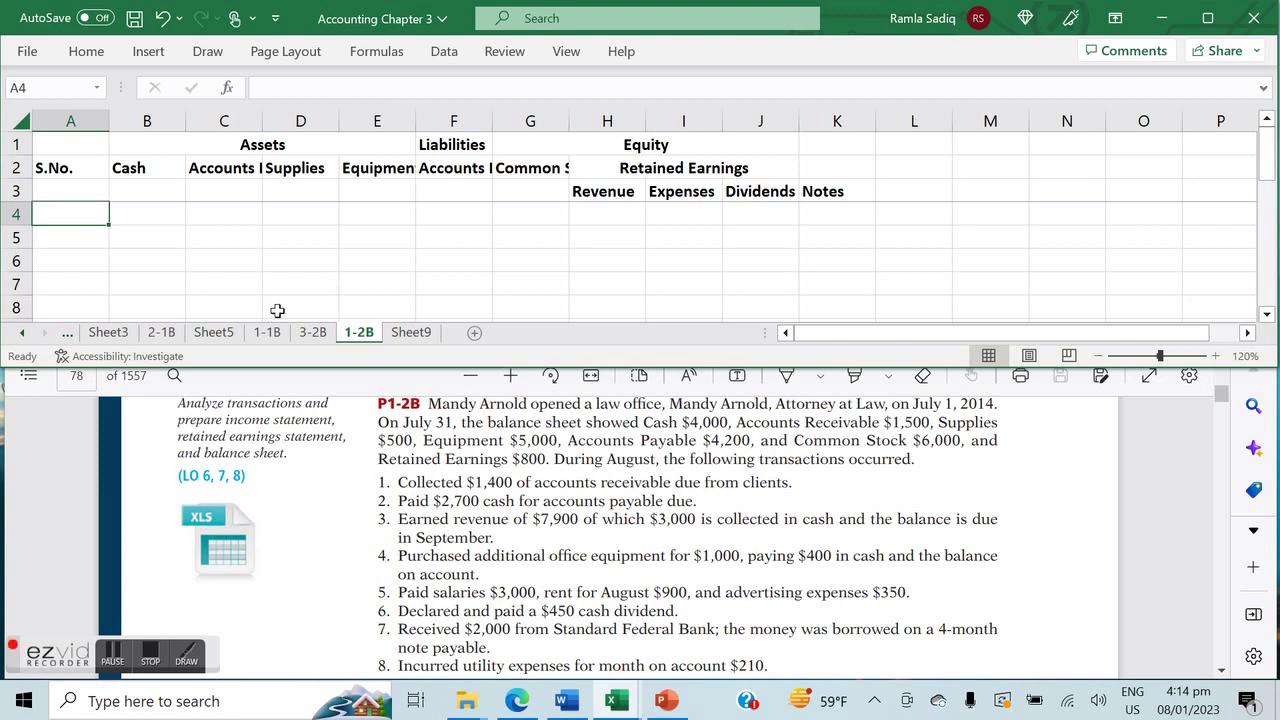
Label cell A4 as "Bal" and enter the opening Cash balance of 4000 in B4.
left_click(122, 263)
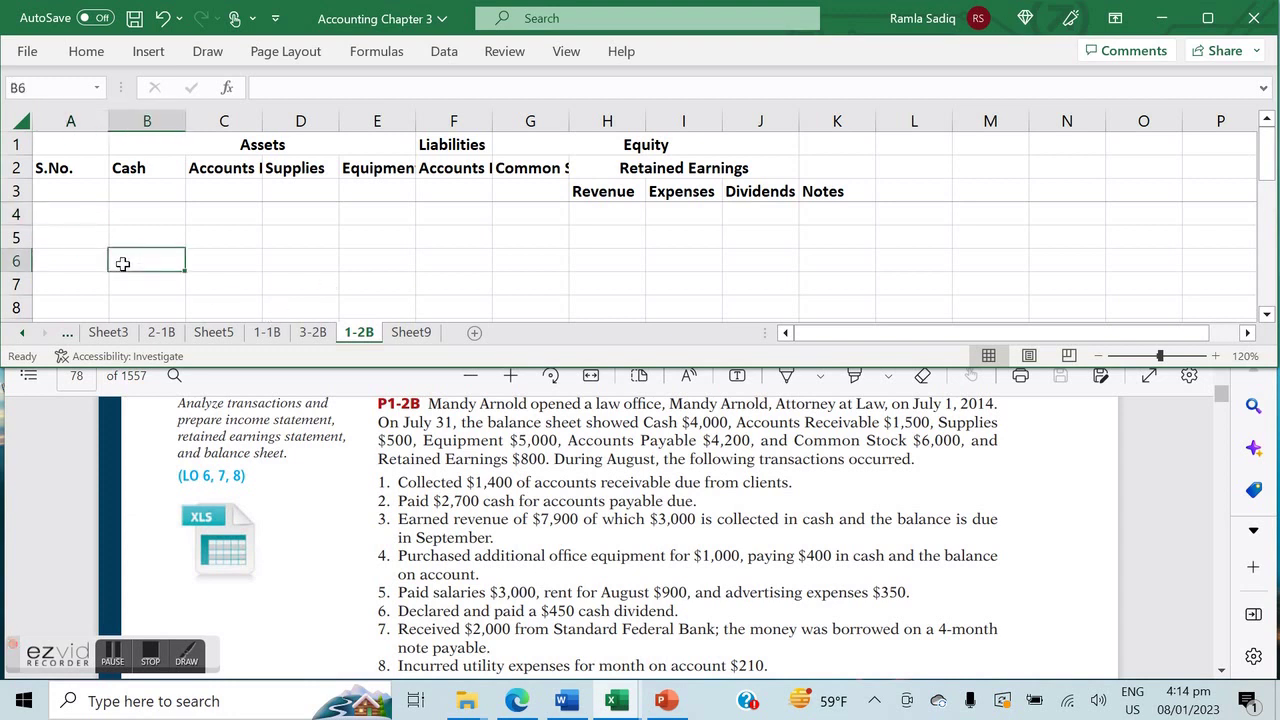
left_click(70, 215)
left_click(477, 468)
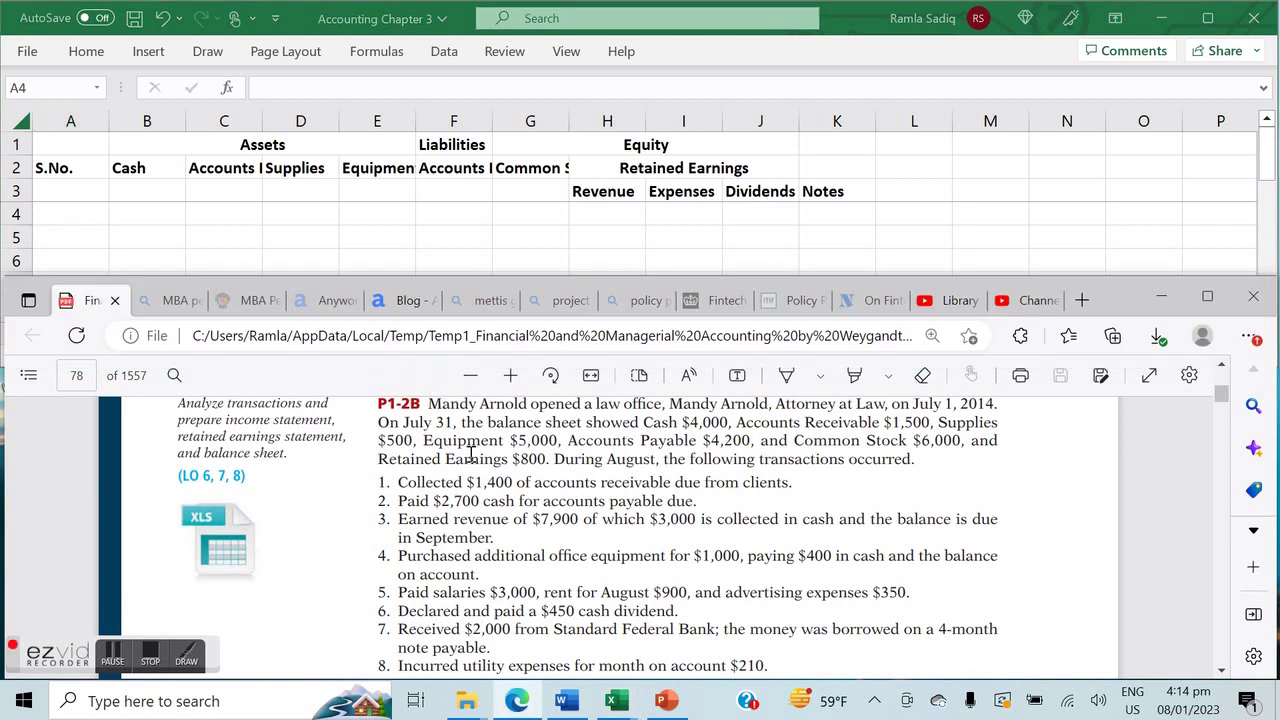
left_click(577, 261)
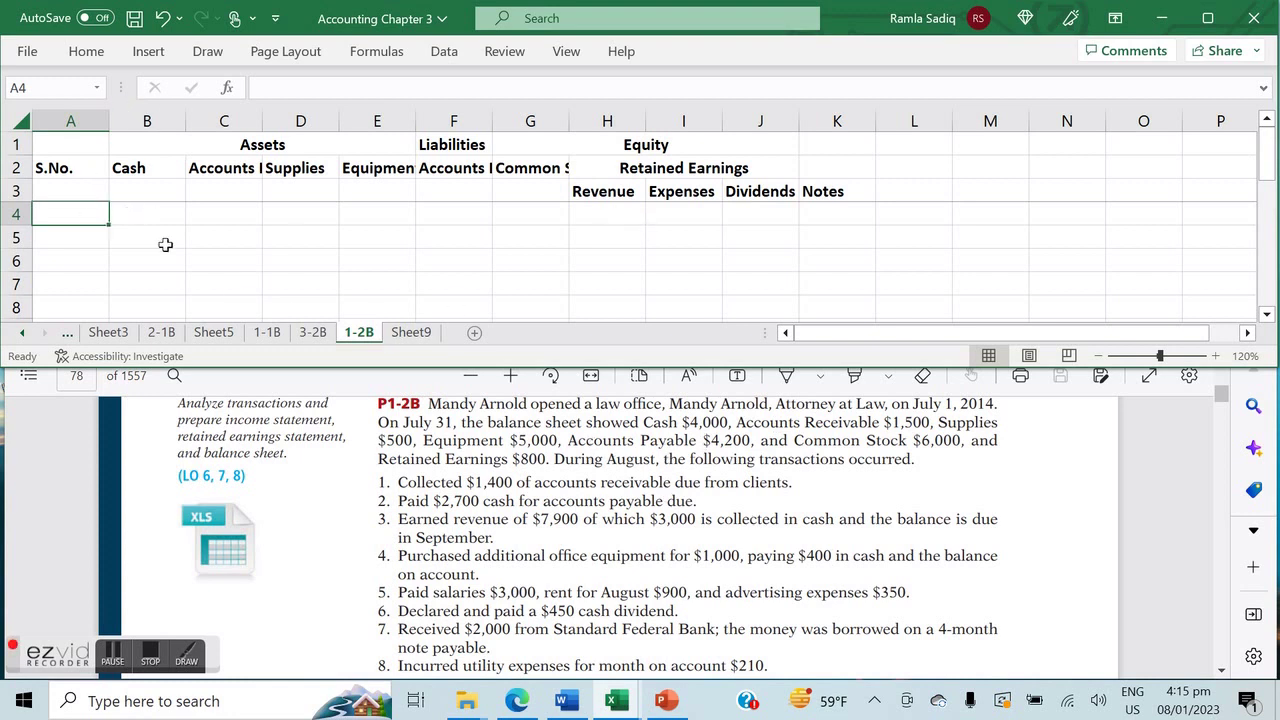
type("Bal")
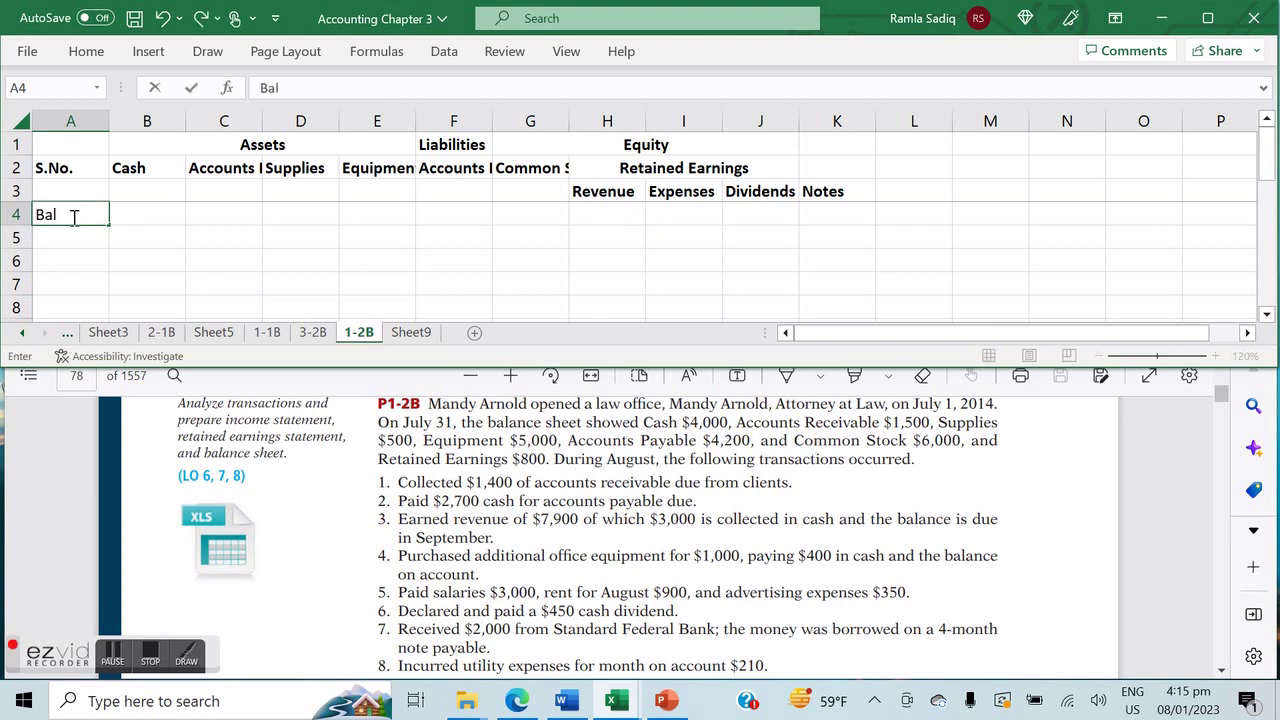
key("Tab")
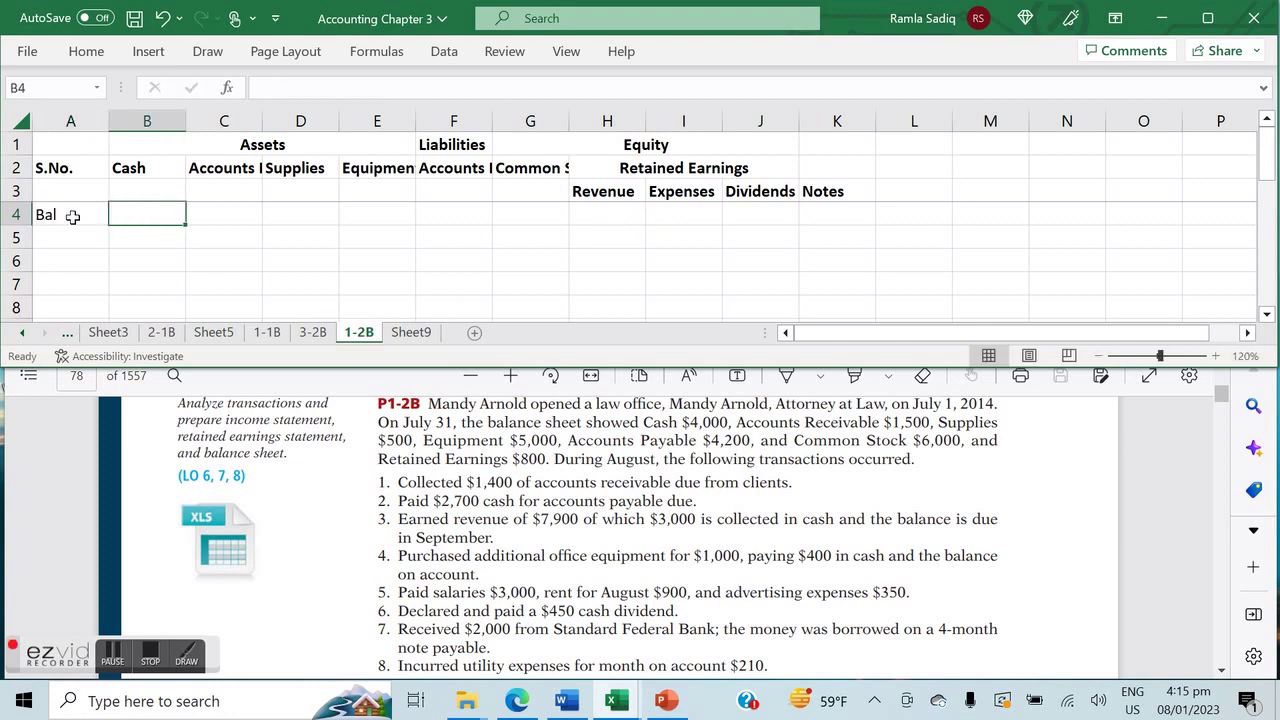
type("4000")
key("Tab")
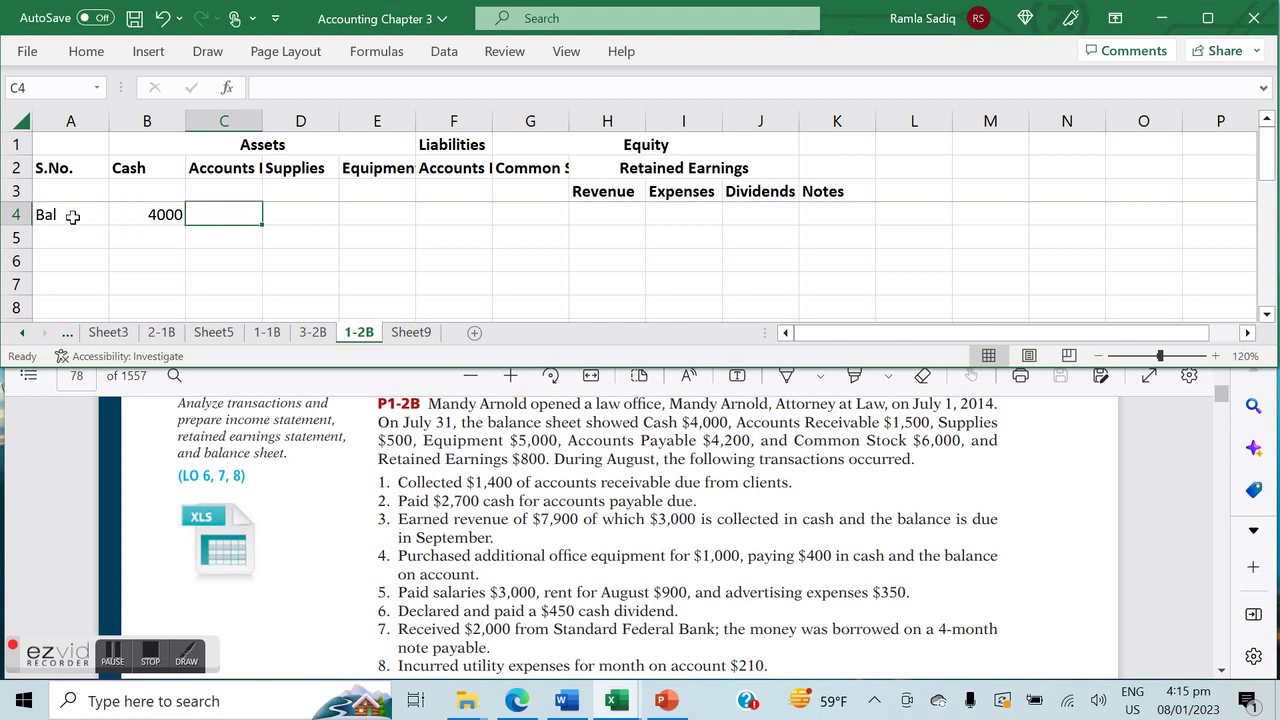
Apply the comma number format to the amount cells B4:J24 under the account headings.
key("Left")
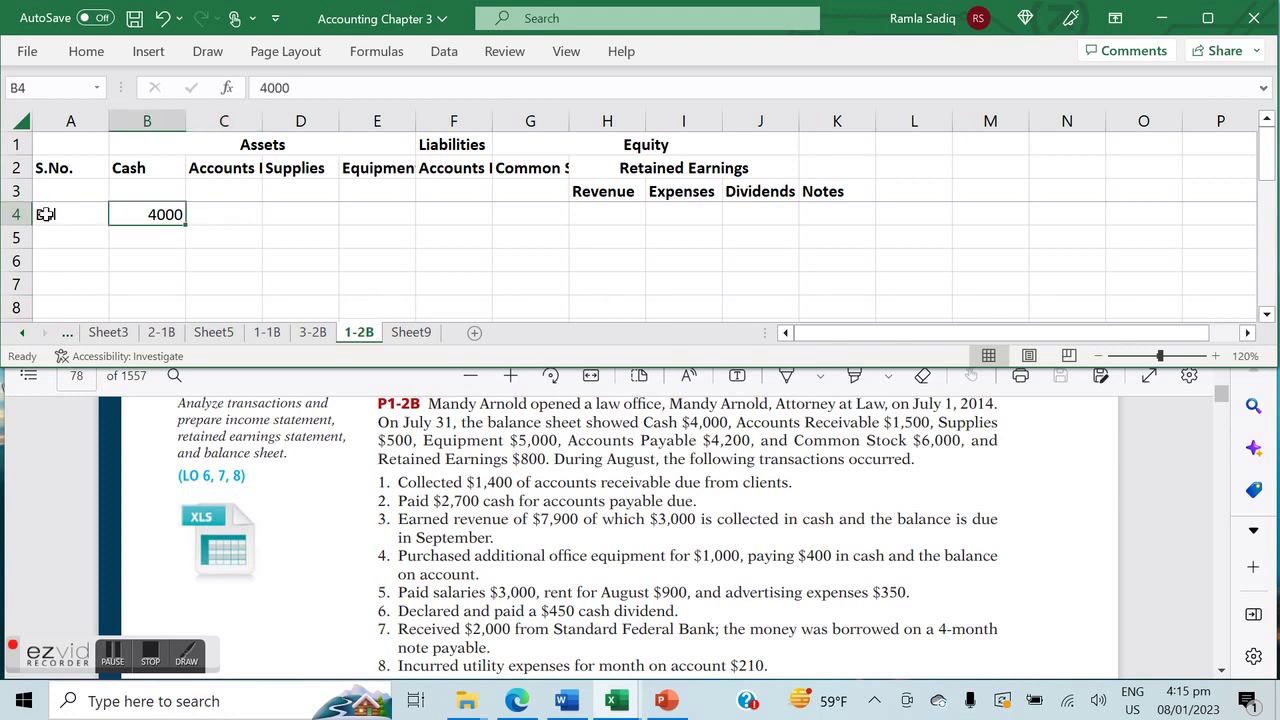
left_click_drag(155, 217, 752, 316)
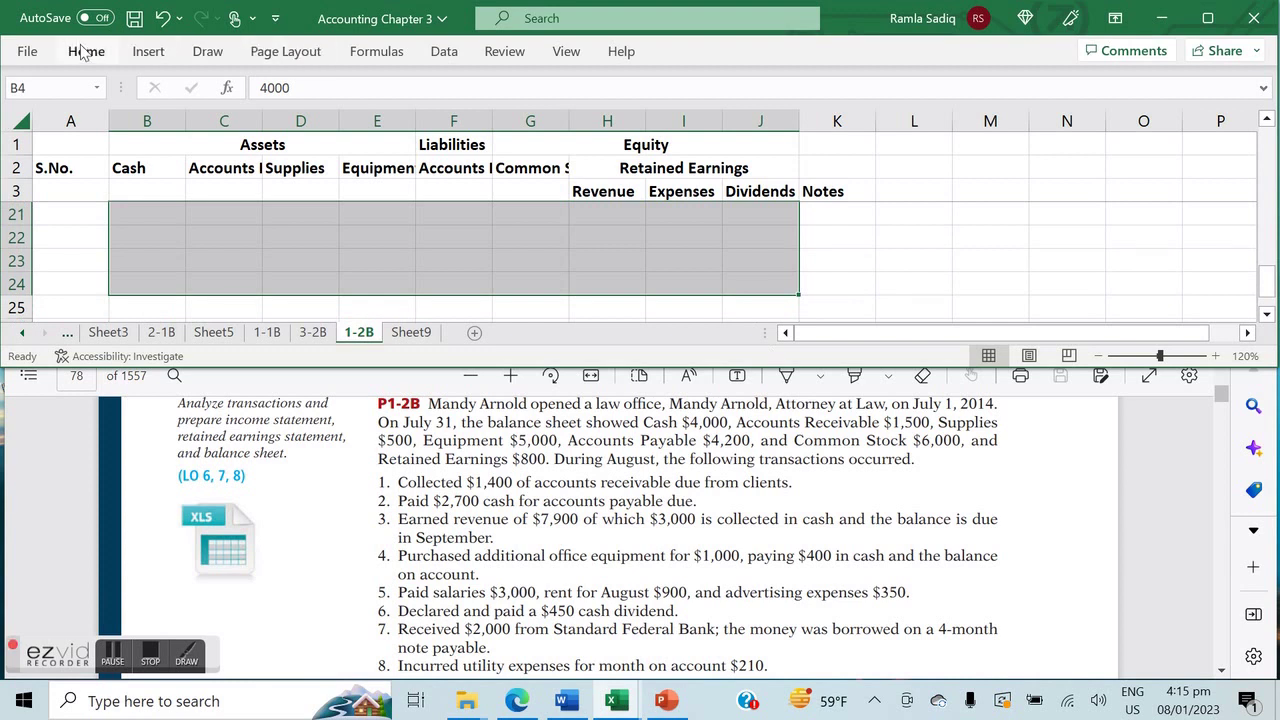
left_click(86, 51)
left_click(658, 121)
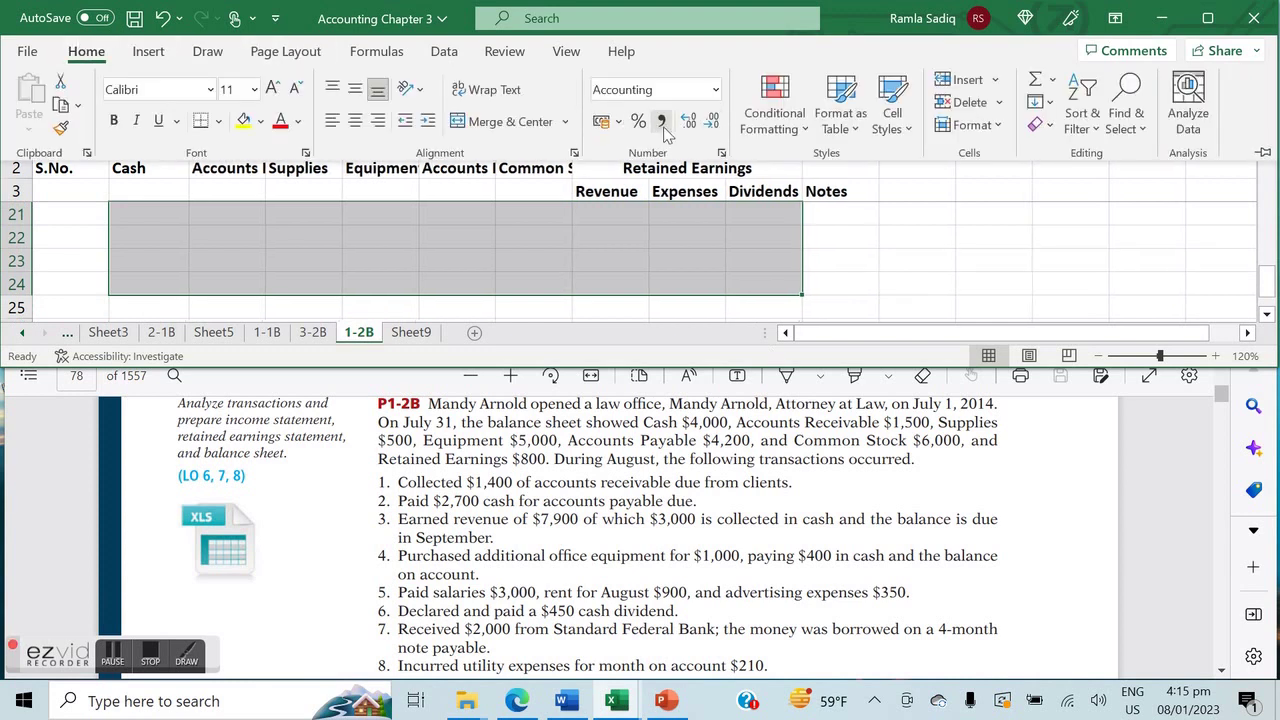
left_click_drag(1271, 284, 1262, 147)
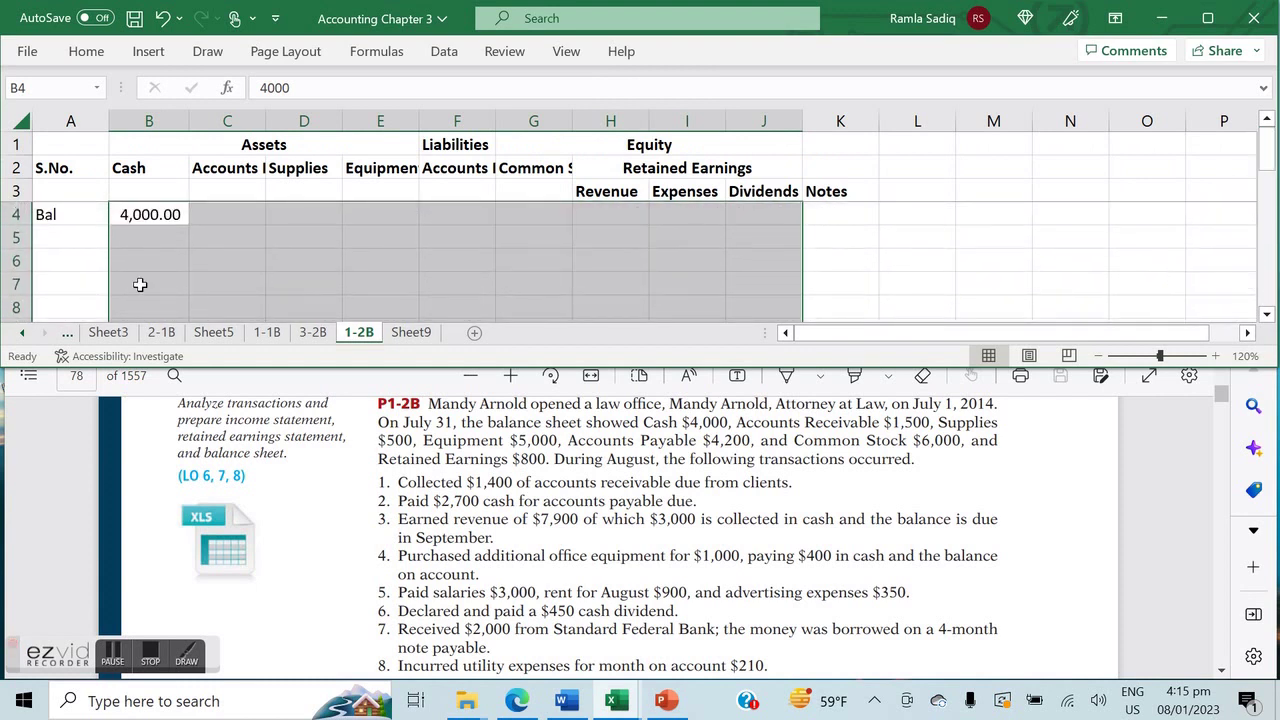
Enter the remaining opening asset balances in row 4: Accounts Receivable 1500, Supplies 500 and Equipment 5000.
left_click(155, 214)
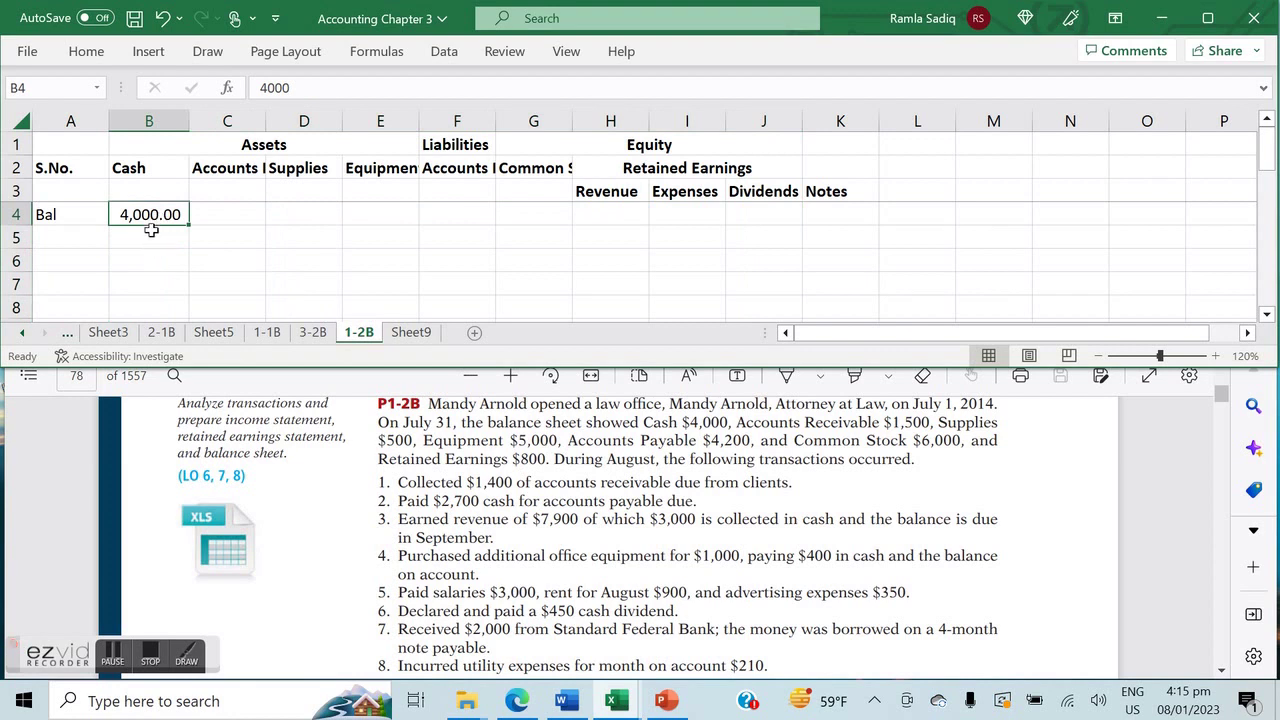
left_click(152, 231)
left_click(248, 210)
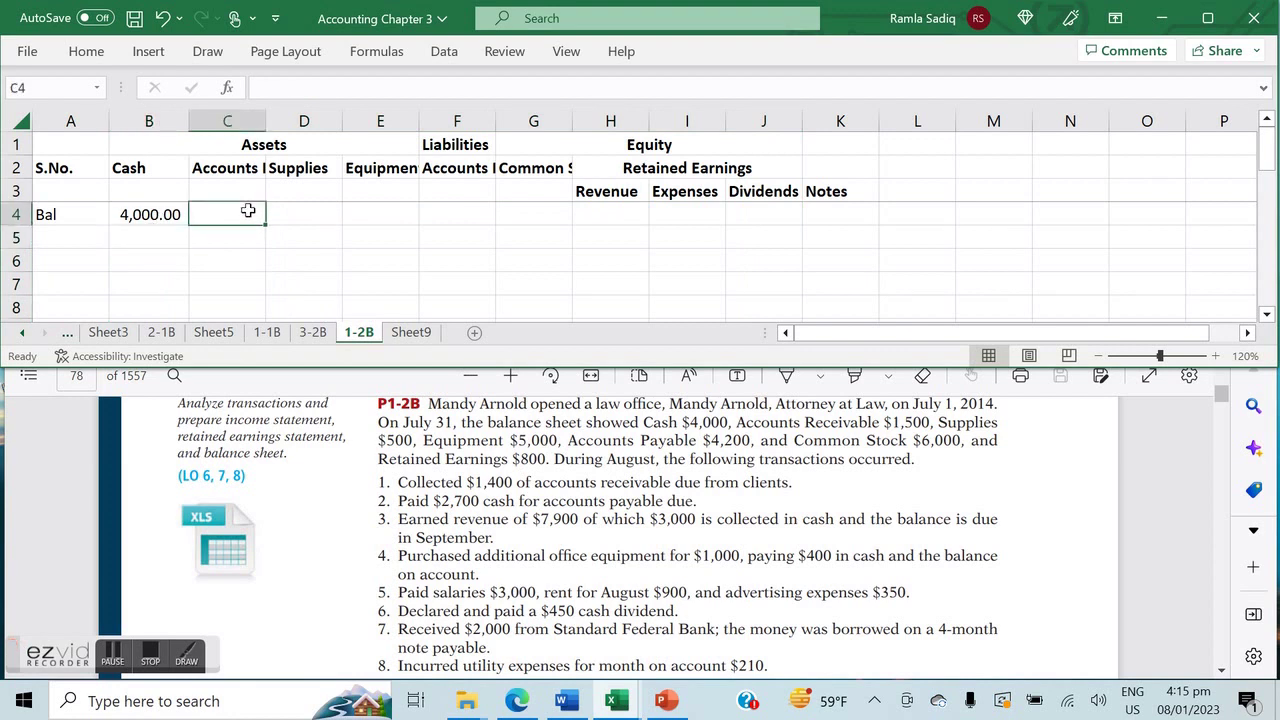
type("1500")
key("Tab")
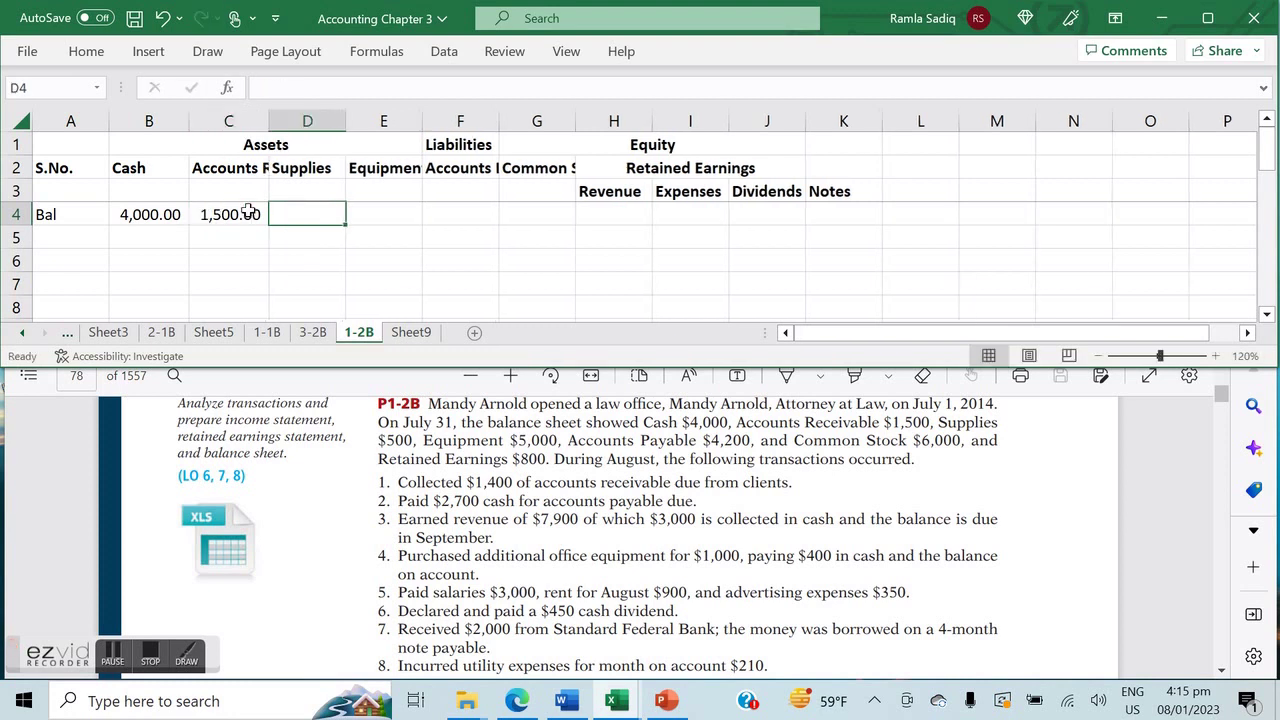
type("500")
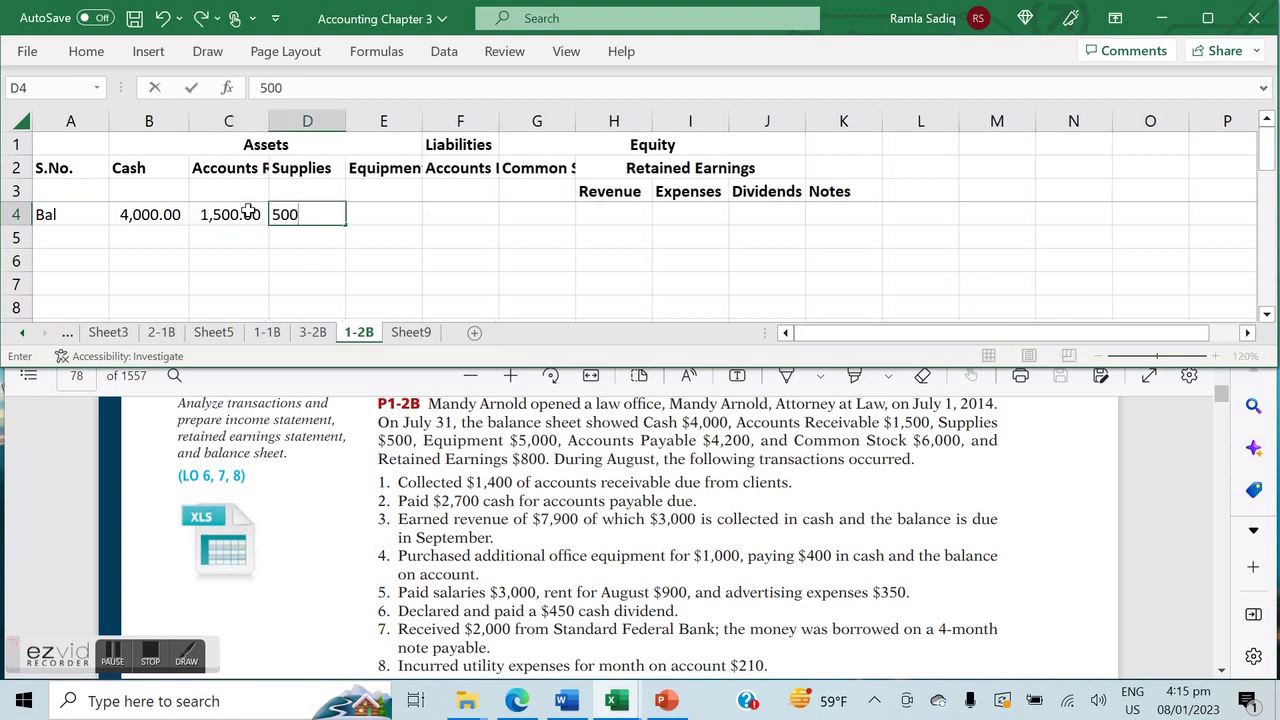
key("Tab")
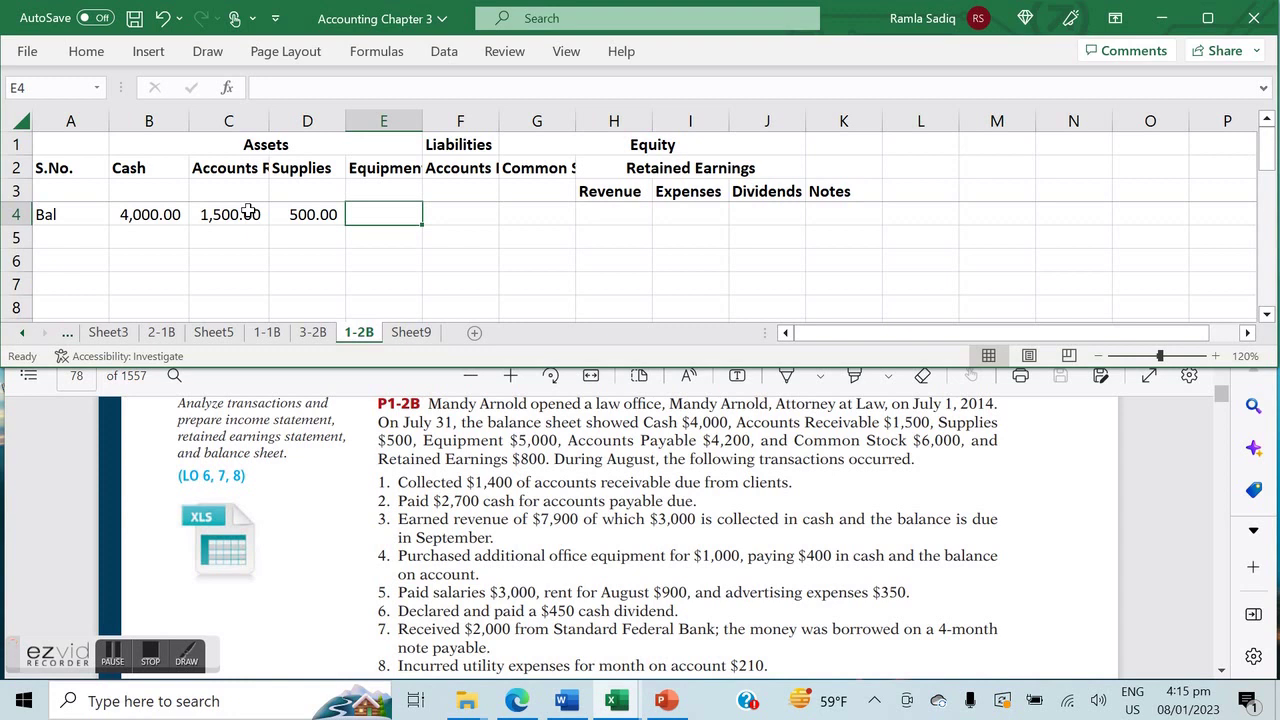
type("5000")
key("Tab")
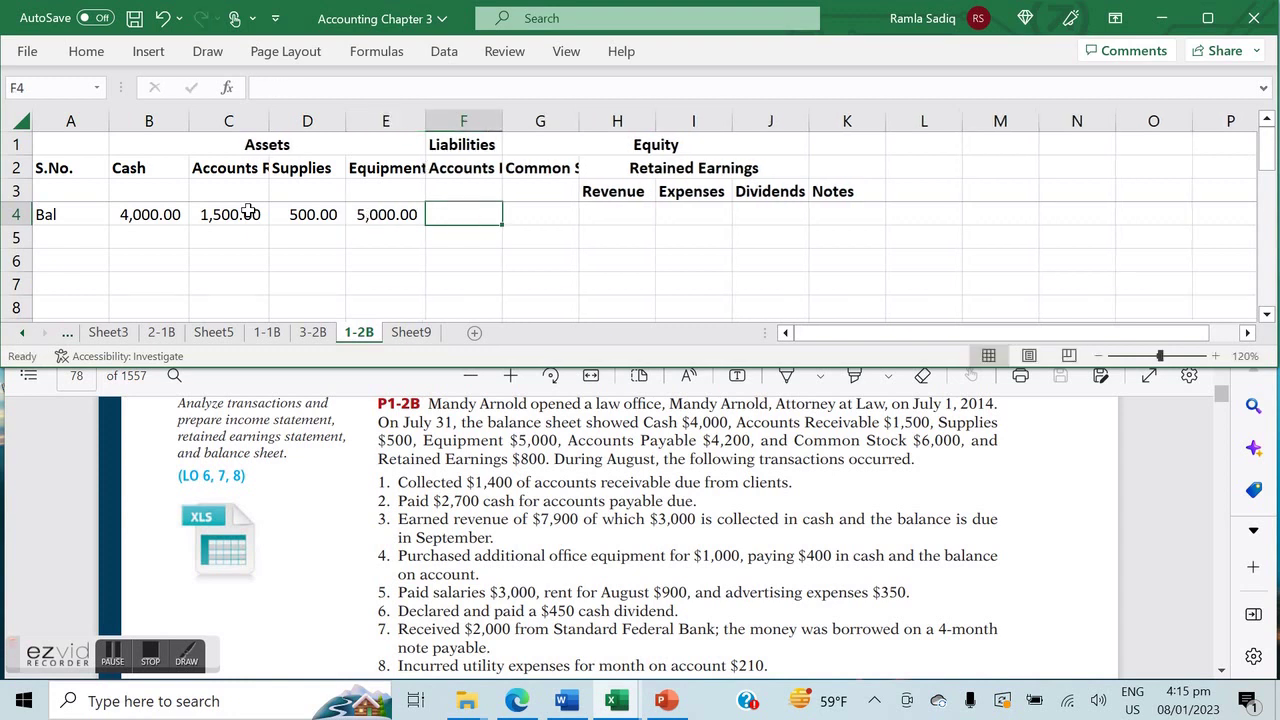
Enter the opening balances of 4200 for Accounts Payable and 6000 for Common Stock in row 4.
type("4200")
key("Tab")
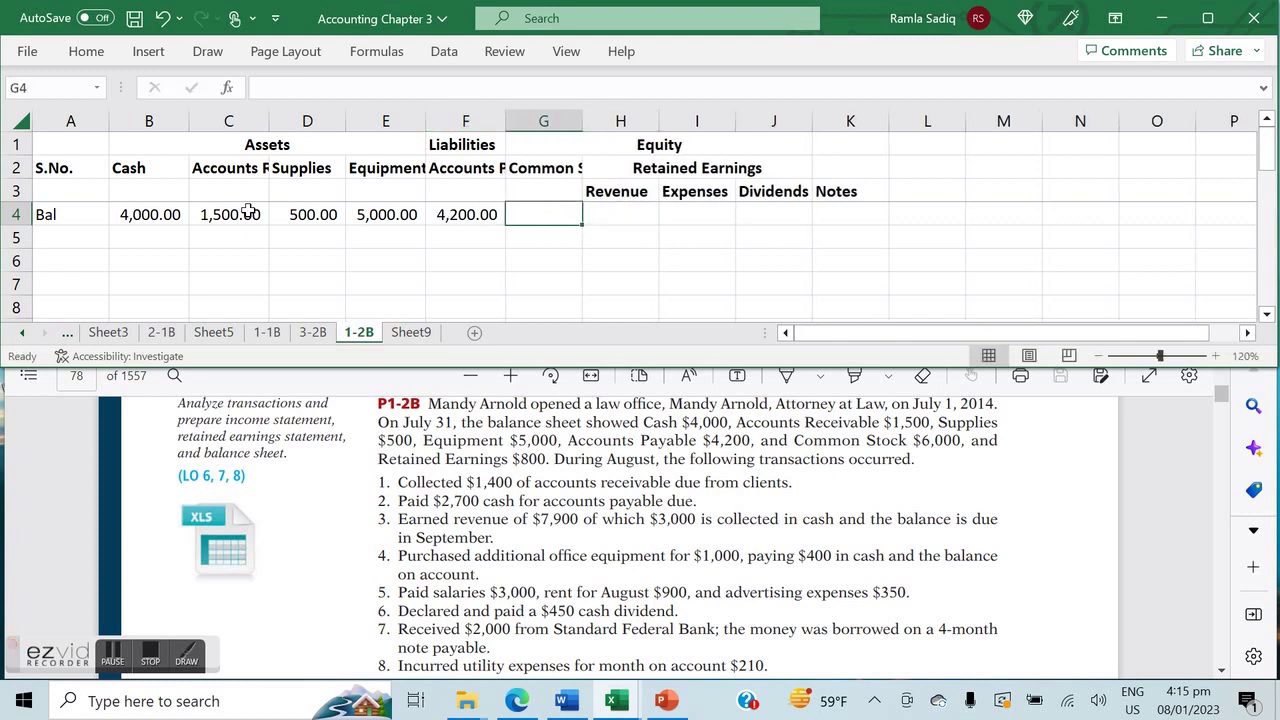
type("6000")
key("Tab")
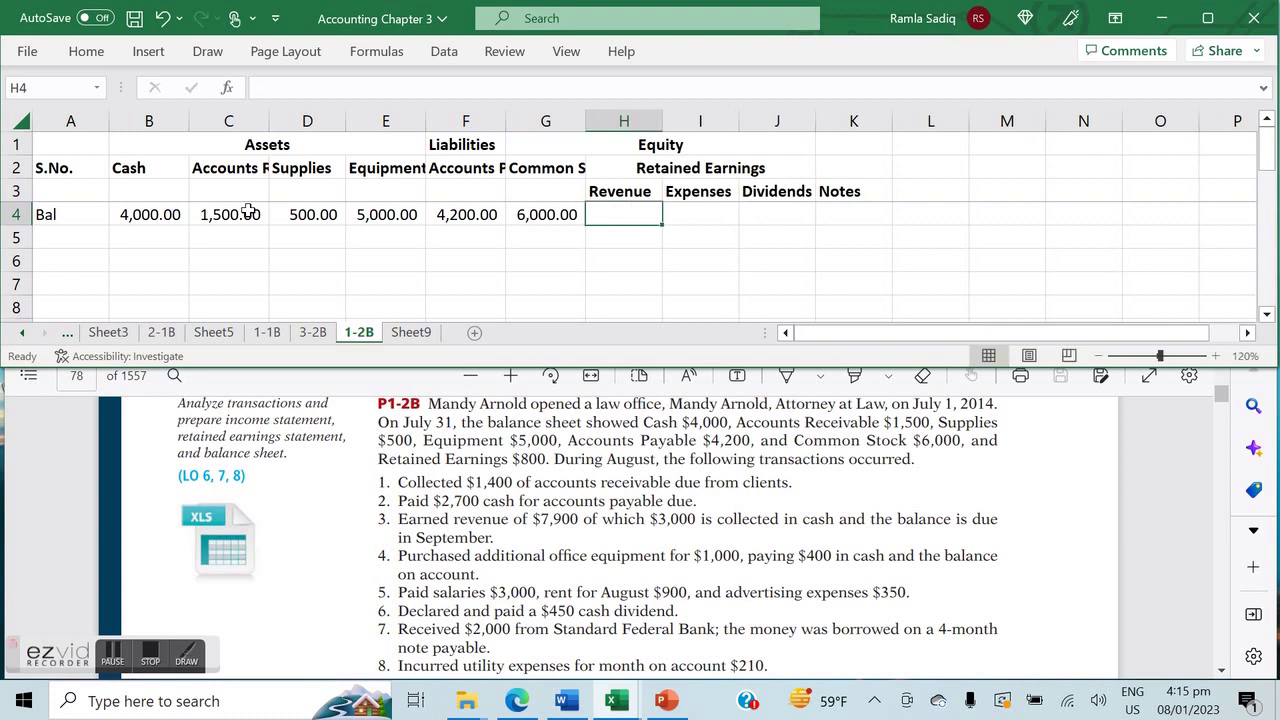
Enter the opening retained earnings balance of 800 in K2, beside the Retained Earnings heading.
key("Up")
key("Up")
key("Down")
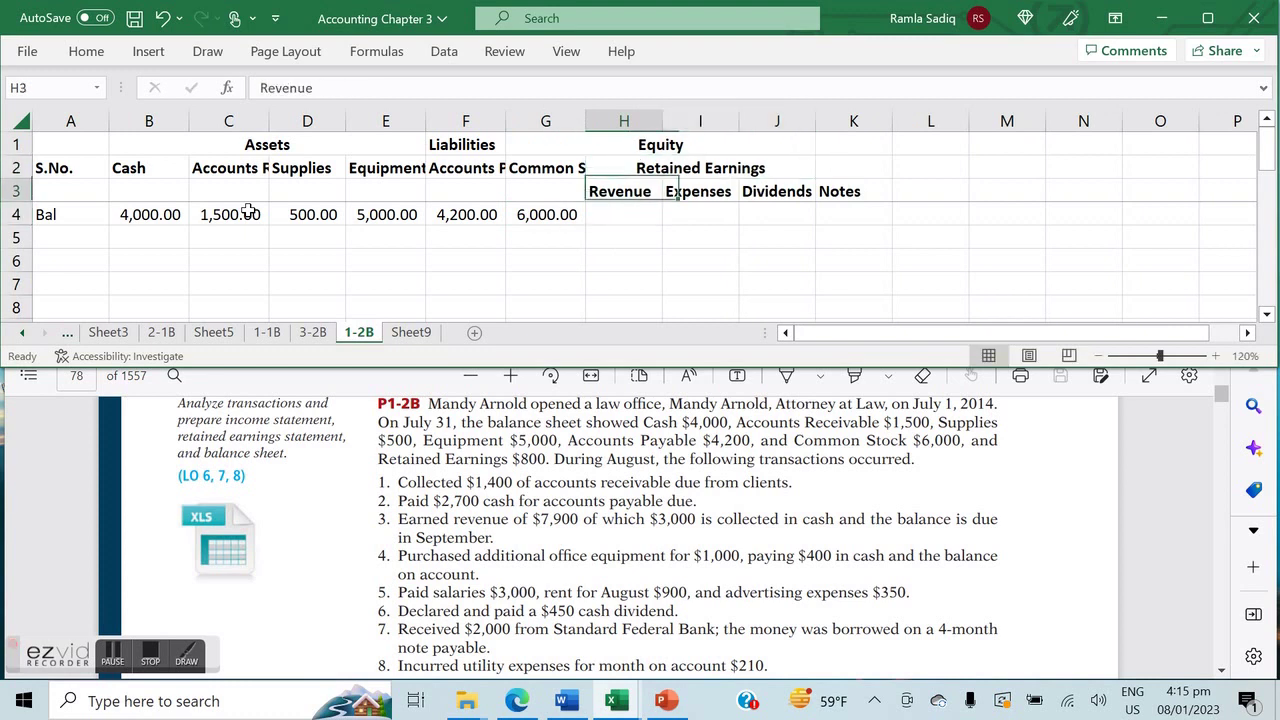
key("Down")
key("Up")
key("Up")
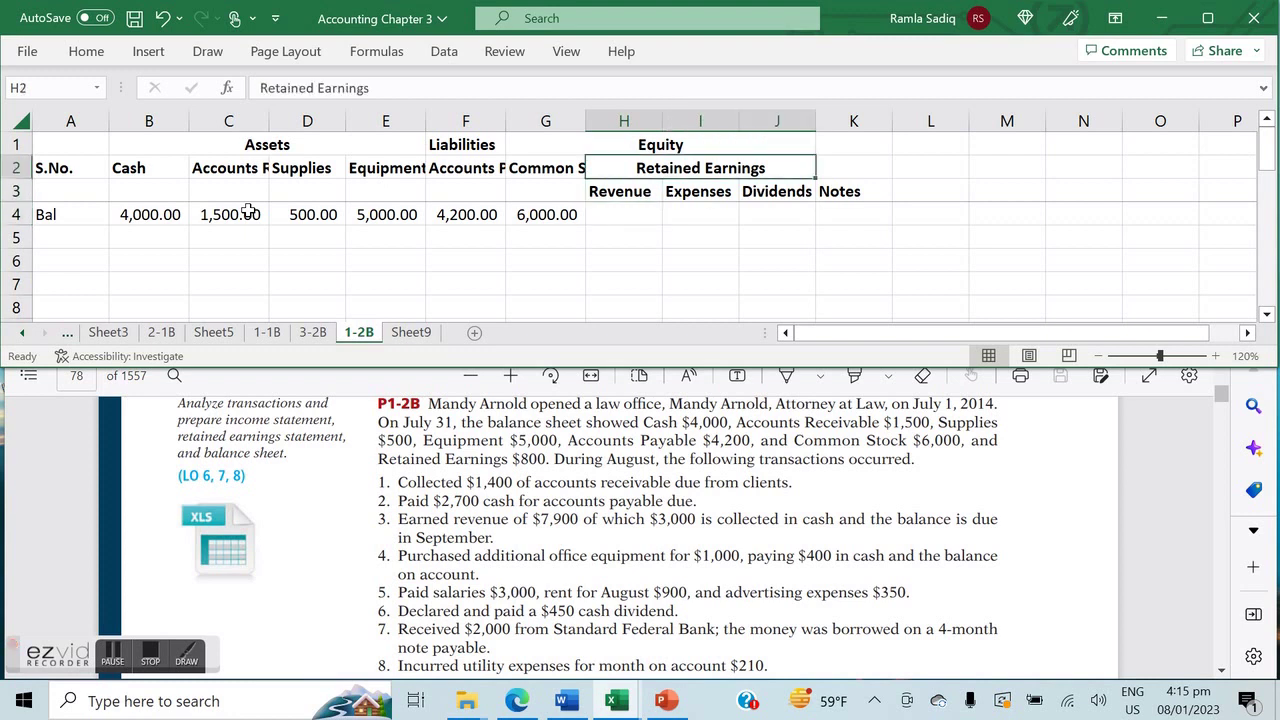
key("Right")
type("800")
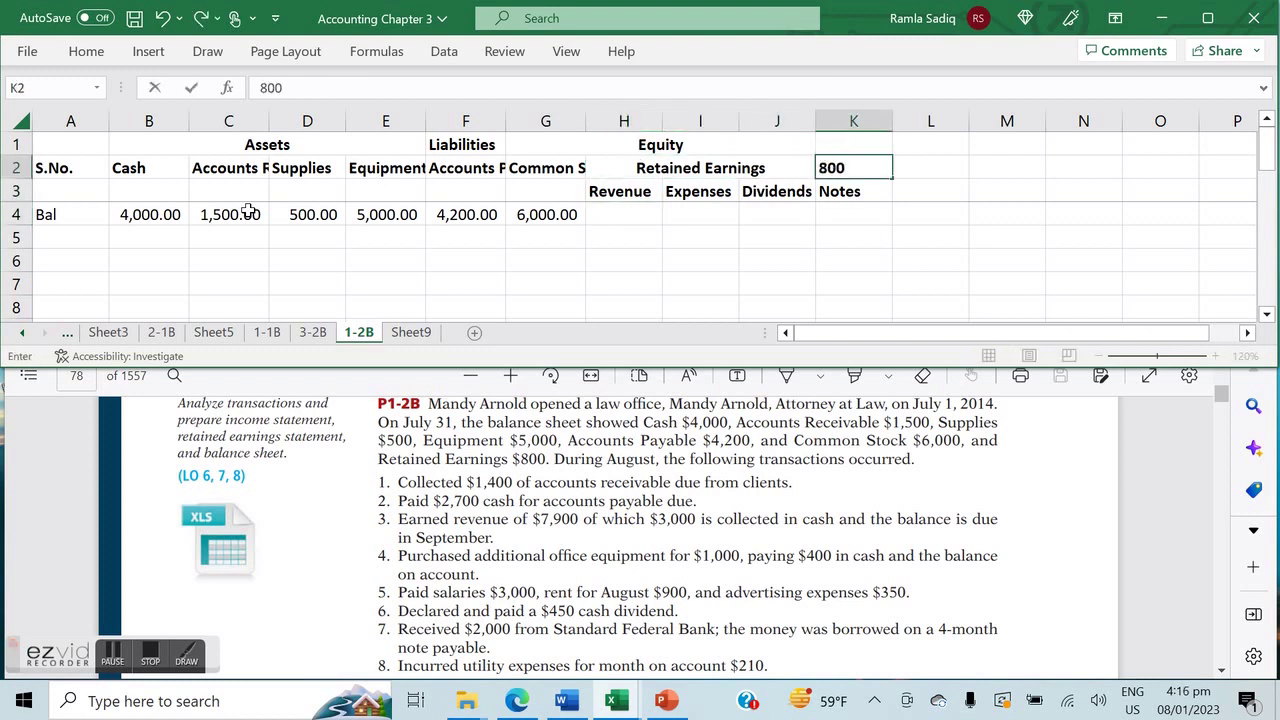
key("Return")
key("Down")
key("Down")
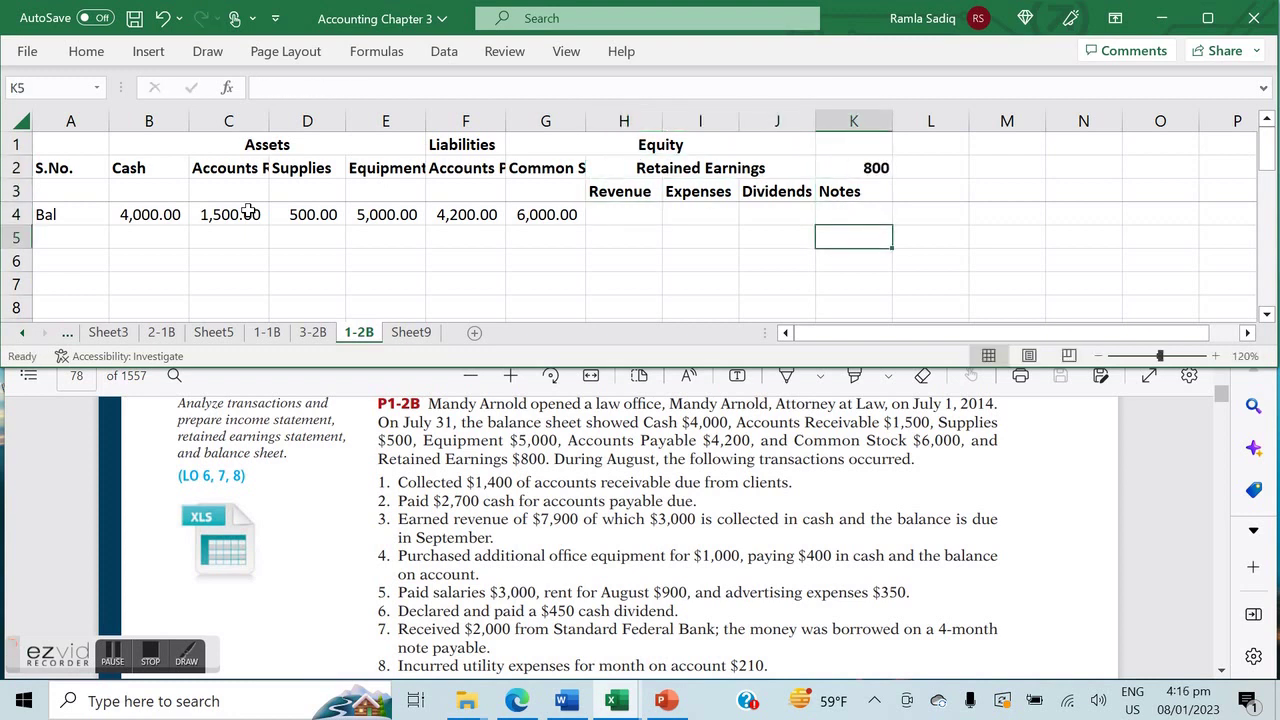
key("Left")
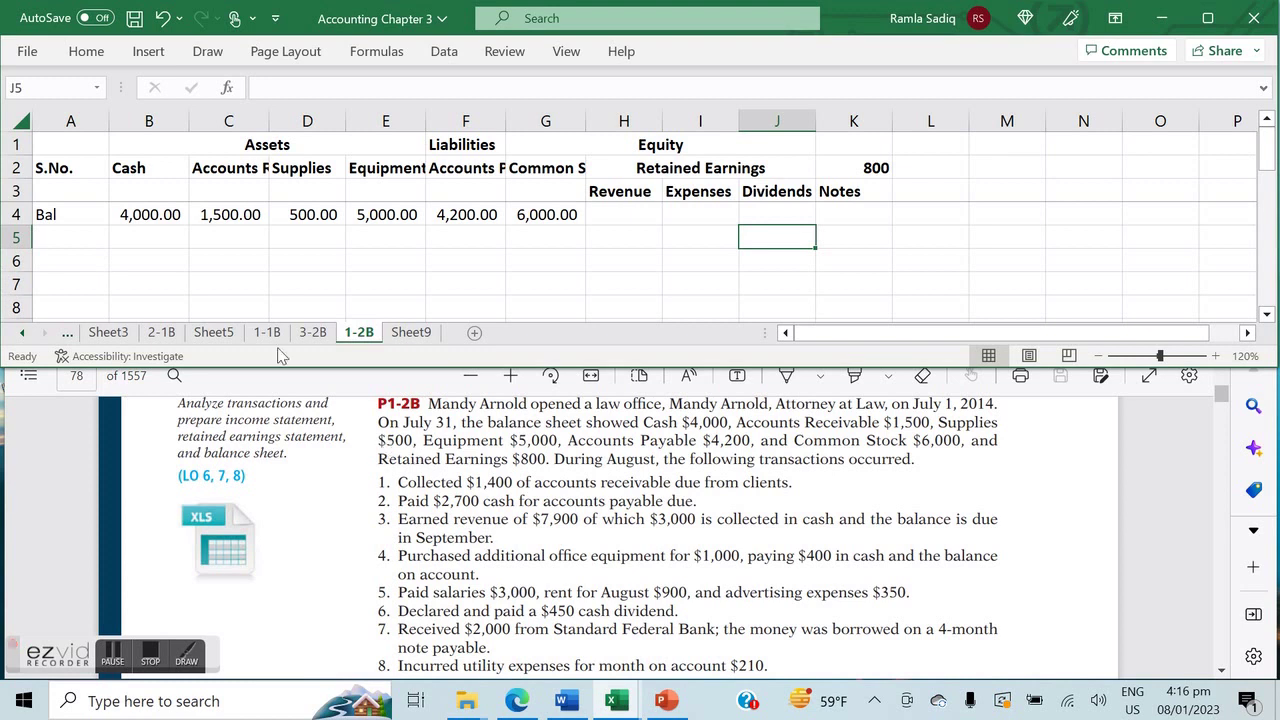
Number the first three transactions 1, 2 and 3 in cells A5 to A7 of the S.No. column.
left_click(79, 237)
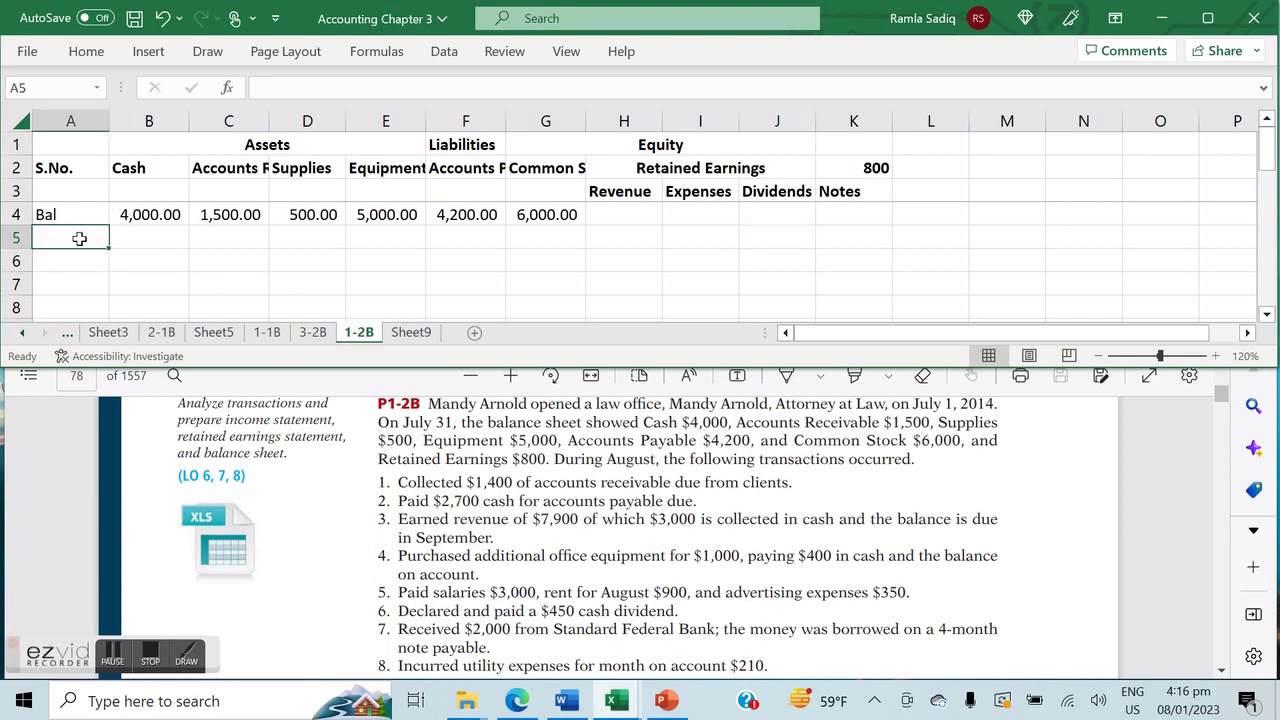
type("1")
key("Return")
type("2")
key("Return")
type("3")
key("Return")
key("Up")
Extend the transaction numbering from A5:A7 down to 8 in A12, matching the problem's list of transactions.
left_click(79, 237)
key("shift+Down")
key("shift+Down")
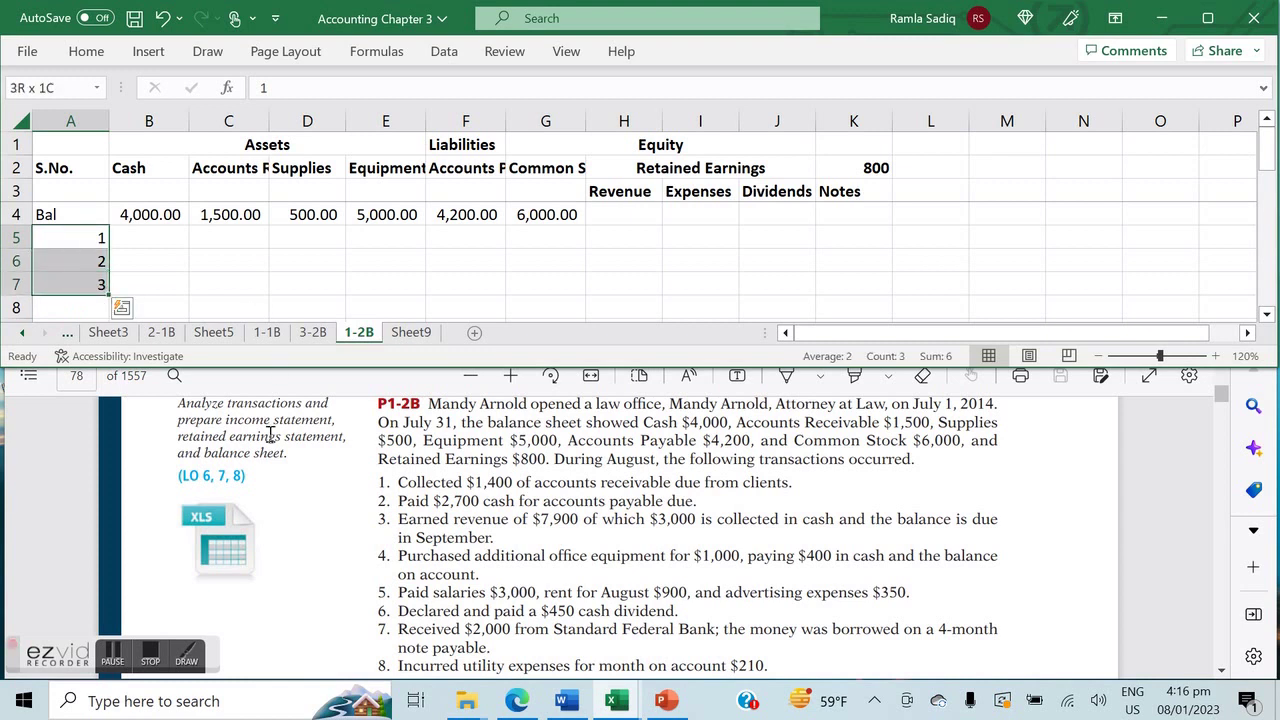
left_click(616, 592)
scroll(616, 592, "down", 1)
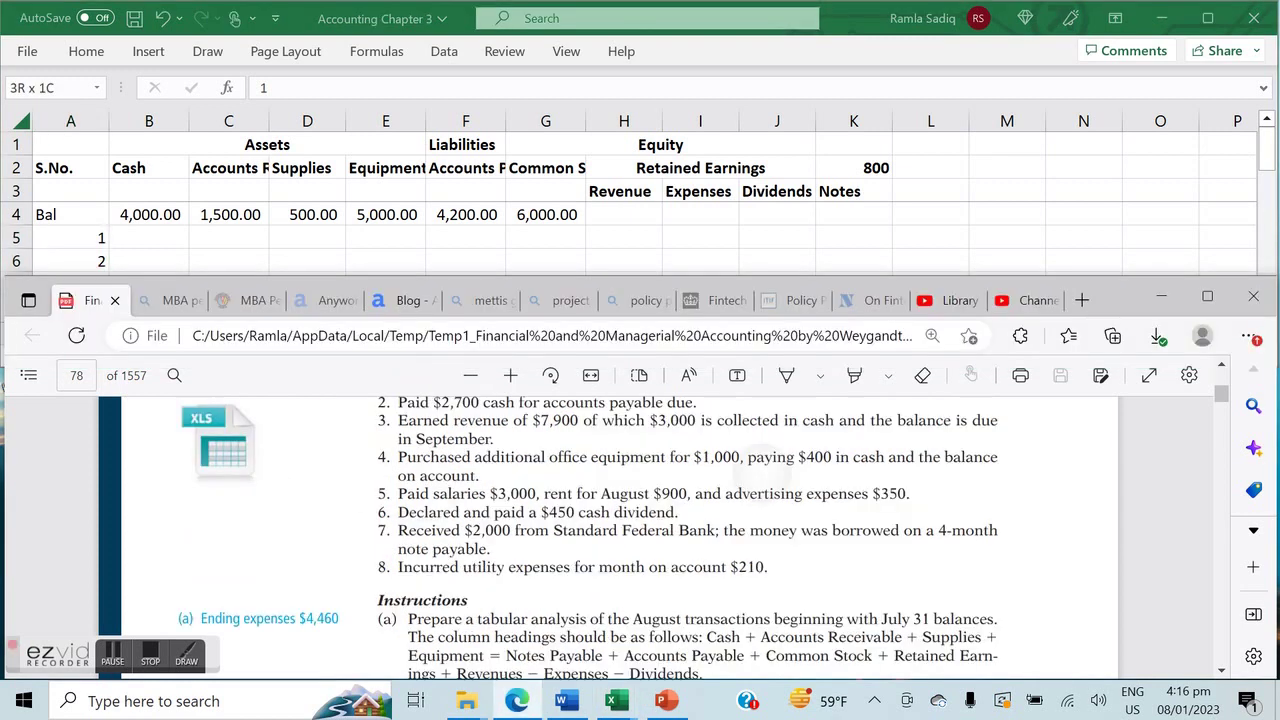
key("alt+Tab")
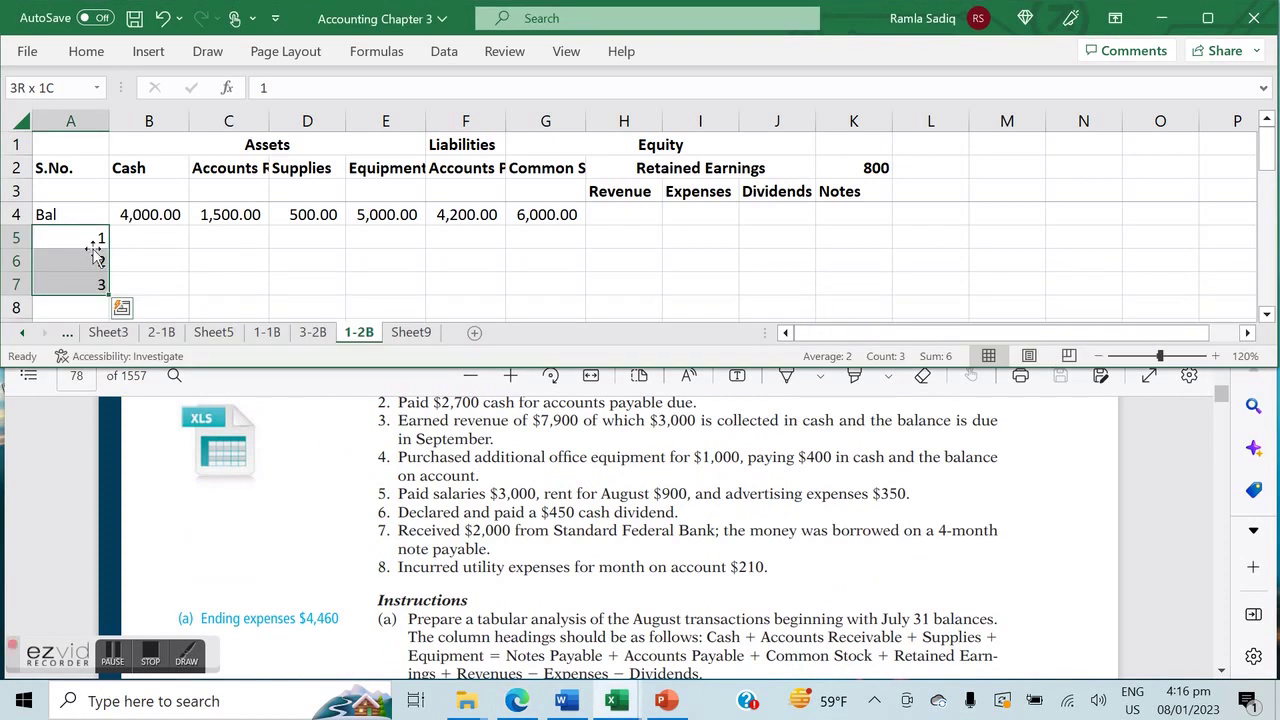
mouse_move(109, 300)
left_mouse_down()
mouse_move(100, 318)
mouse_move(99, 278)
left_mouse_up()
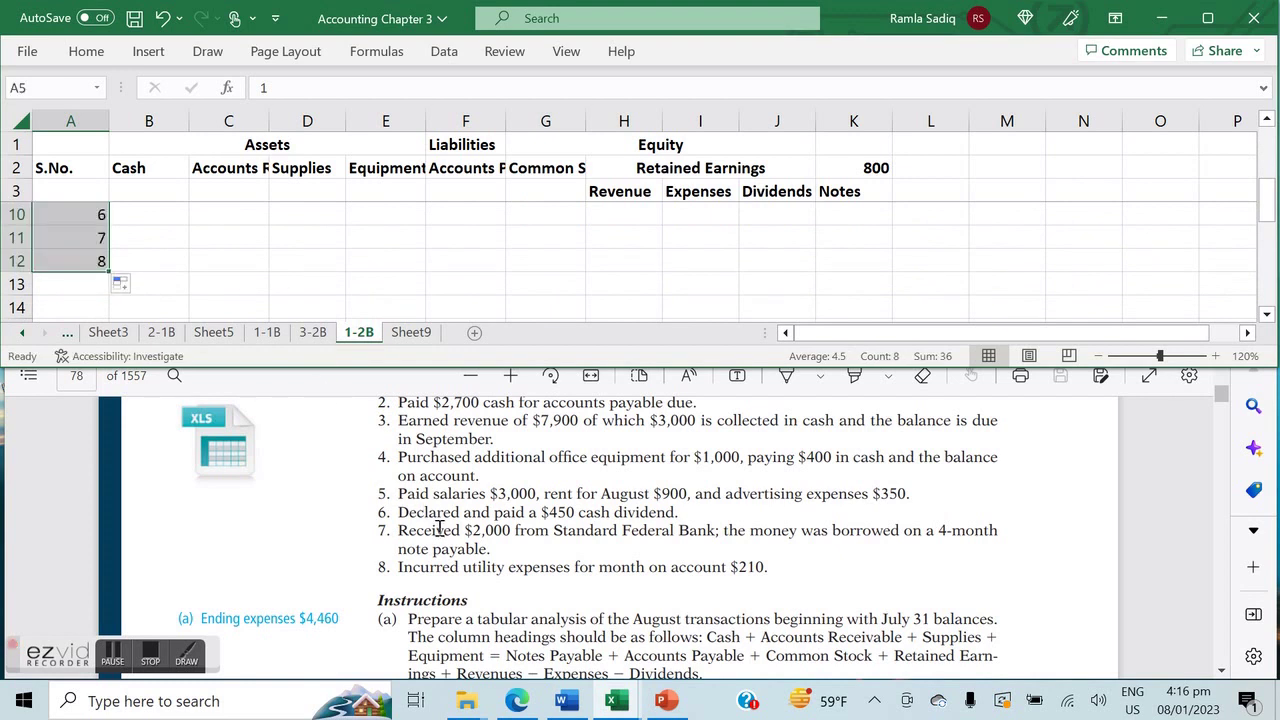
Read the instructions of problem P1-2B in the PDF and review its list of August transactions.
left_click(440, 530)
scroll(440, 530, "down", 1)
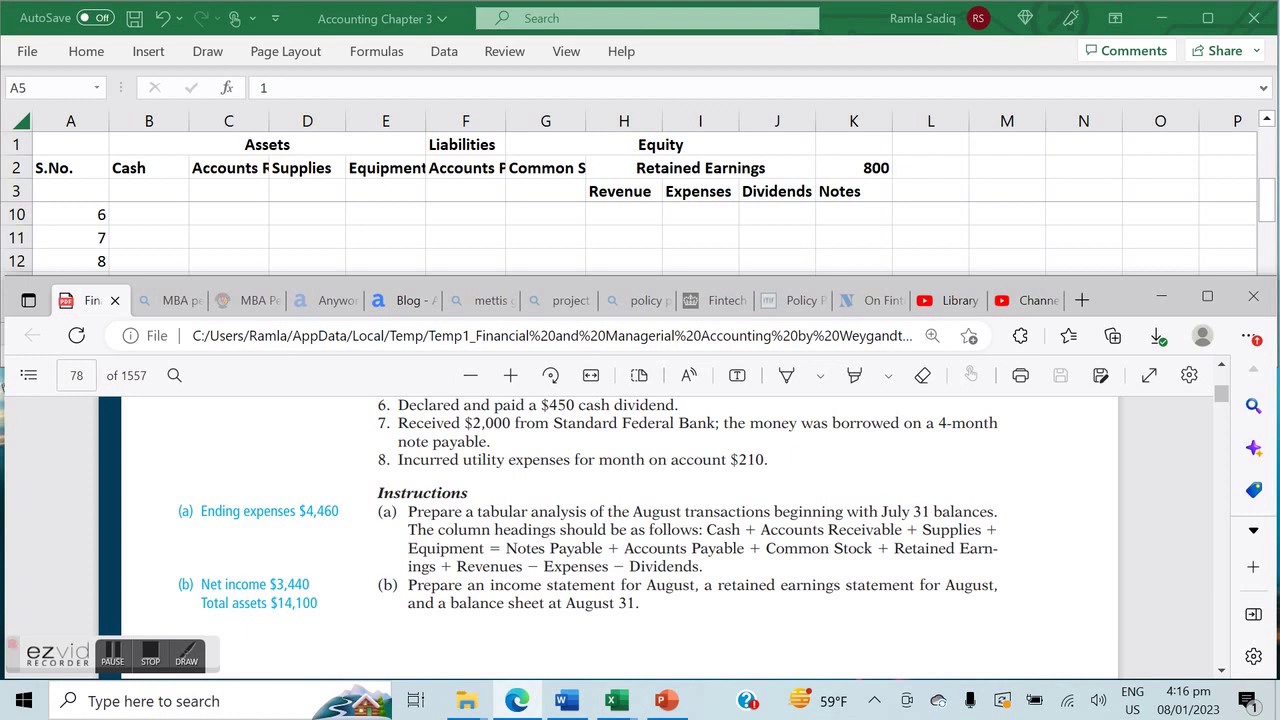
scroll(640, 520, "up", 3)
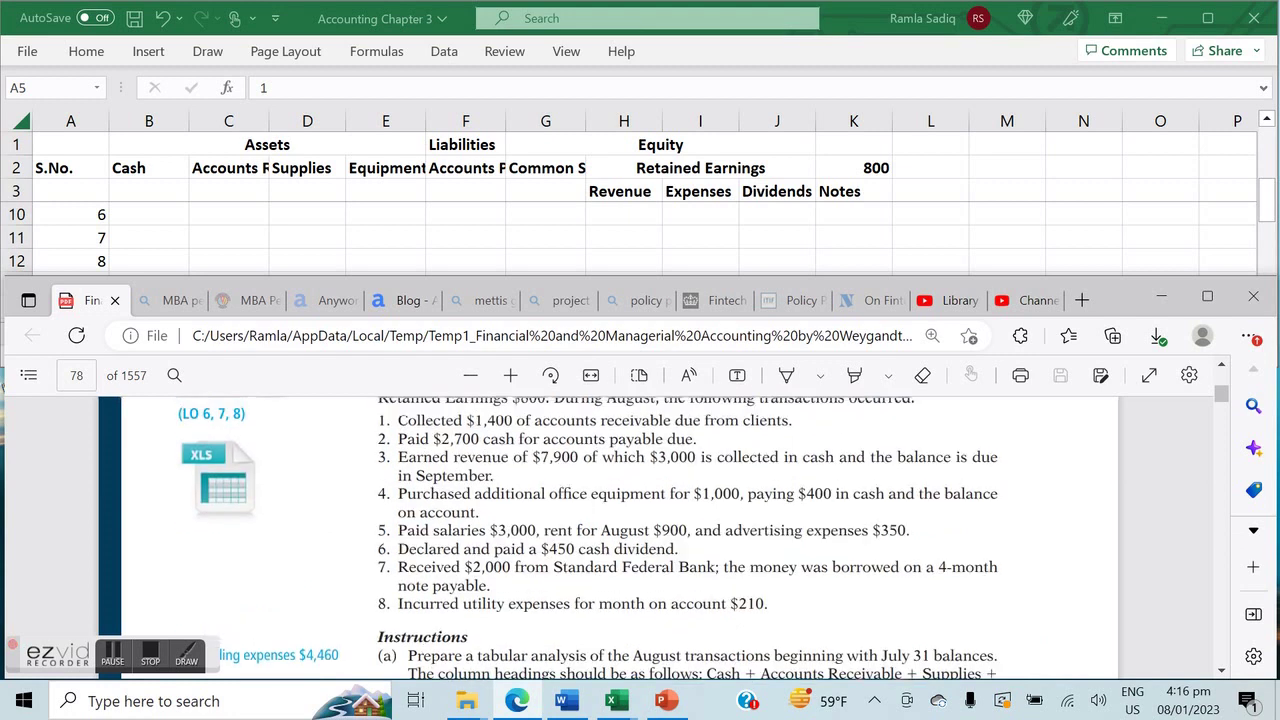
scroll(640, 530, "up", 1)
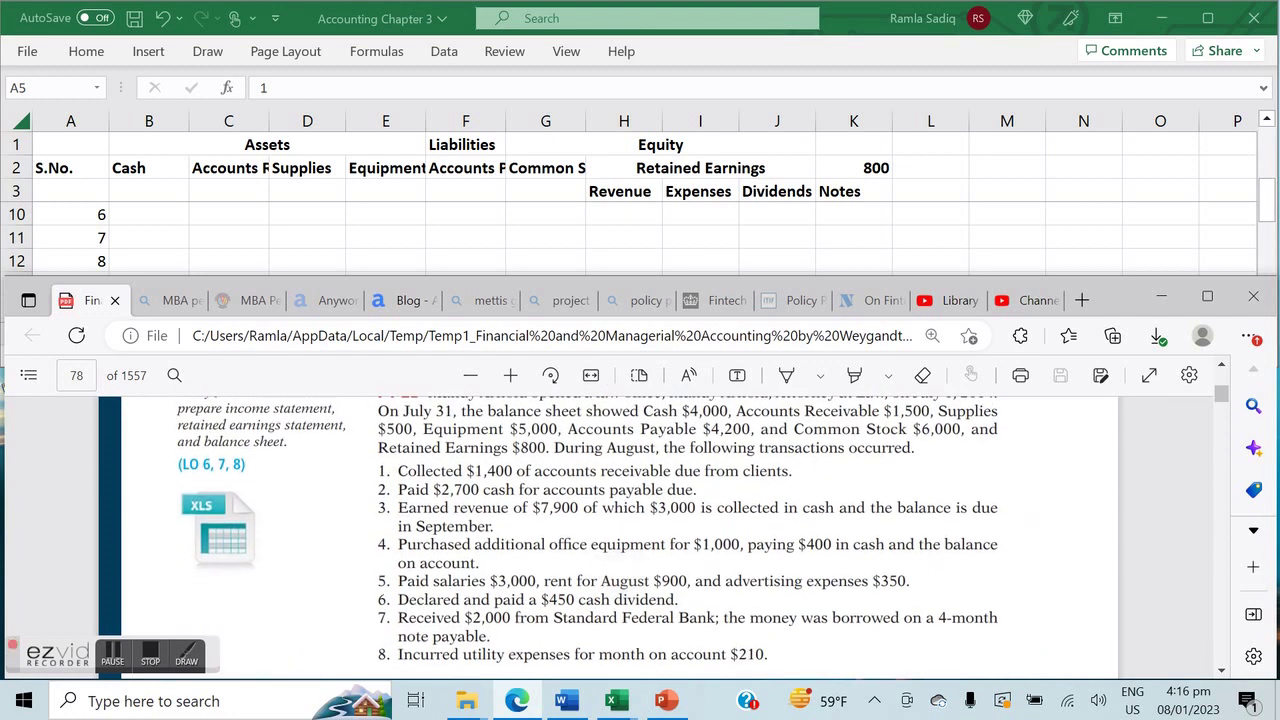
Record transaction 1 in row 5 with 1400 under Cash and -1400 under Accounts Receivable.
left_click(545, 237)
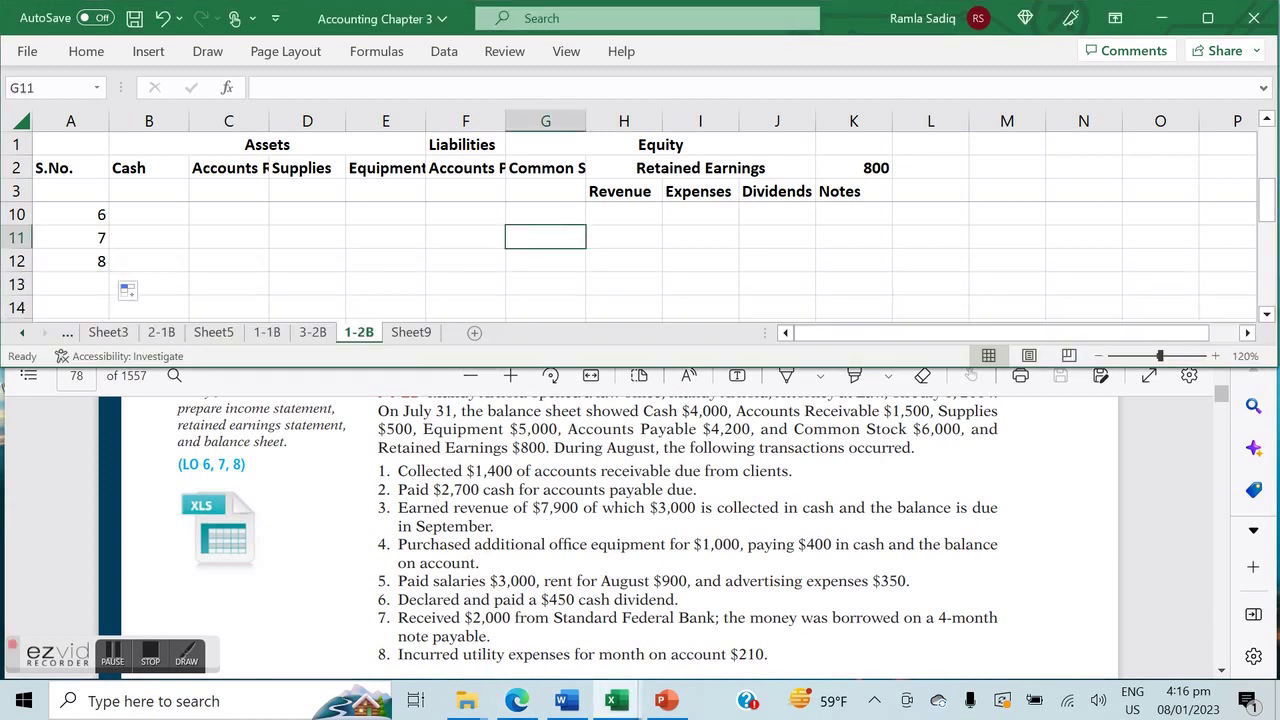
scroll(640, 260, "up", 3)
scroll(640, 260, "up", 3)
scroll(640, 260, "down", 2)
scroll(640, 260, "up", 2)
scroll(640, 260, "down", 1)
left_click(148, 260)
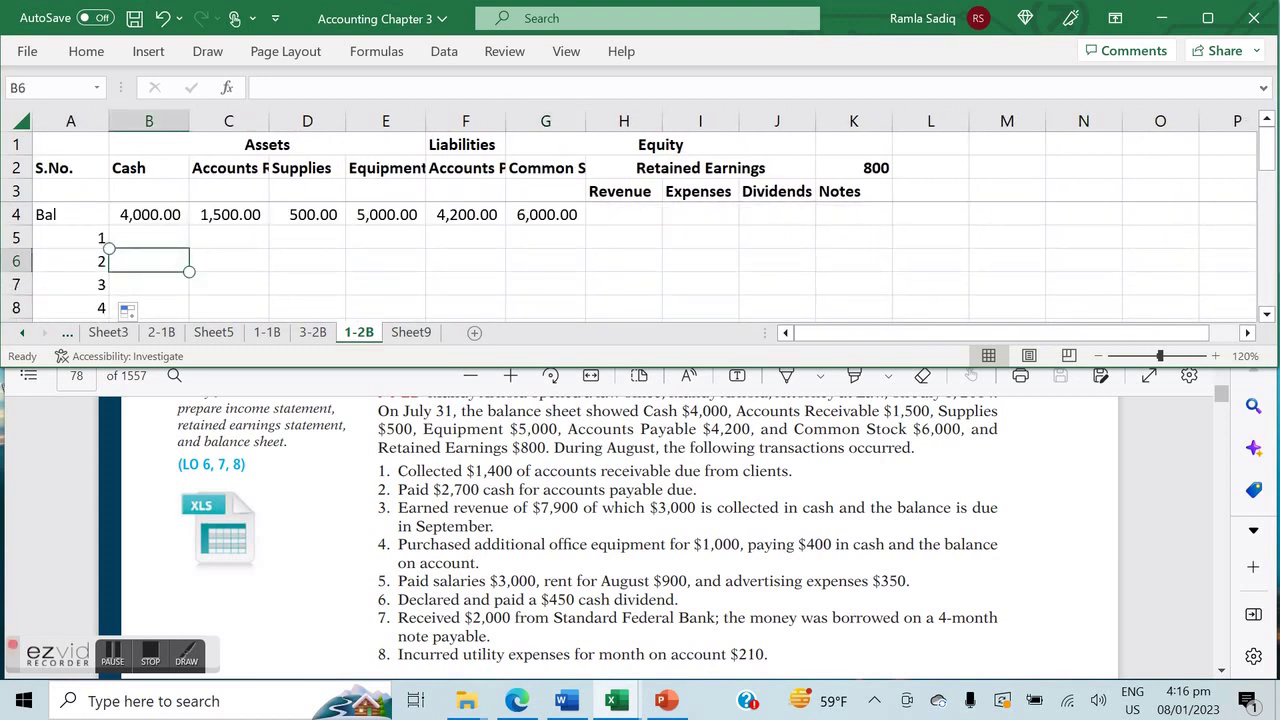
left_click(148, 237)
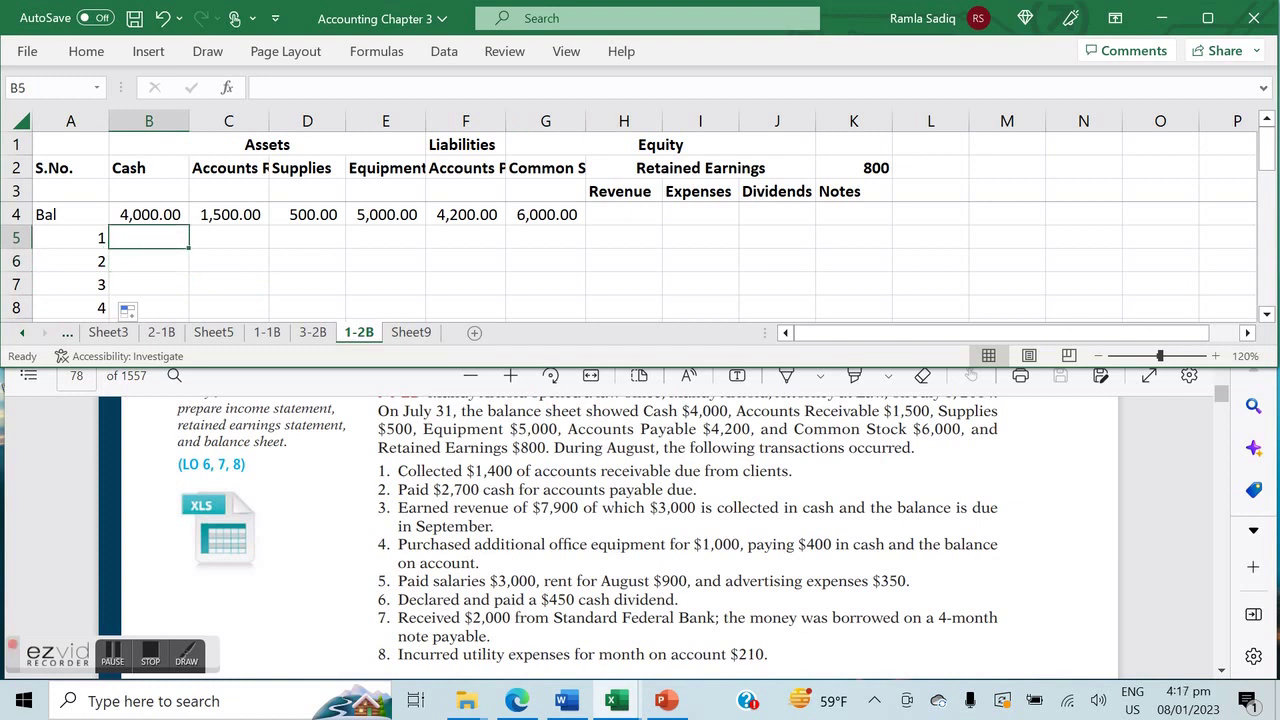
type("+")
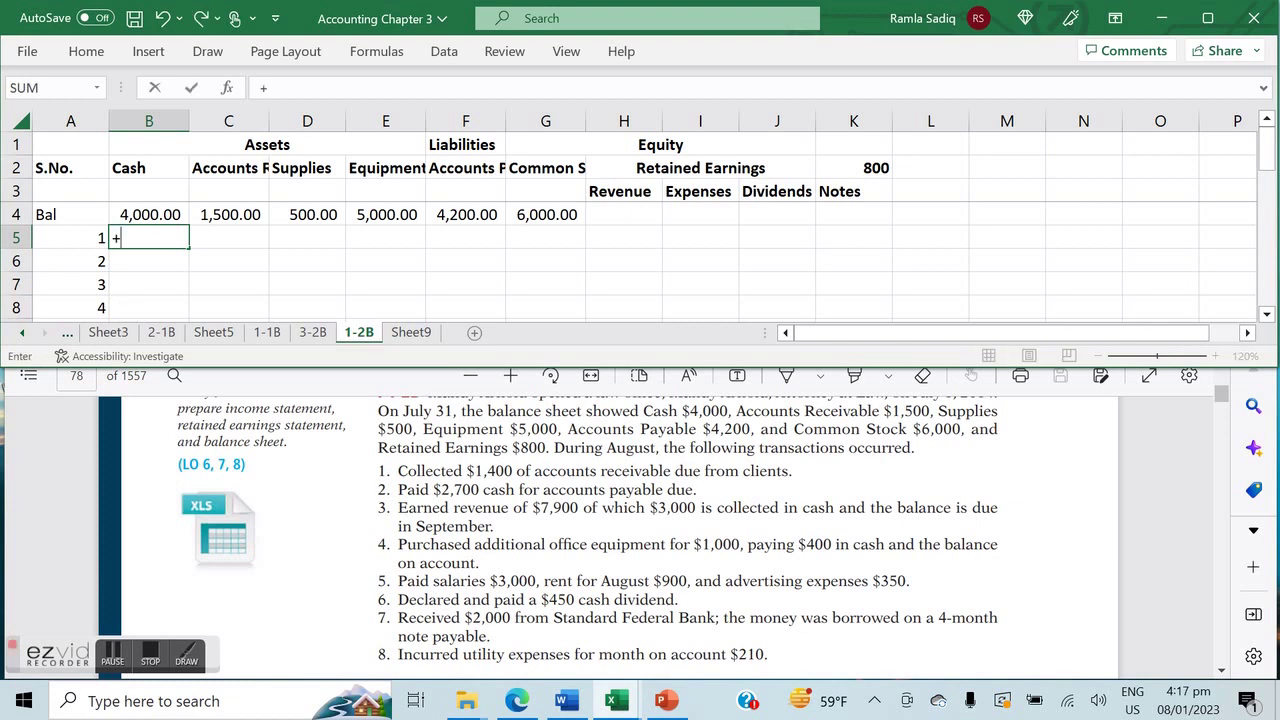
type("1400")
key("Tab")
type("-1400")
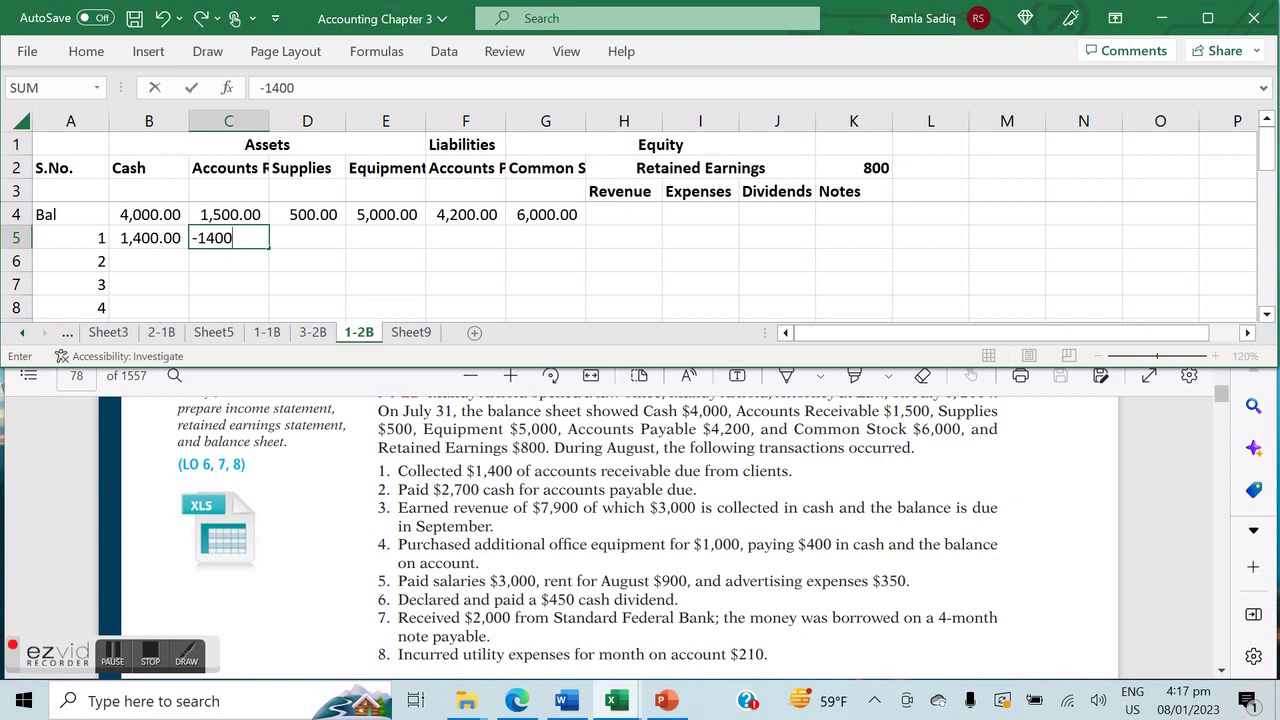
key("Return")
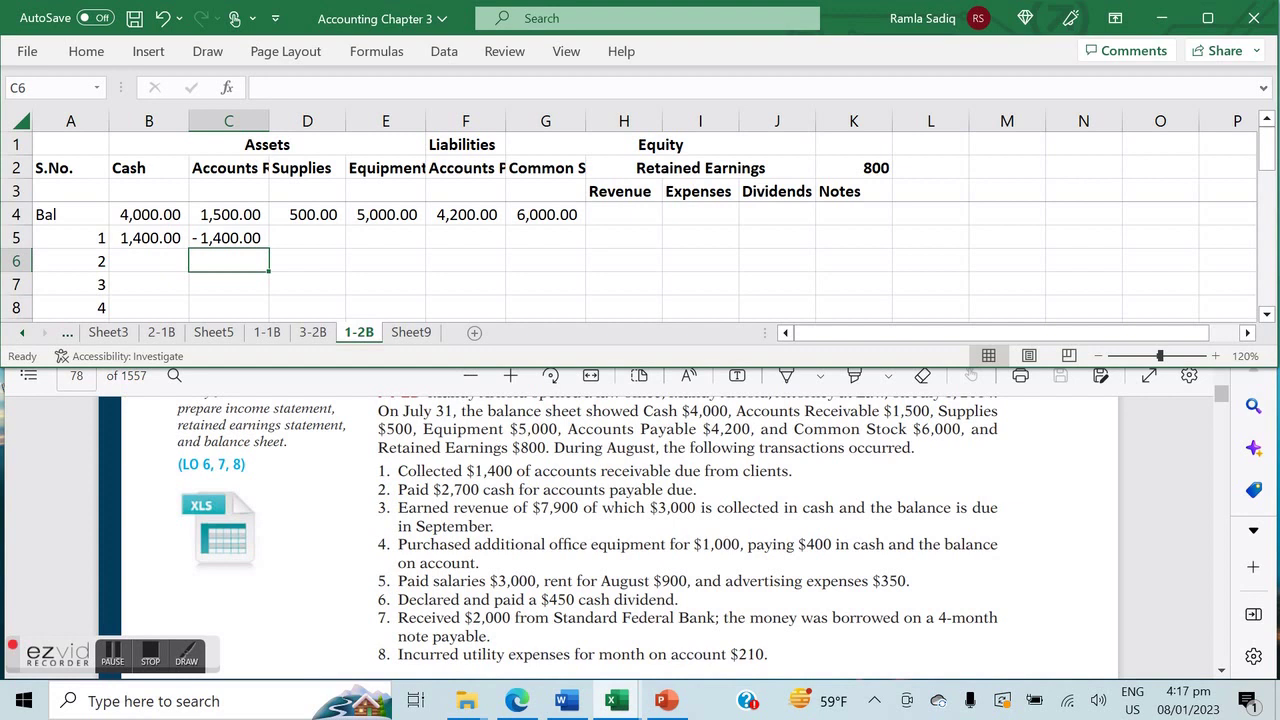
Widen columns C, E, F and G so the Accounts Receivable, Equipment, Accounts Payable and Common Stock headings fit.
left_click_drag(266, 121, 343, 121)
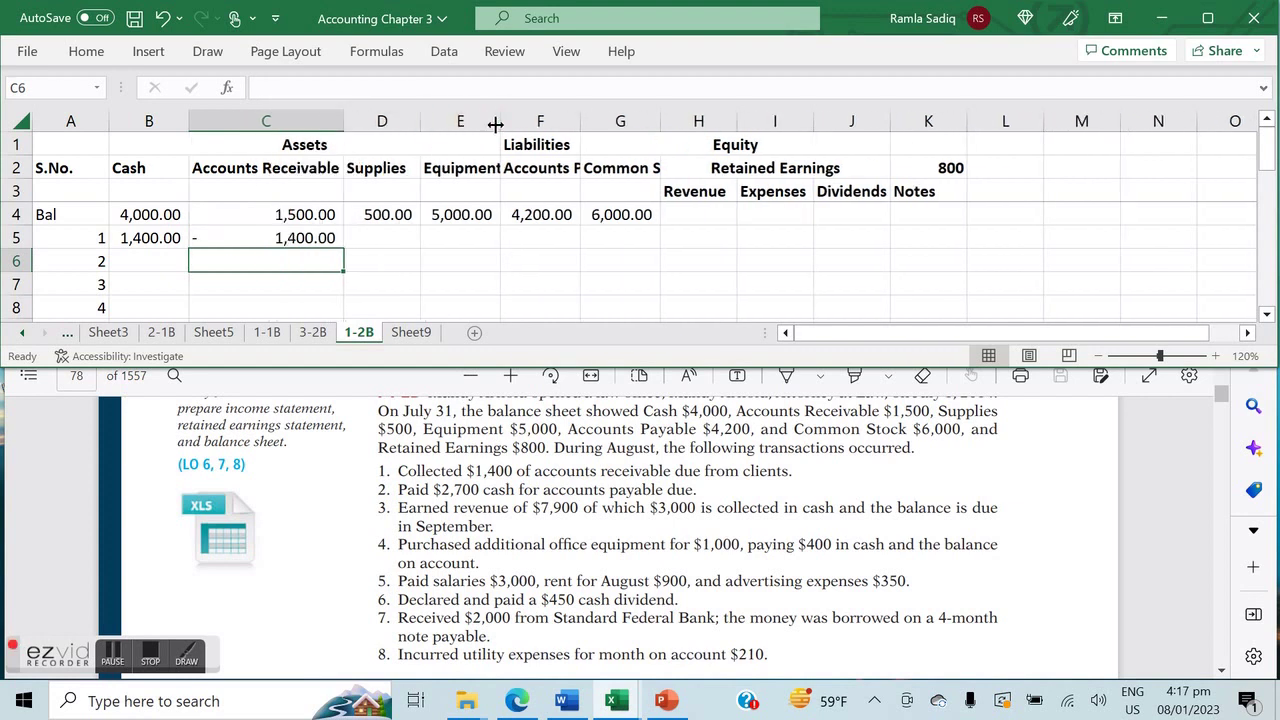
left_click_drag(502, 121, 511, 121)
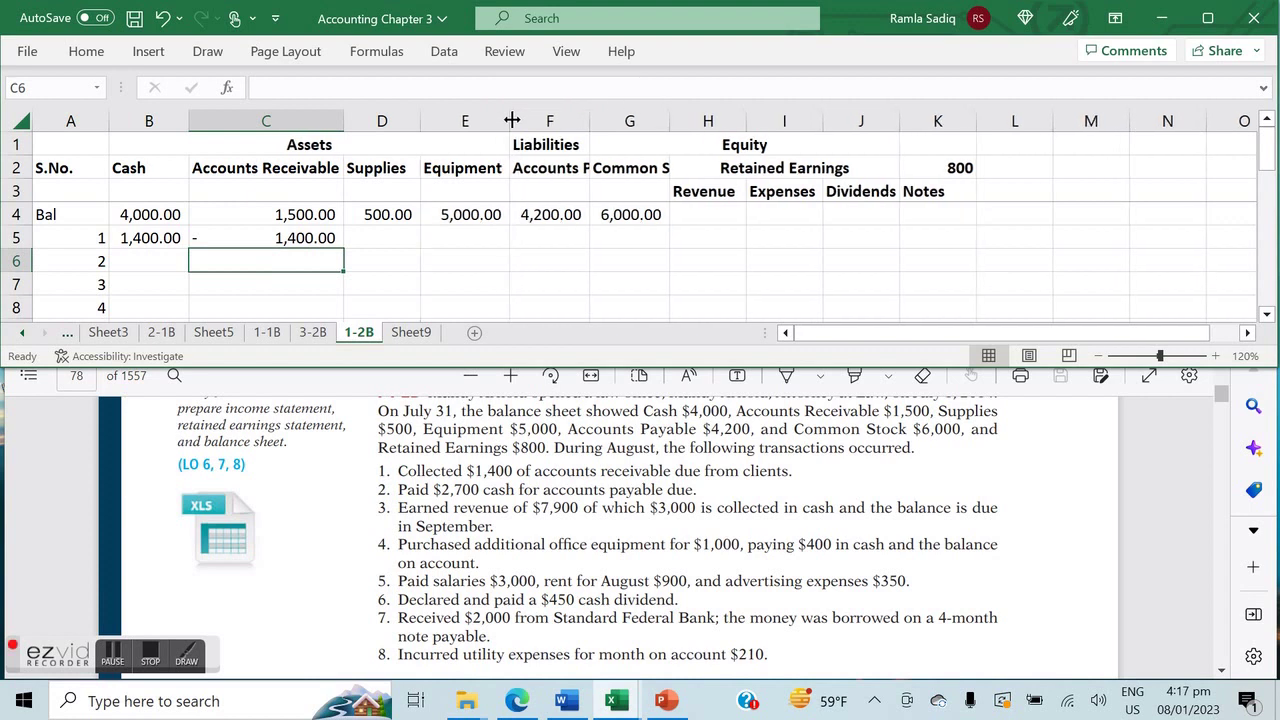
left_click_drag(589, 121, 663, 131)
left_click_drag(745, 121, 808, 120)
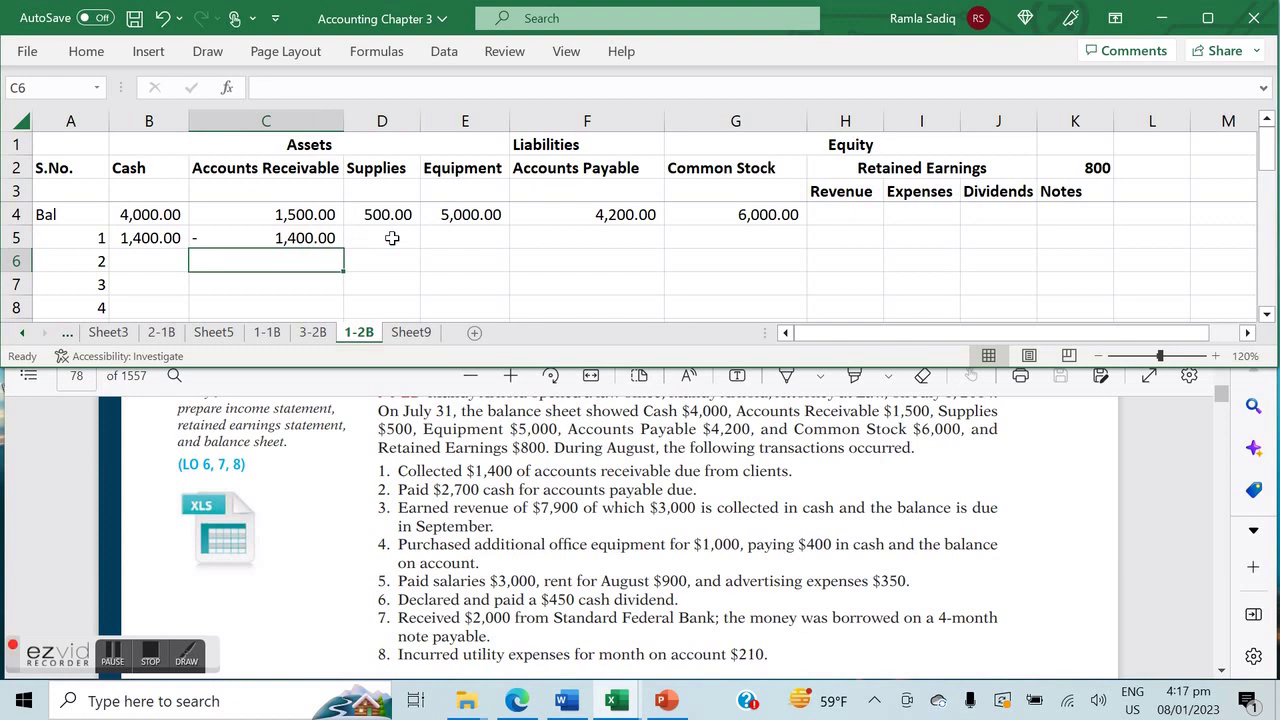
Record transaction 2 in row 6 with -2700 under both Cash and Accounts Payable.
key("Left")
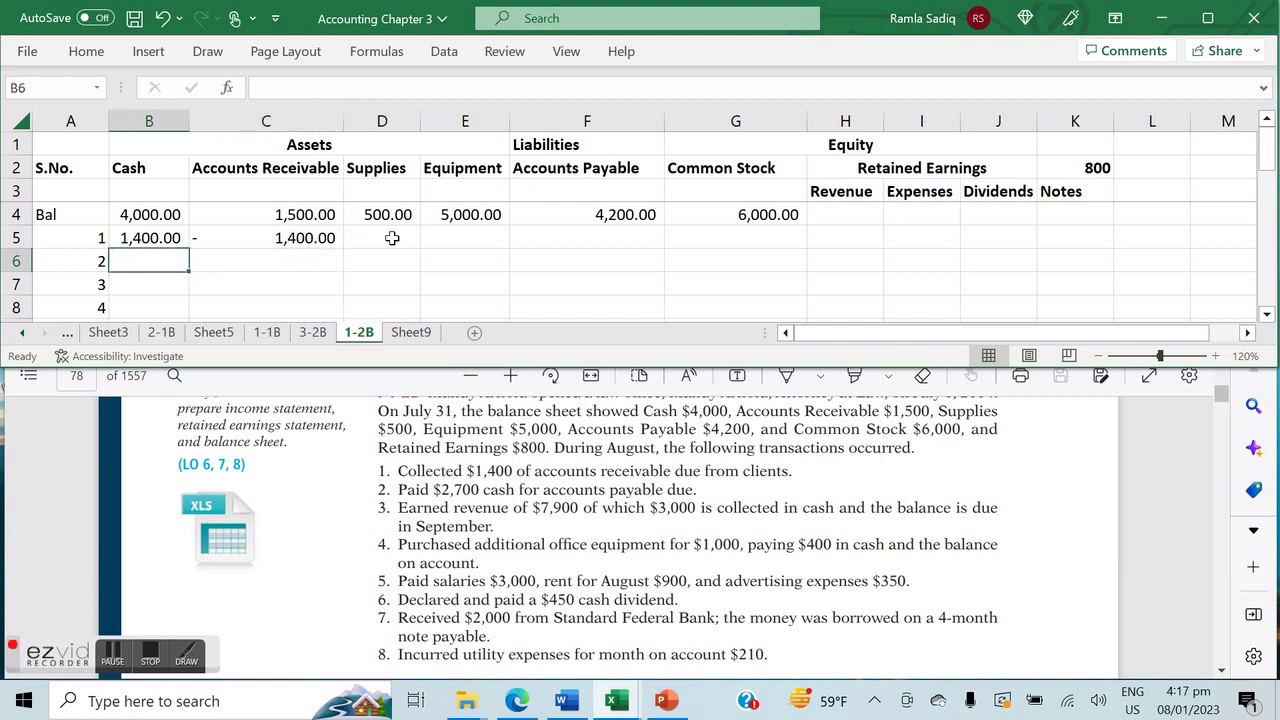
type("-2700")
key("Tab")
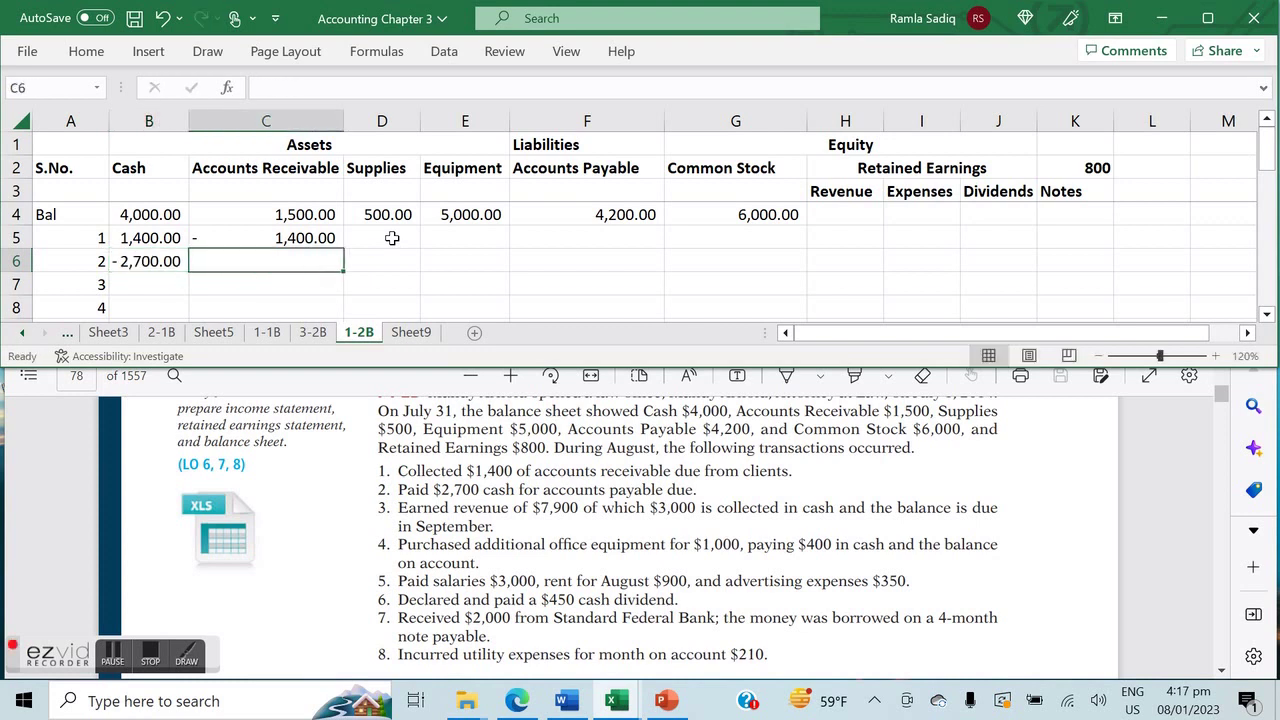
key("Tab")
key("Tab")
key("Tab")
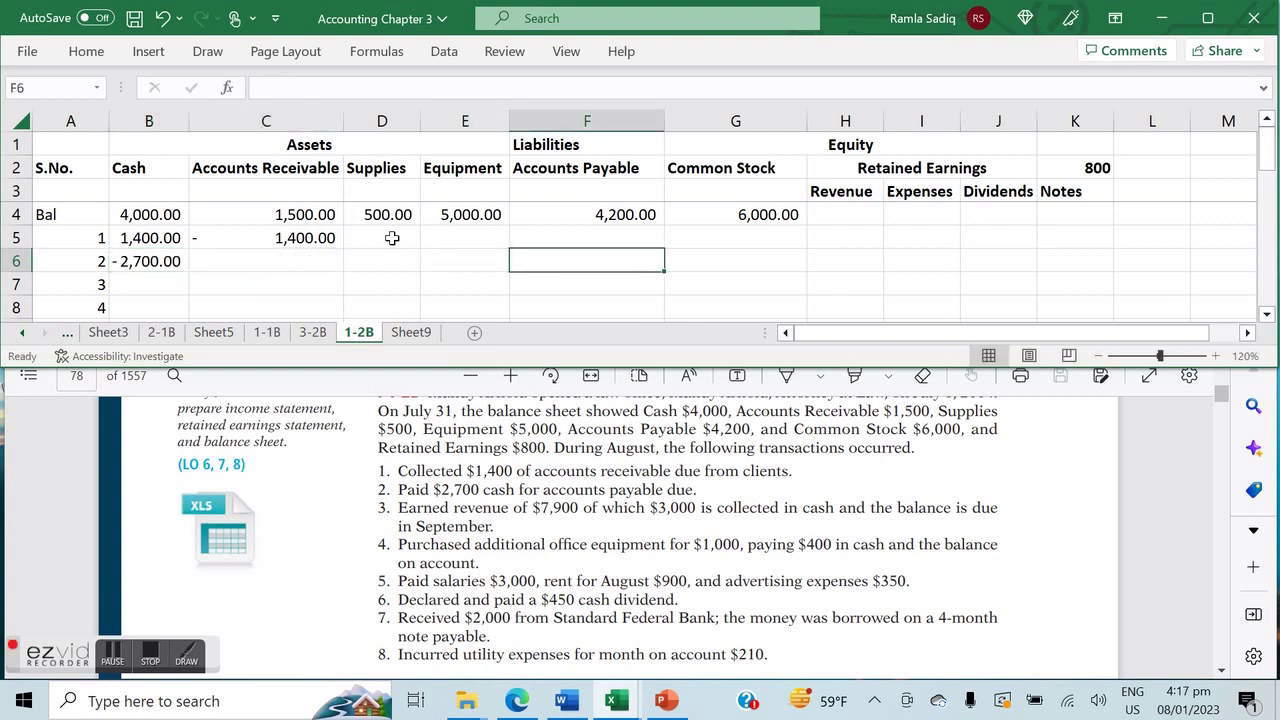
type("00")
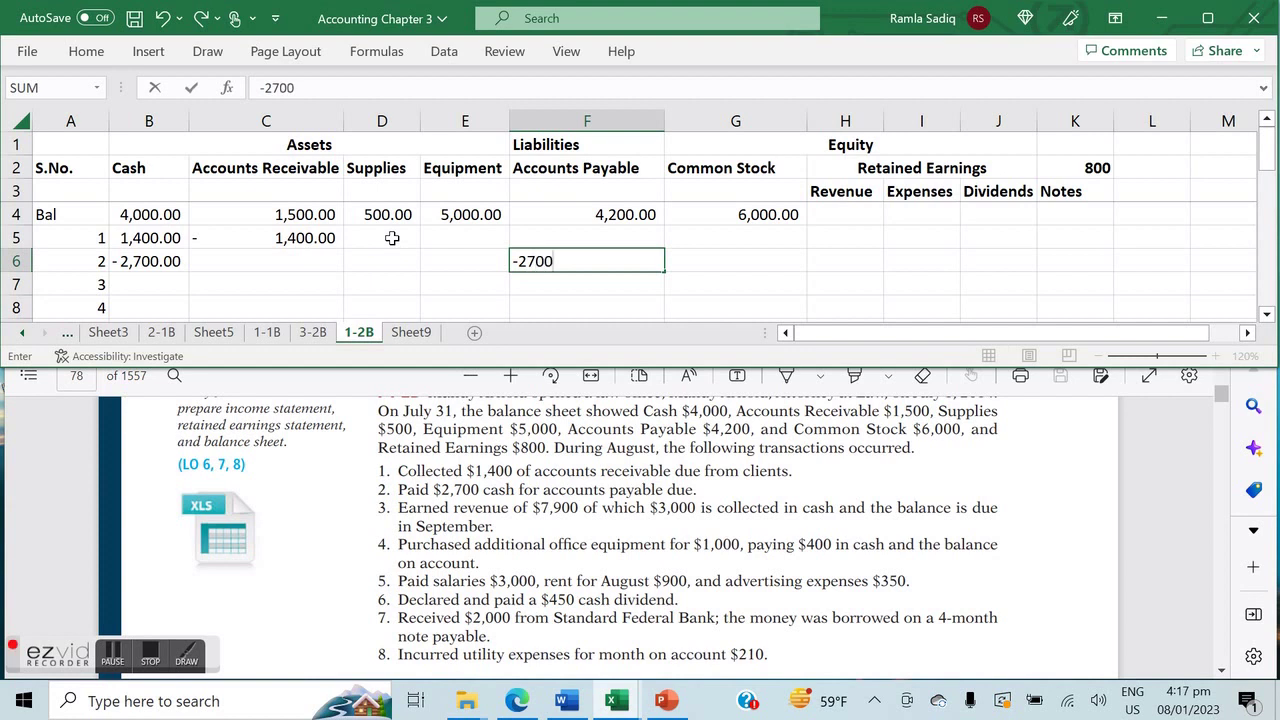
key("Return")
Enter the 7900 revenue earned in transaction 3 in H7, under Revenue.
key("Left")
key("Left")
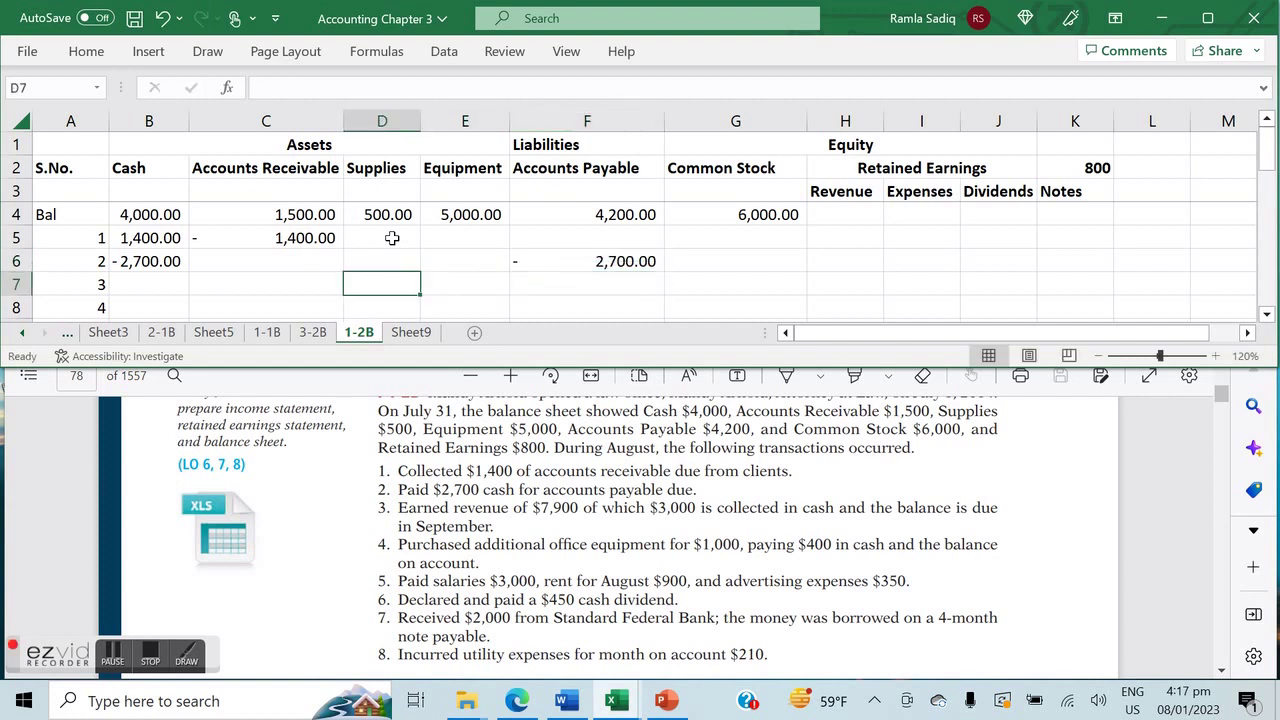
key("Right")
key("Right")
key("Right")
key("Right")
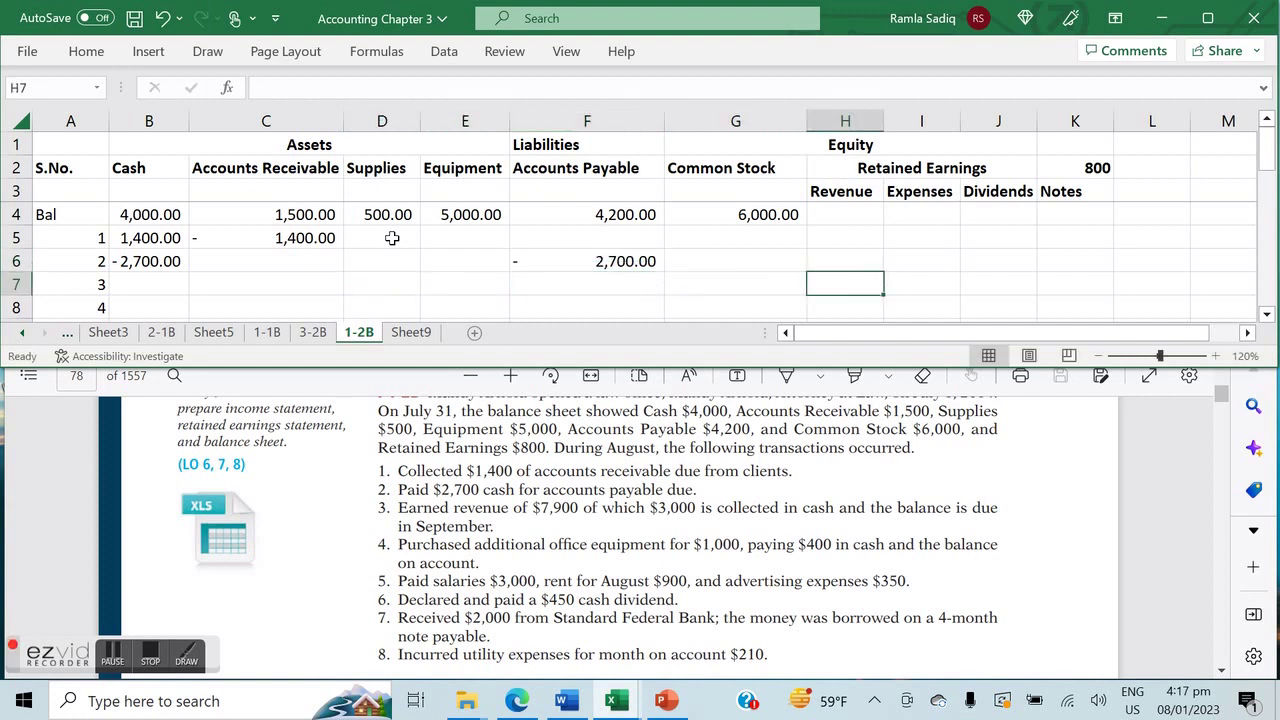
type("+")
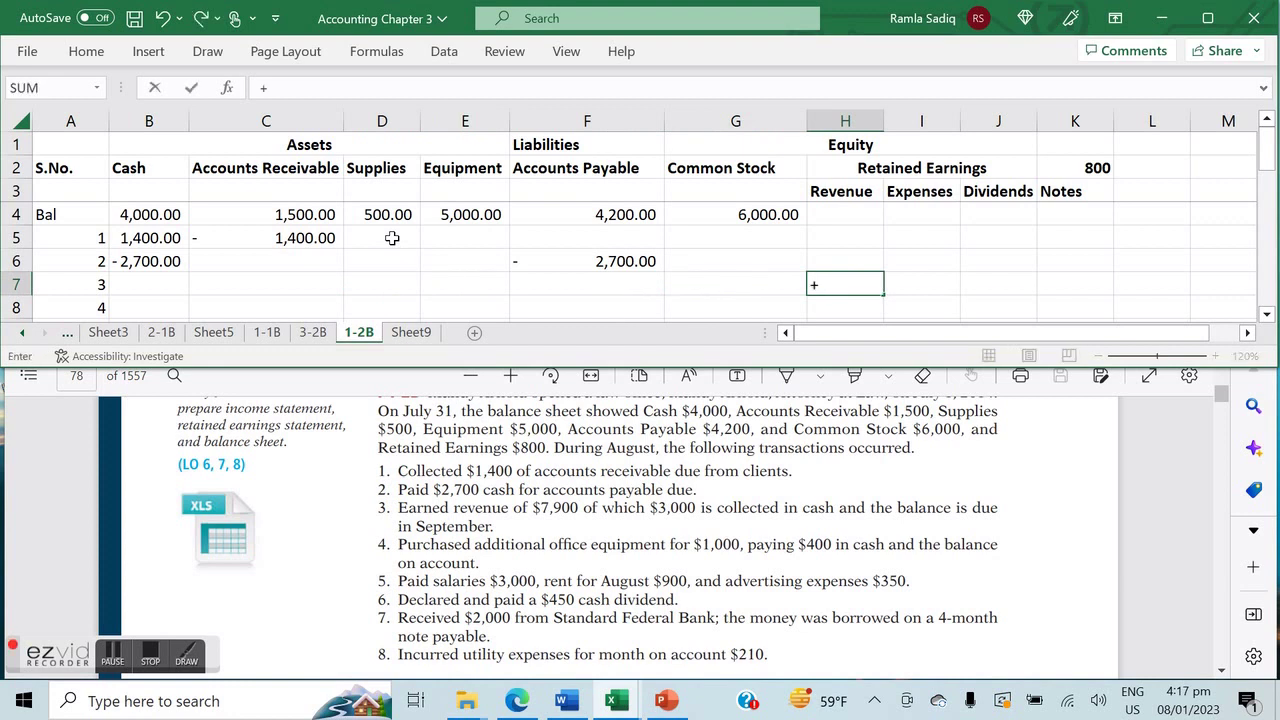
type("7900")
Complete transaction 3 in row 7 with 3000 under Cash and 4900 under Accounts Receivable.
key("Left")
key("Left")
key("Left")
key("Left")
key("Left")
key("Left")
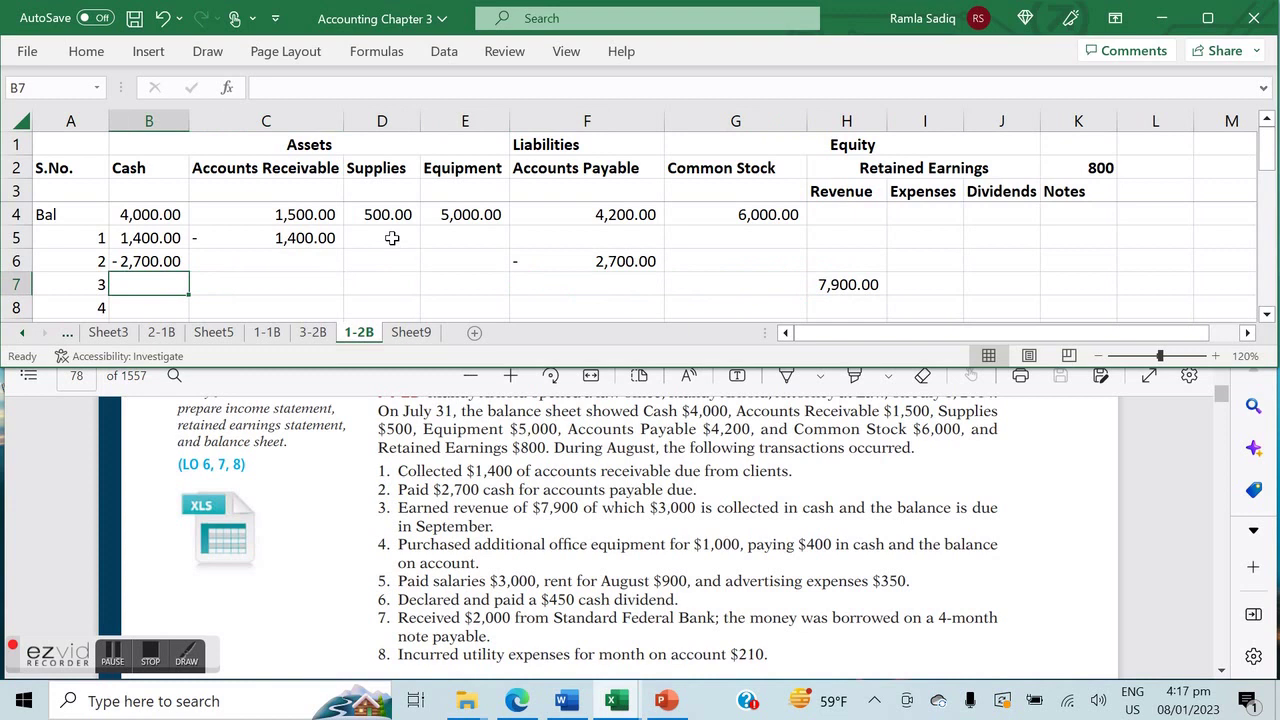
type("+3000")
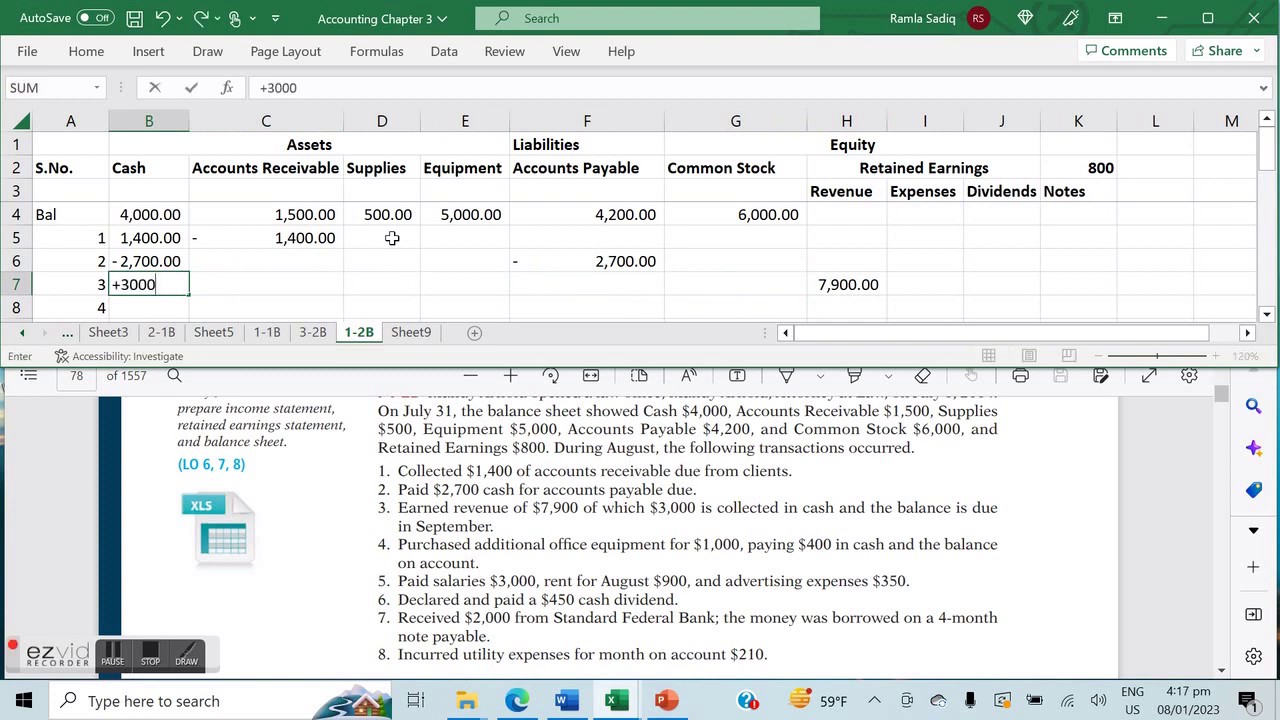
key("Tab")
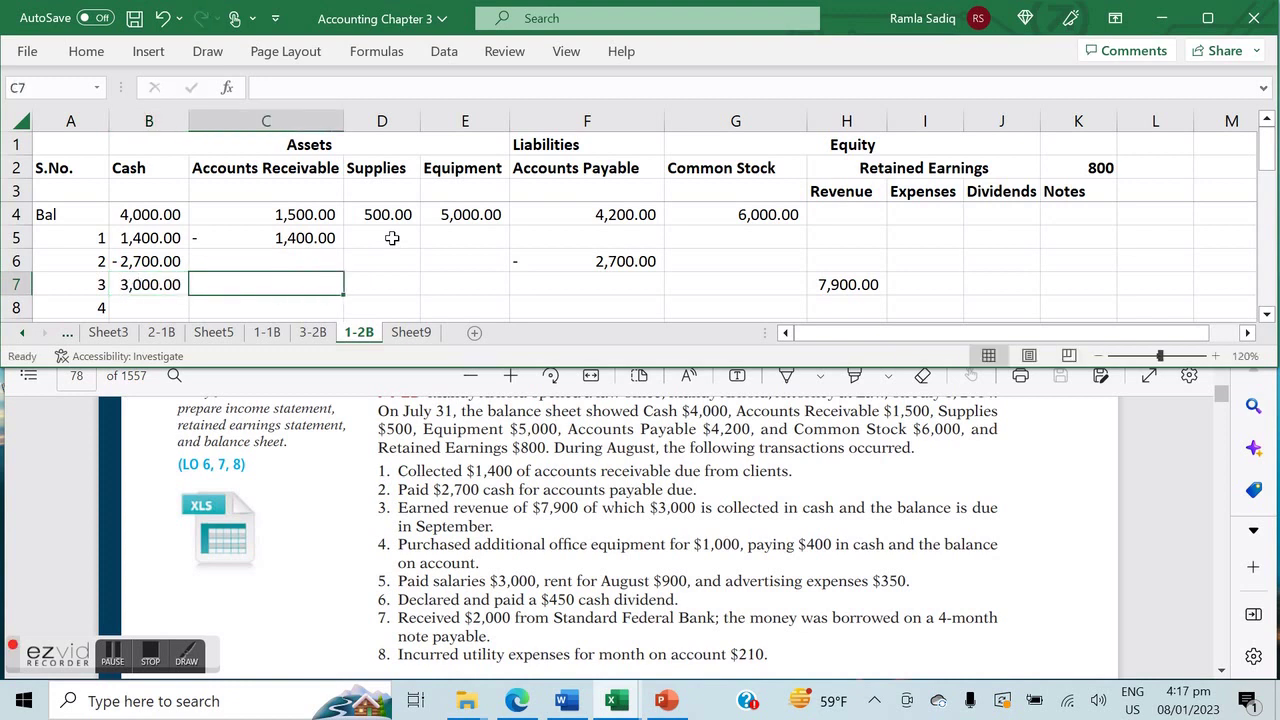
type("+")
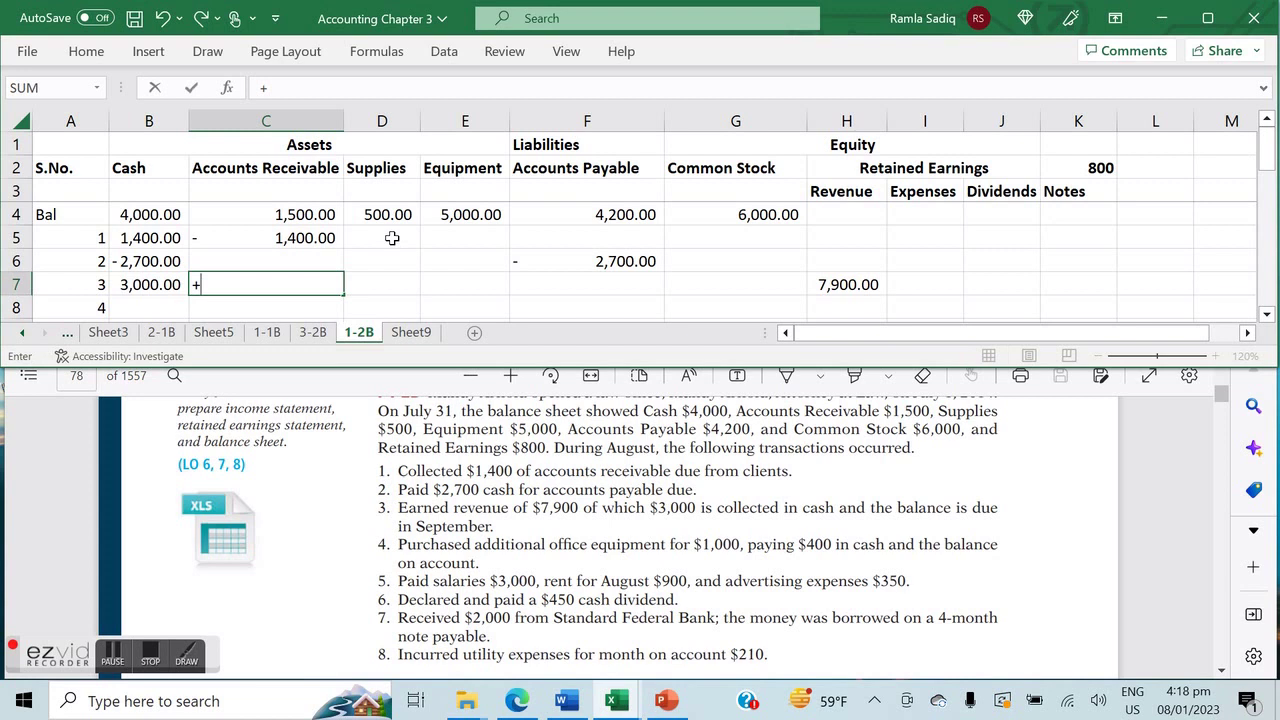
type("4900")
key("Return")
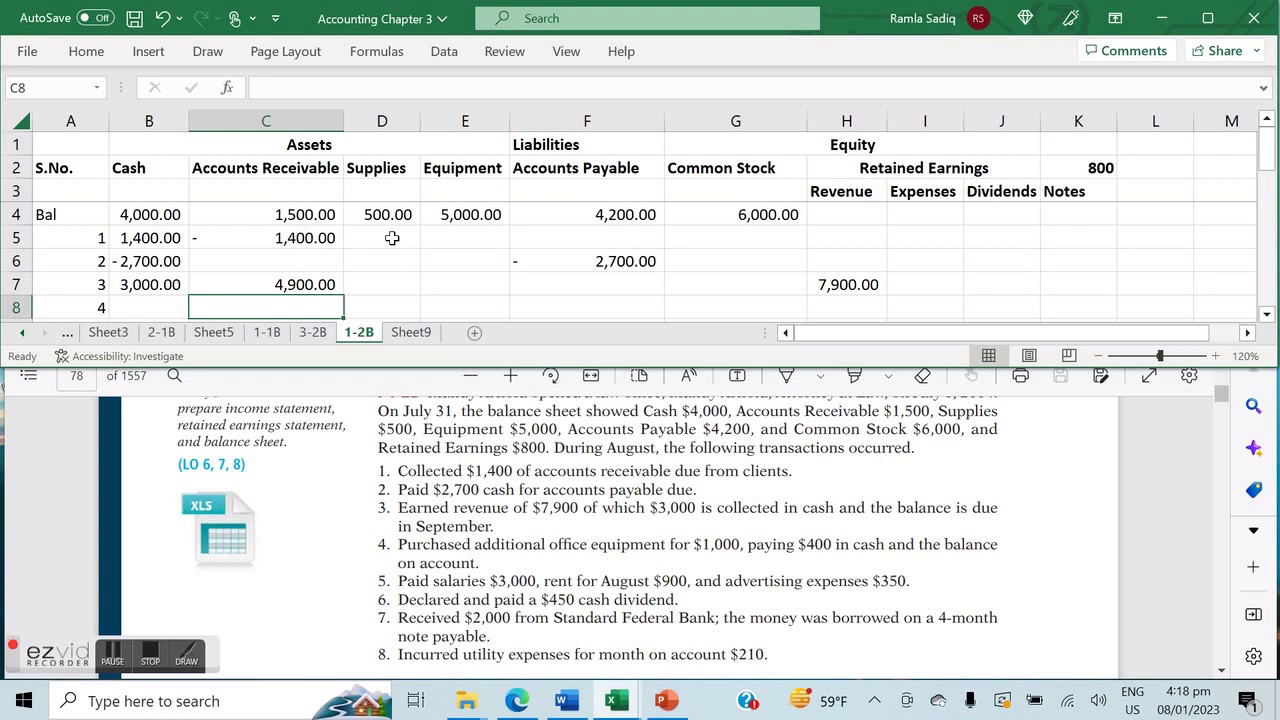
Record the equipment purchase of transaction 4 in row 8 with 1000 under Equipment and -400 under Cash.
key("Left")
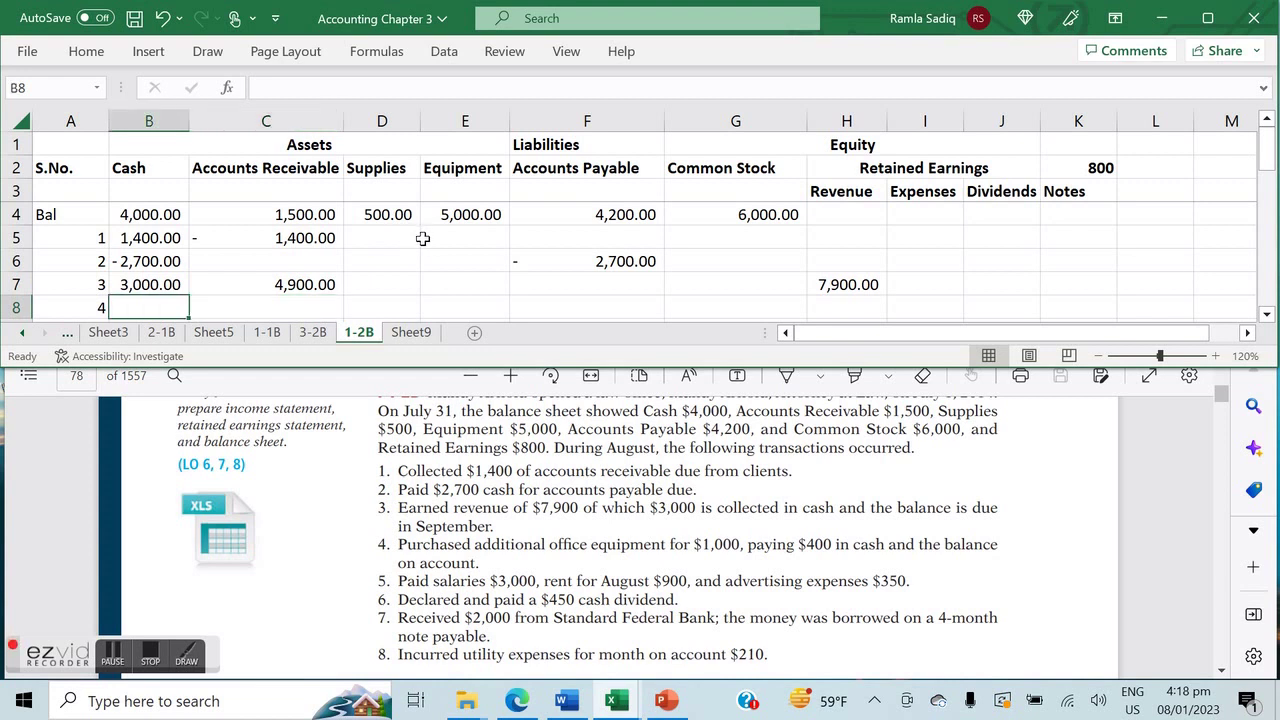
key("Right")
key("Right")
left_click(430, 316)
type("+1000")
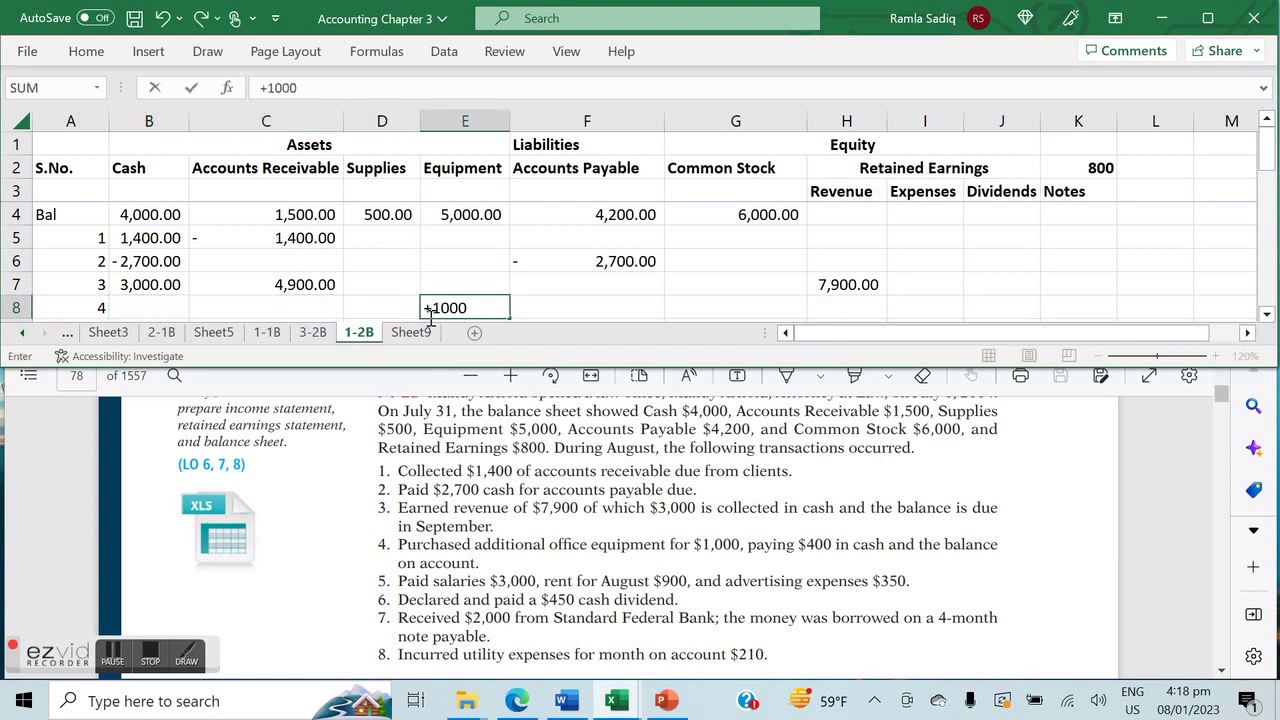
key("Left")
key("Left")
key("Left")
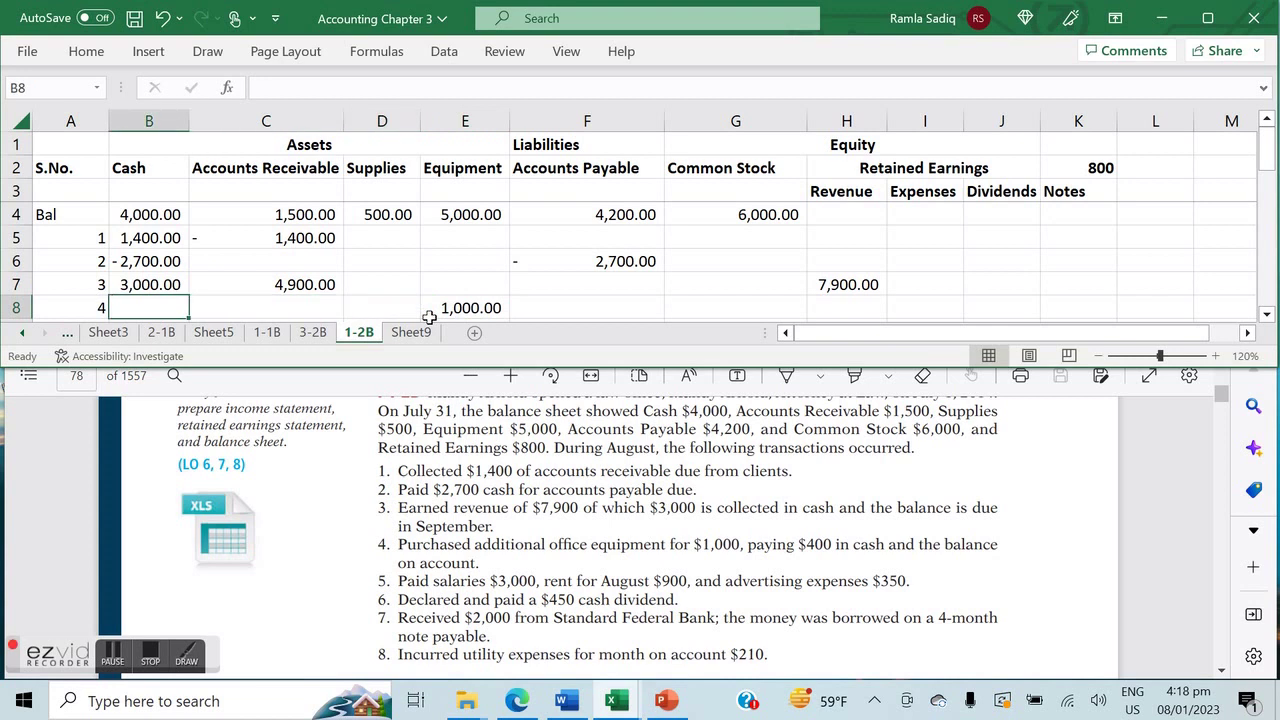
type("-400")
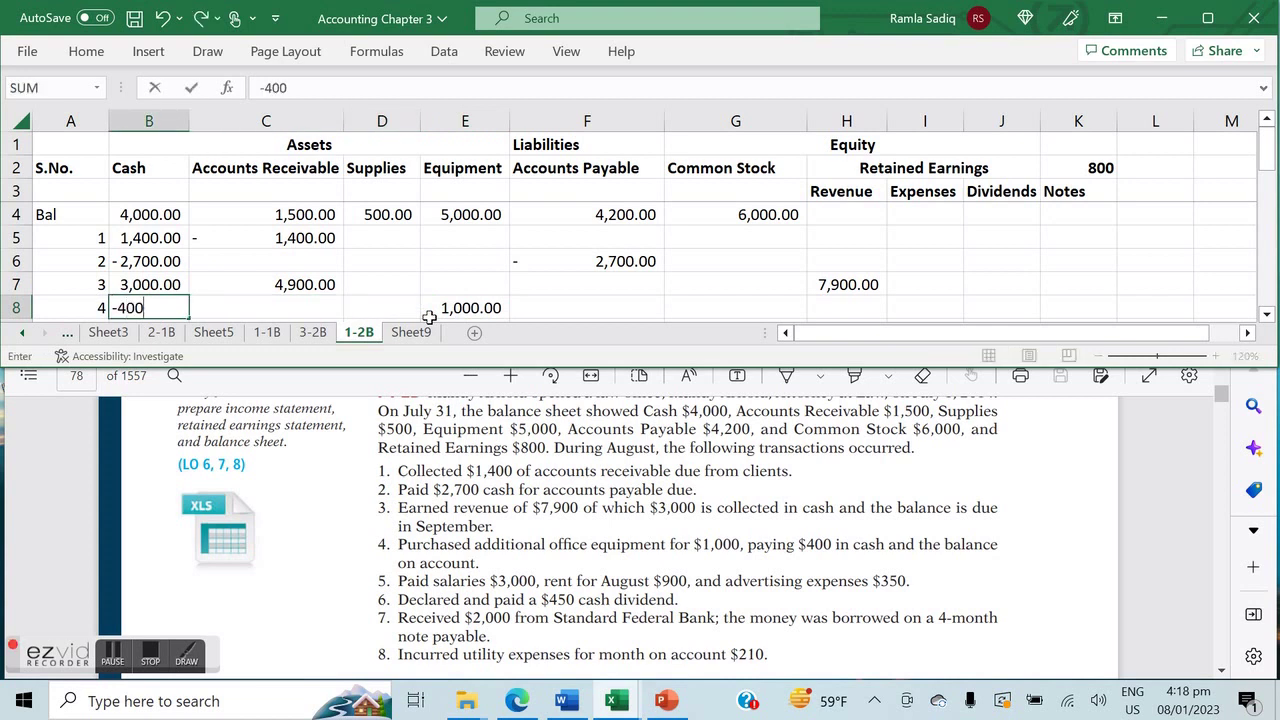
Enter the unpaid 600 of the equipment purchase in F8, under Accounts Payable.
key("Right")
key("Right")
key("Right")
key("Right")
key("Right")
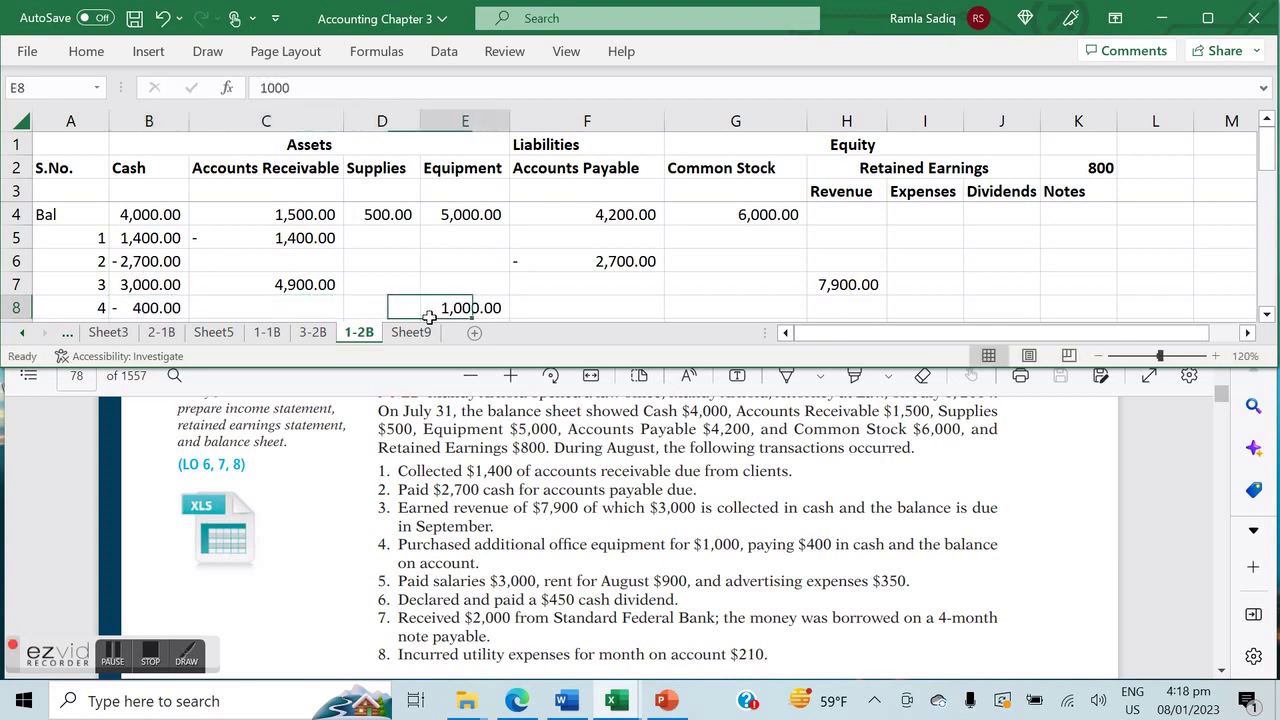
key("Left")
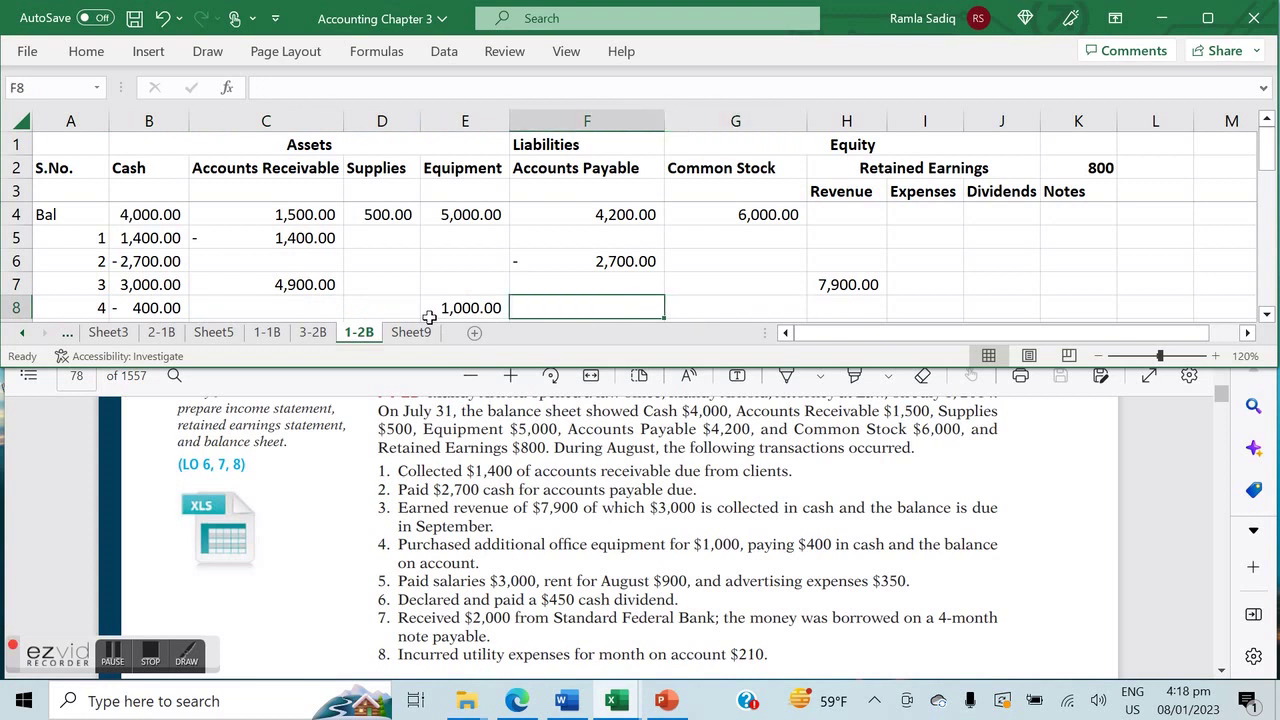
type("+600")
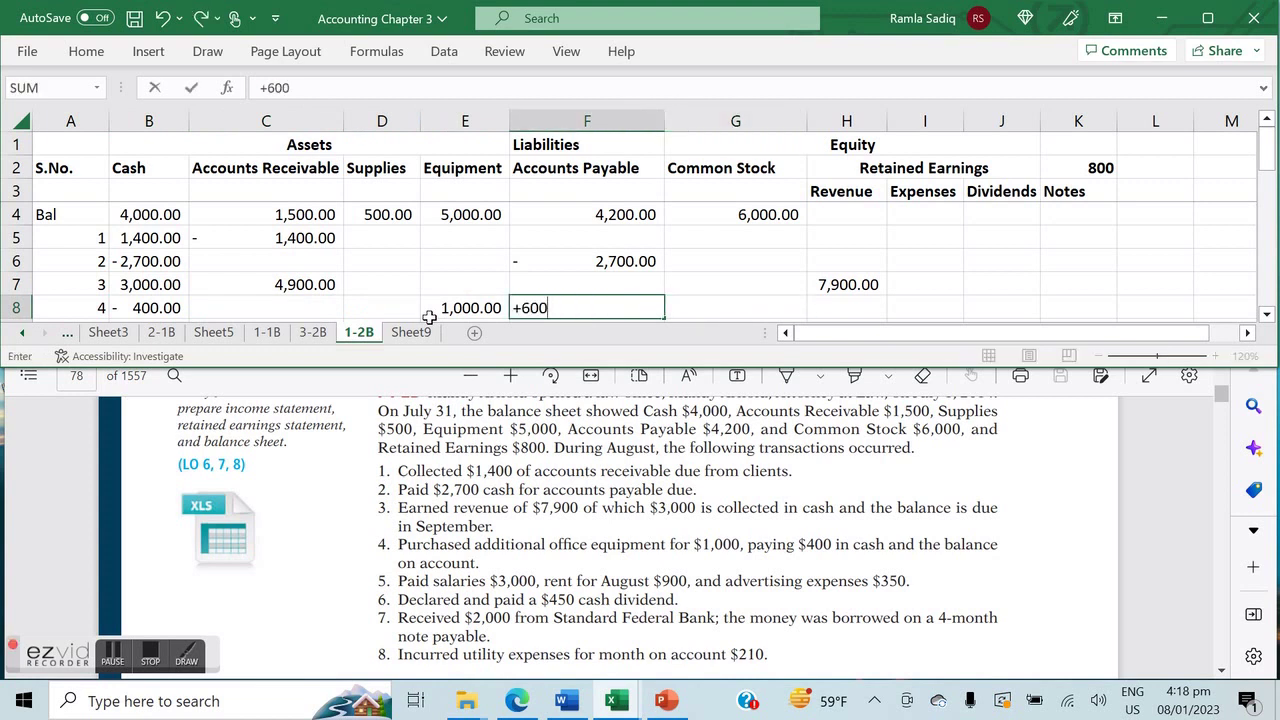
key("Return")
Enter the salaries payment of transaction 5 as =-3000 in B9, under Cash.
key("Up")
key("Left")
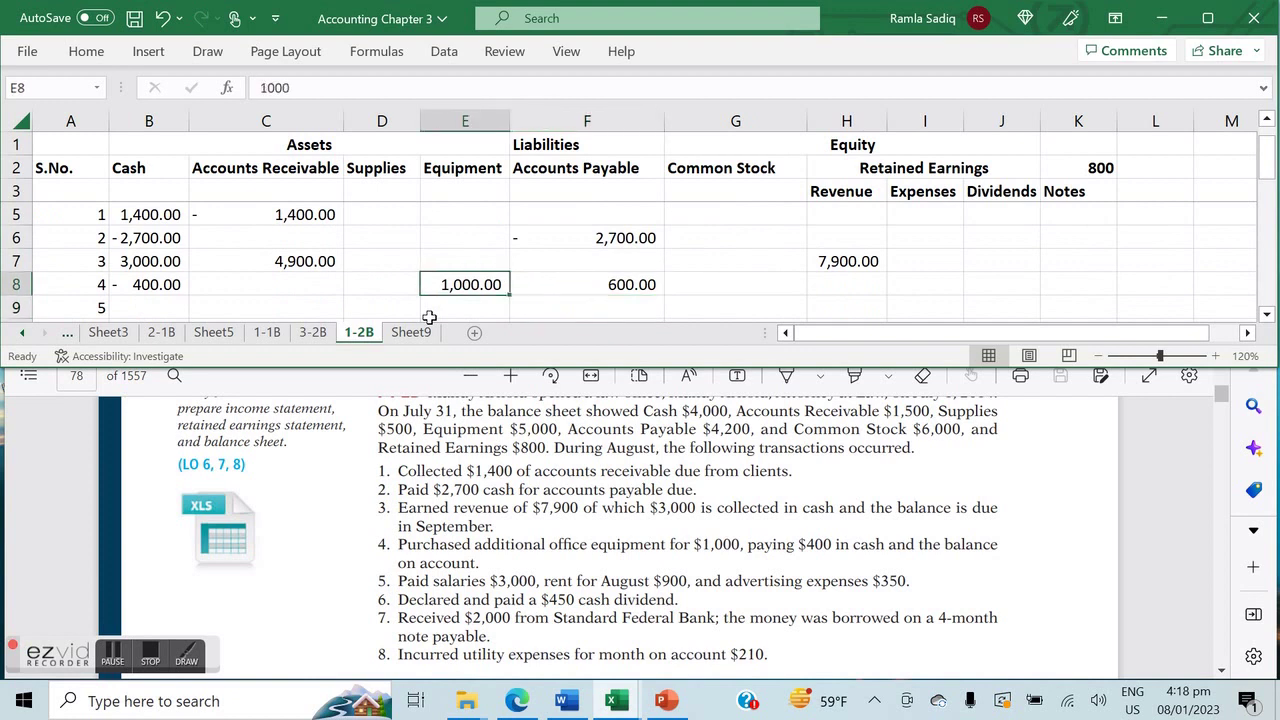
key("Down")
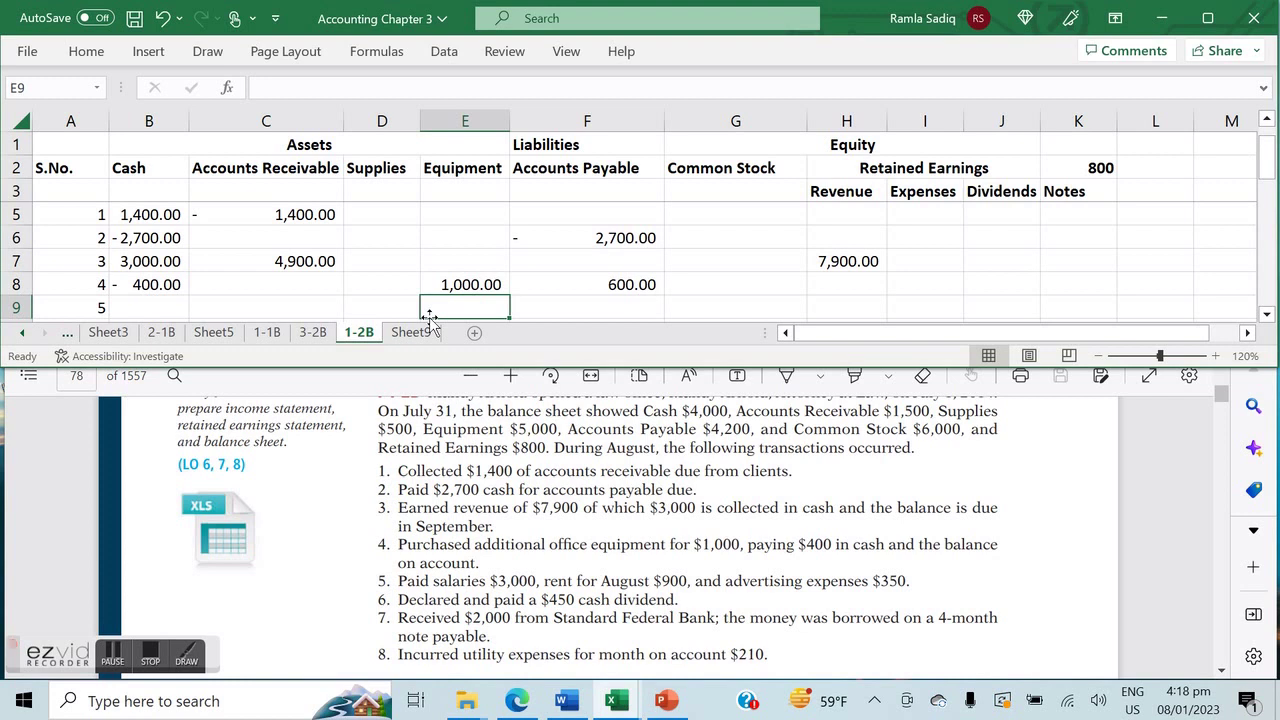
key("Left")
key("Left")
key("Left")
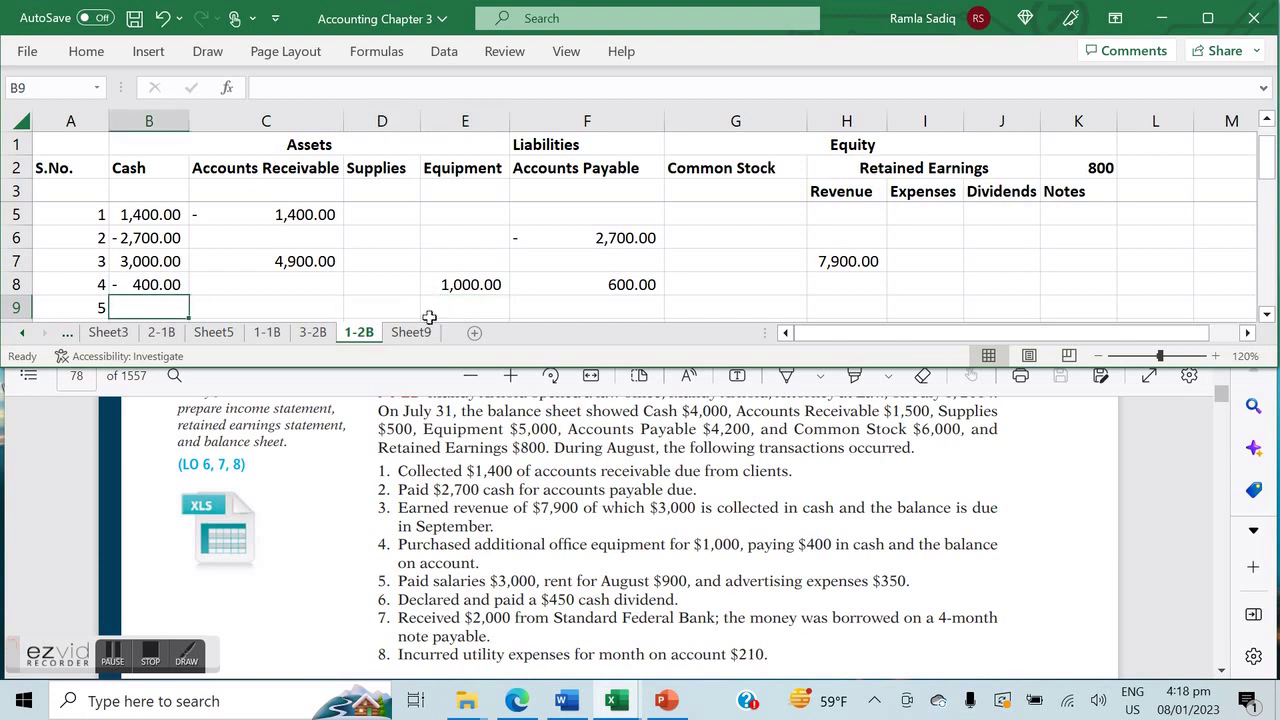
type("=-3000")
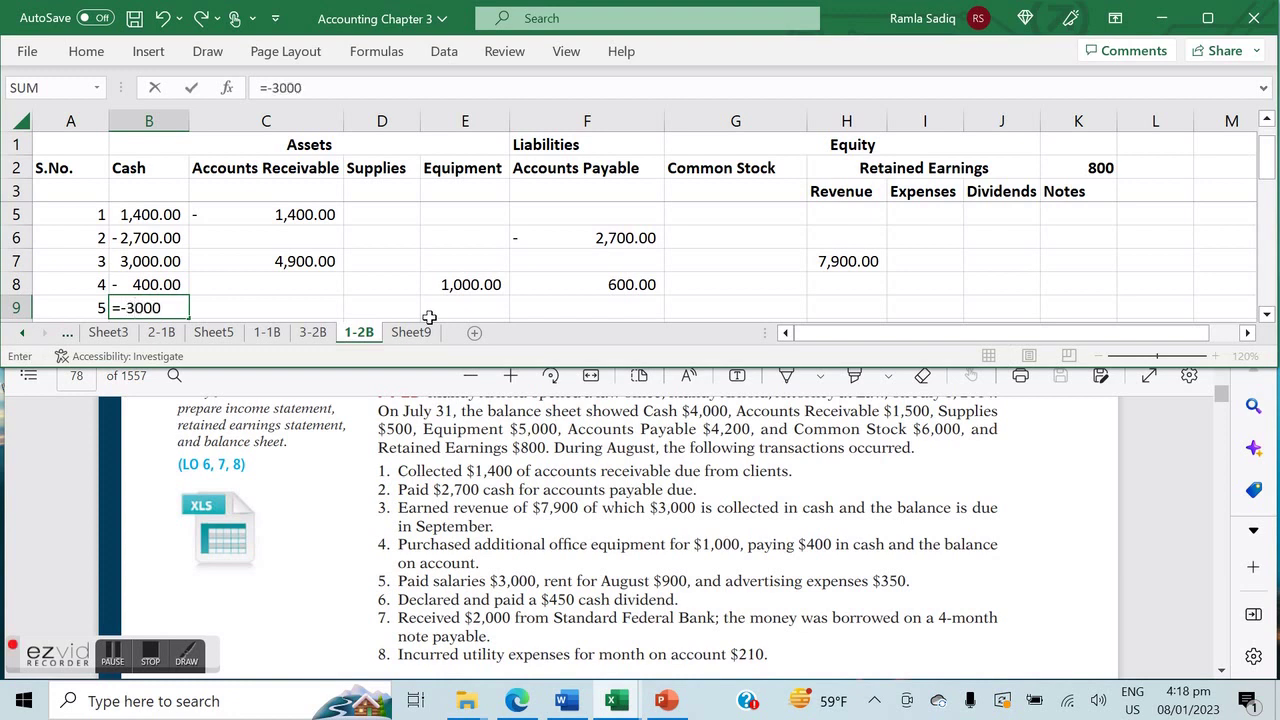
key("Return")
key("Up")
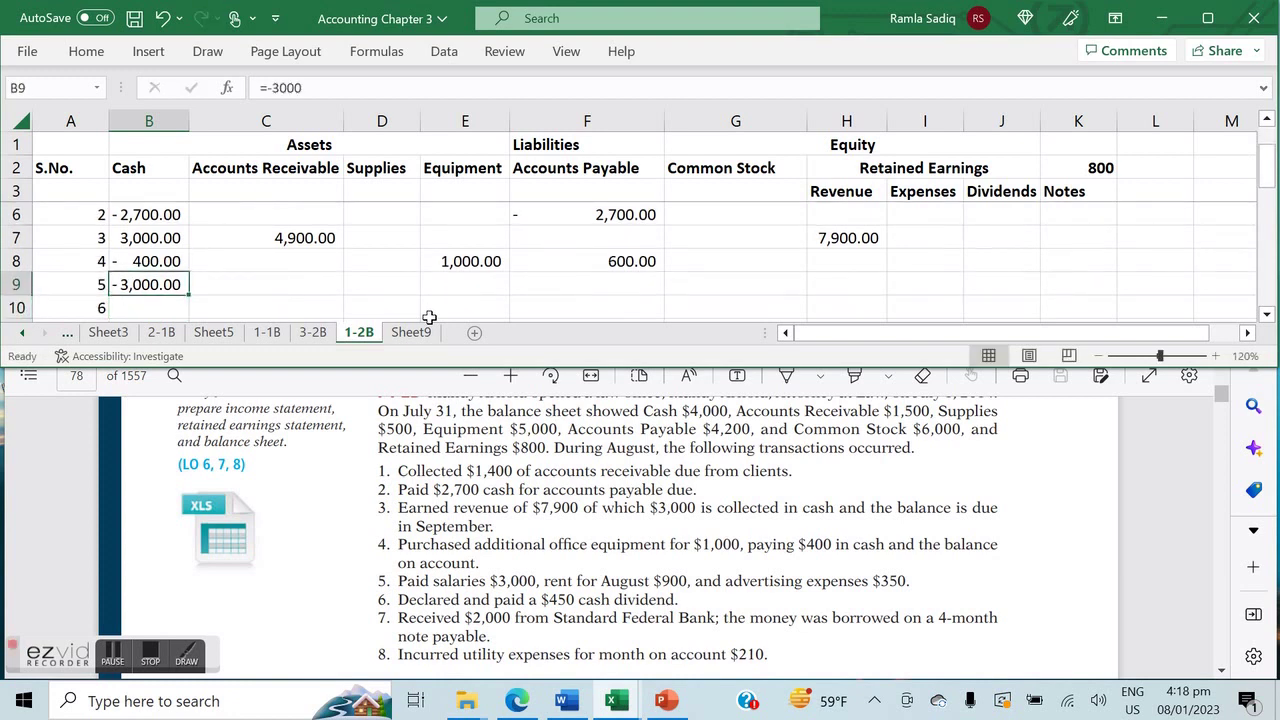
key("Right")
key("Right")
key("Right")
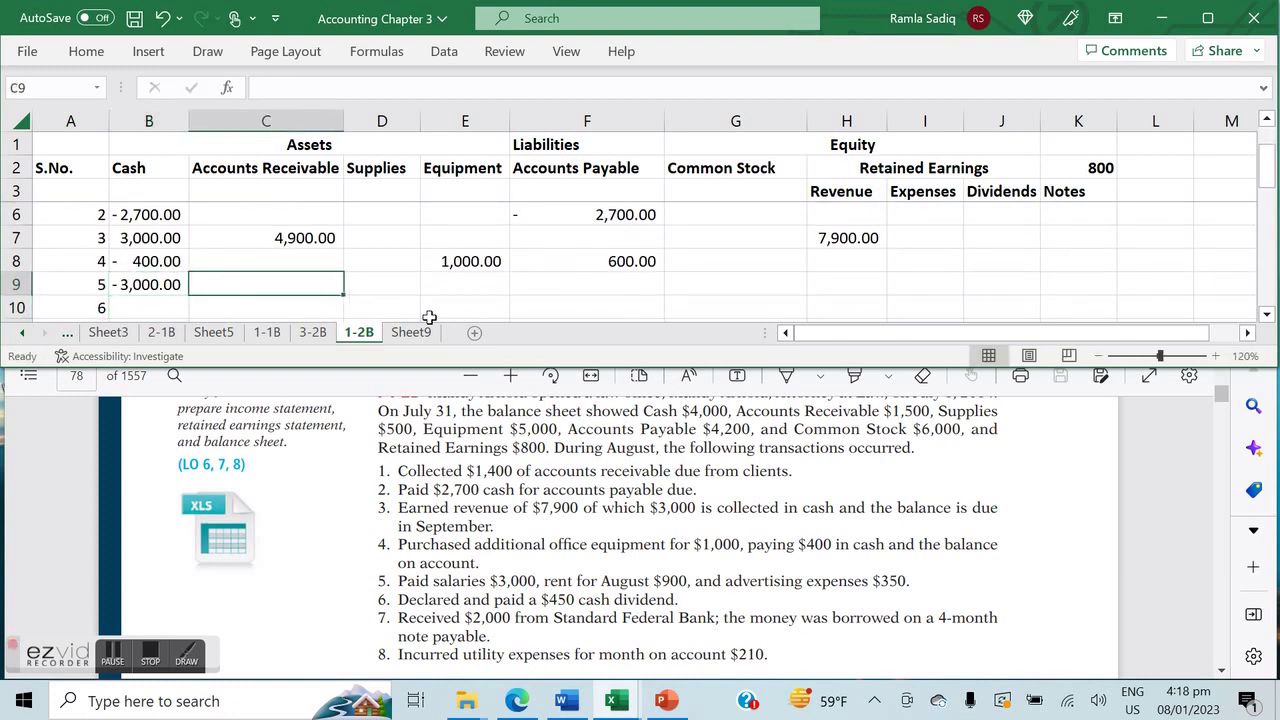
key("Down")
key("Down")
key("Down")
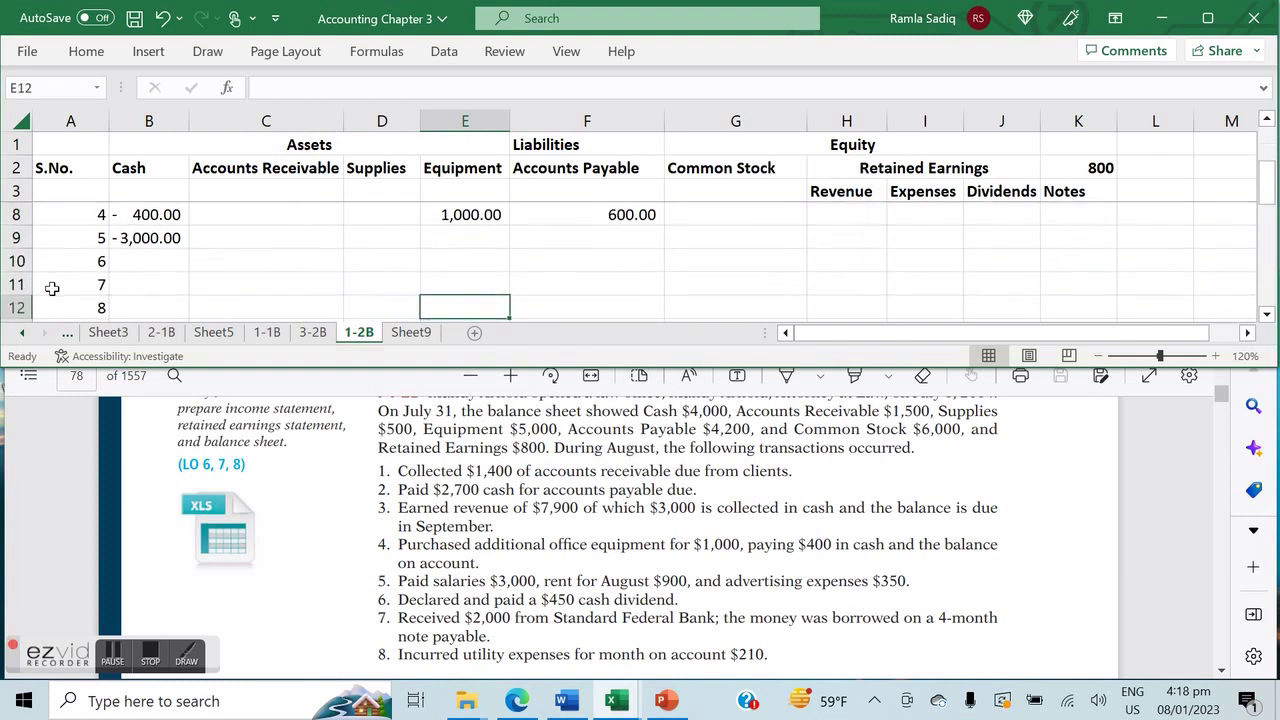
Insert two blank rows above the row of transaction 6, as rows 10 and 11.
left_click(6, 261)
right_click(6, 261)
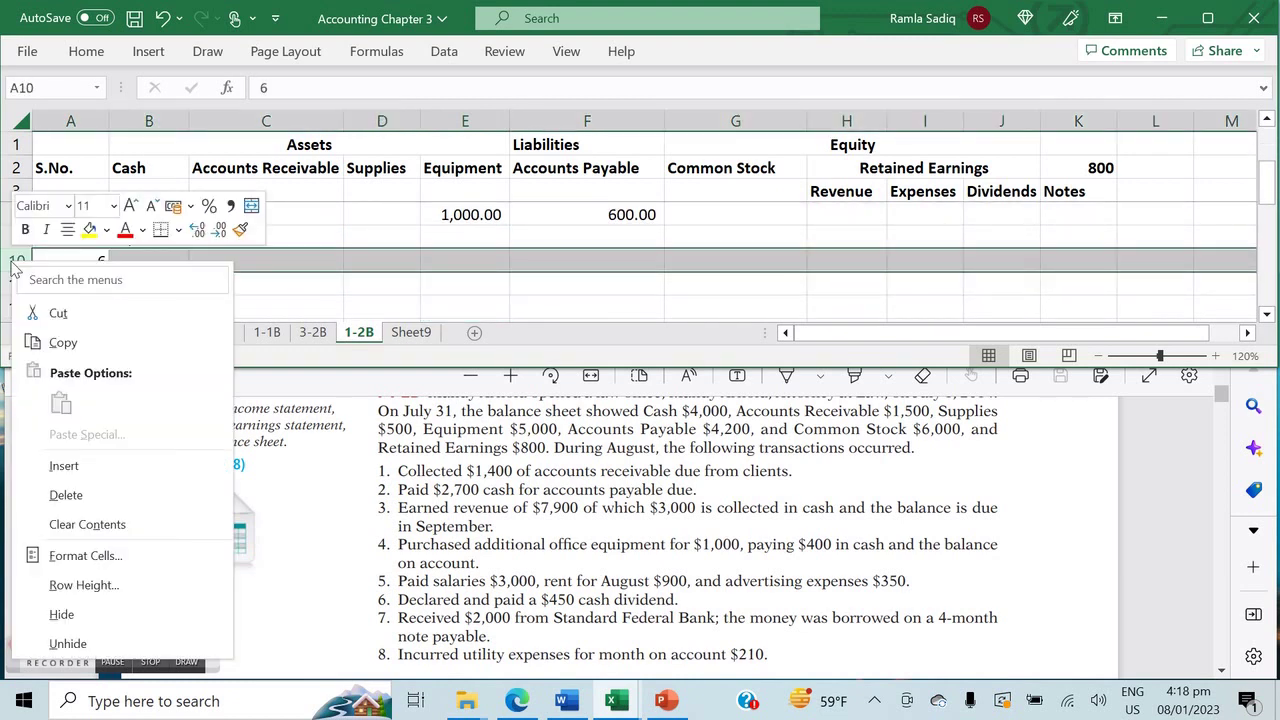
left_click(50, 481)
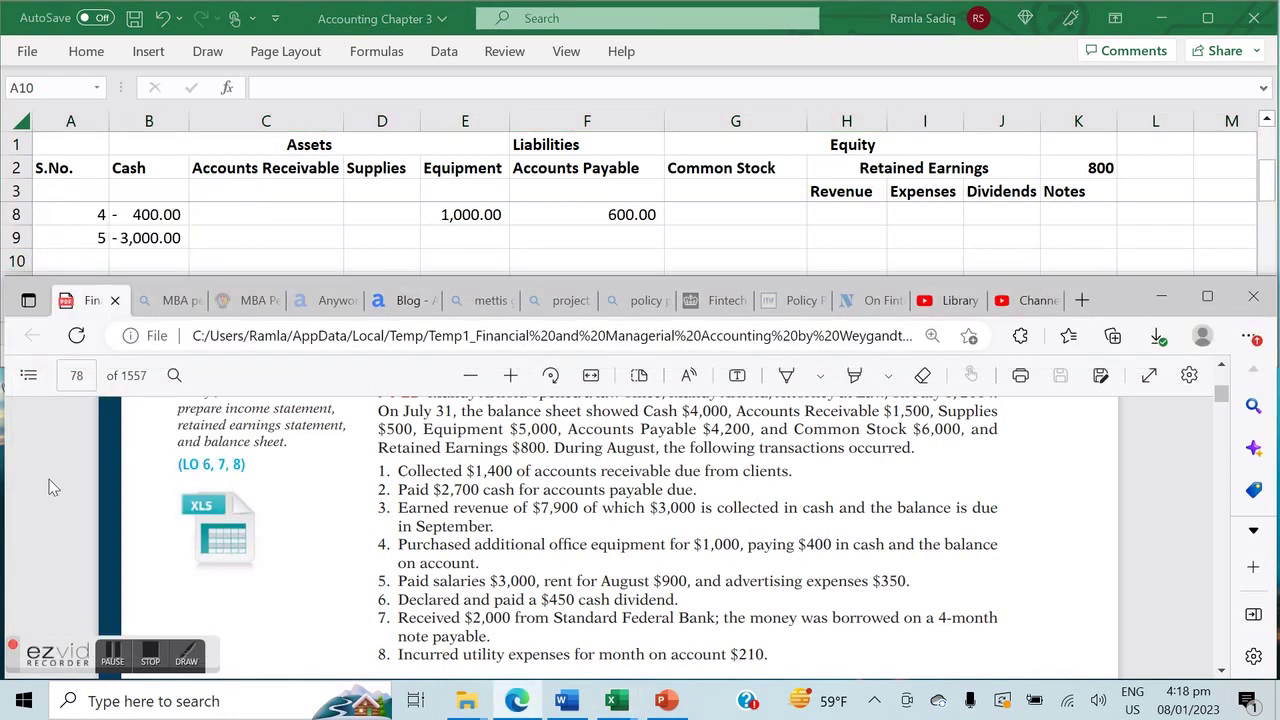
left_click(7, 262)
right_click(12, 262)
left_click(95, 459)
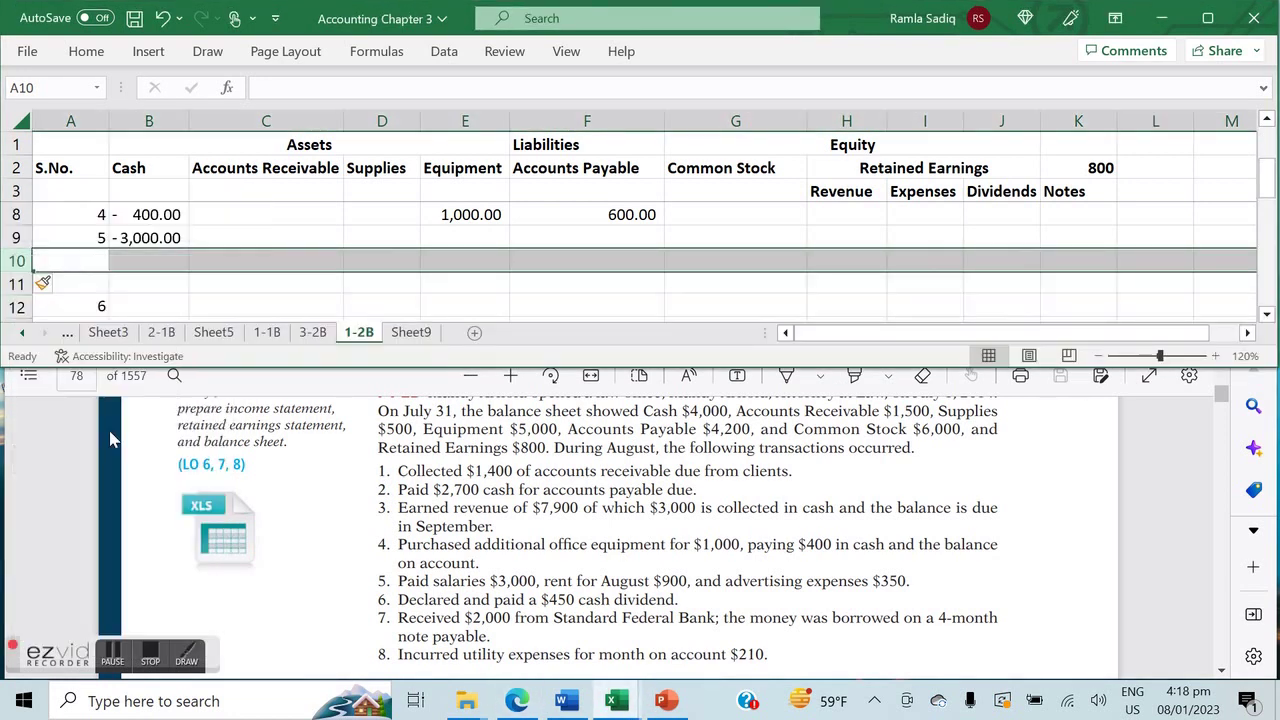
Enter the salaries payment of transaction 5 as -3000 in I9, under Expenses.
left_click(173, 253)
left_click(168, 230)
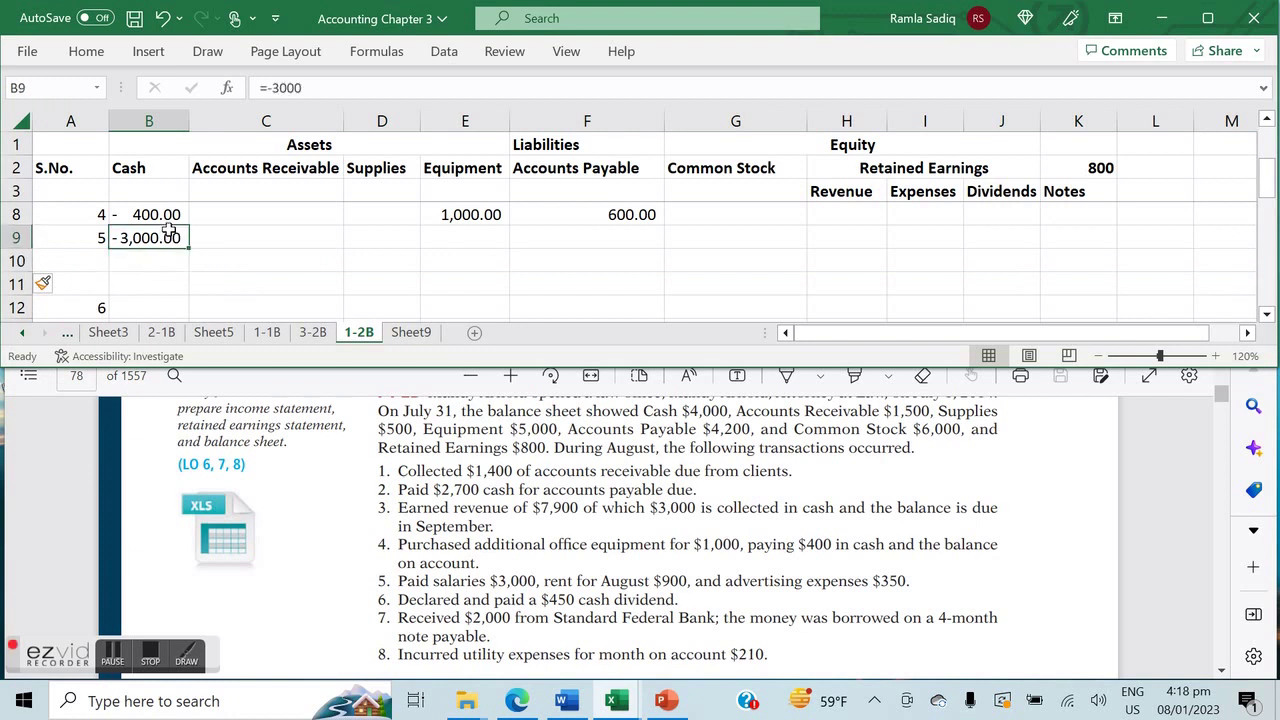
key("Down")
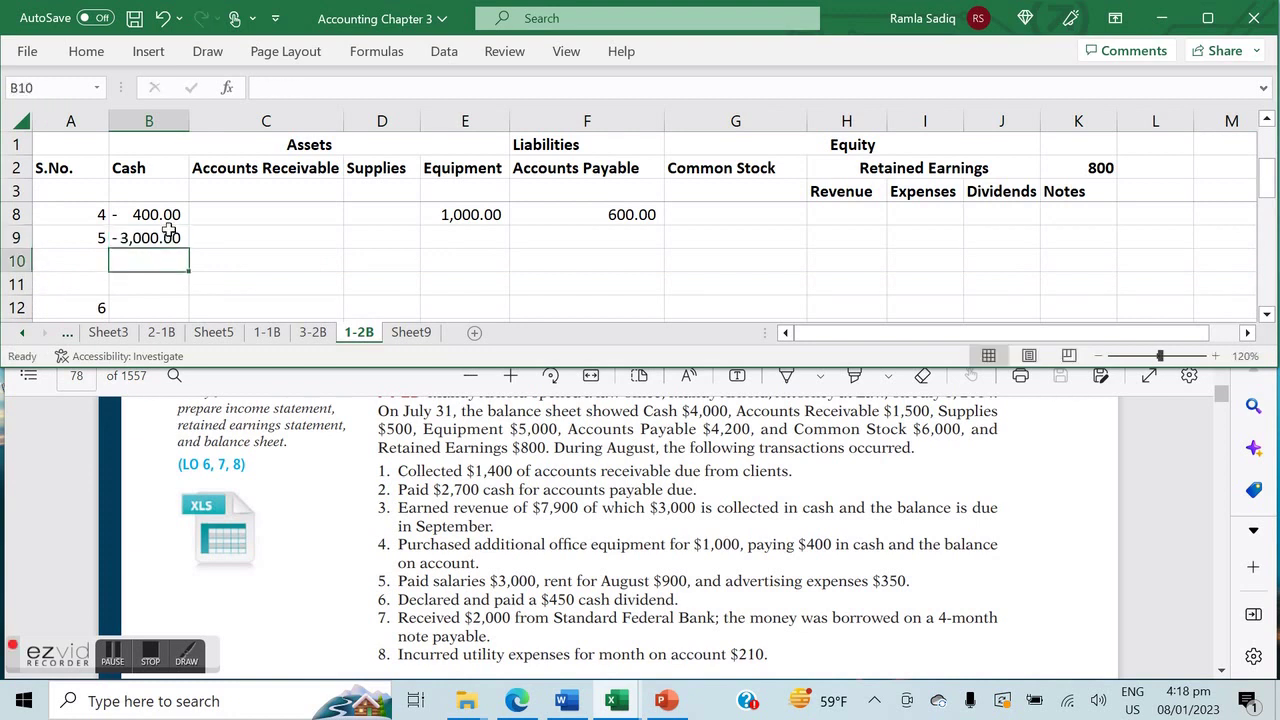
key("Up")
key("Right")
key("Right")
key("Right")
key("Right")
key("Right")
key("Right")
key("Right")
type("-3000")
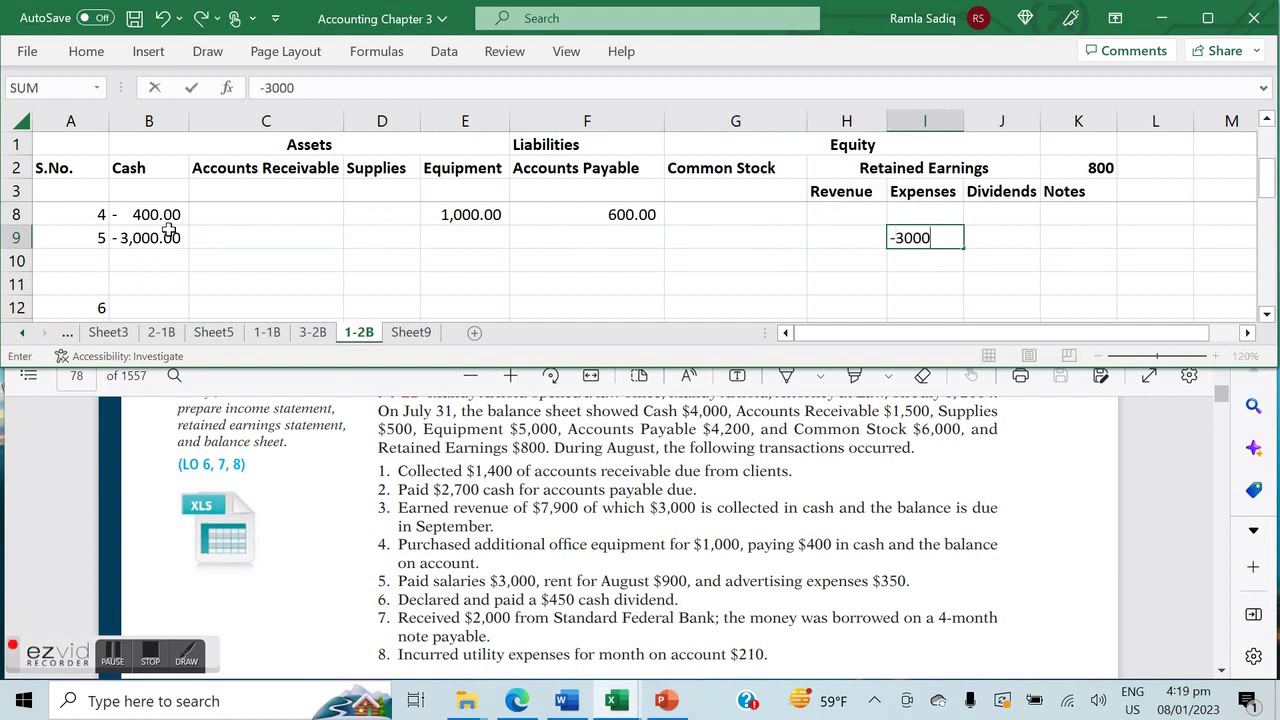
Label the salaries payment with the note "Salaries and Wages Expense" in K9.
key("Right")
key("Right")
key("Right")
key("Left")
type("Sala")
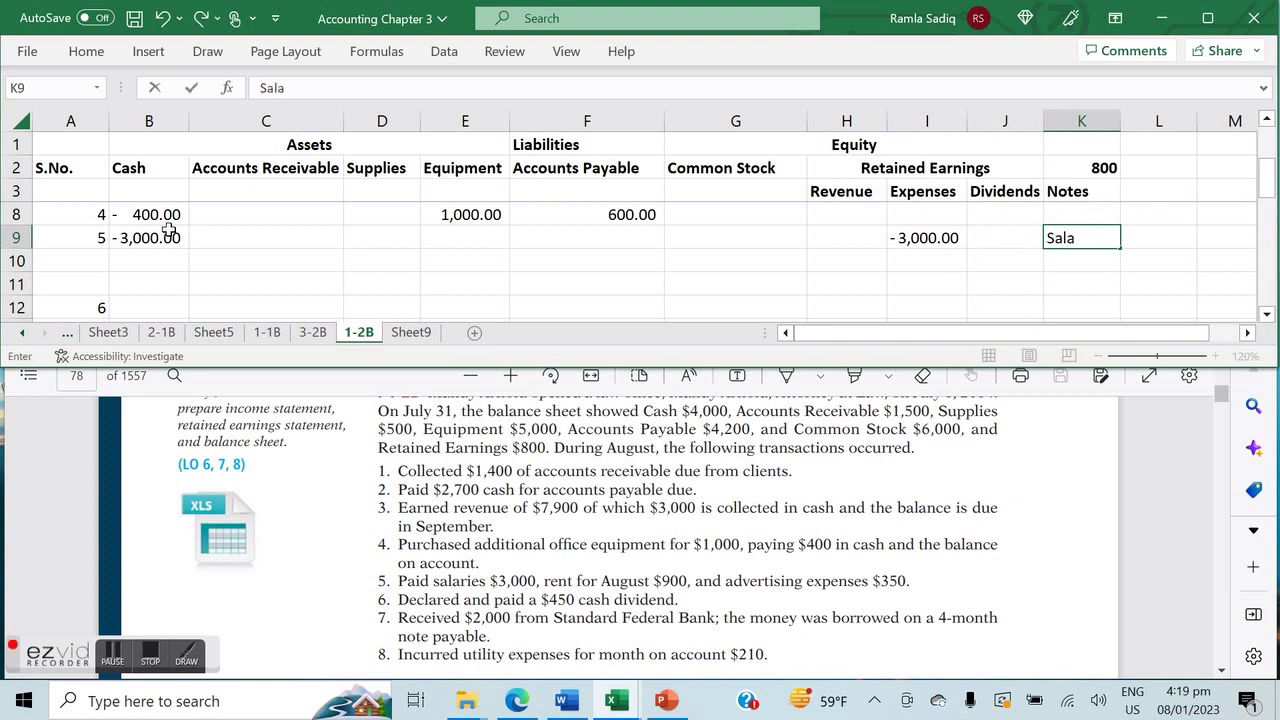
type("ries and W")
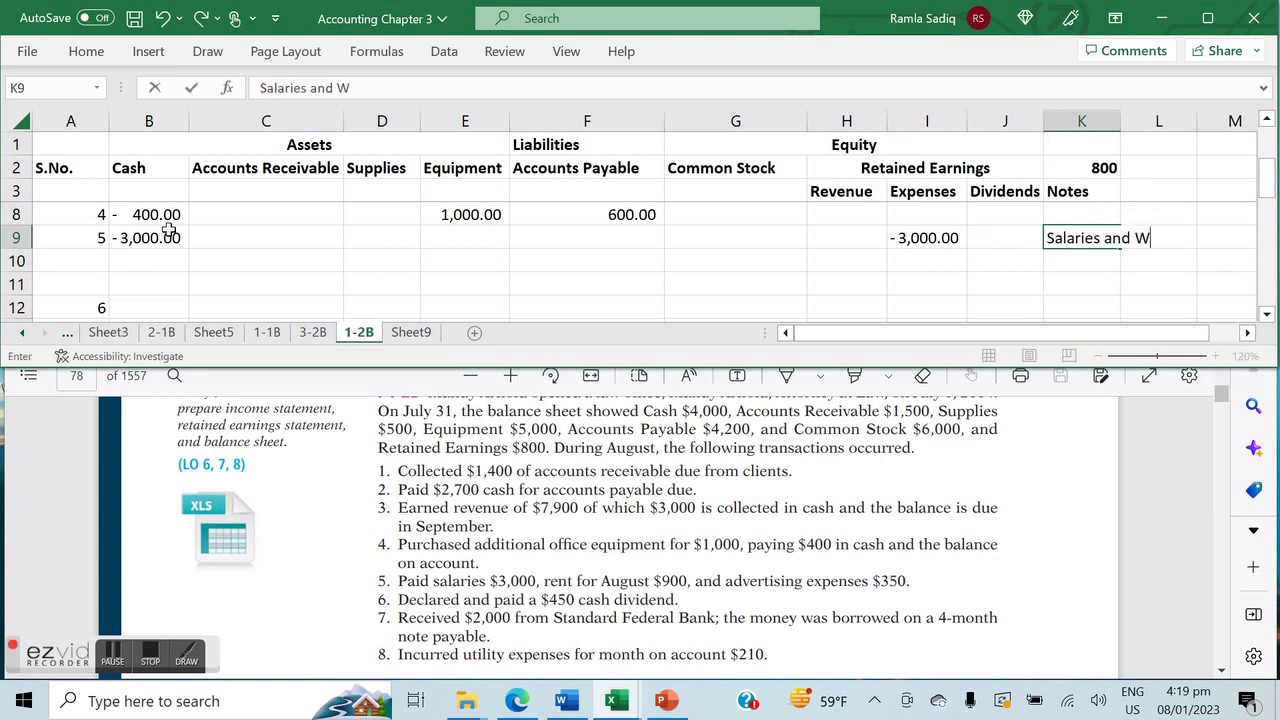
type("ages Expense")
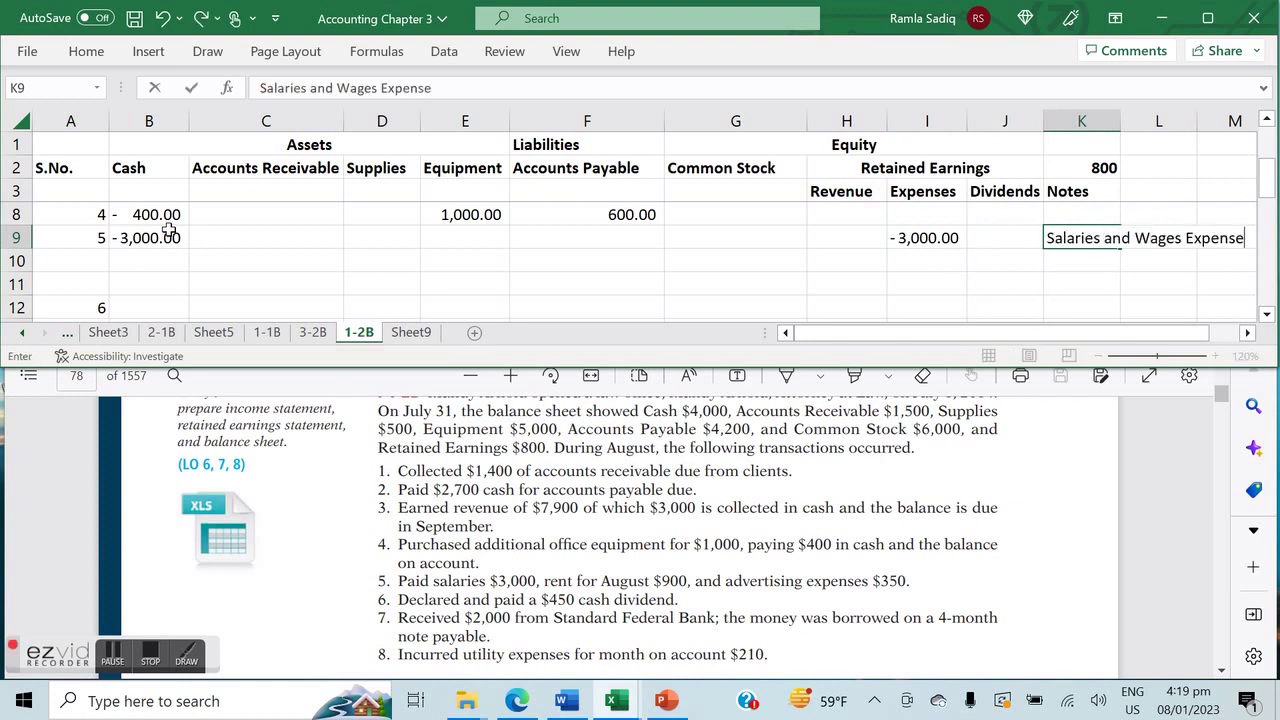
key("Return")
Enter the August rent payment as -900 in B10, under Cash.
key("Left")
key("Left")
key("Left")
key("Left")
key("Left")
key("Left")
key("Left")
key("Left")
key("Left")
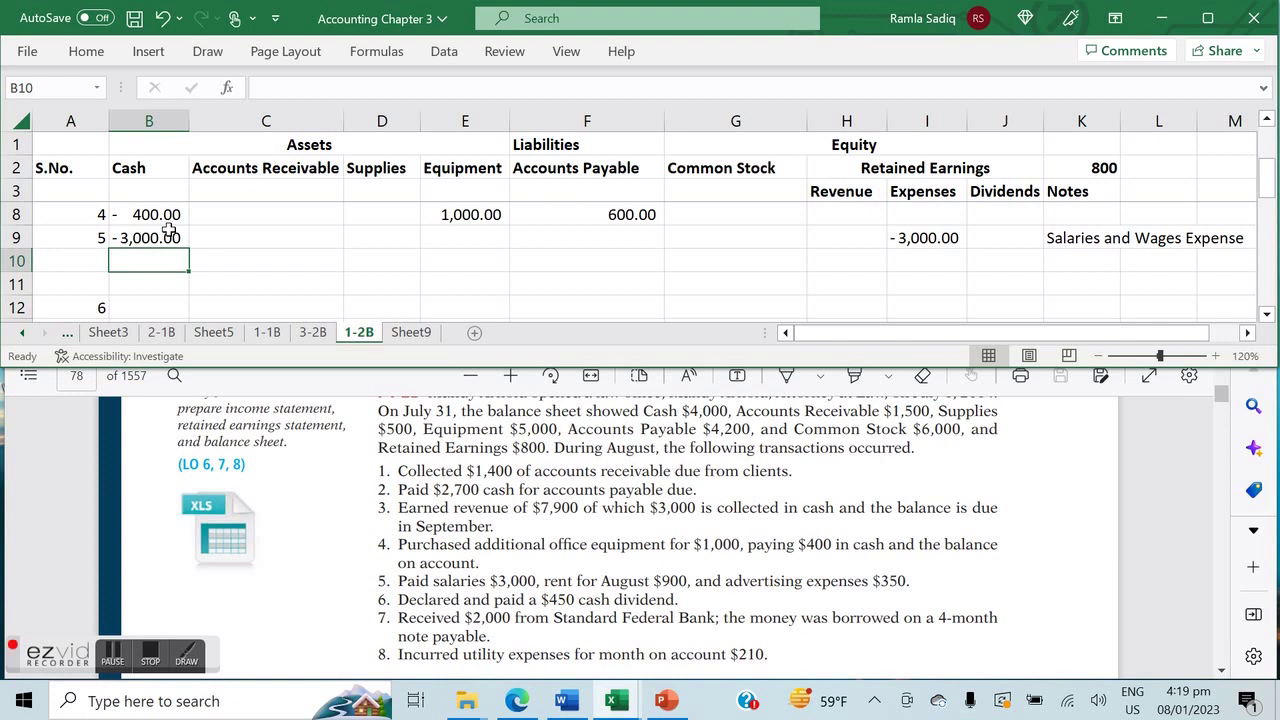
type("-900")
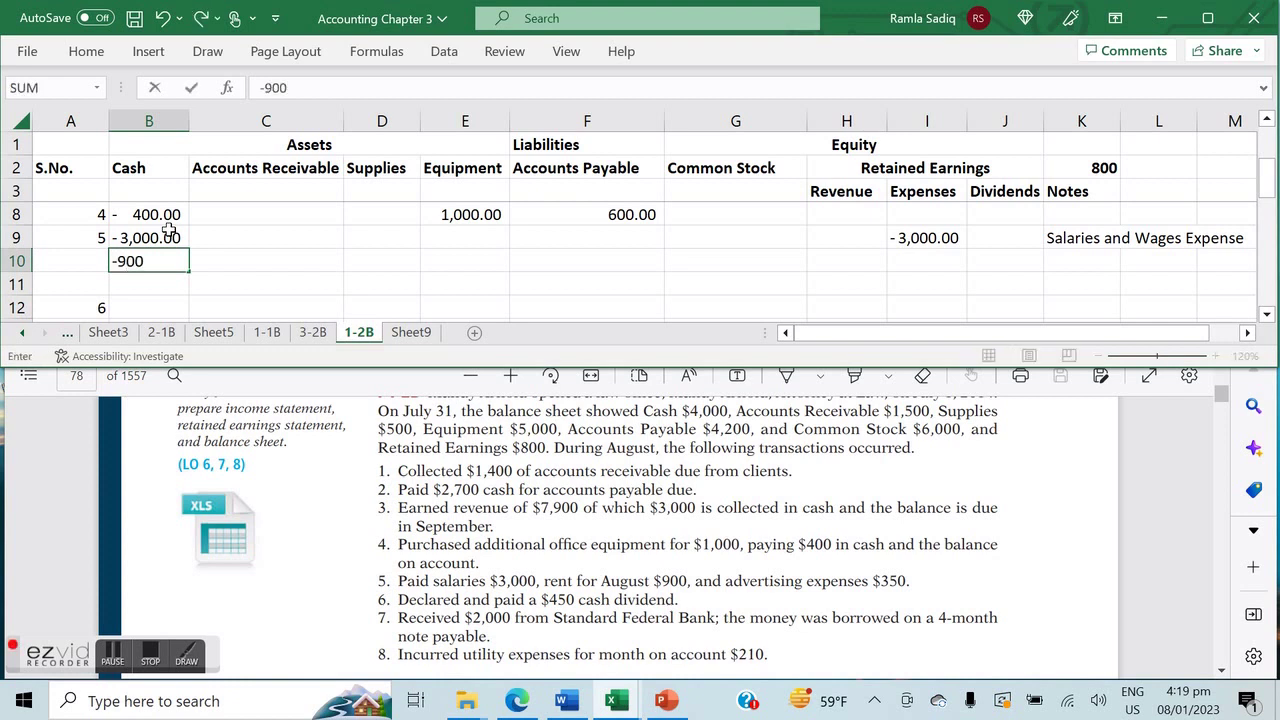
key("Return")
Enter -900 for the rent in I10, under Expenses, with the note "Rent Expense" in K10.
key("Up")
key("Right")
key("Right")
key("Right")
key("Right")
key("Right")
key("Right")
key("Right")
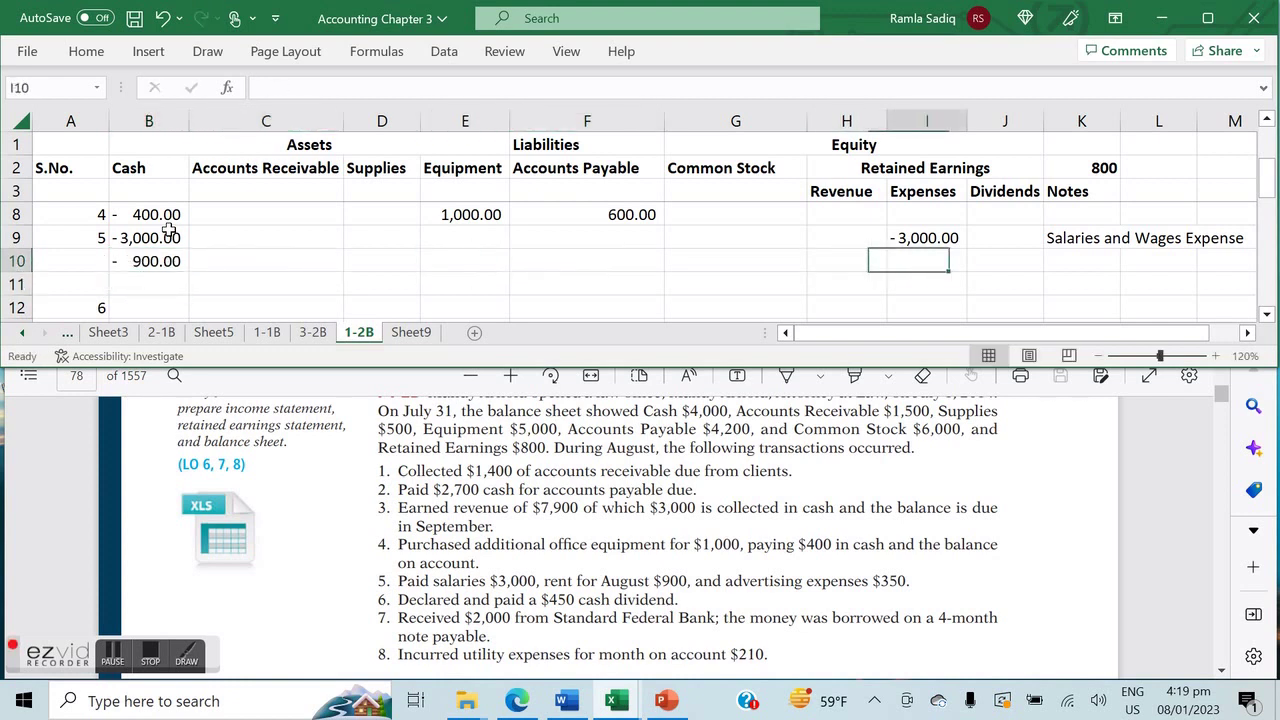
type("-900")
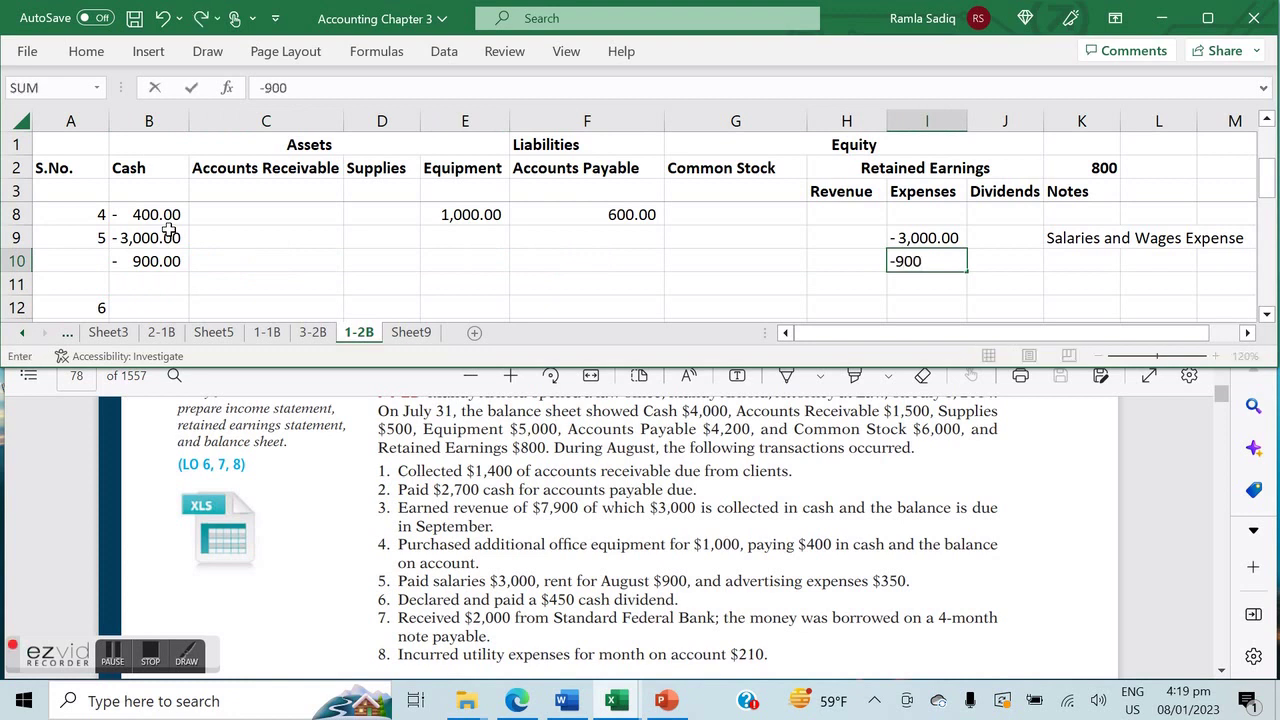
key("Right")
key("Right")
type("Rent Expense")
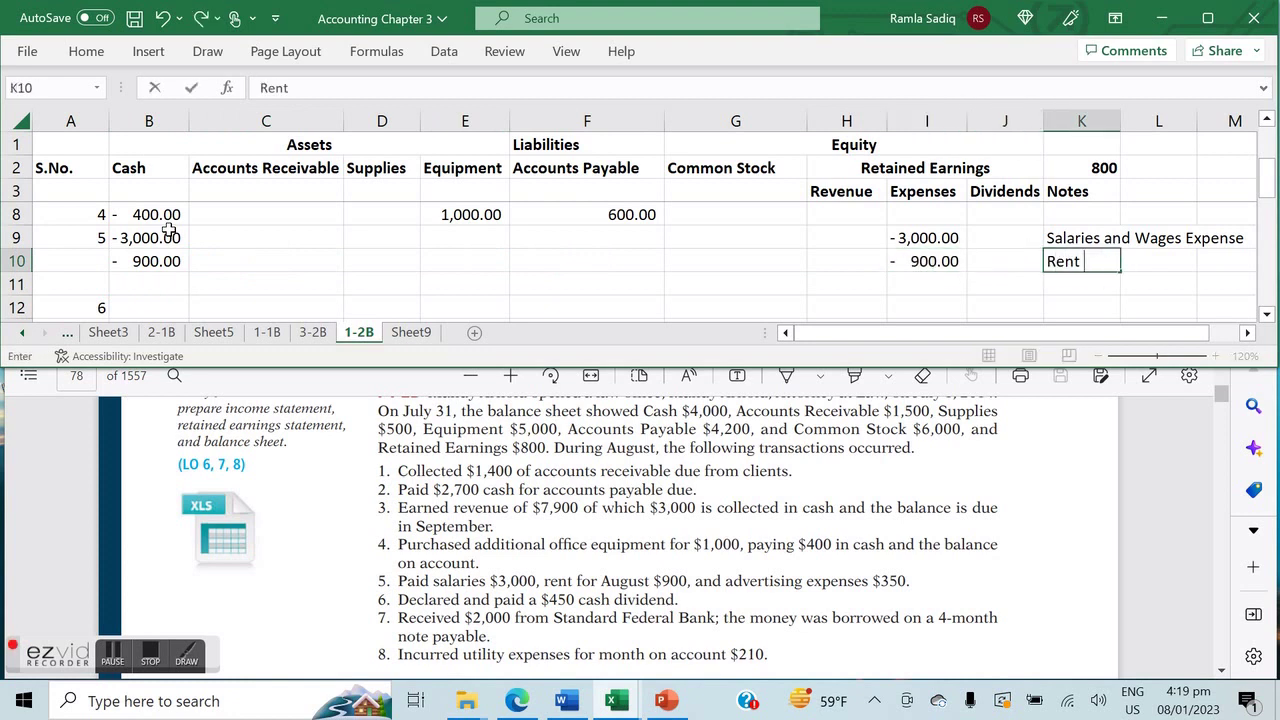
key("Return")
Enter the advertising cost of transaction 5 as -350 in I11, under Expenses.
key("Left")
key("Left")
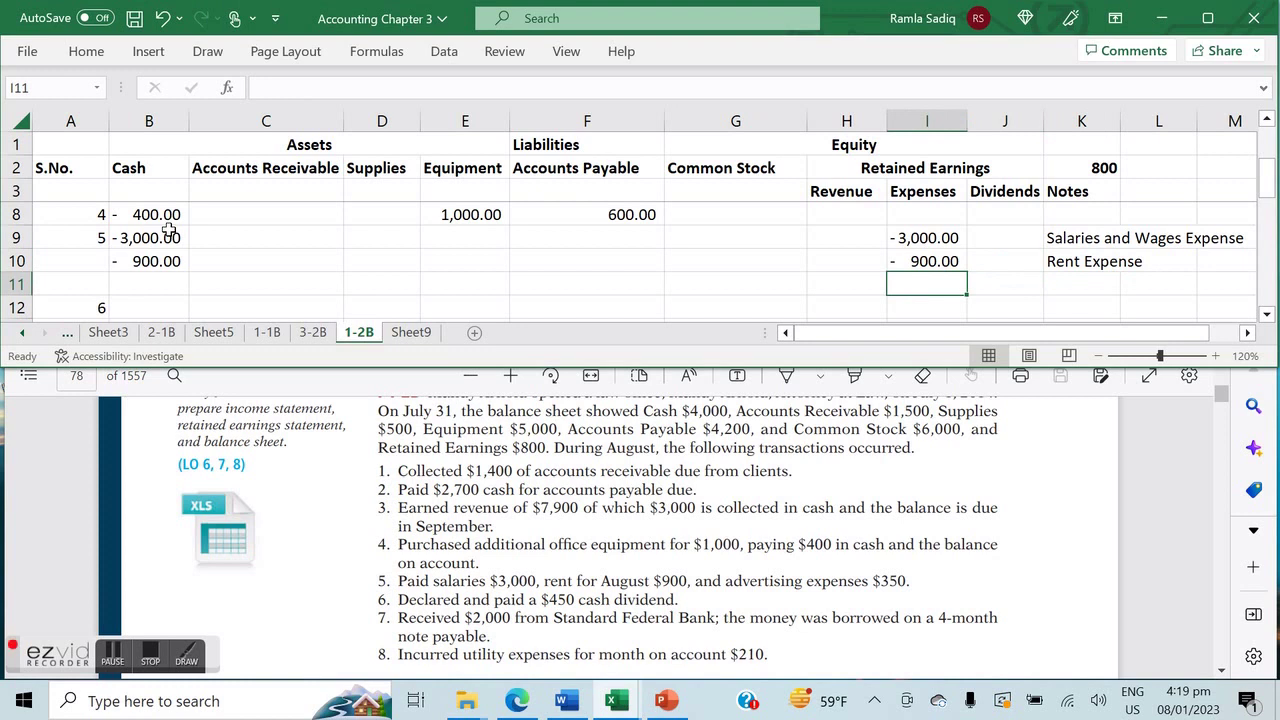
key("Left")
key("Left")
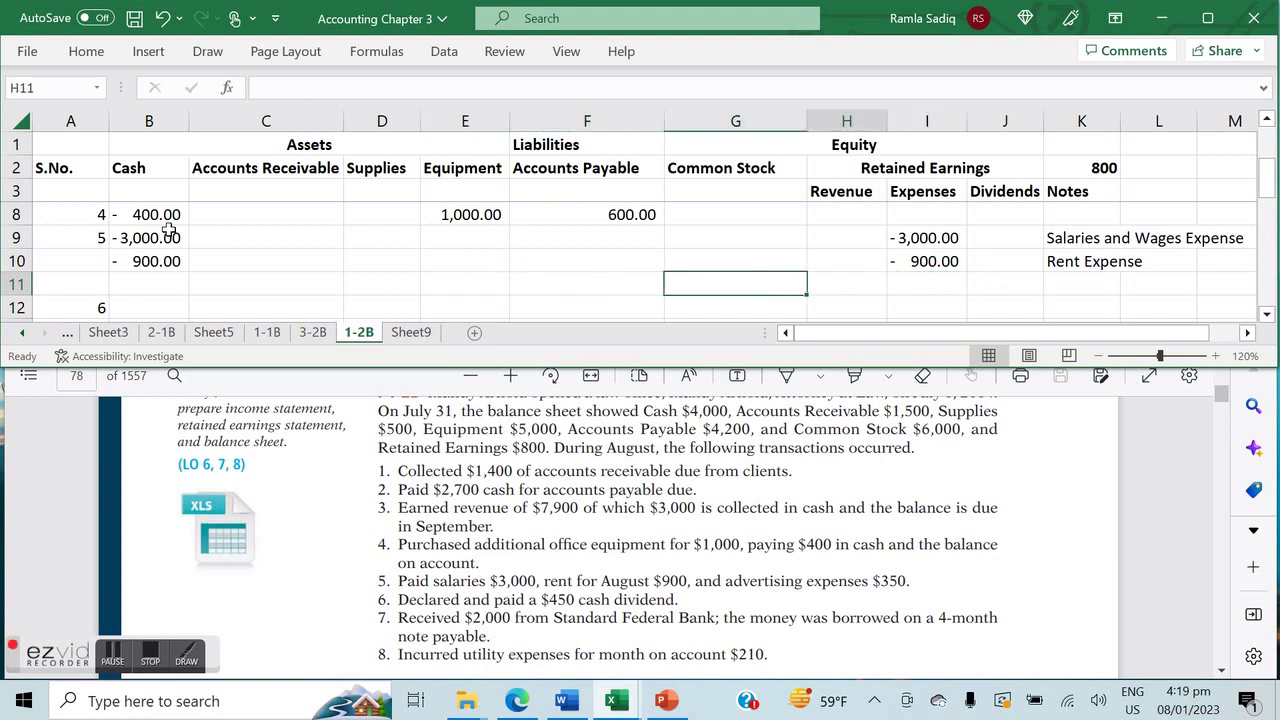
key("Right")
key("Right")
type("-350")
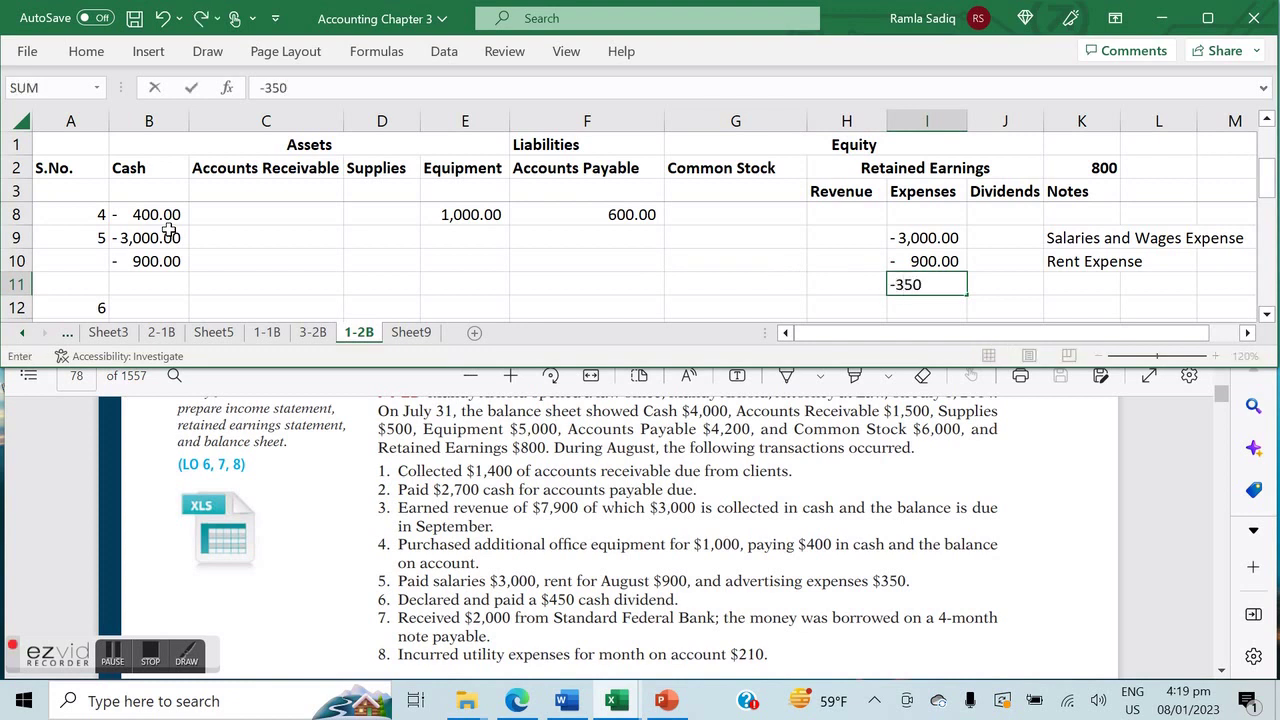
Enter the advertising payment as -350 in B11, under Cash.
key("Left")
key("Left")
key("Left")
key("Left")
key("Left")
key("Left")
key("Left")
type("-350")
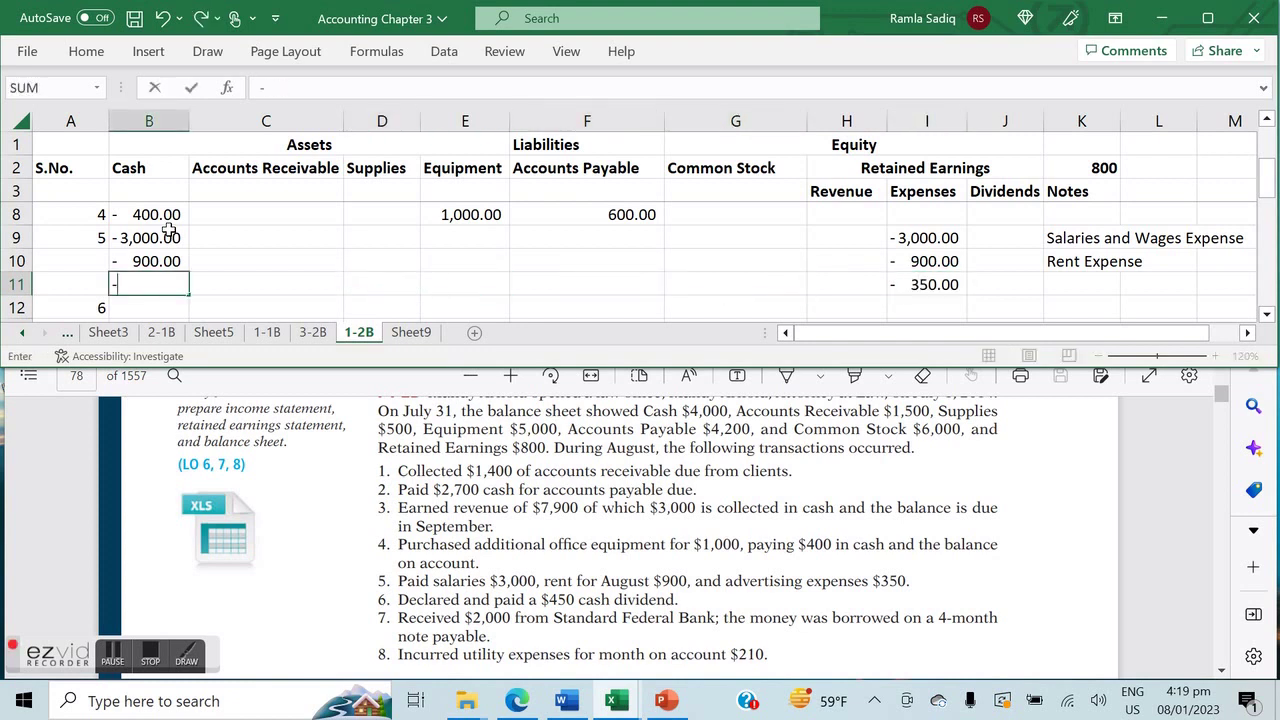
Label the advertising payment with the note "Advertising Expense" in K11.
key("Right")
key("Right")
key("Right")
key("Right")
key("Right")
key("Right")
key("Right")
key("Right")
key("Right")
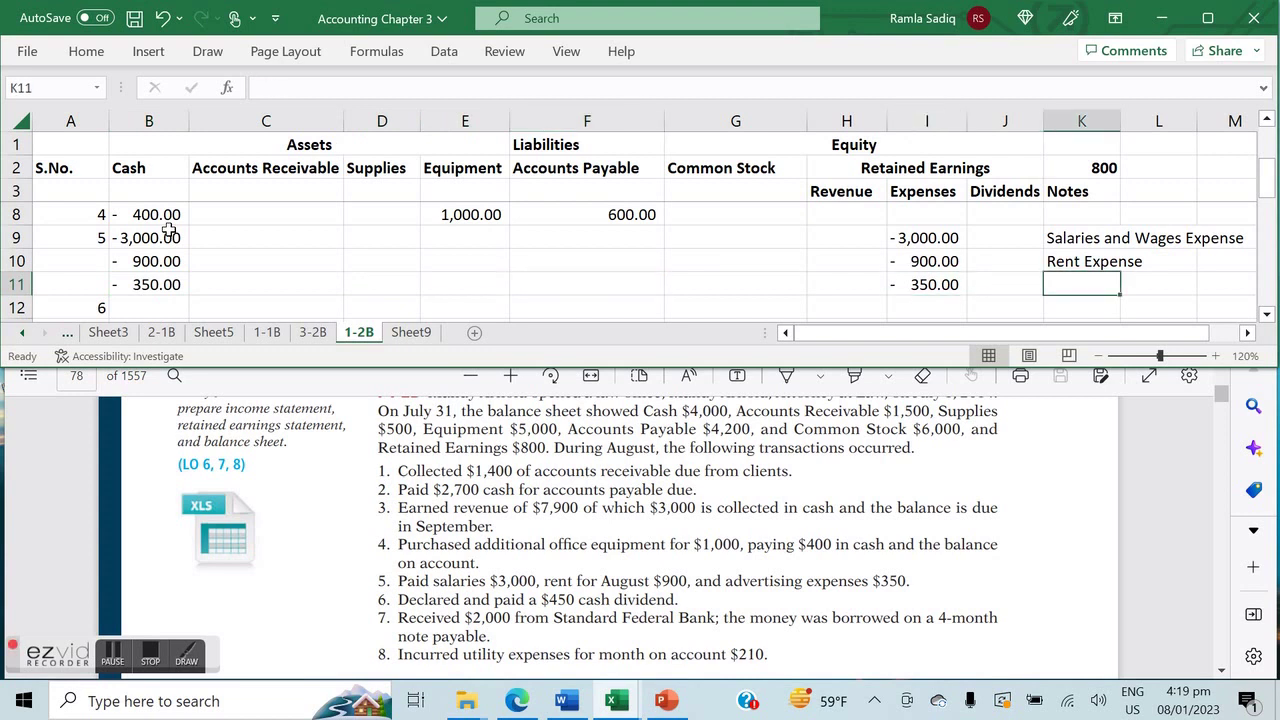
type("Advertising Expense")
key("Return")
Enter the cash dividend of transaction 6 as -450 in B12, under Cash.
key("Left")
key("Left")
key("Left")
key("Left")
key("Left")
key("Left")
key("Left")
key("Left")
key("Down")
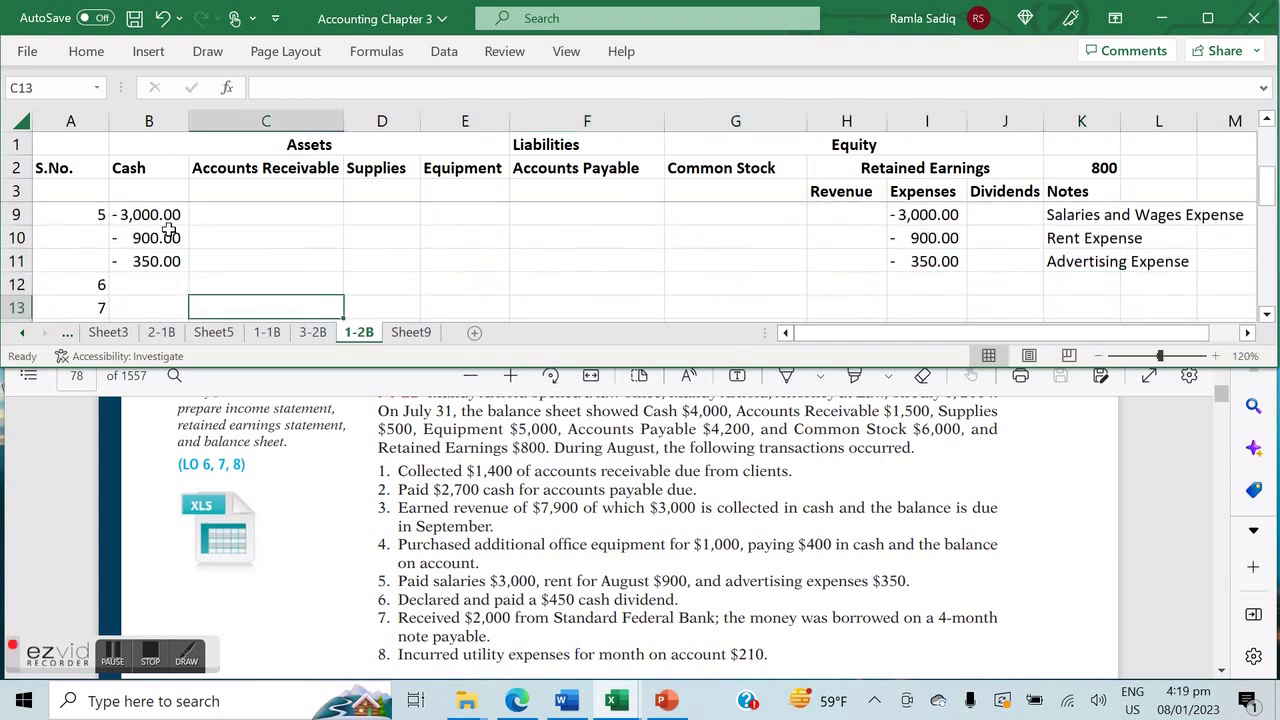
key("Left")
key("Up")
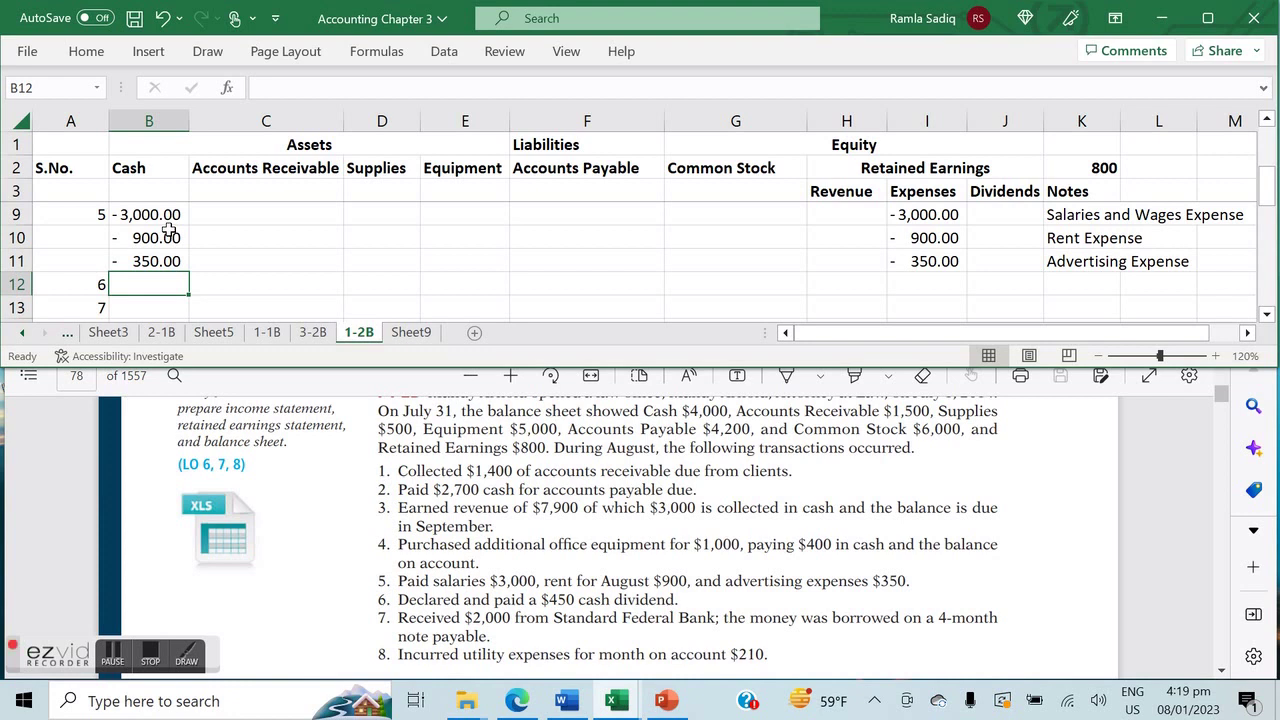
type("-450")
Enter the declared dividend as -450 in J12, under Dividends.
key("Right")
key("Right")
key("Right")
key("Right")
key("Right")
key("Right")
key("Right")
key("Right")
type("- ")
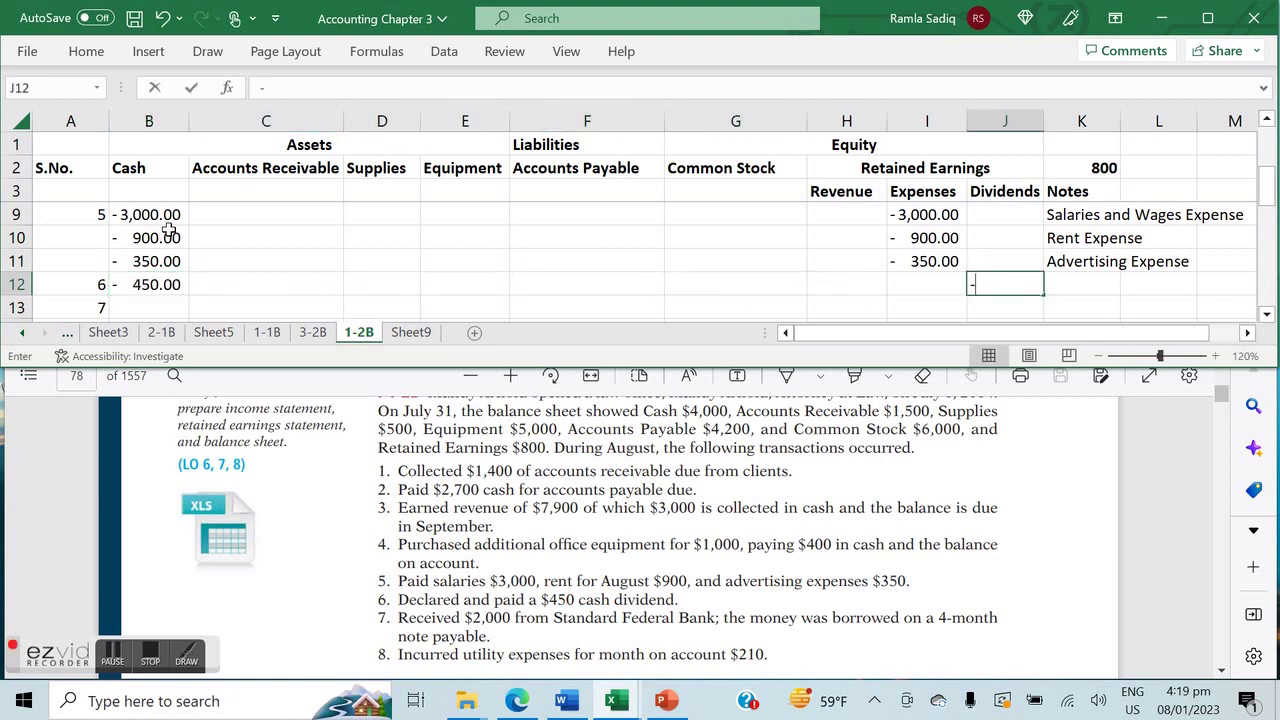
type("450")
key("Return")
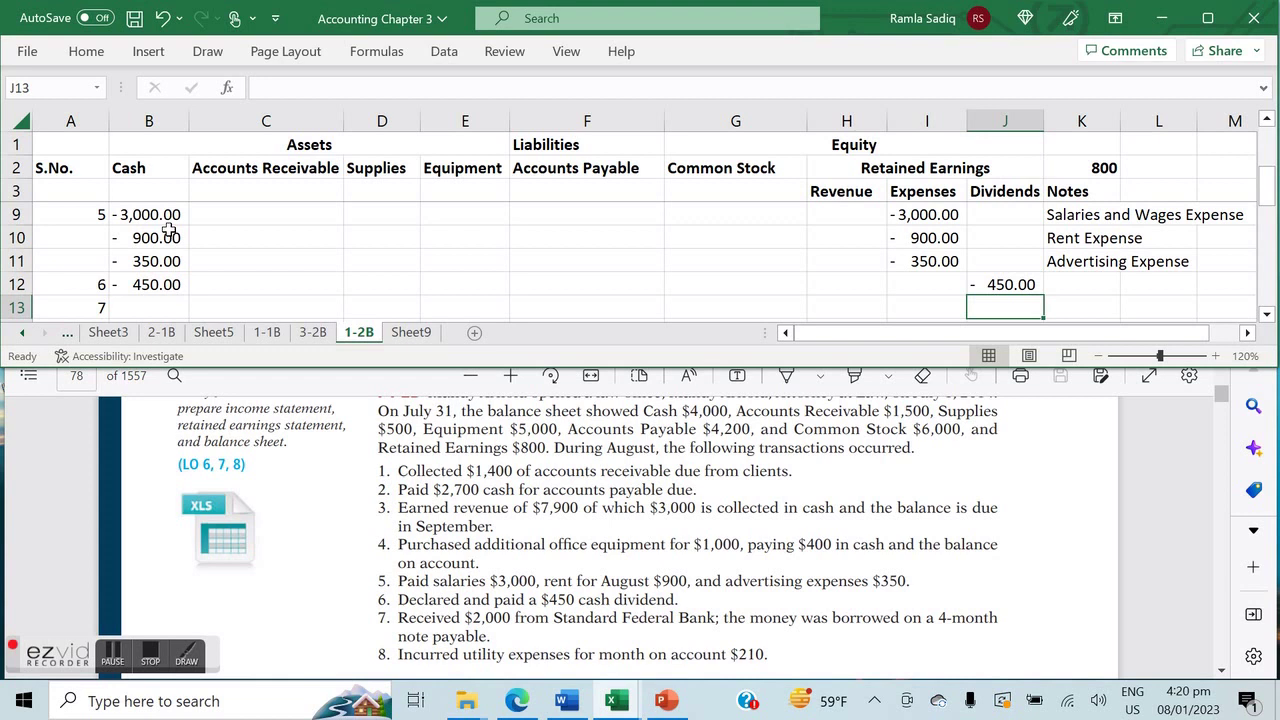
Insert a new column before Common Stock and title it "Notes Payable" in G2.
scroll(169, 230, "down", 1)
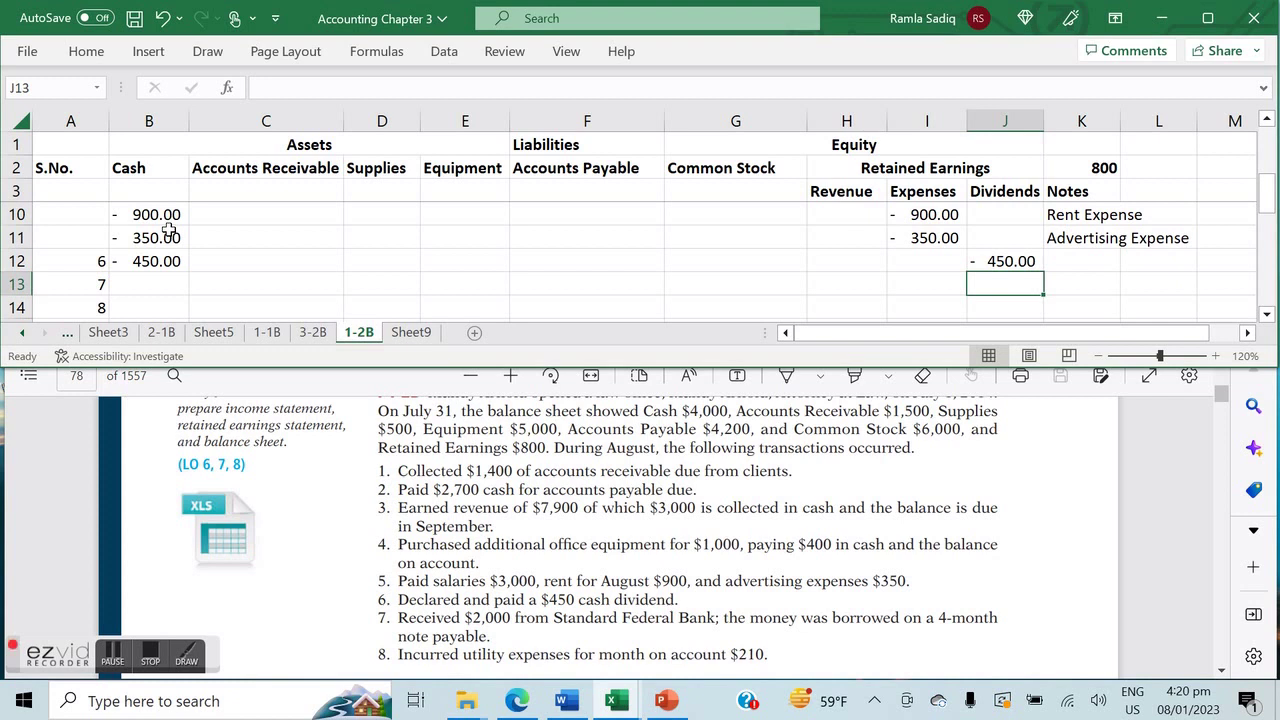
right_click(718, 120)
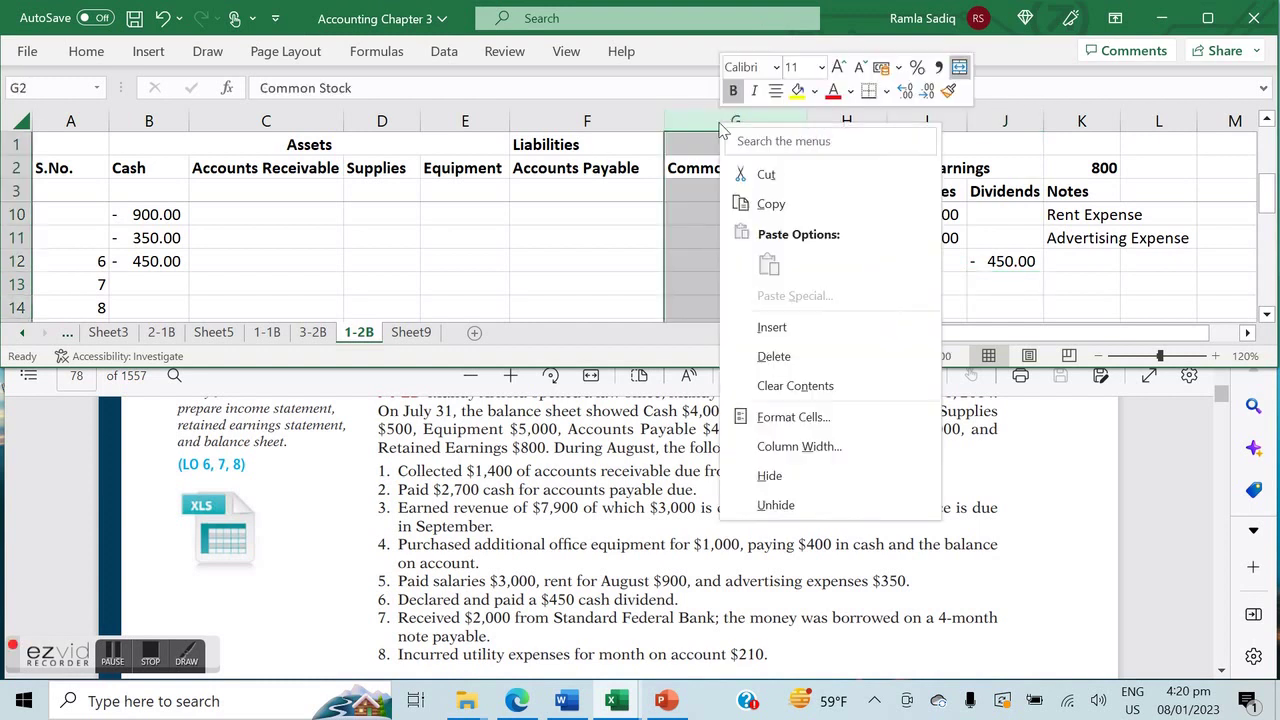
left_click(770, 327)
type("Note")
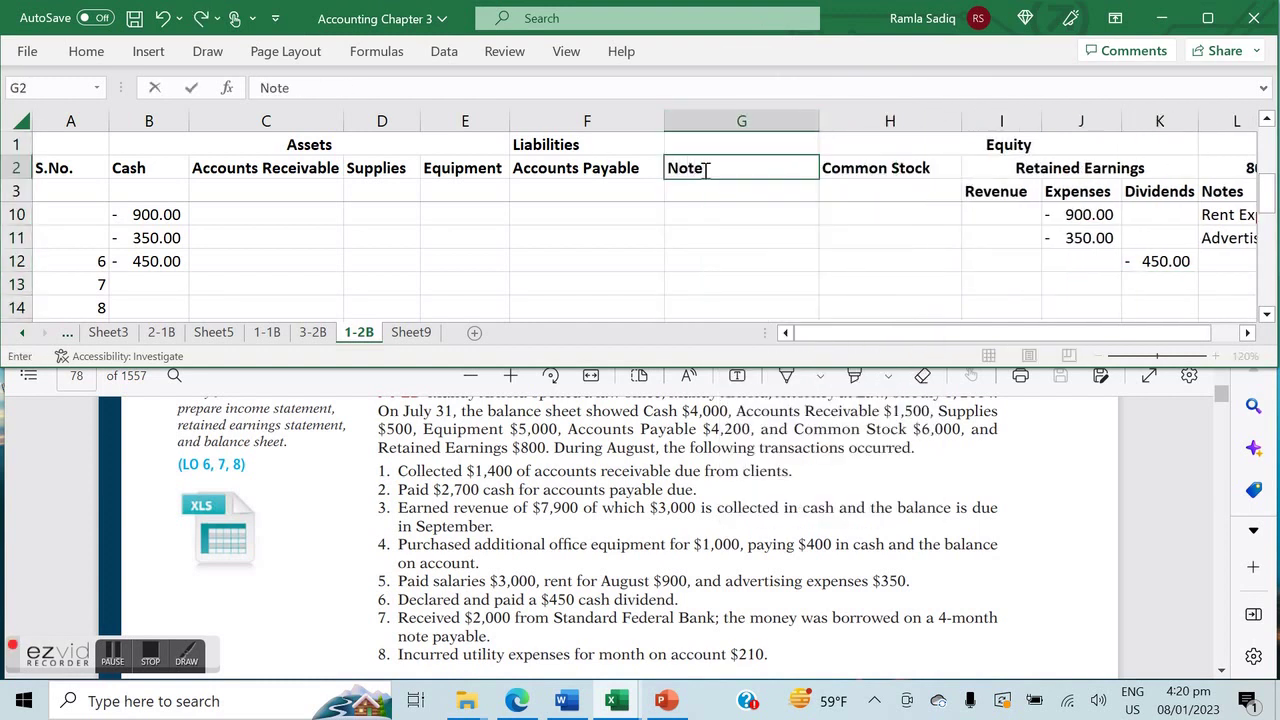
type("s Payable")
key("Return")
Enter the bank loan of transaction 7 as +2000 in G13, under Notes Payable.
key("Return")
key("Return")
key("Return")
key("Return")
key("Return")
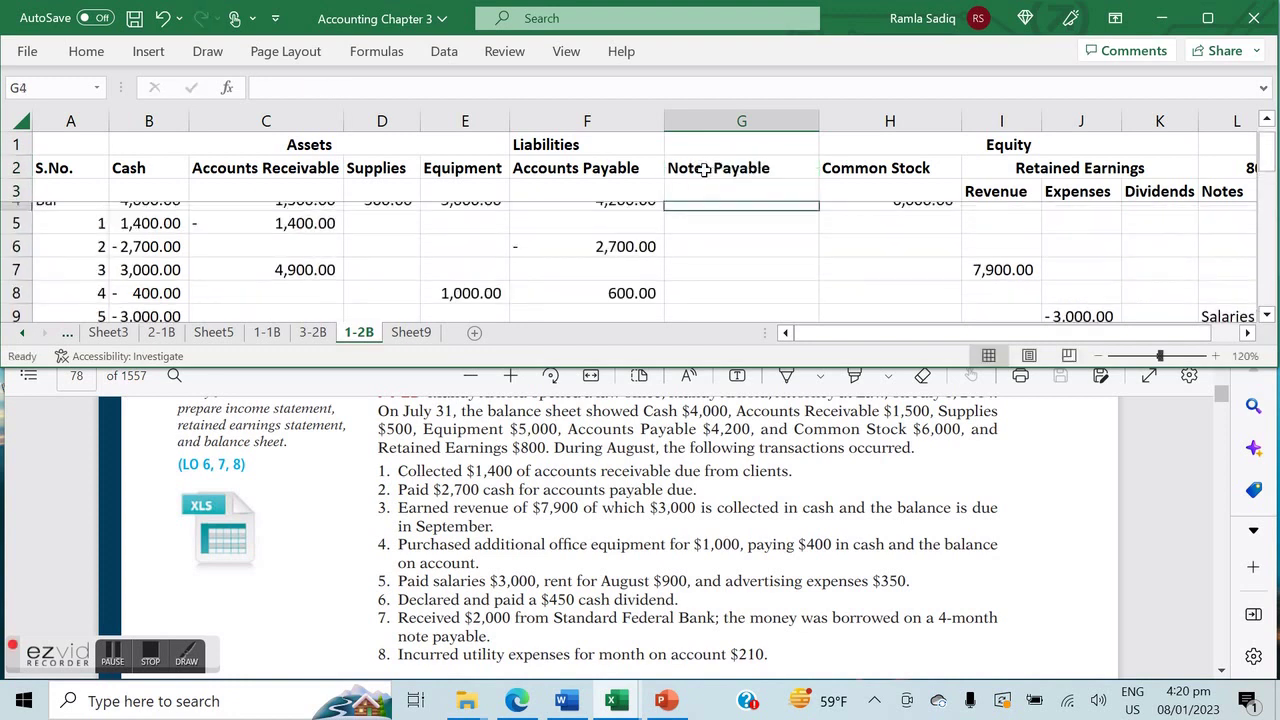
key("Return")
key("Return")
key("Return")
key("Return")
key("Return")
key("Return")
key("Return")
key("Return")
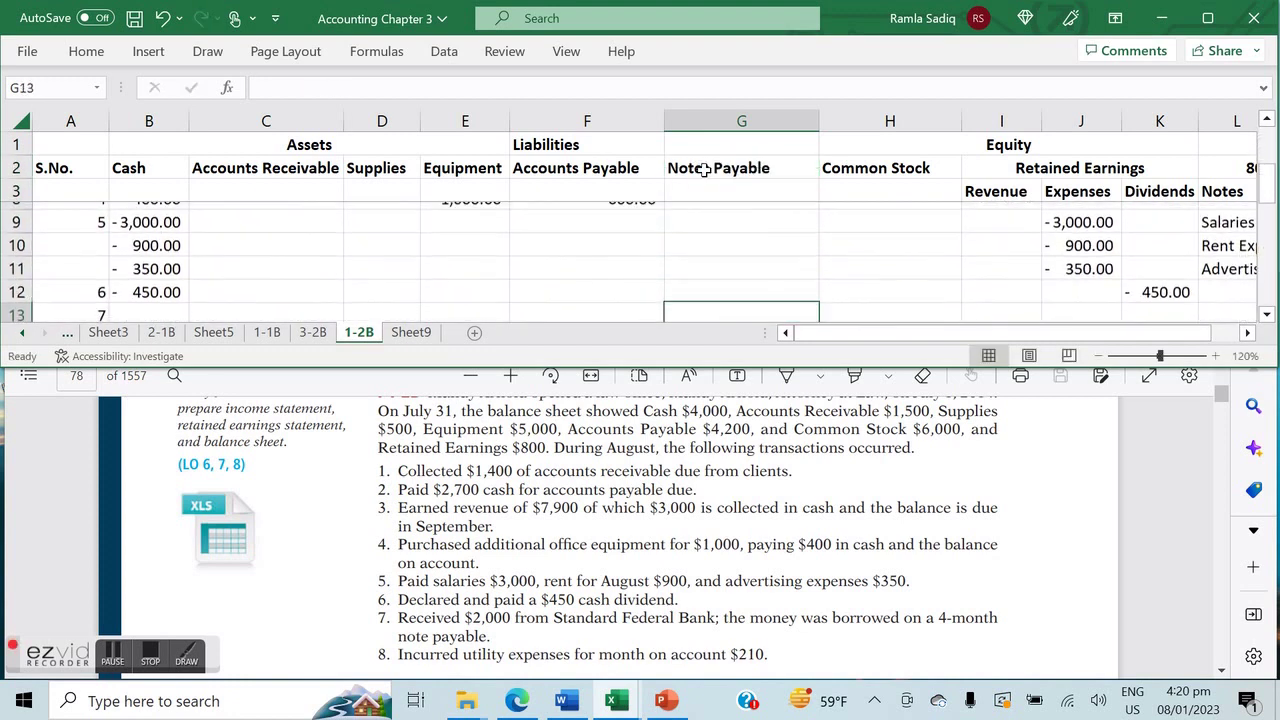
key("Up")
key("Up")
key("Up")
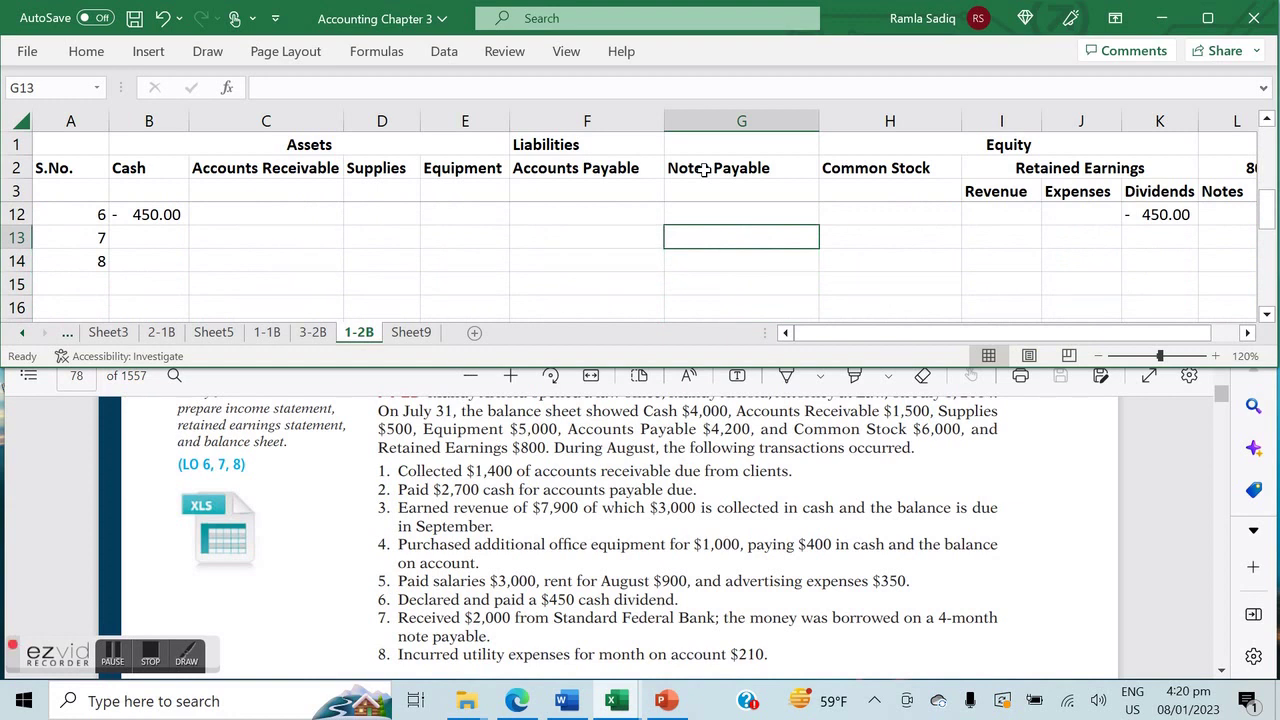
type("+")
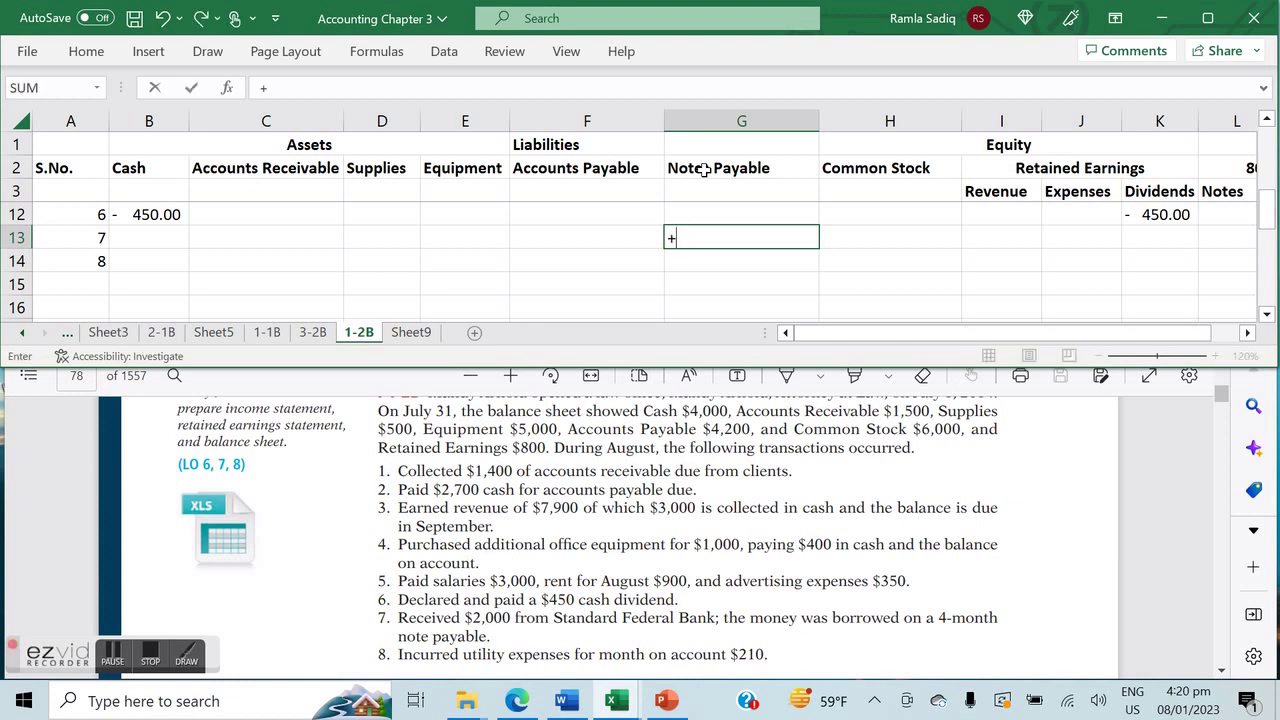
type("2000")
Enter the cash received from the bank loan as +2000 in B13, under Cash.
key("Left")
key("Left")
key("Left")
key("Left")
key("Left")
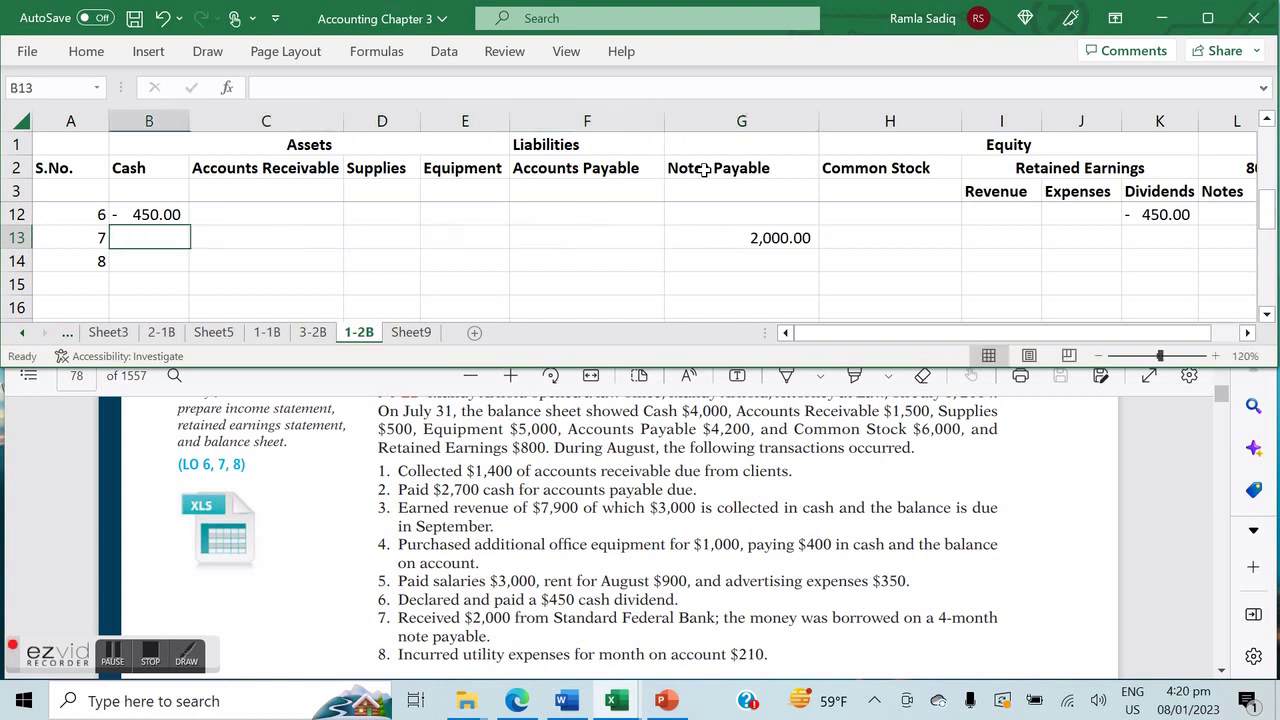
type("+2000")
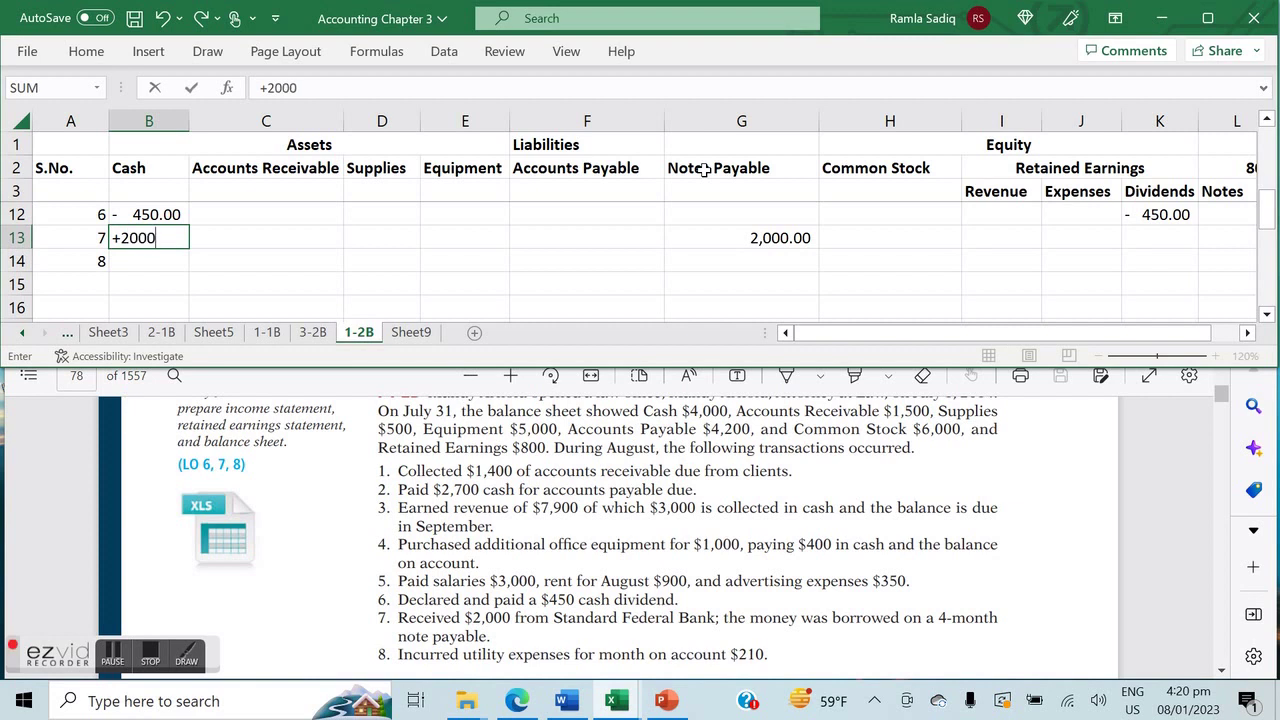
key("Return")
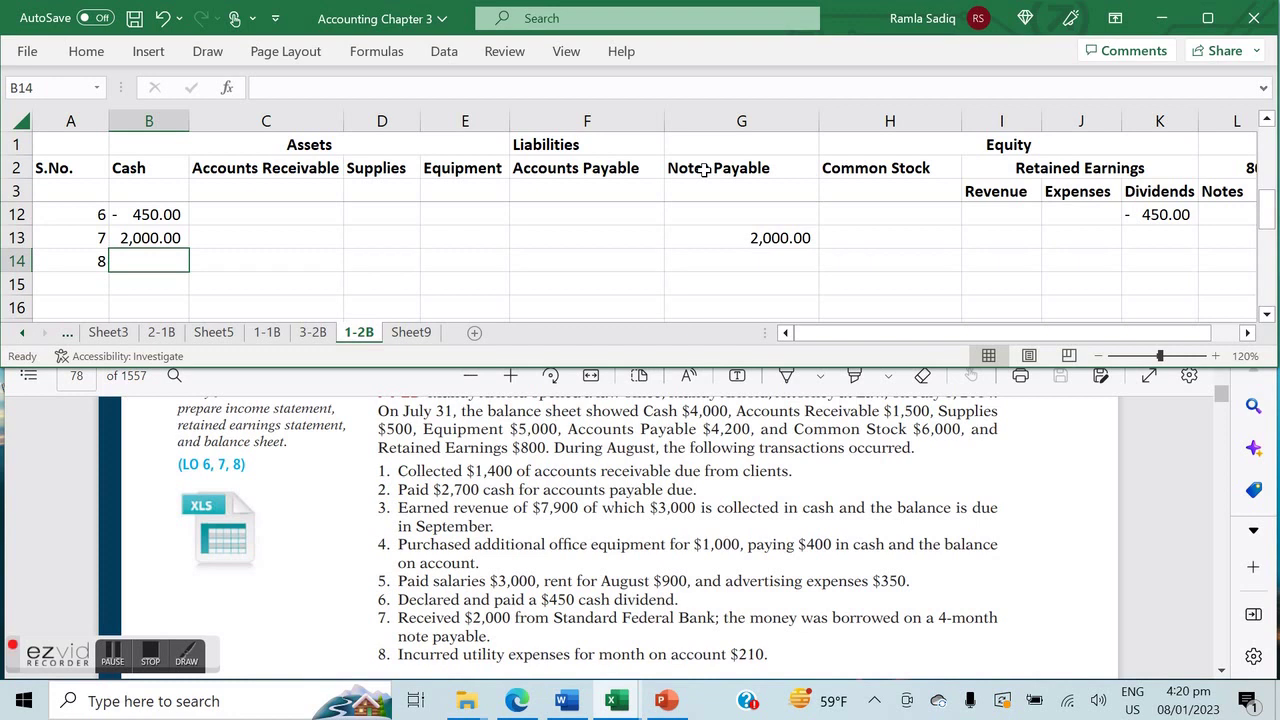
Enter the utility expense of transaction 8 as +210 in F14, under Accounts Payable.
key("Right")
key("Right")
key("Right")
key("Right")
key("Right")
key("Right")
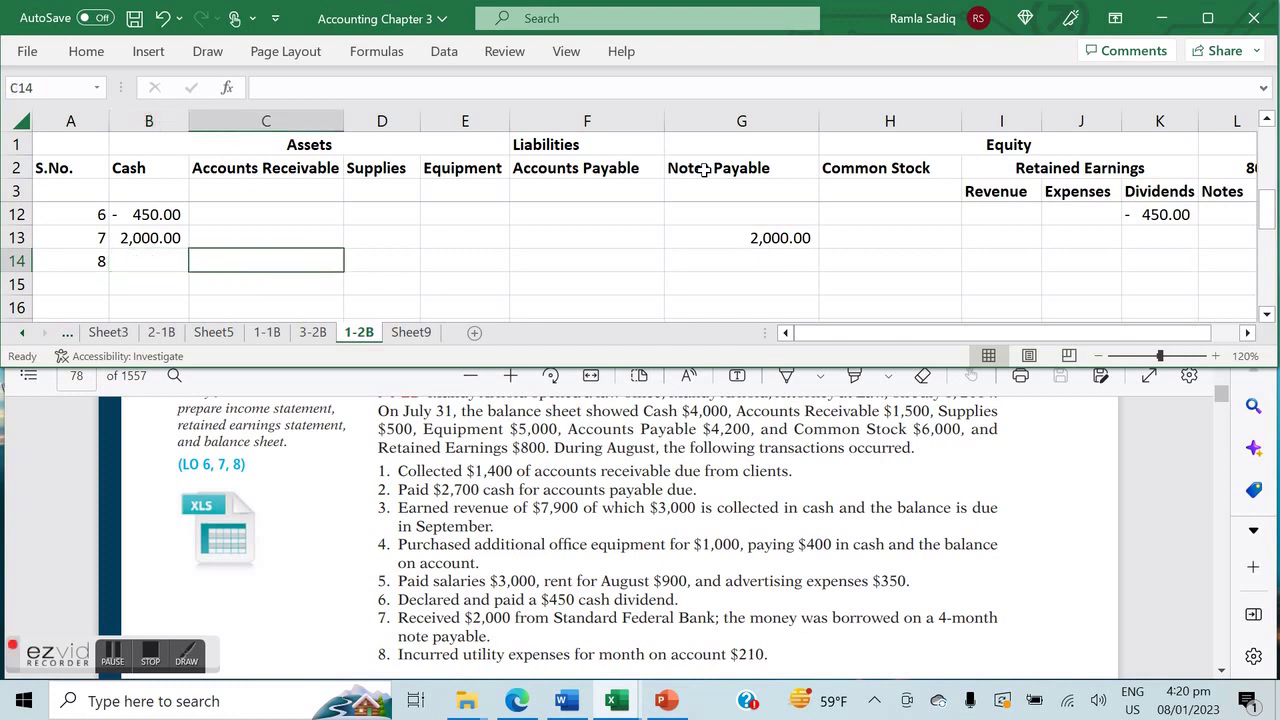
key("Left")
key("Left")
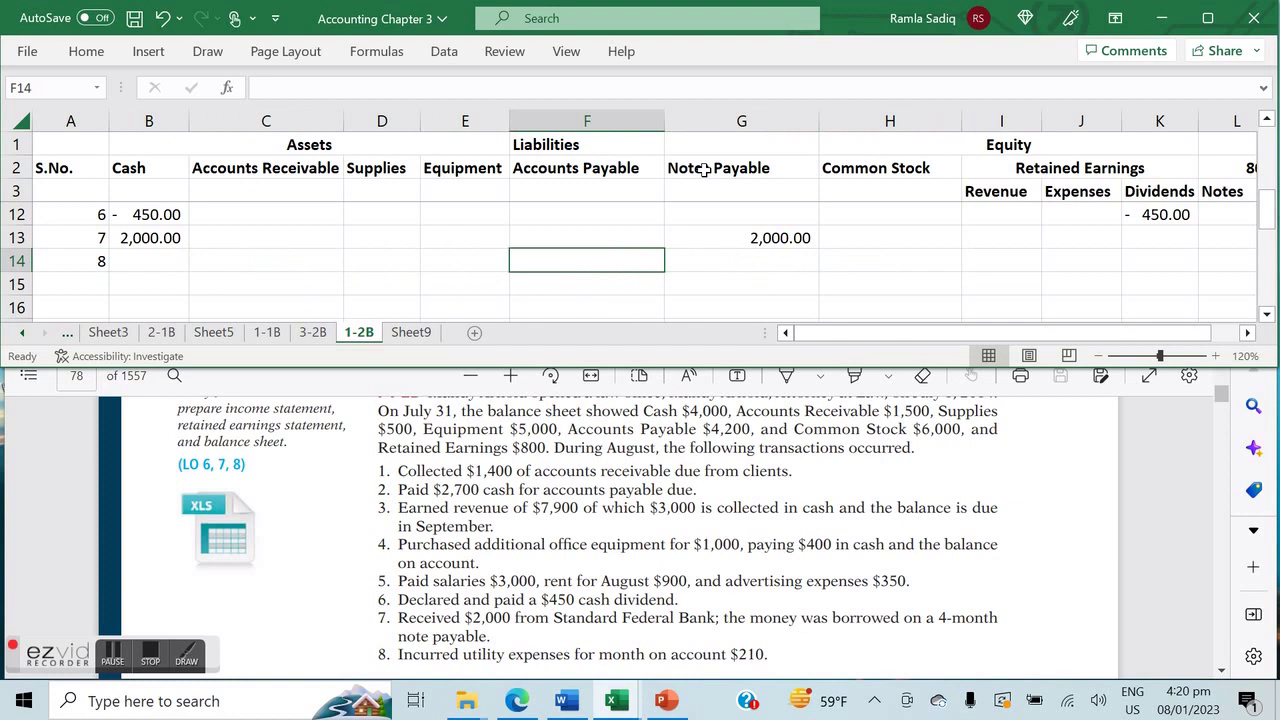
type("=210")
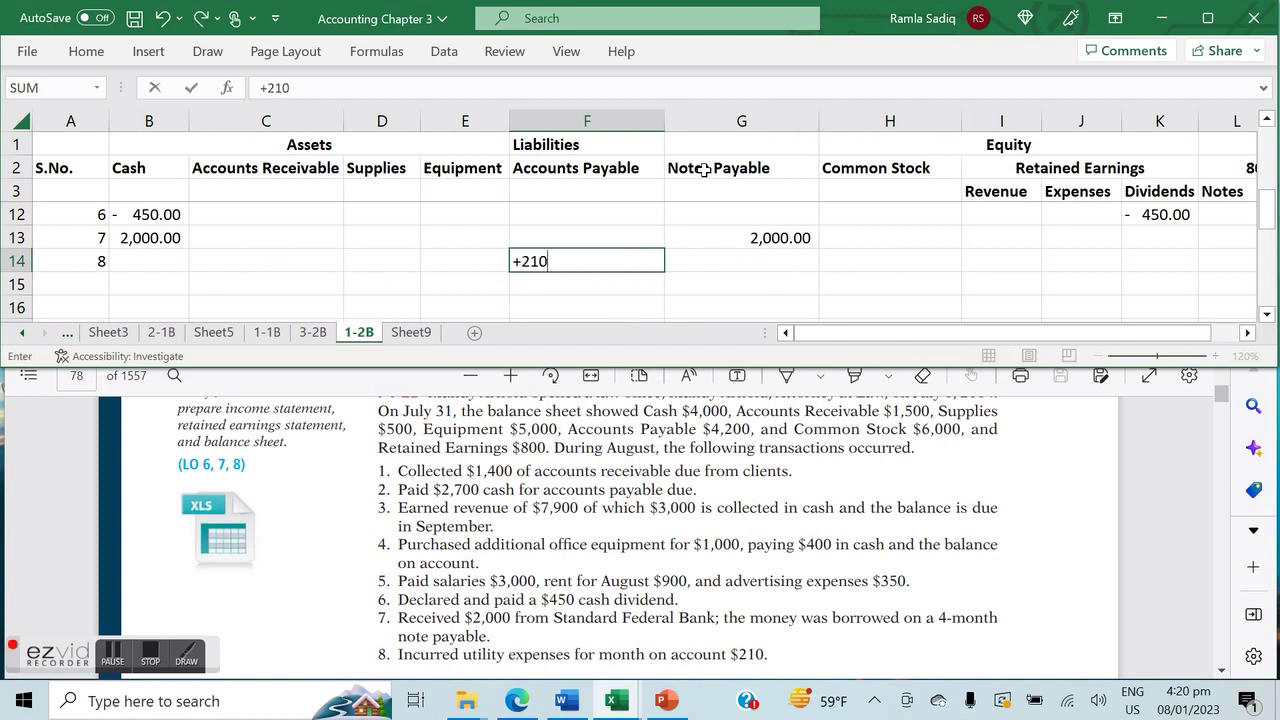
key("Tab")
Enter the utility expense of transaction 8 as -210 in J14, under Expenses.
key("Right")
key("Right")
key("Right")
type("-")
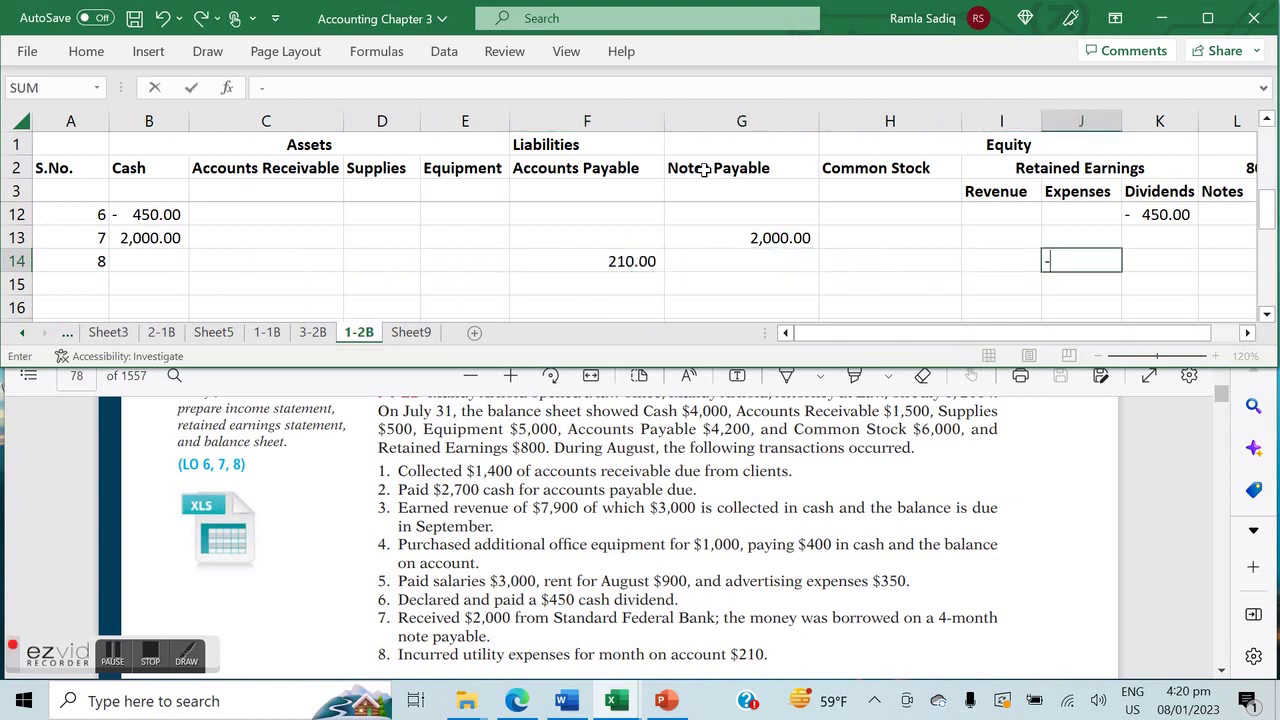
type(" 210")
Label the transaction 8 expense "Utilities Expense" in L14, under Notes.
key("Right")
key("Right")
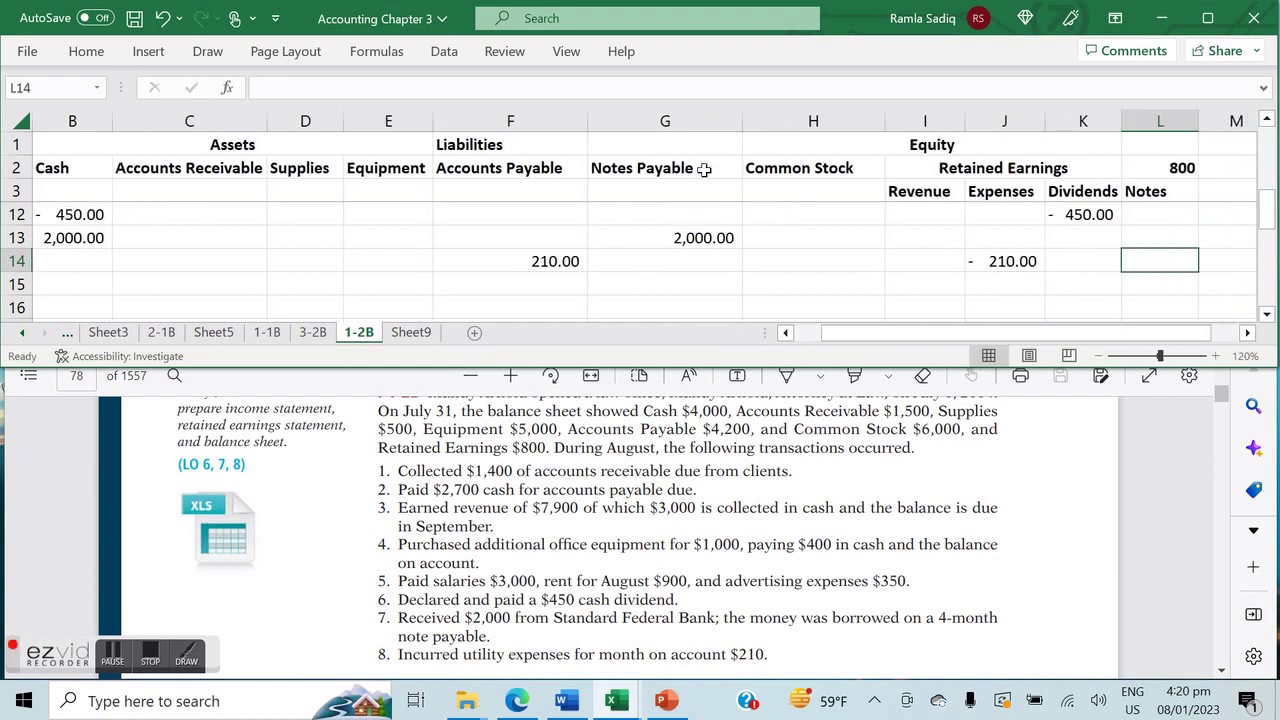
type("Utilit")
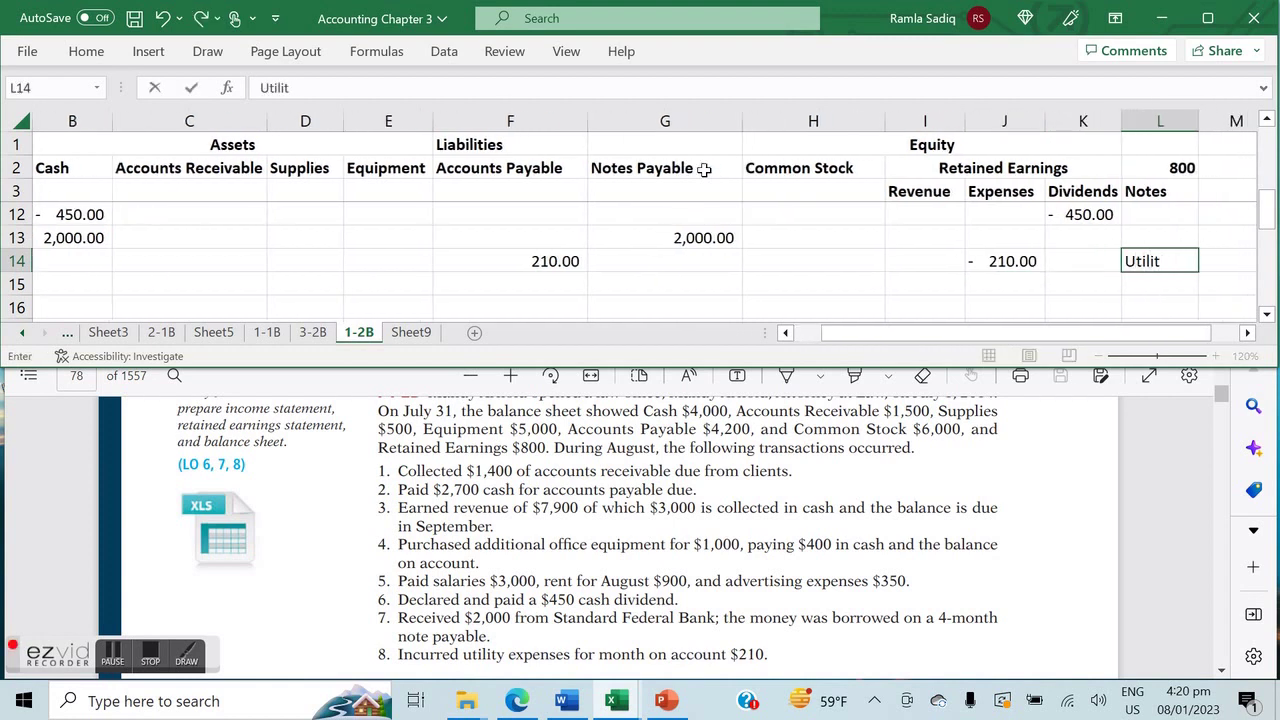
type("ies Expense")
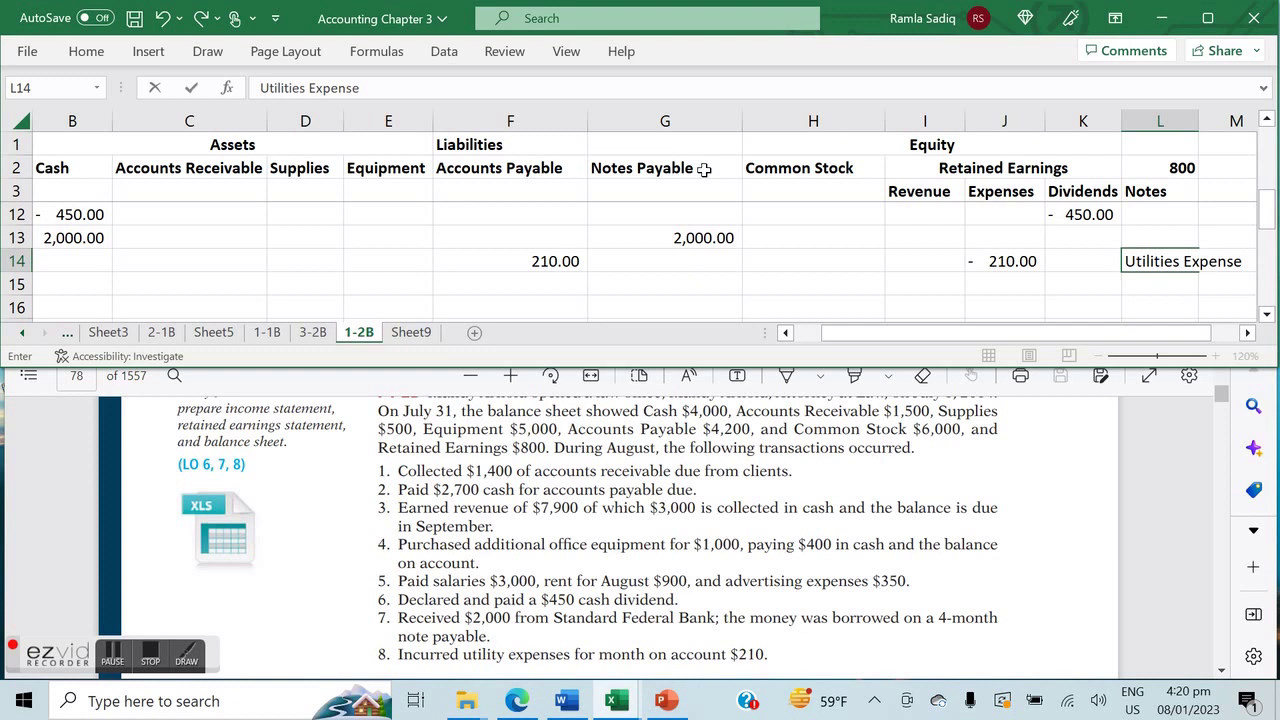
key("Return")
key("Return")
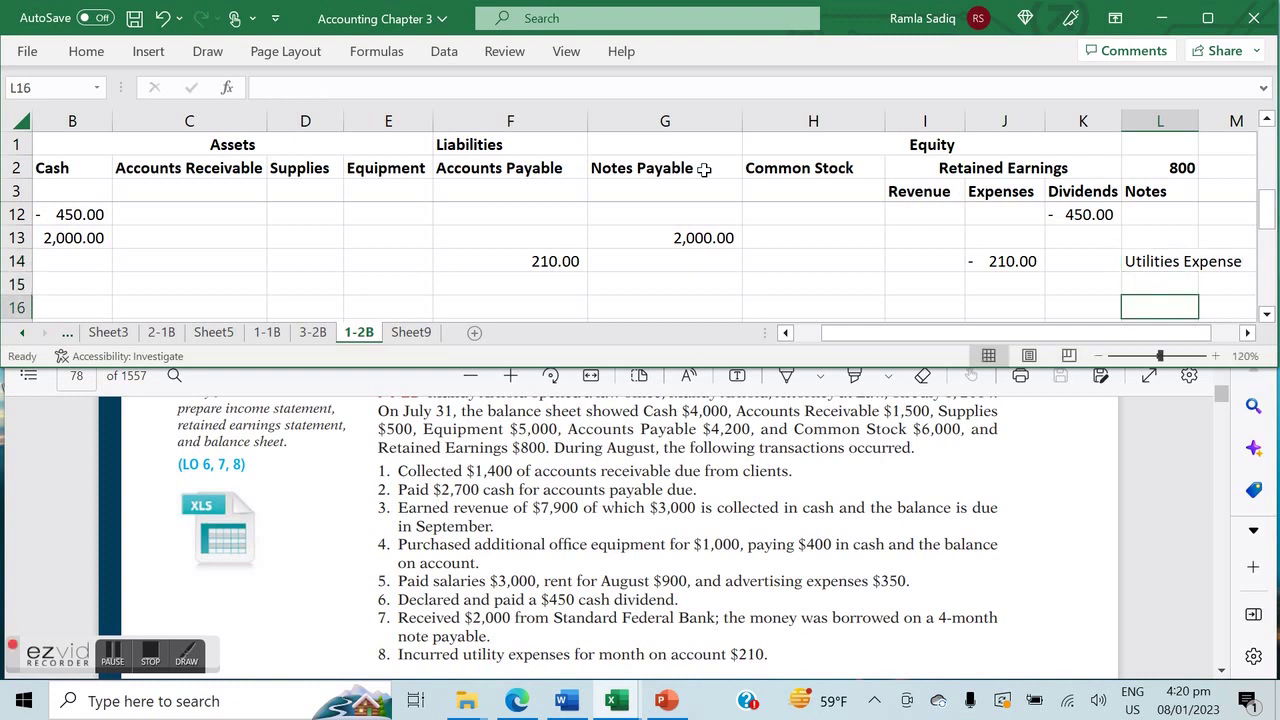
key("Home")
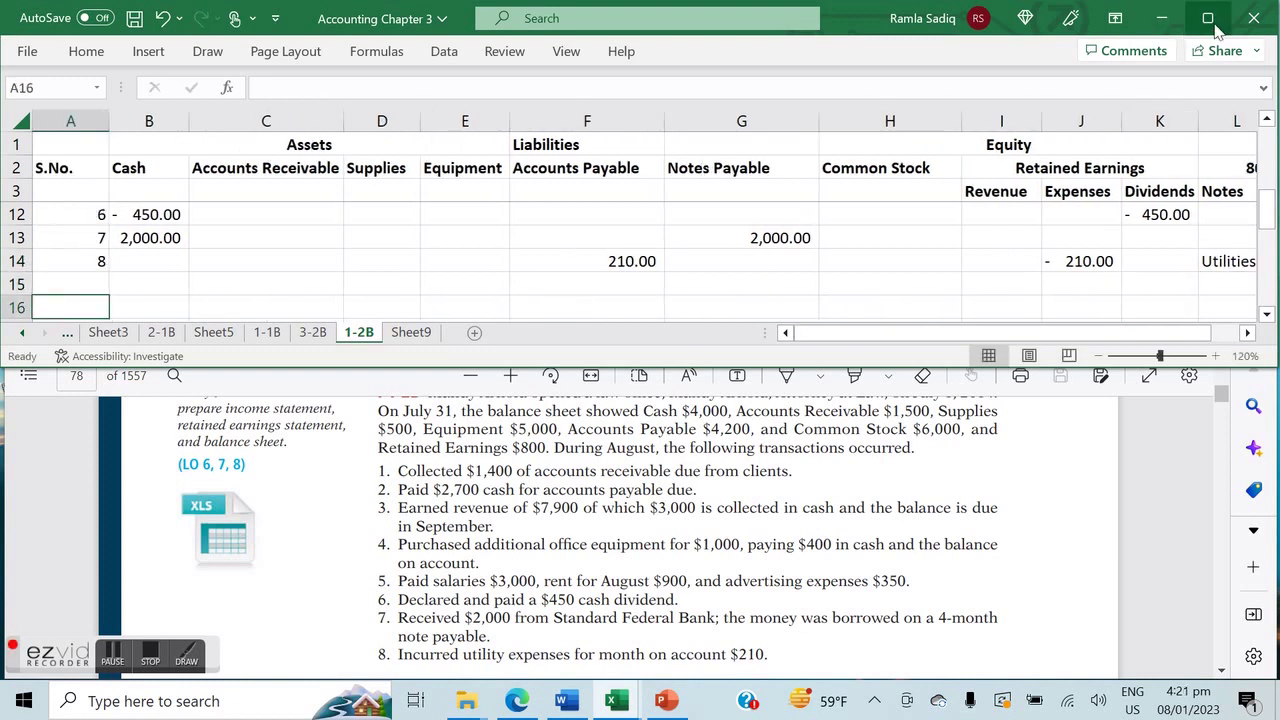
Switch to the textbook PDF and read the instructions below the list of August transactions.
left_click(726, 525)
scroll(726, 525, "down", 1)
scroll(588, 530, "down", 1)
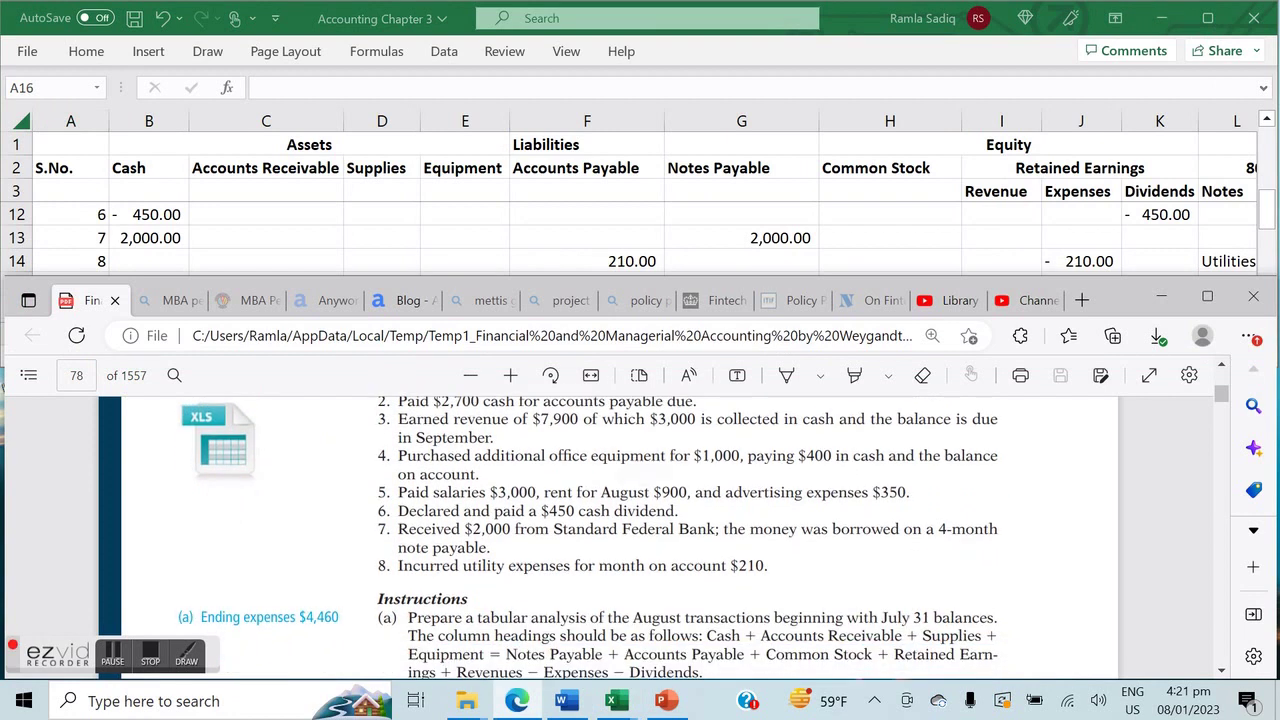
scroll(588, 530, "up", 1)
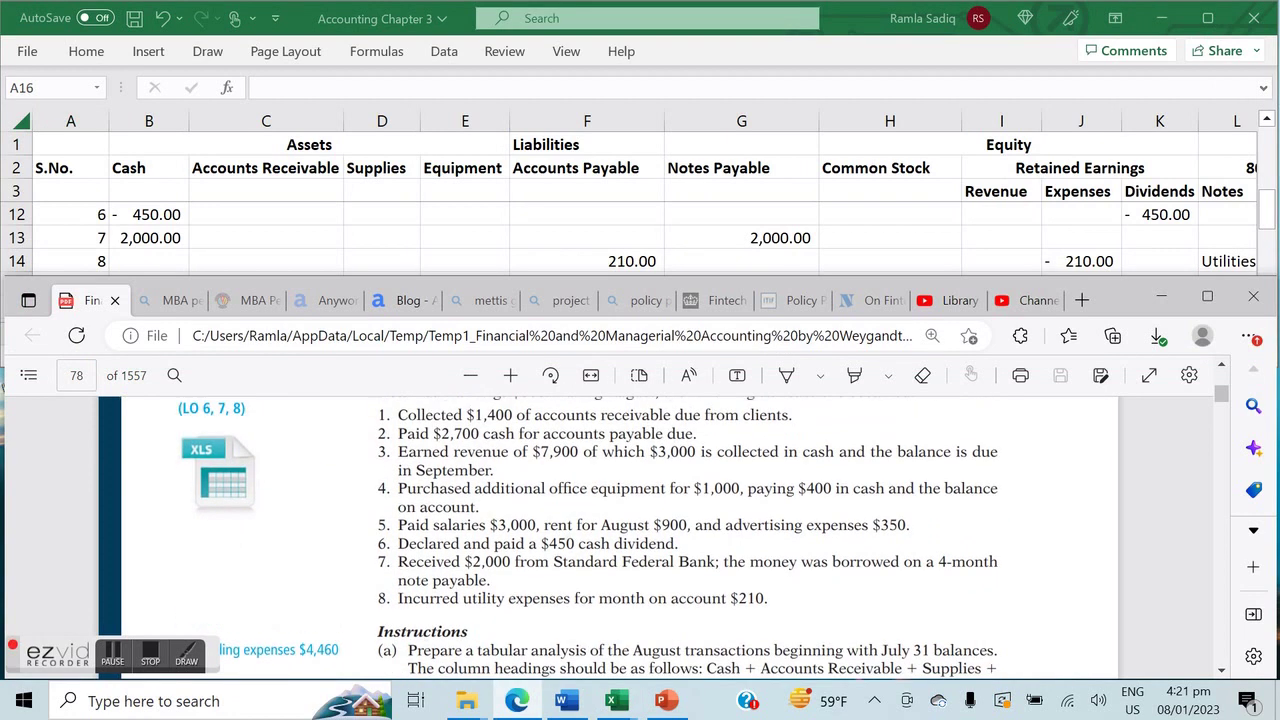
scroll(588, 530, "down", 2)
scroll(588, 520, "down", 2)
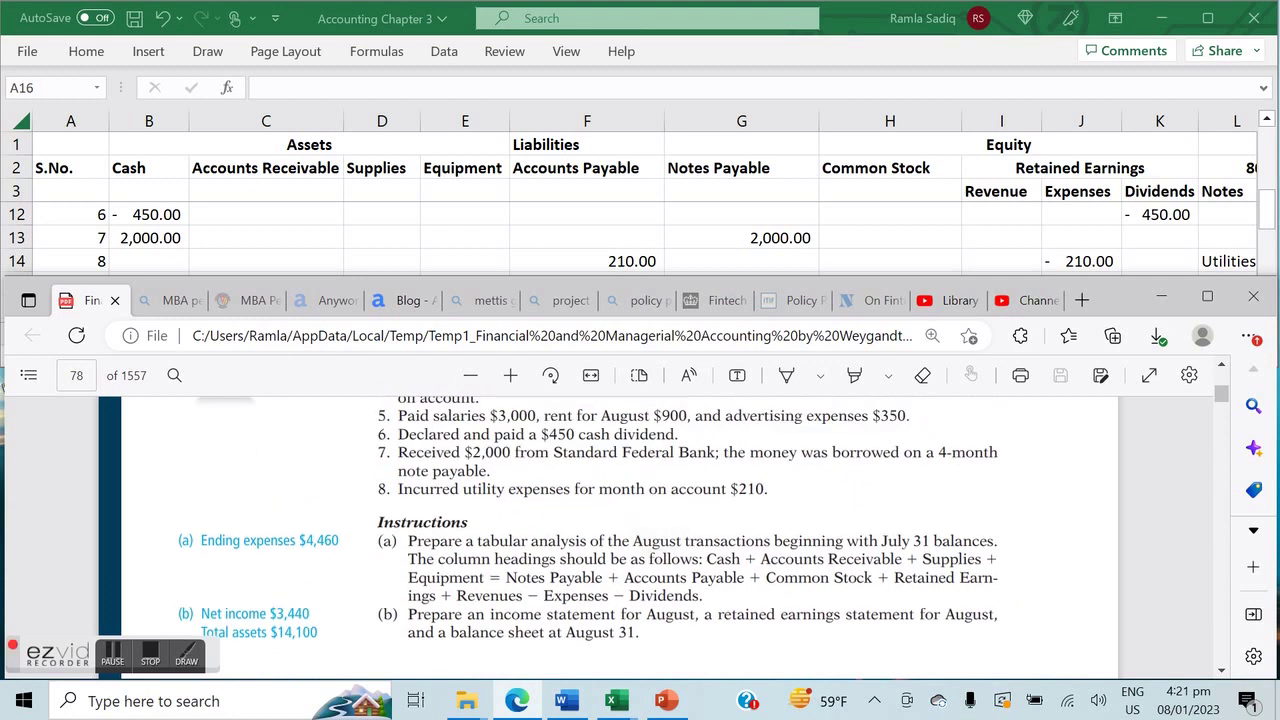
scroll(588, 520, "down", 2)
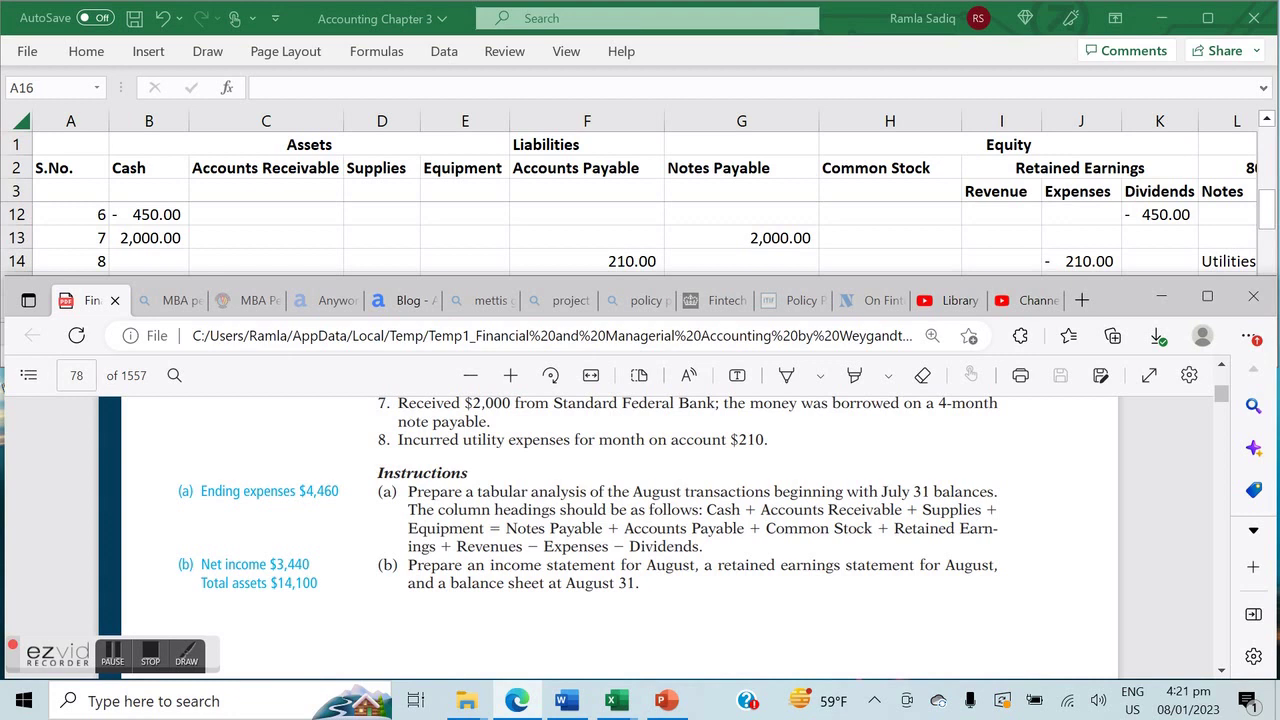
Return to the Excel sheet, maximize its window and label the row below transaction 8 "Total" in A15.
left_click(889, 214)
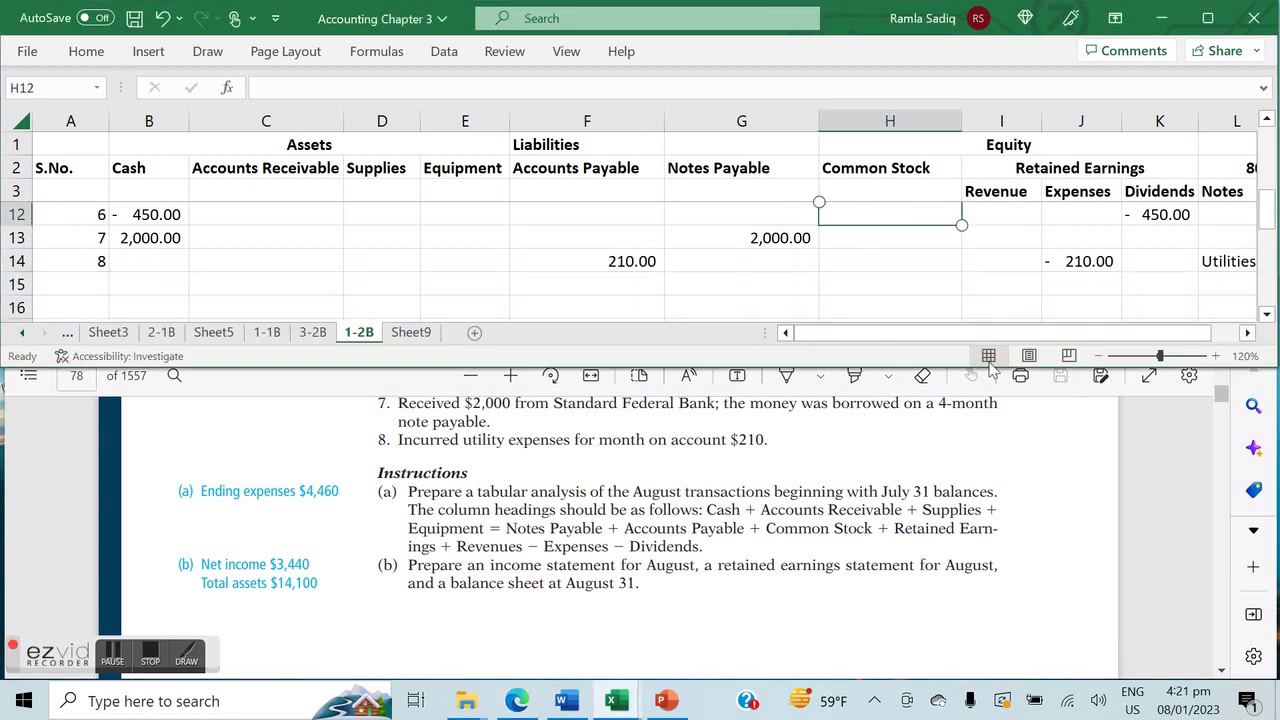
left_click(1207, 18)
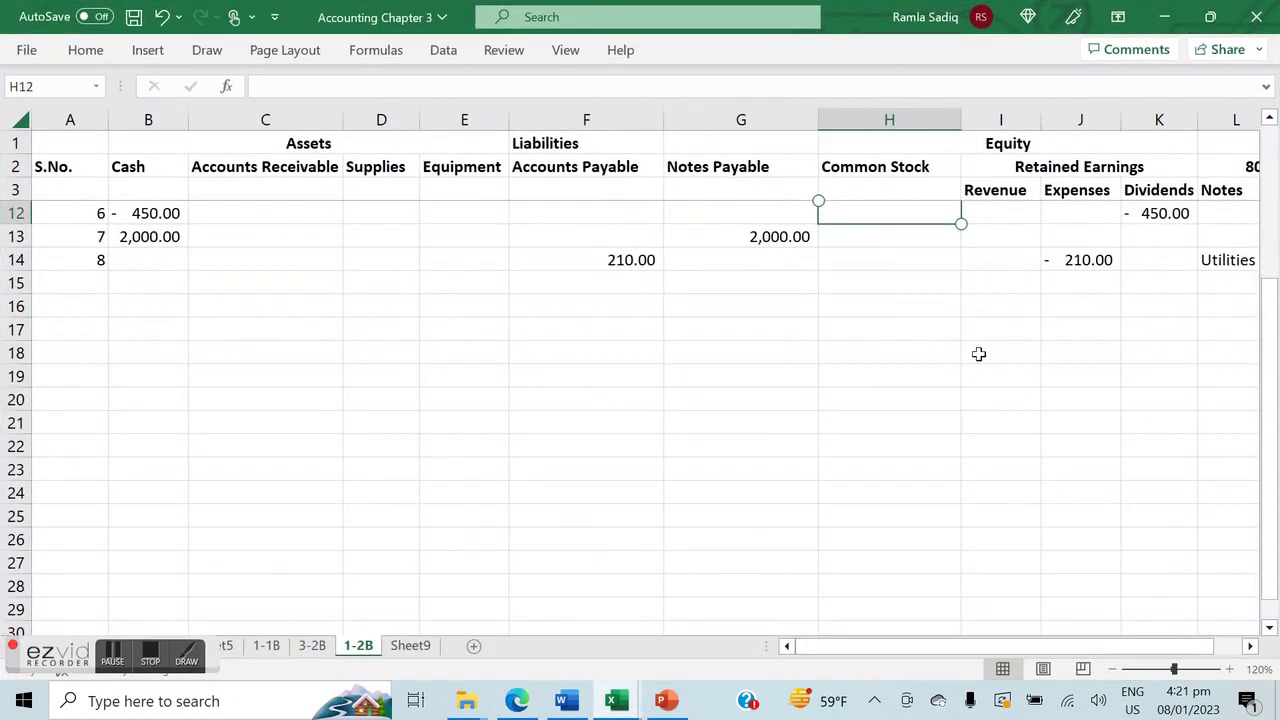
scroll(283, 377, "up", 3)
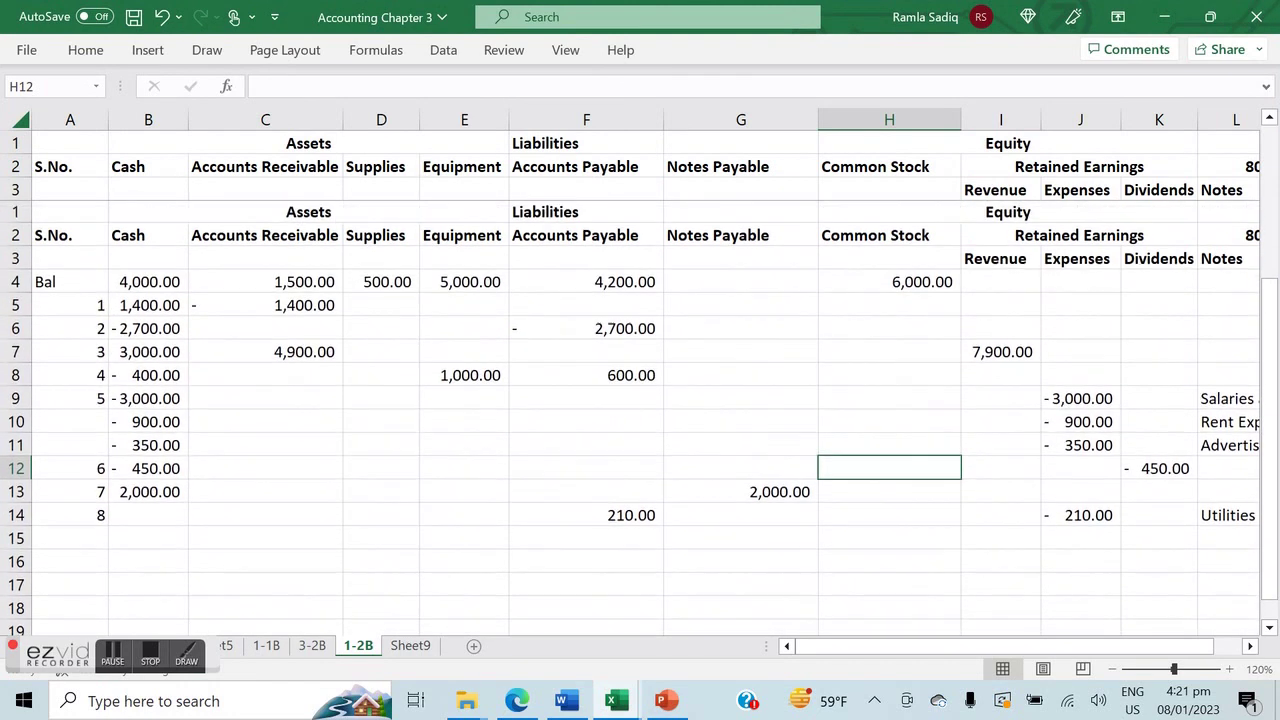
left_click(70, 469)
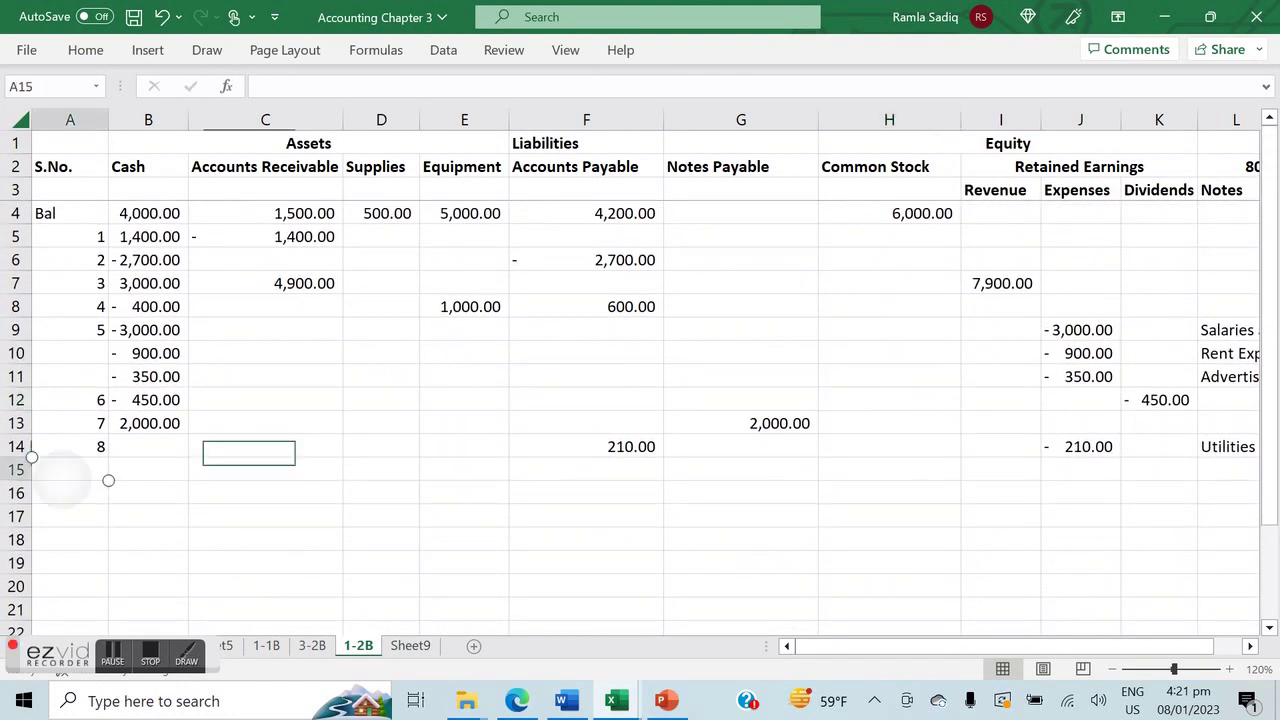
type("Total")
key("Tab")
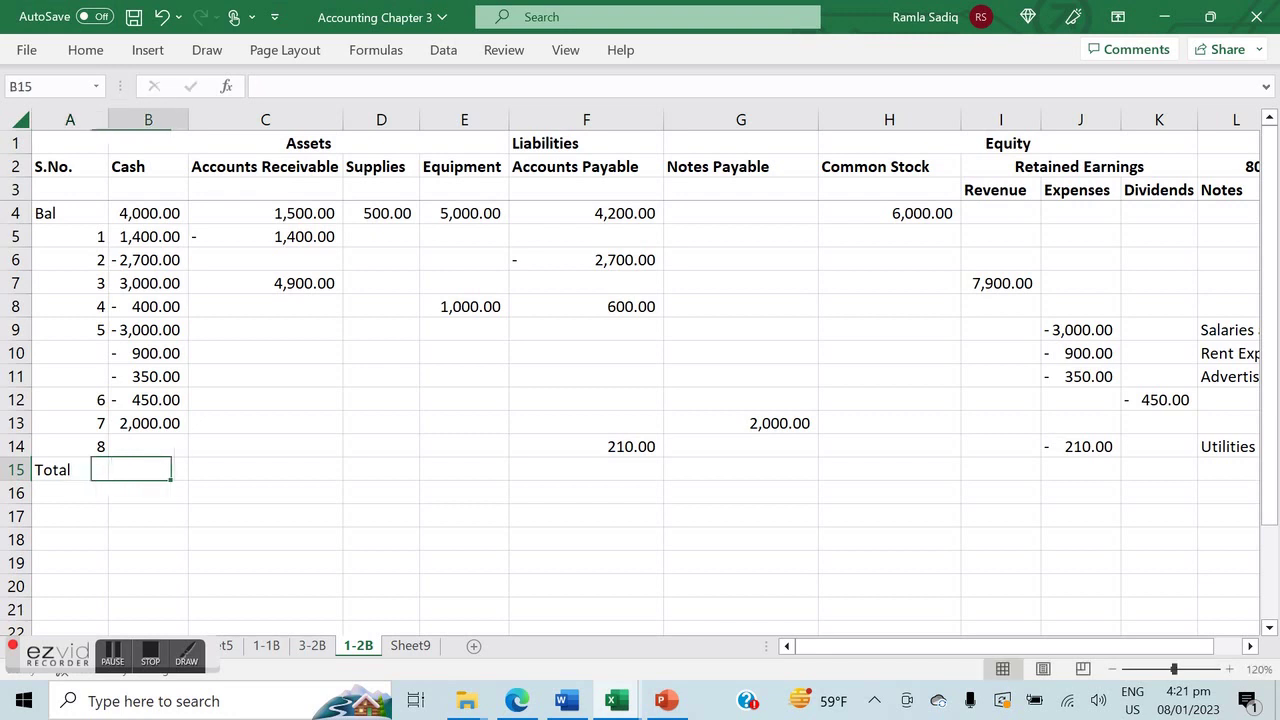
Total the Cash column in B15 with =SUM(B4:B14) and copy the formula across through K15.
type("=SUM(")
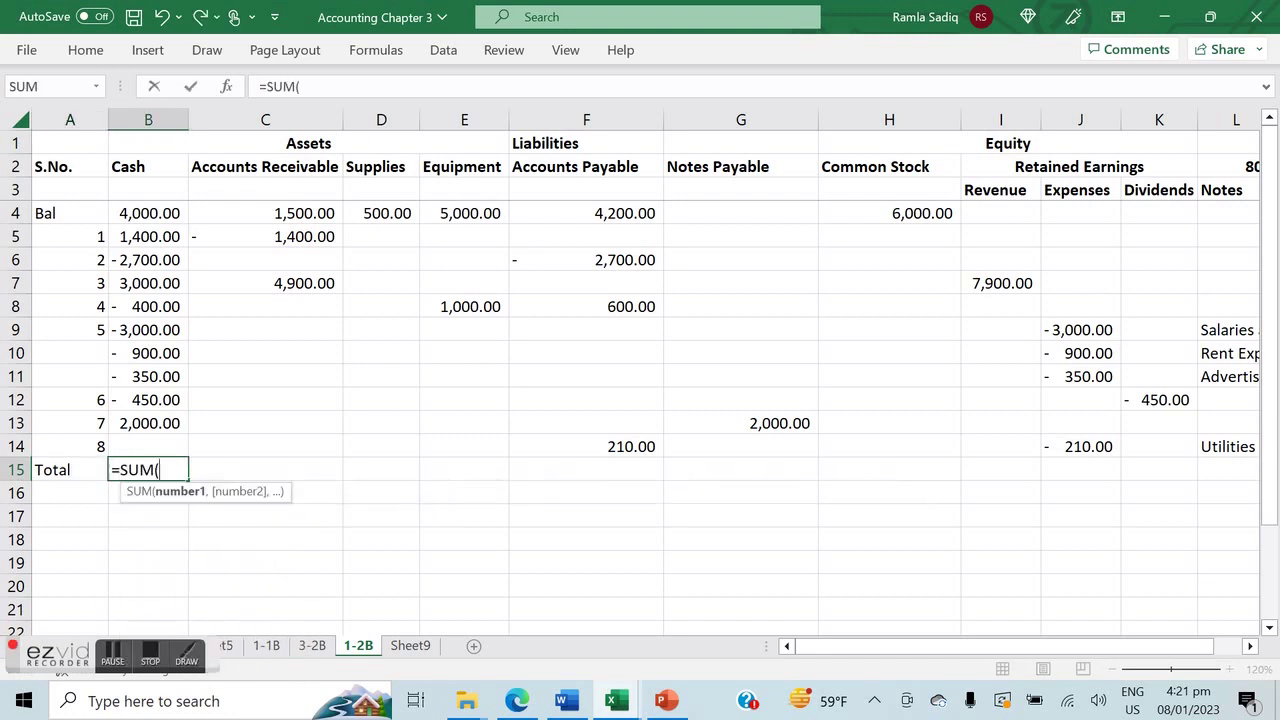
left_click_drag(148, 446, 150, 210)
type(")")
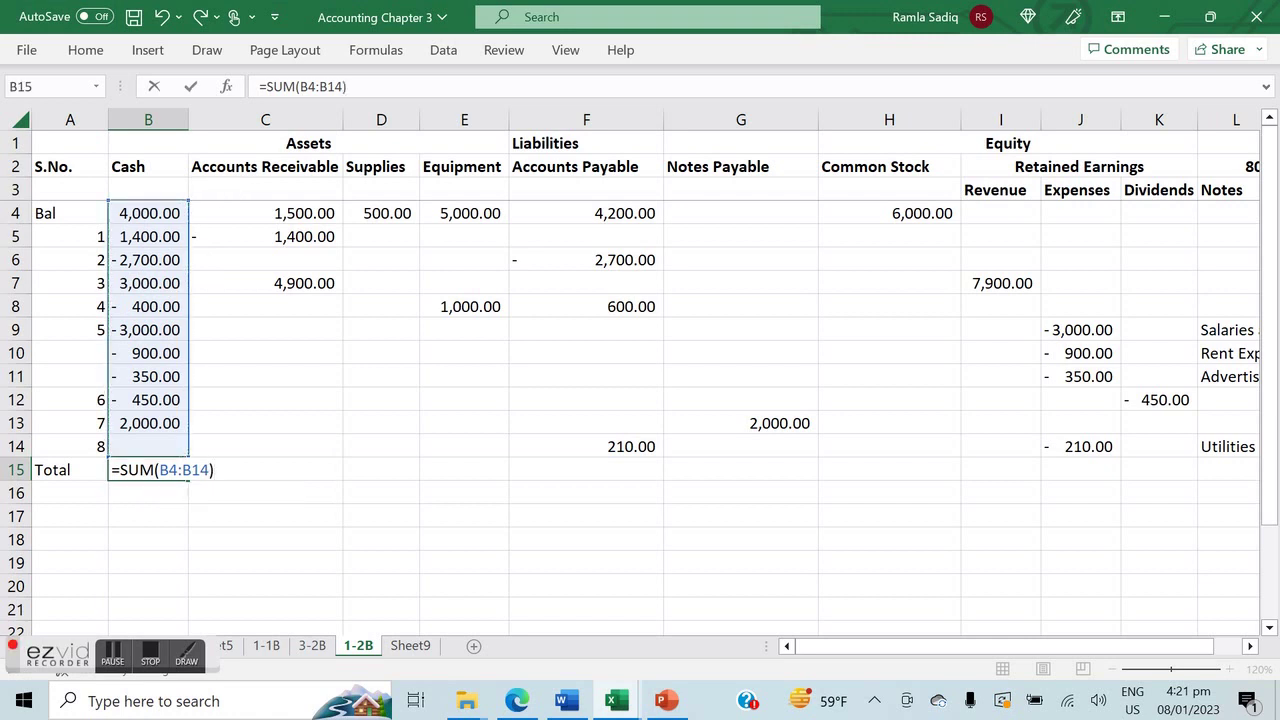
key("Return")
key("Up")
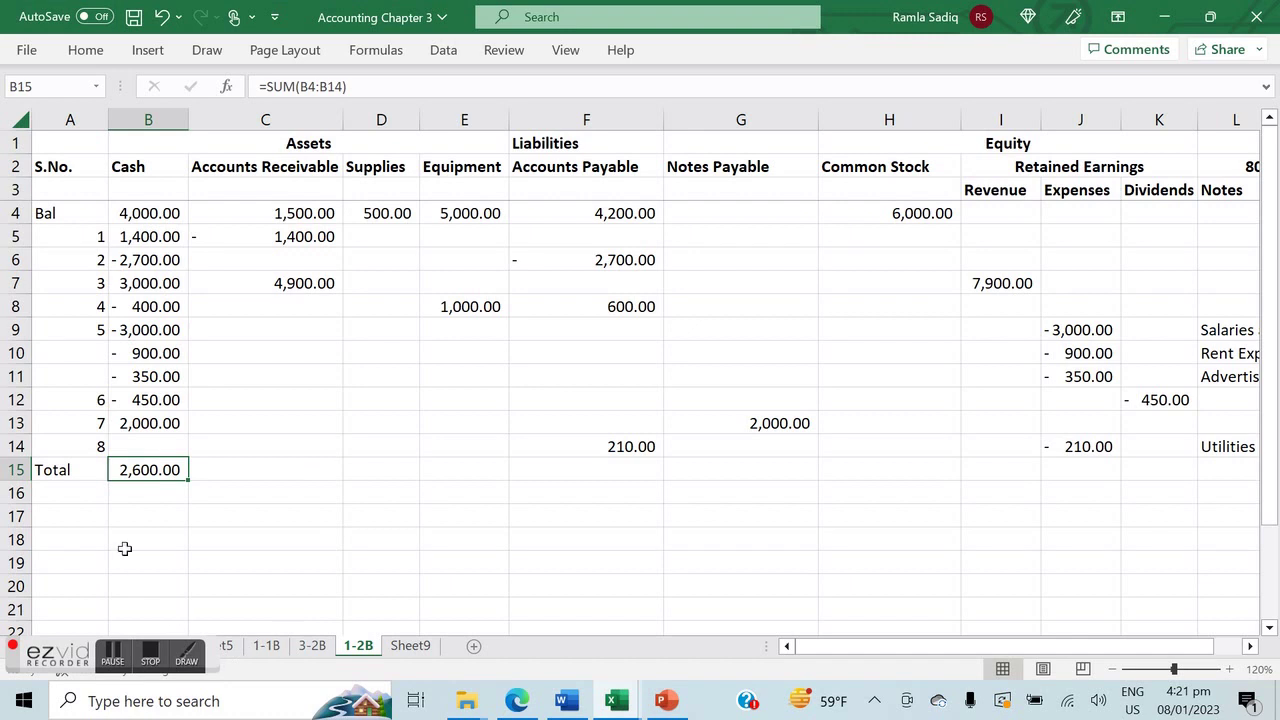
left_click_drag(189, 482, 1178, 510)
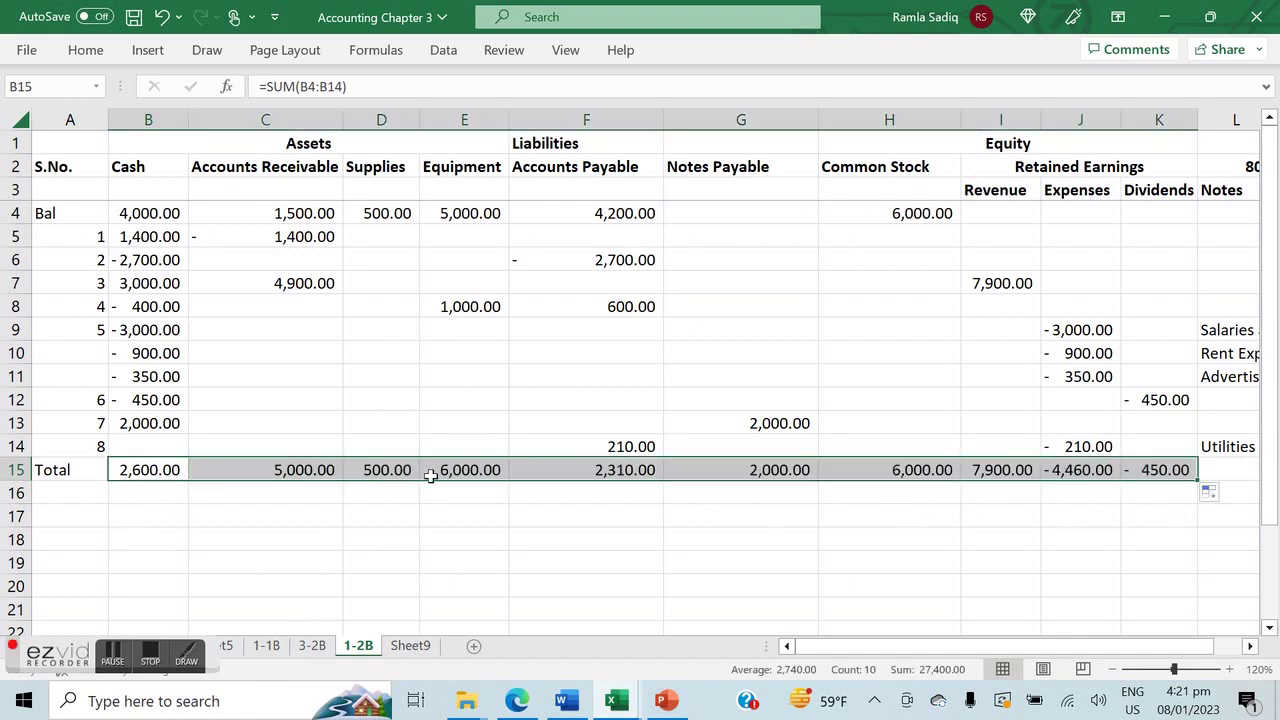
Sum the asset totals B15:E15 in B16, below the Cash total.
left_click(230, 498)
left_click(166, 492)
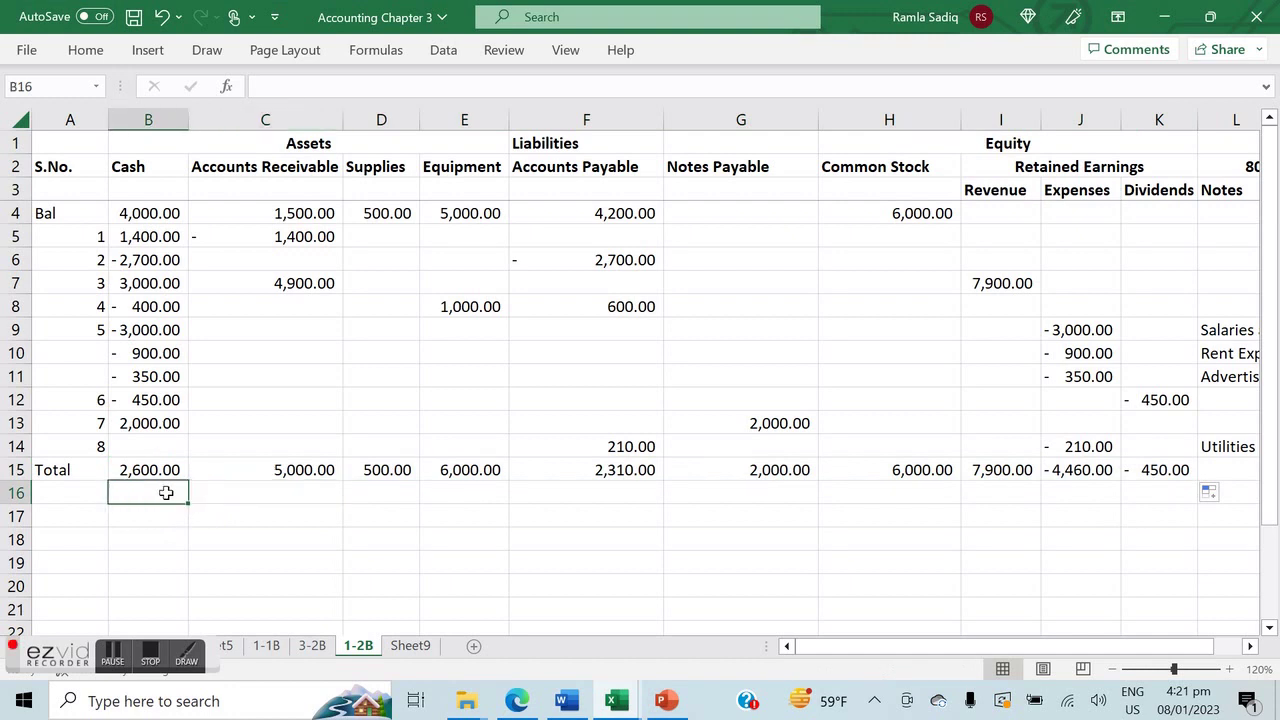
type("=SUM(B15")
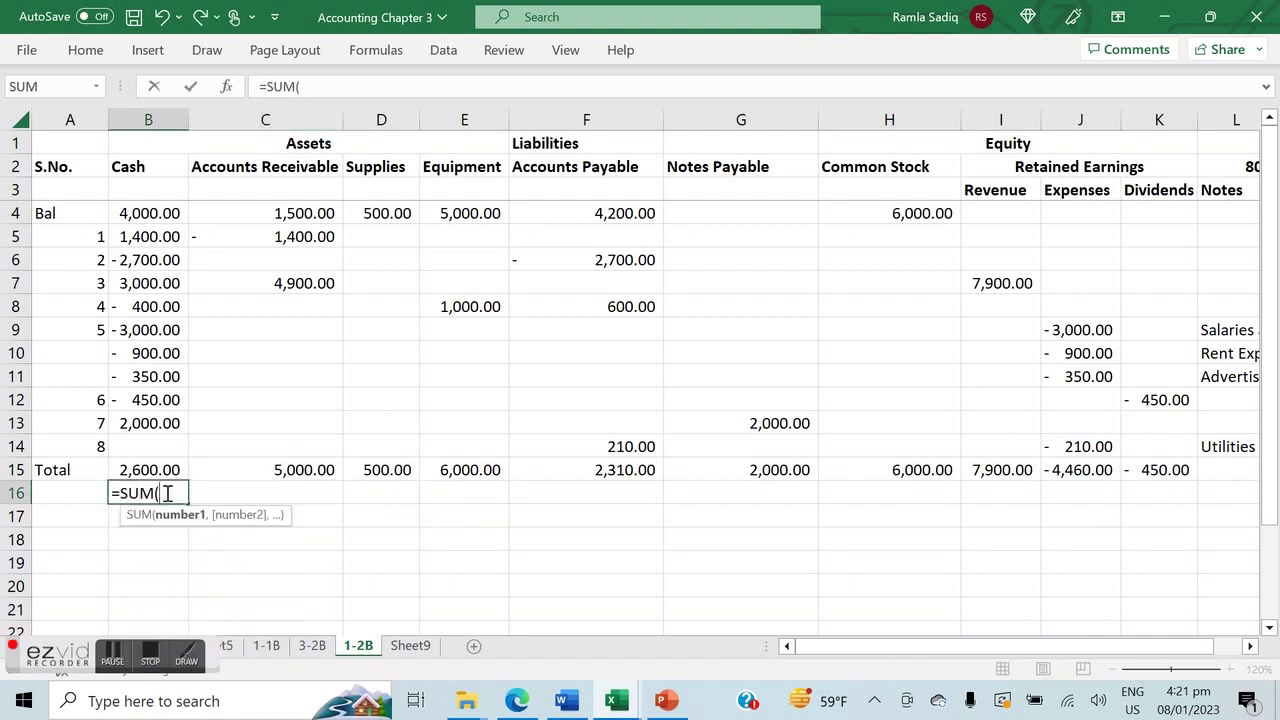
key("shift+Right")
key("shift+Right")
key("shift+Right")
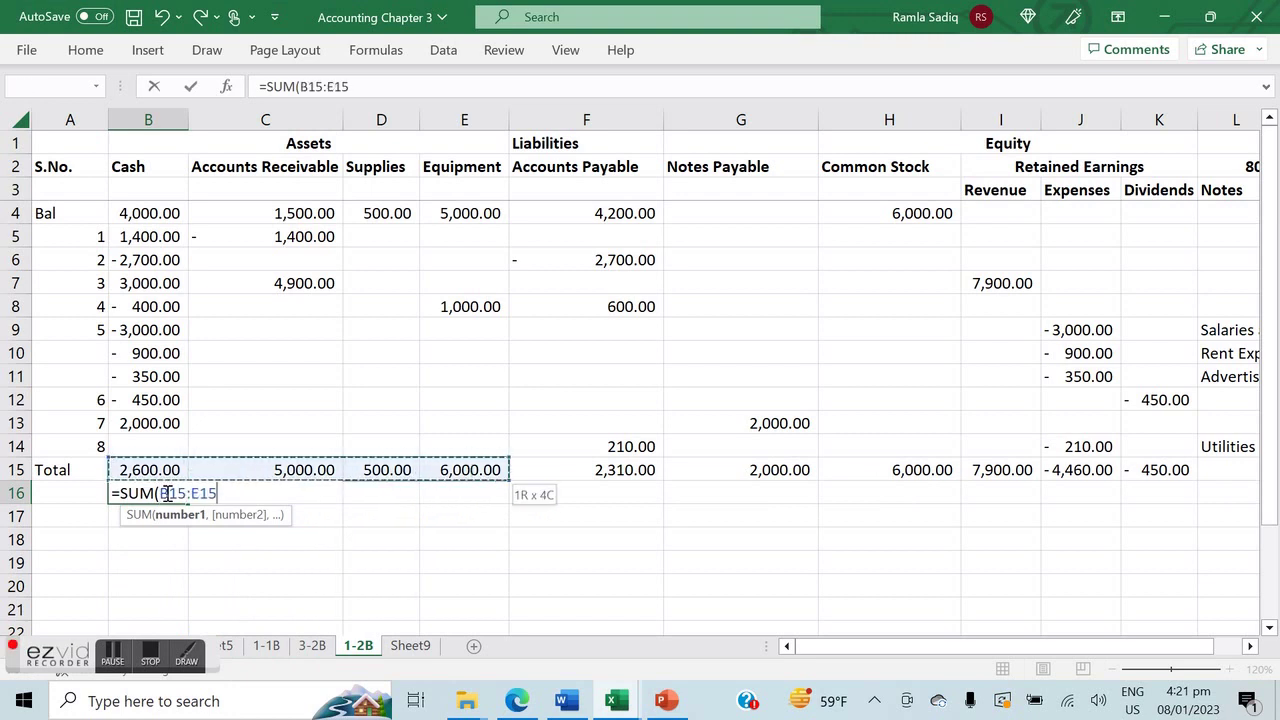
key("Return")
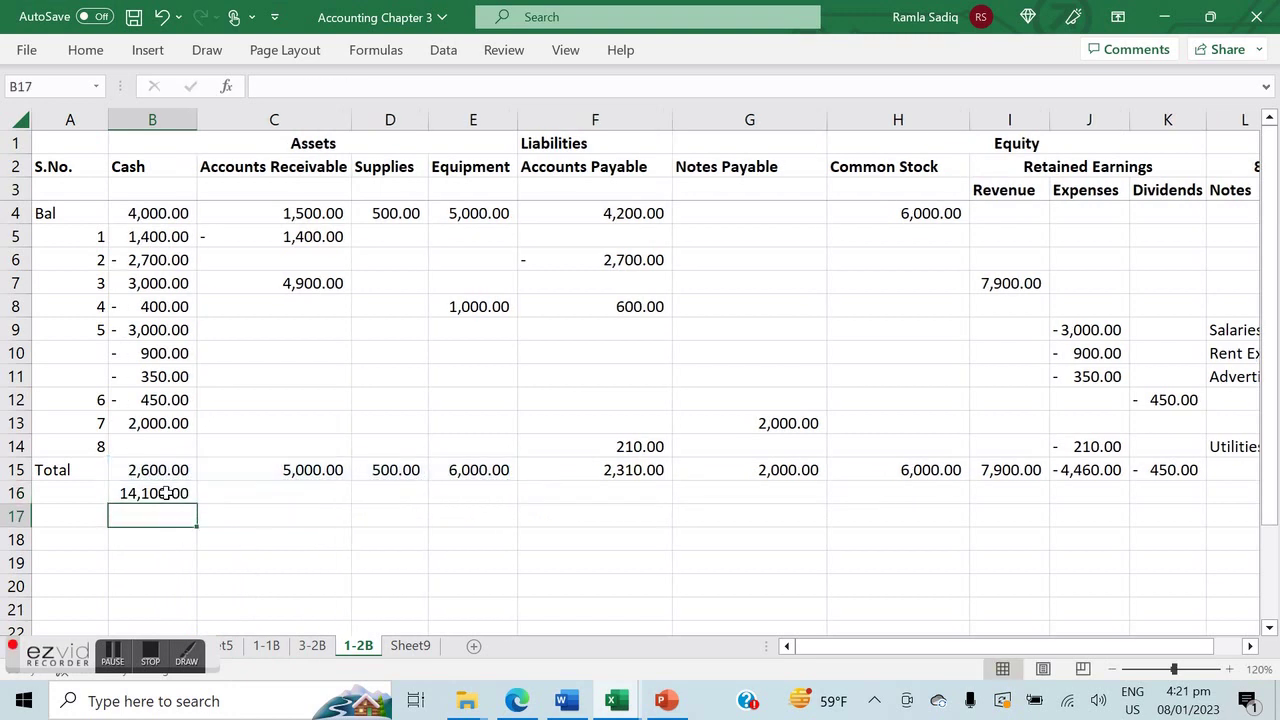
Write =SUM(F15:K15) in F16 to add up the liability and equity totals.
left_click(549, 489)
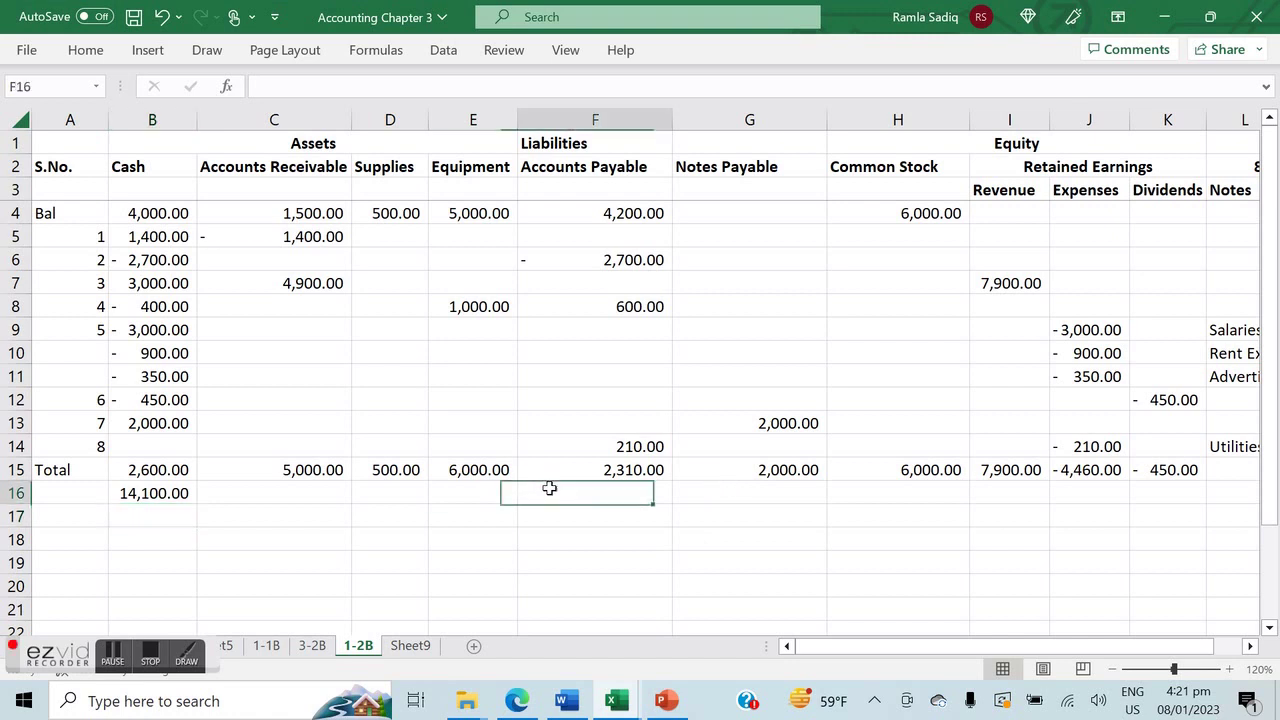
type("=SUM(")
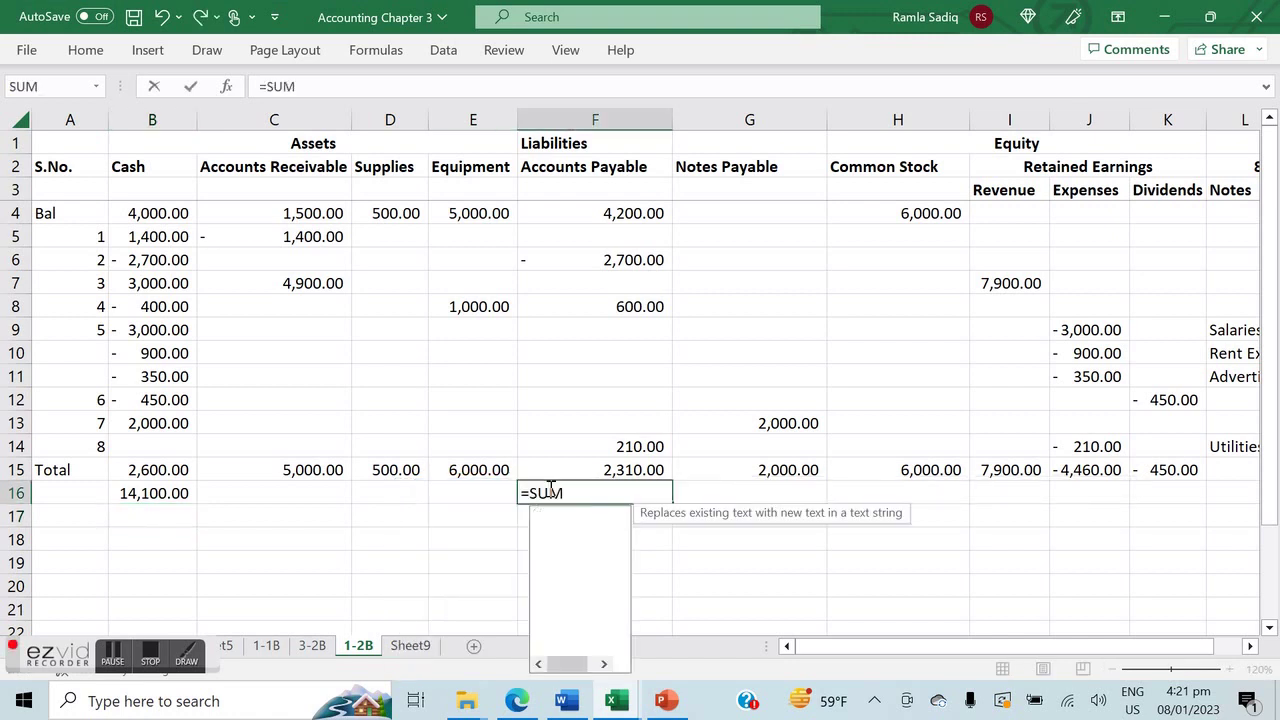
key("Up")
key("shift+Right")
key("shift+Right")
key("shift+Right")
key("shift+Right")
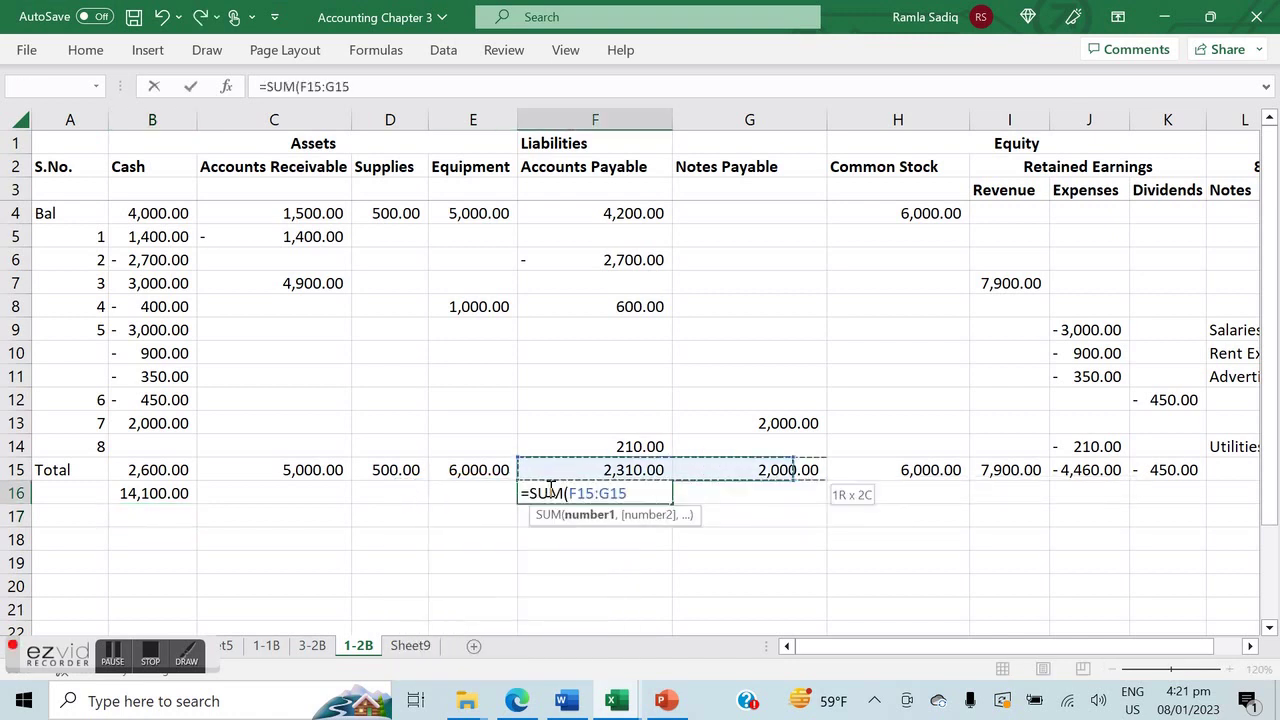
key("shift+Right")
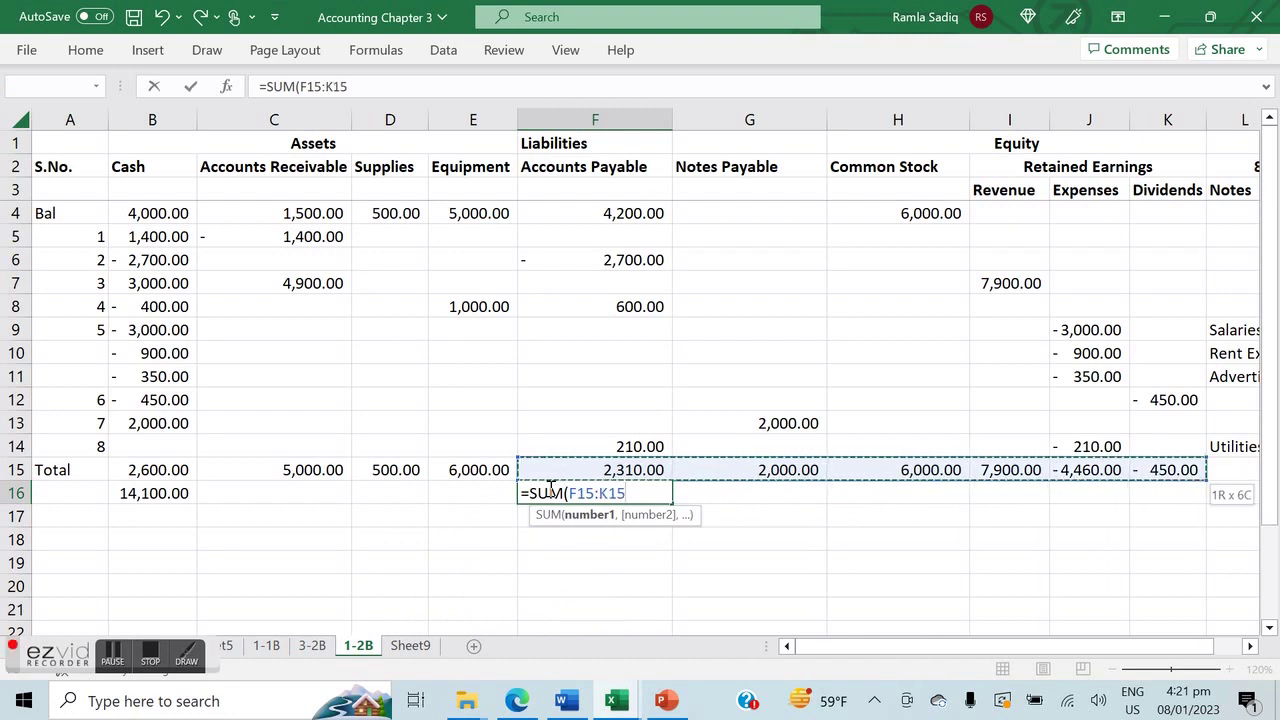
type(")")
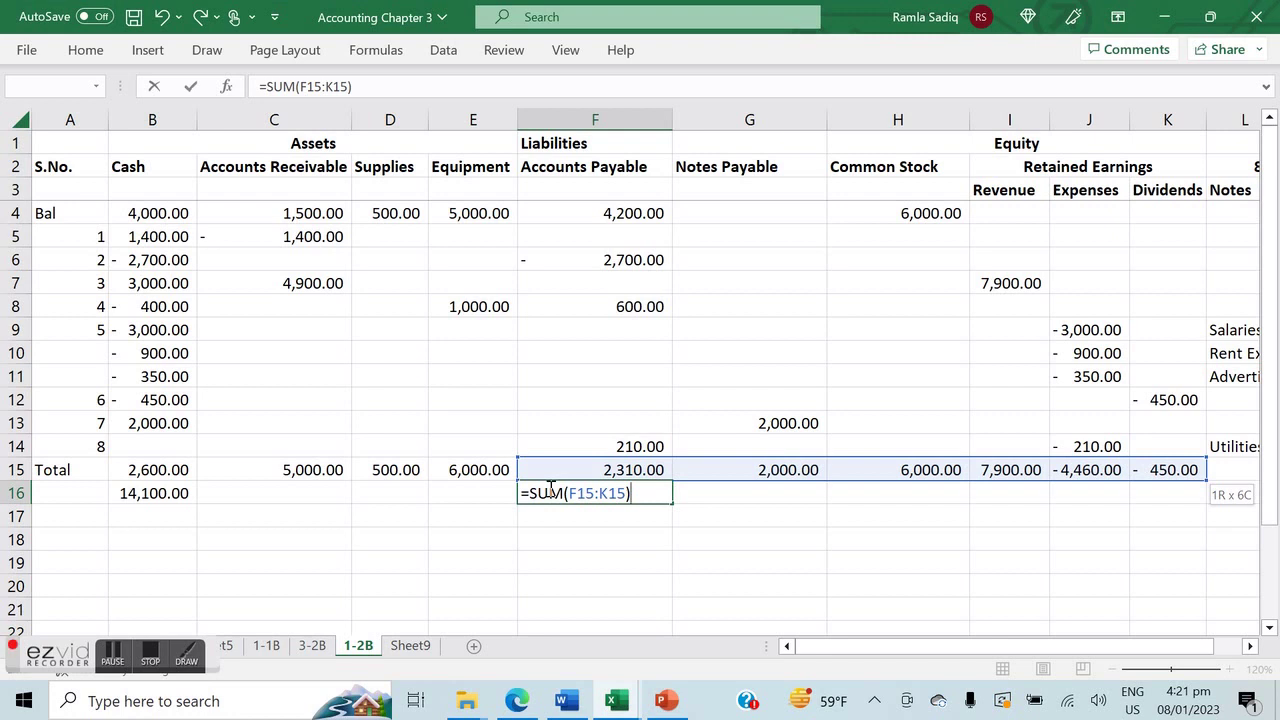
Include the opening retained earnings in L2 in the F16 formula, making it =SUM(F15:K15,L2).
left_click(348, 88)
type(",")
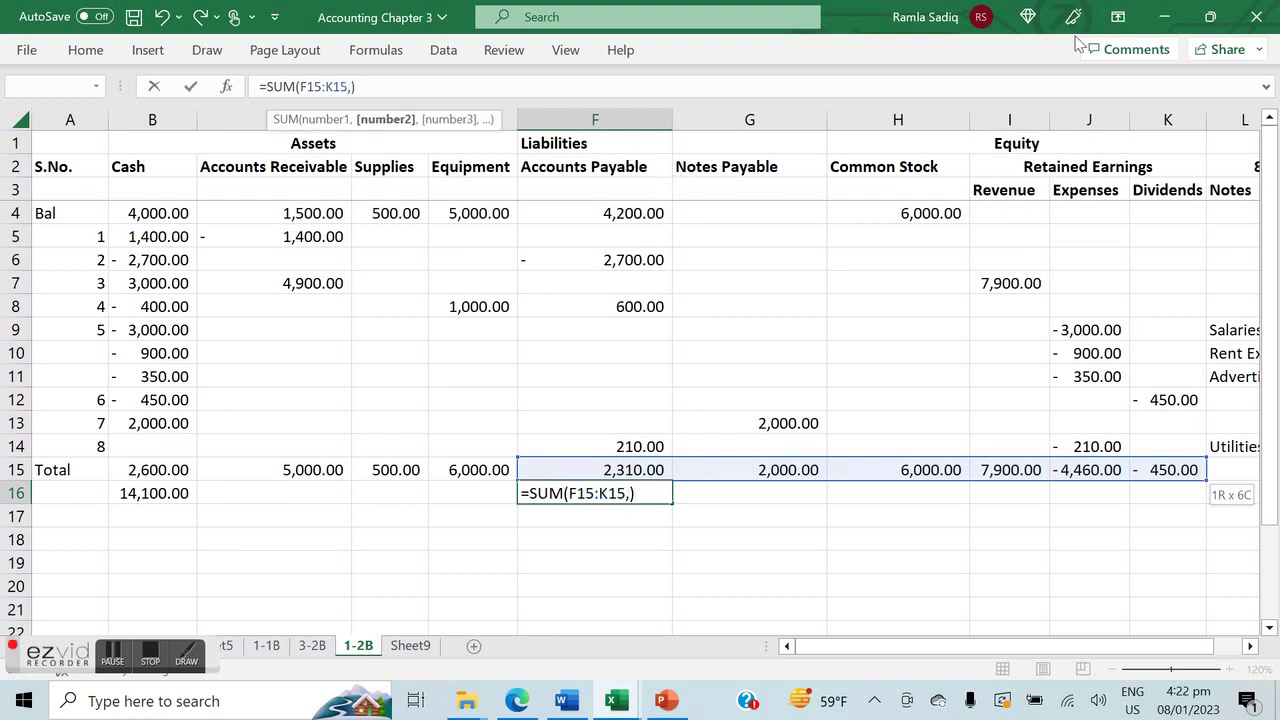
left_click(1224, 173)
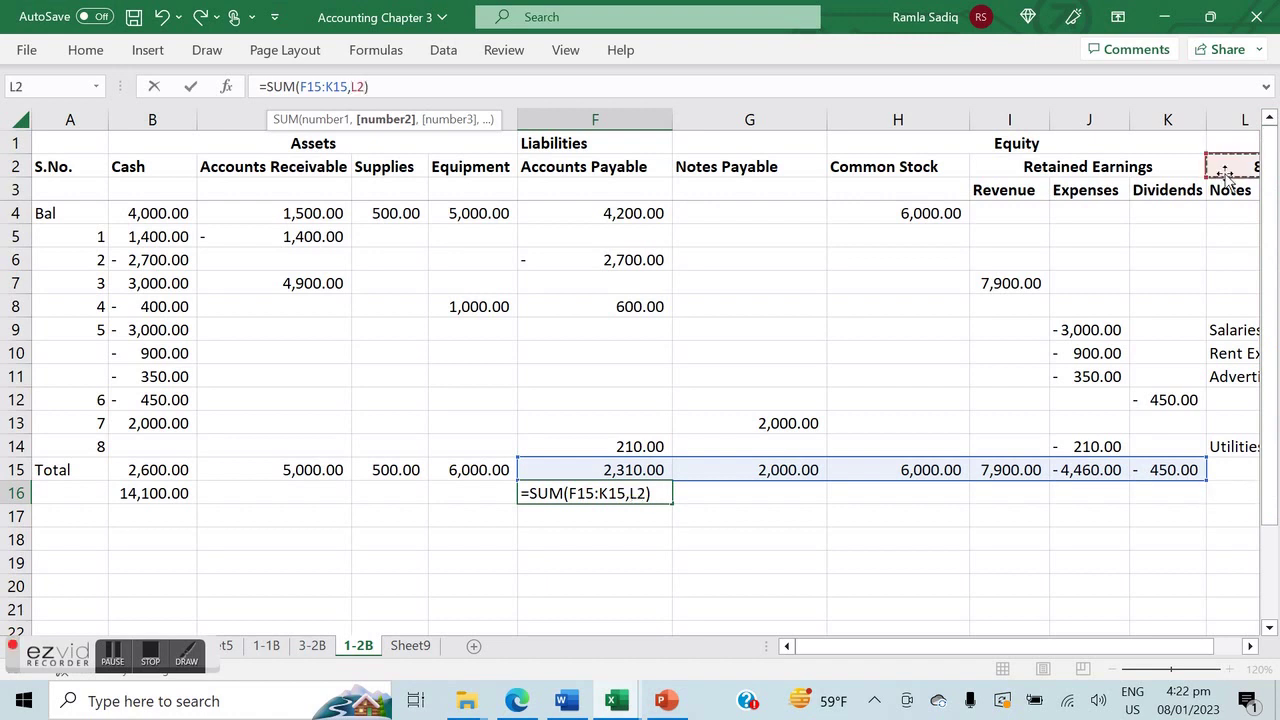
key("Return")
key("Up")
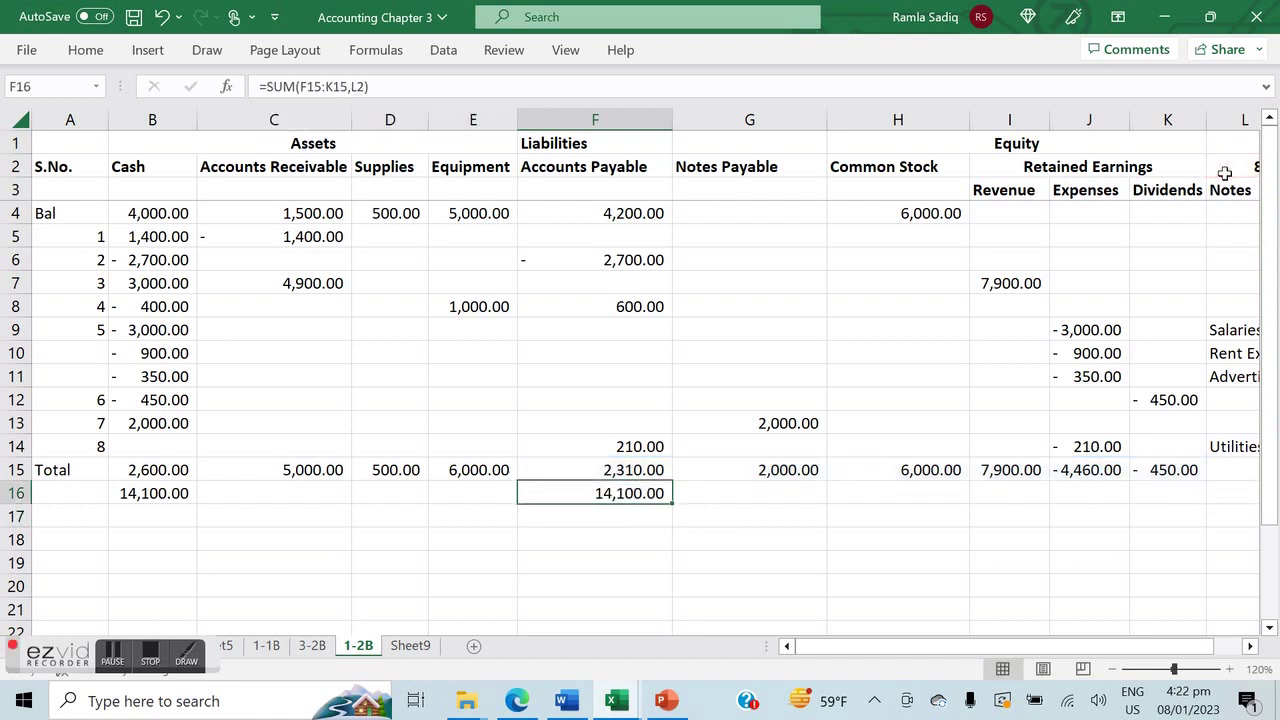
scroll(666, 534, "right", 1)
scroll(669, 535, "left", 1)
left_click(177, 547)
key("Down")
key("Down")
key("Down")
key("Up")
key("Up")
key("Up")
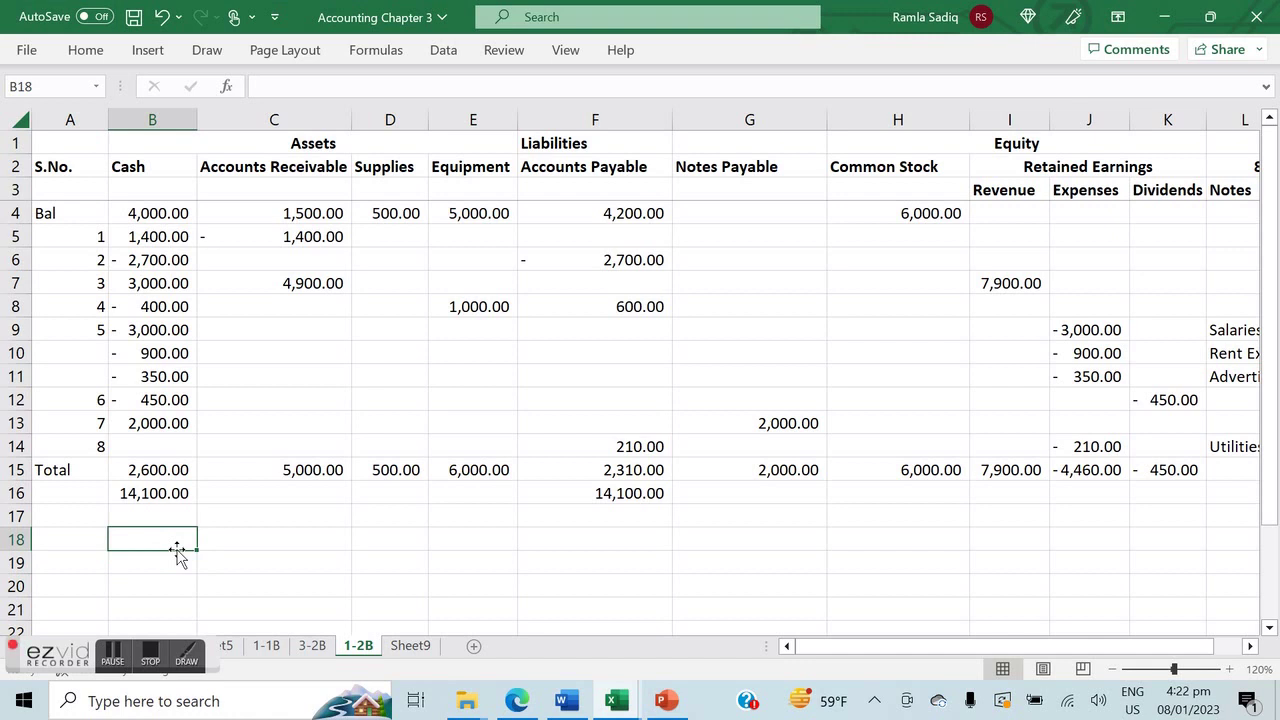
Enter the title "Income Statement" in B18, below the tabular analysis.
type("In")
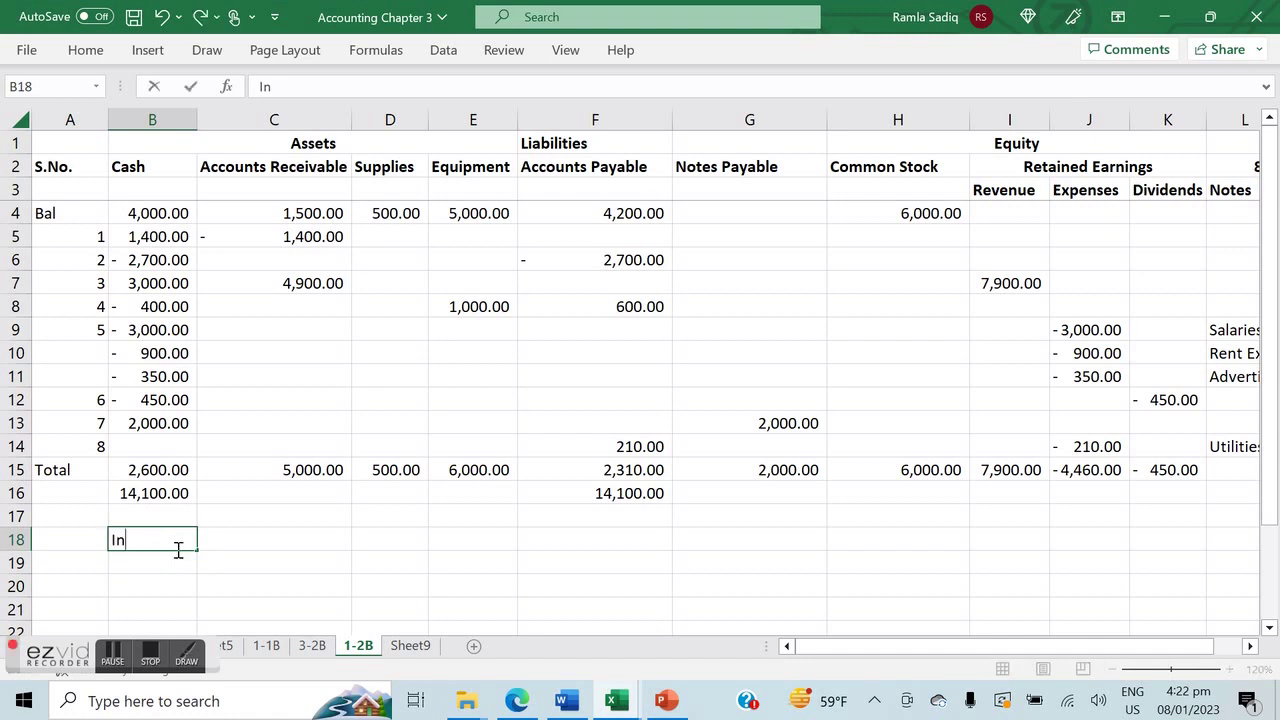
type("come Statement")
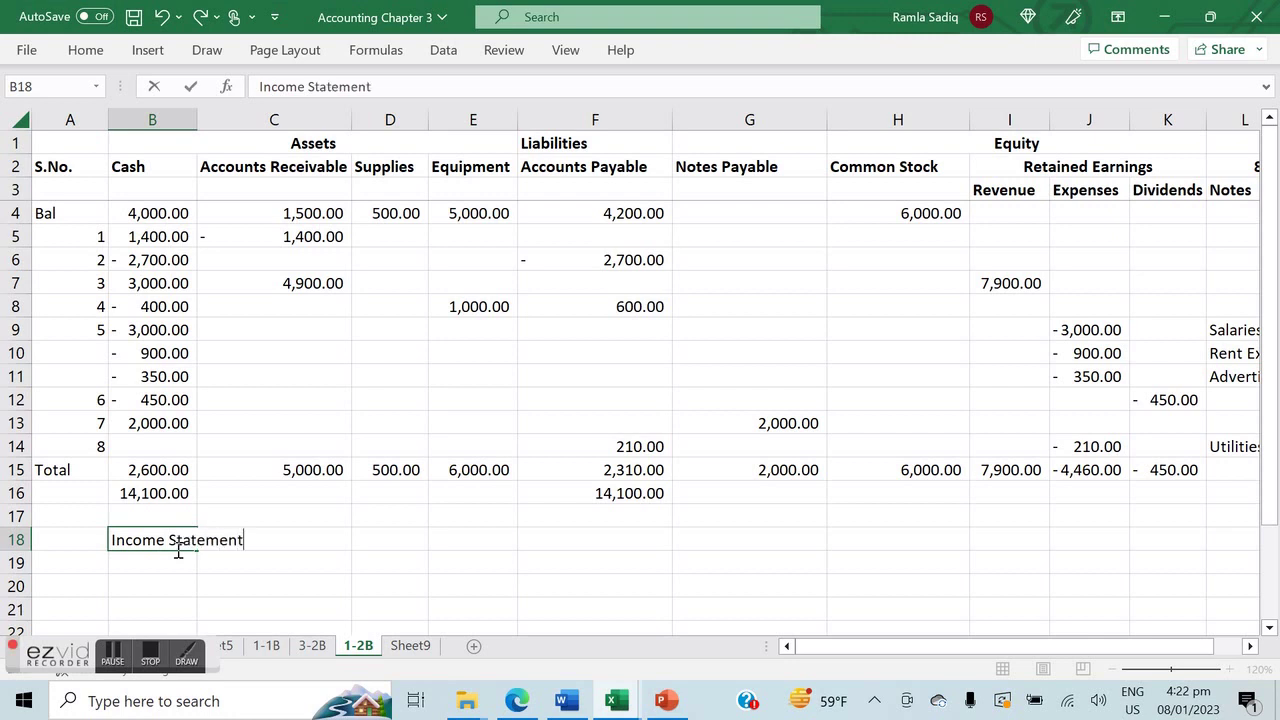
key("Return")
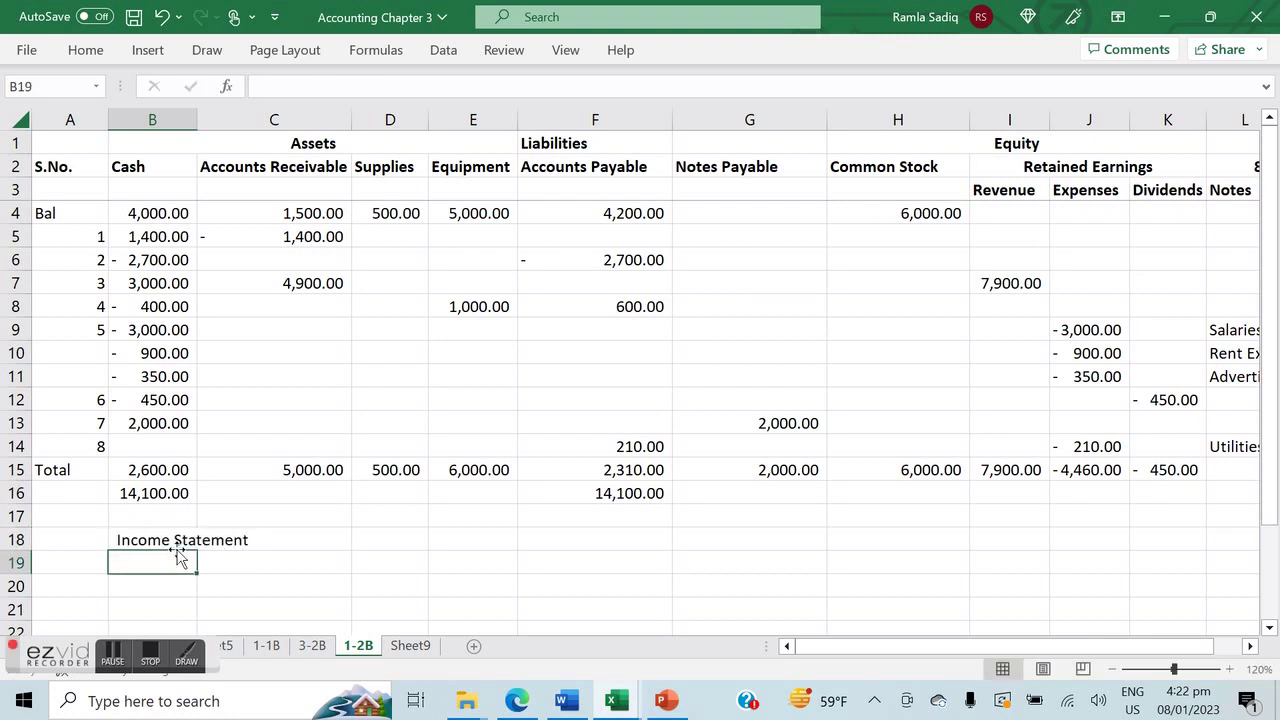
Enter "For the period ending August 31" in B19, checking the statement period in the textbook PDF in the browser.
type("For the period ending")
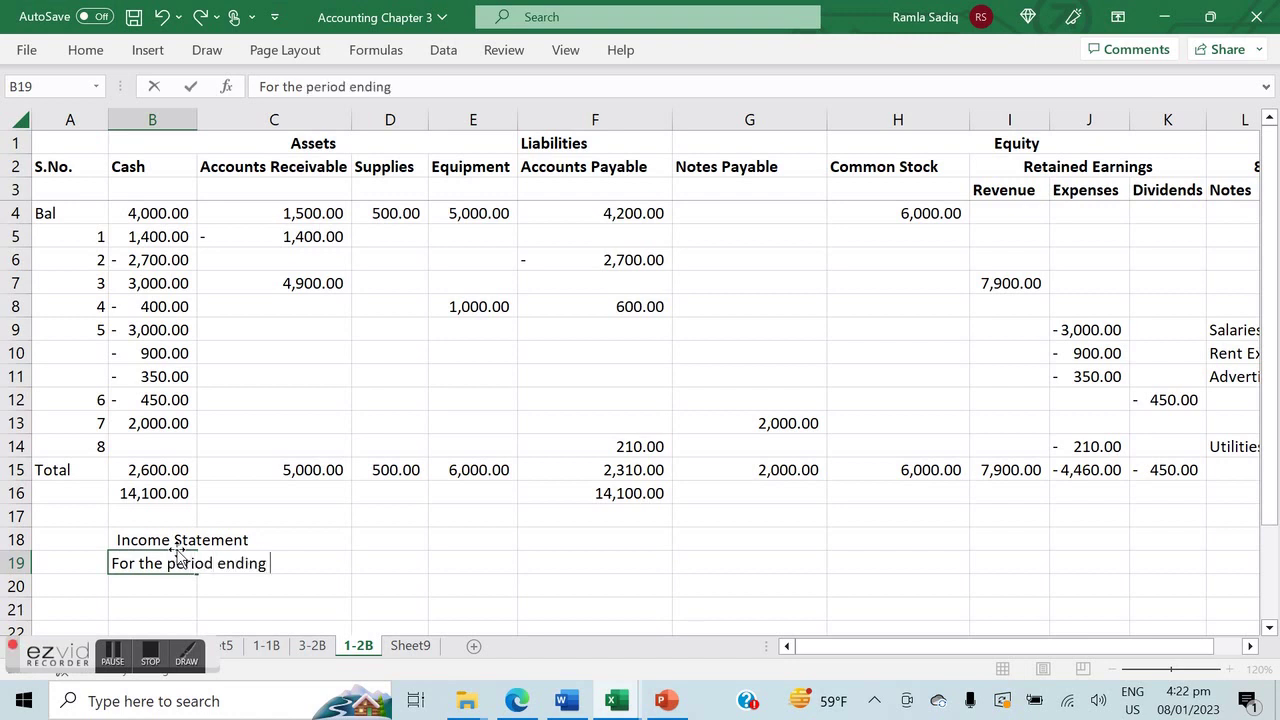
left_click(517, 701)
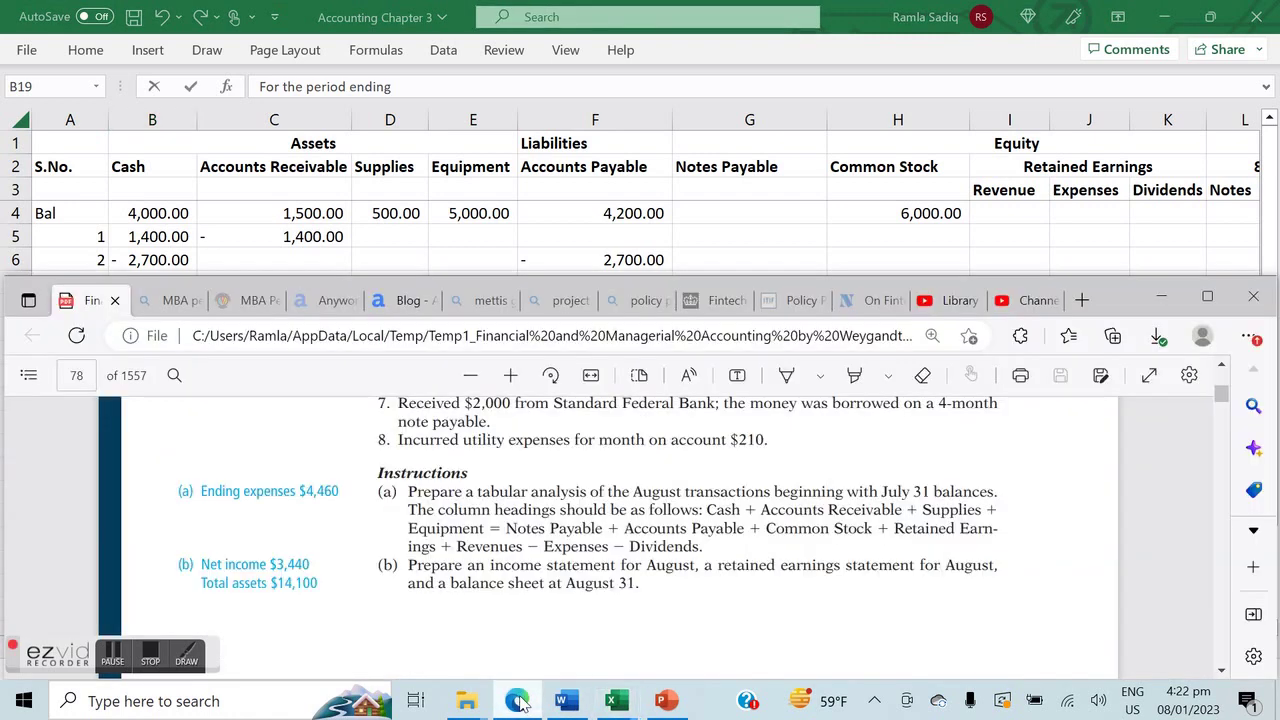
scroll(520, 510, "up", 1)
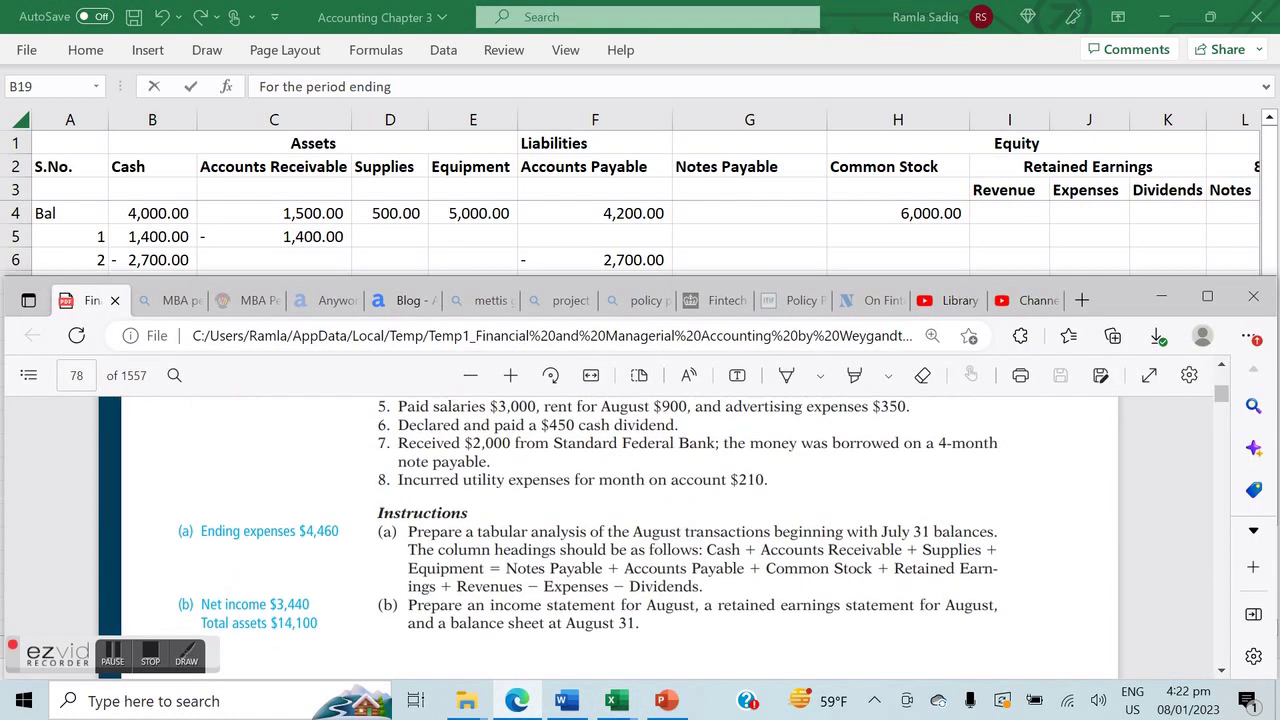
scroll(588, 525, "down", 1)
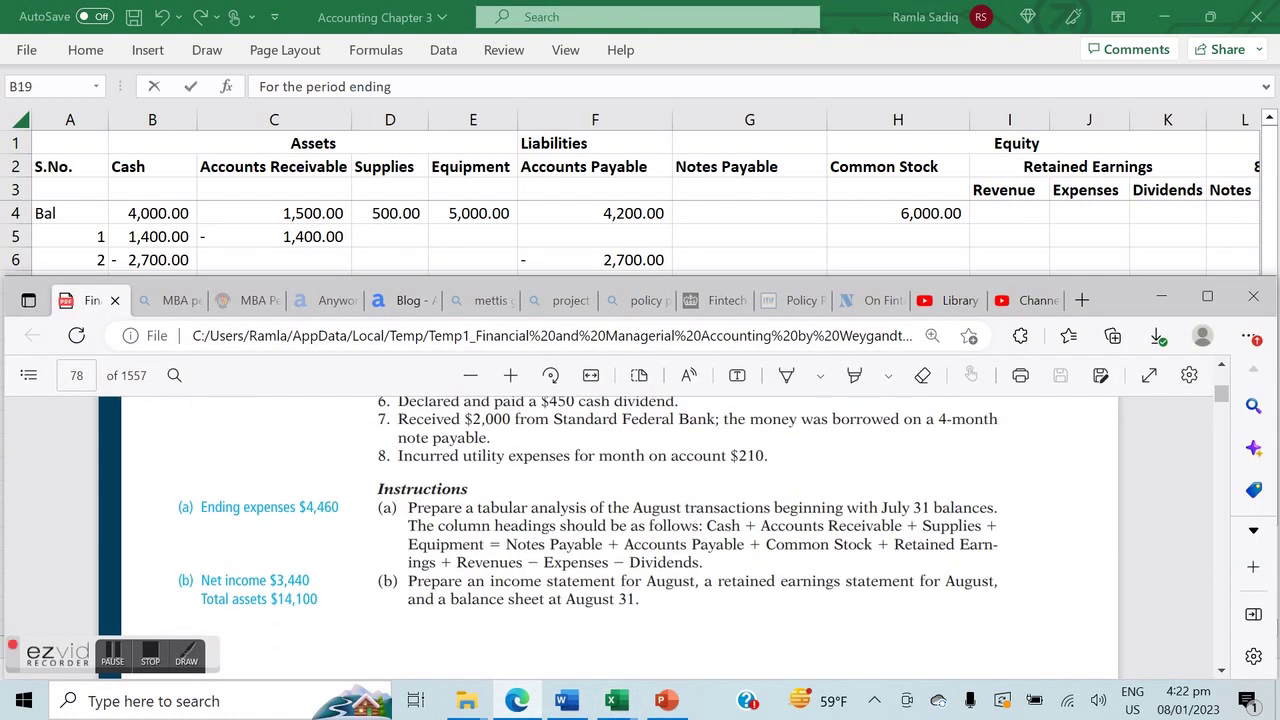
left_click(749, 236)
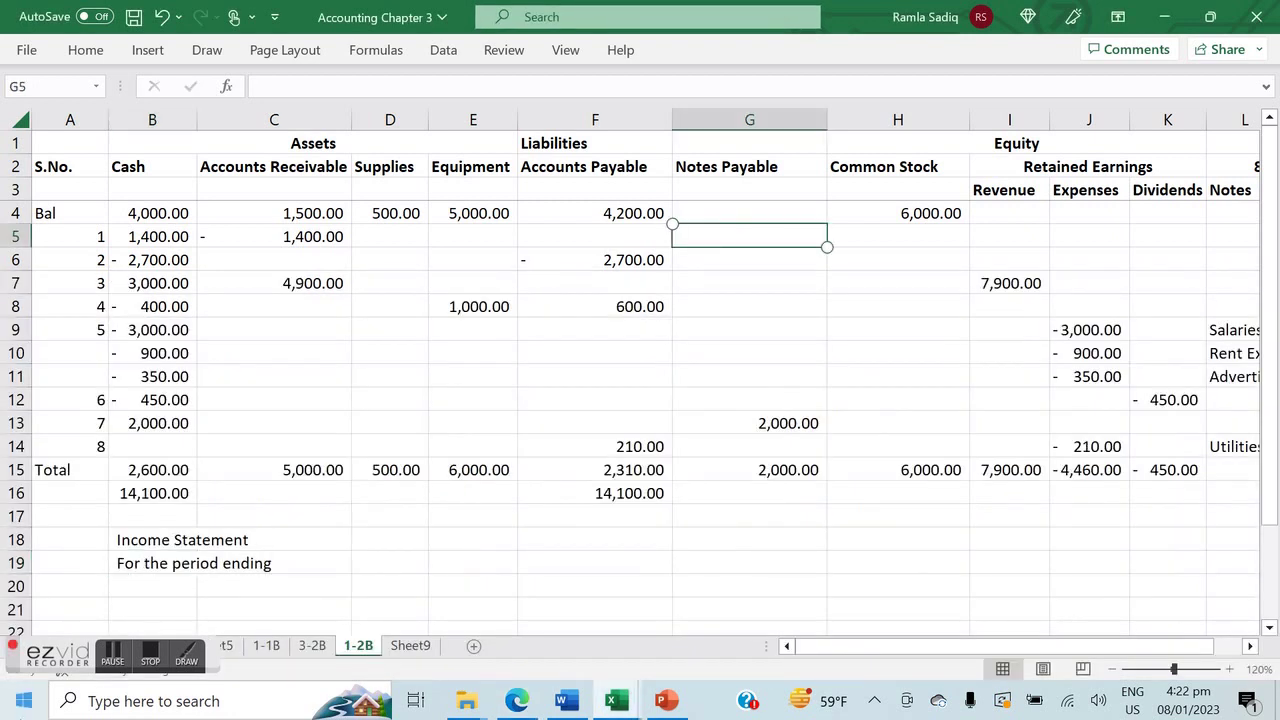
left_click(138, 574)
left_click(434, 88)
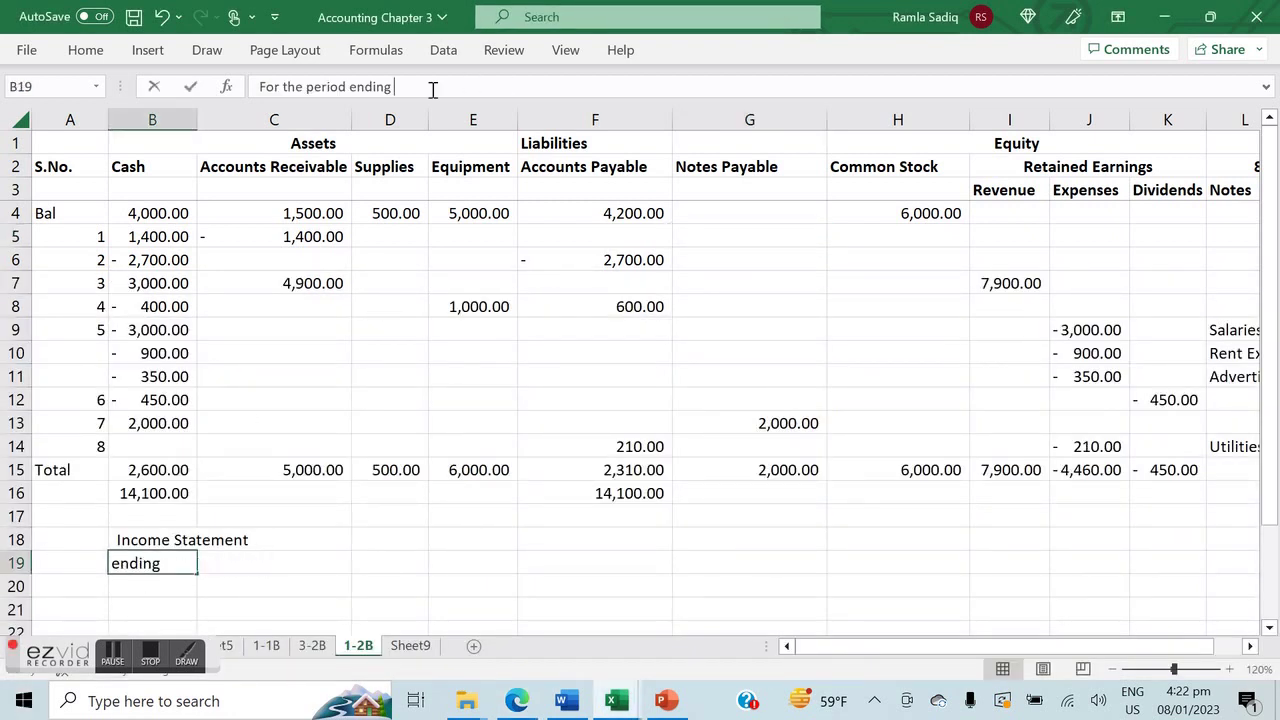
type("August 31")
key("Return")
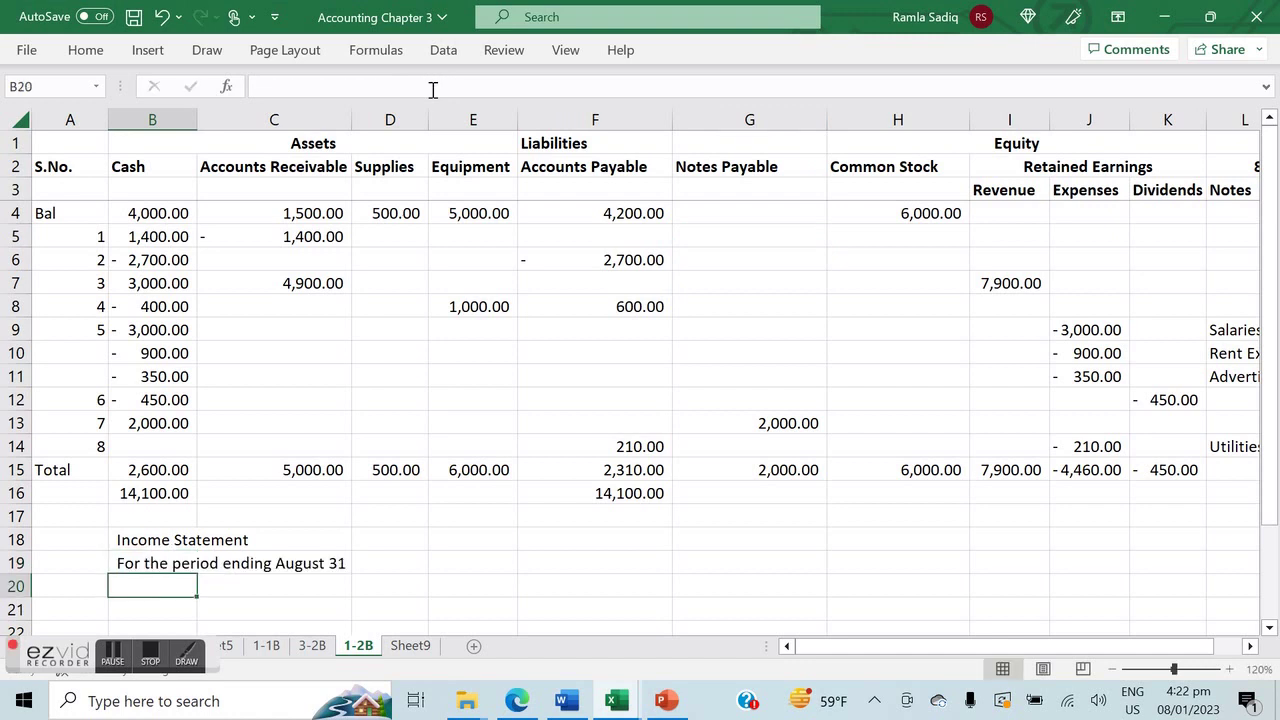
Label A21 "Revenue" and A22 "Expenses" to start the body of the income statement.
key("Left")
key("Down")
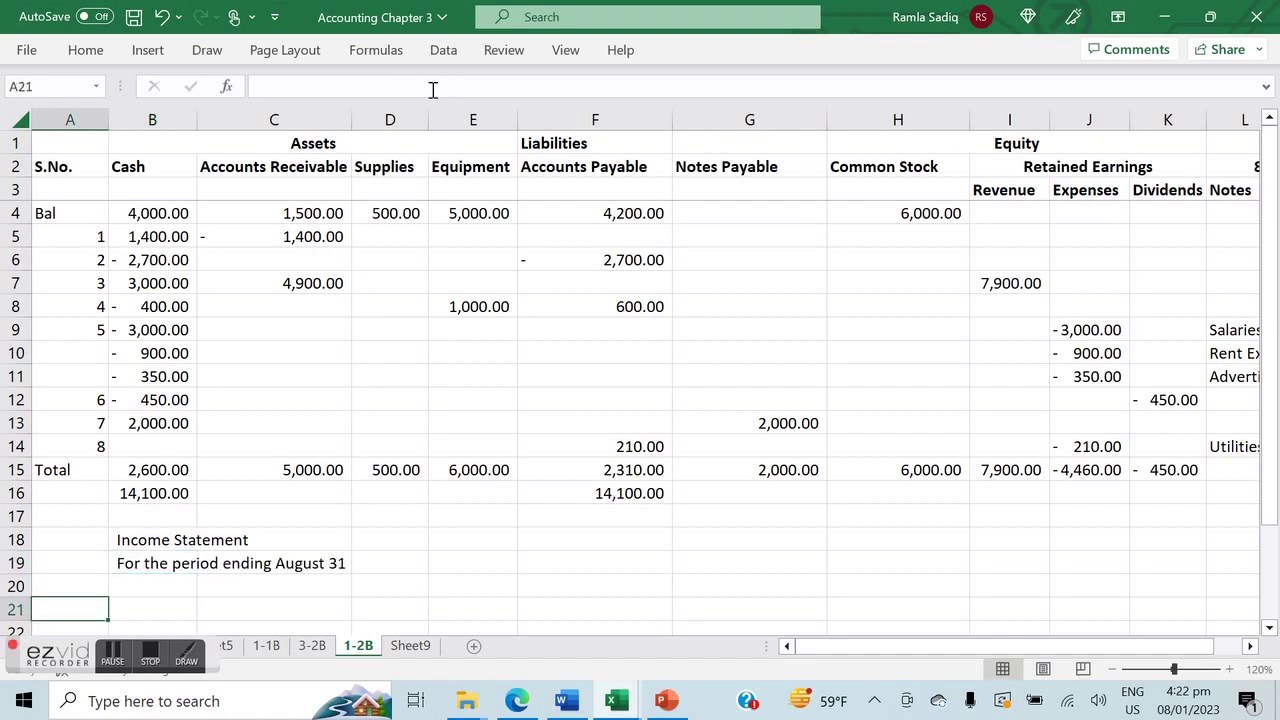
type("Revenue")
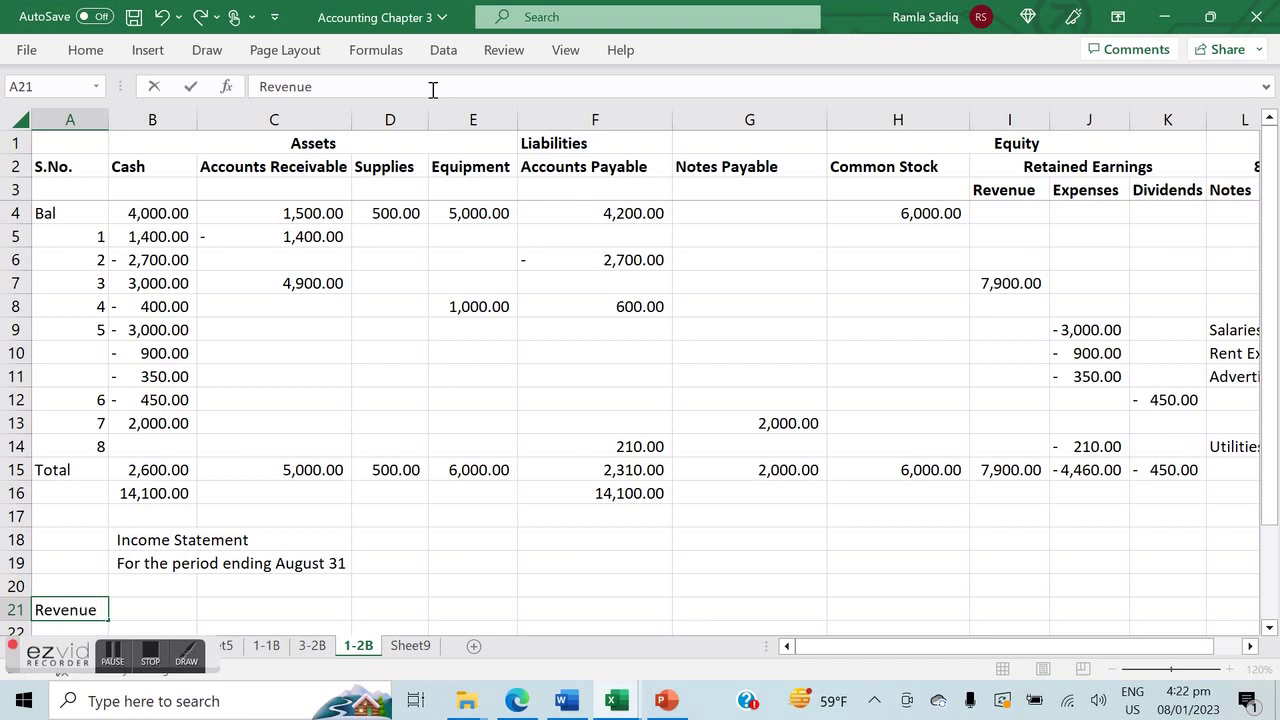
key("Return")
type("Exp")
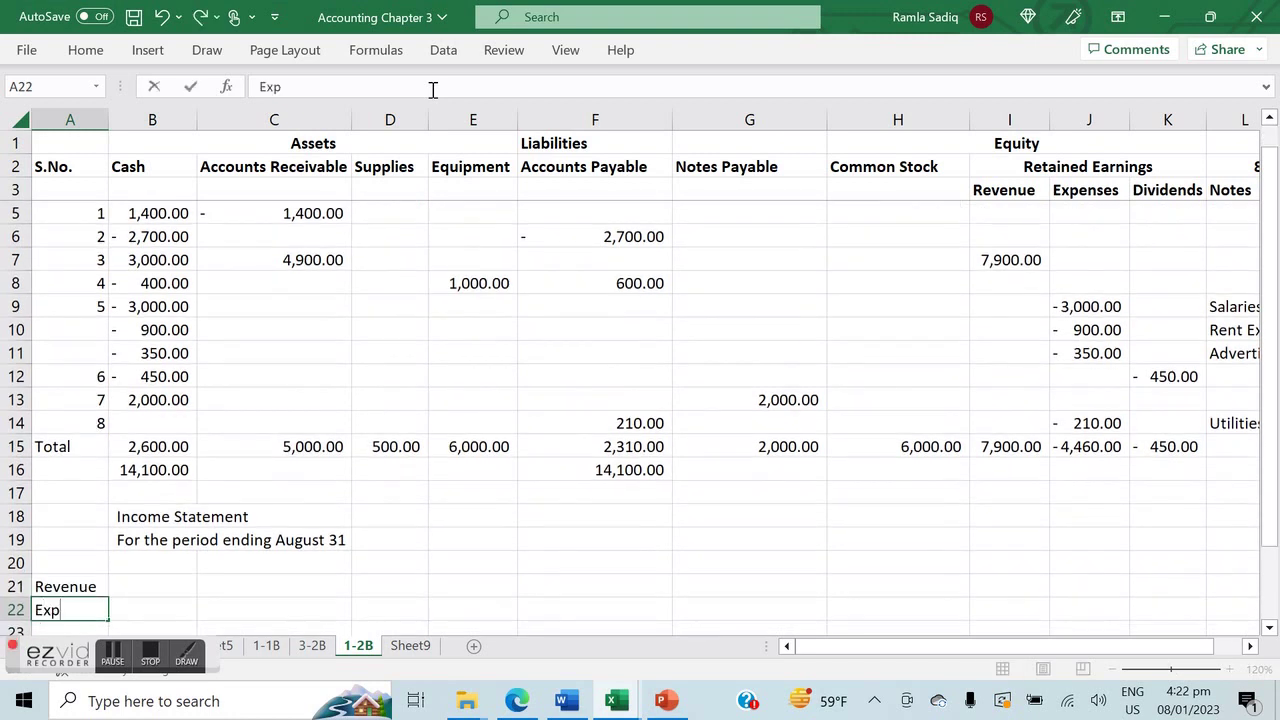
type("enses")
Link the Revenue amount in C21 to the revenue total with =I15.
key("Right")
key("Up")
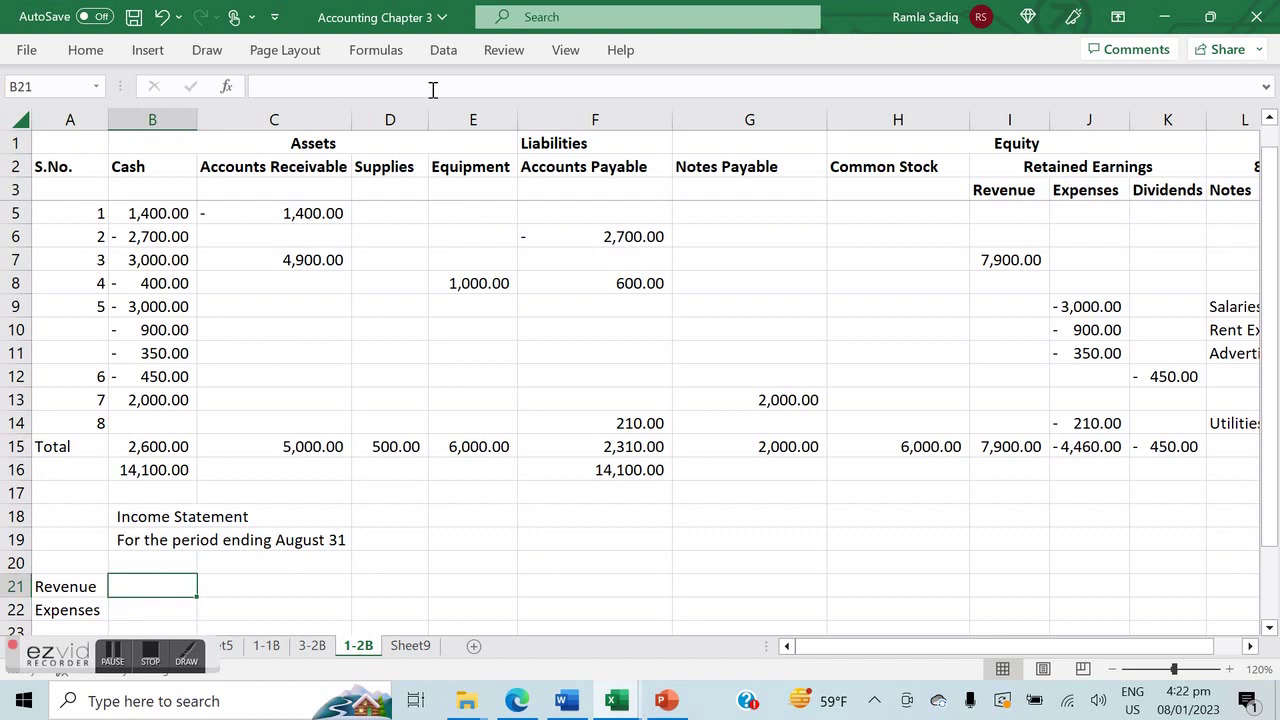
key("Right")
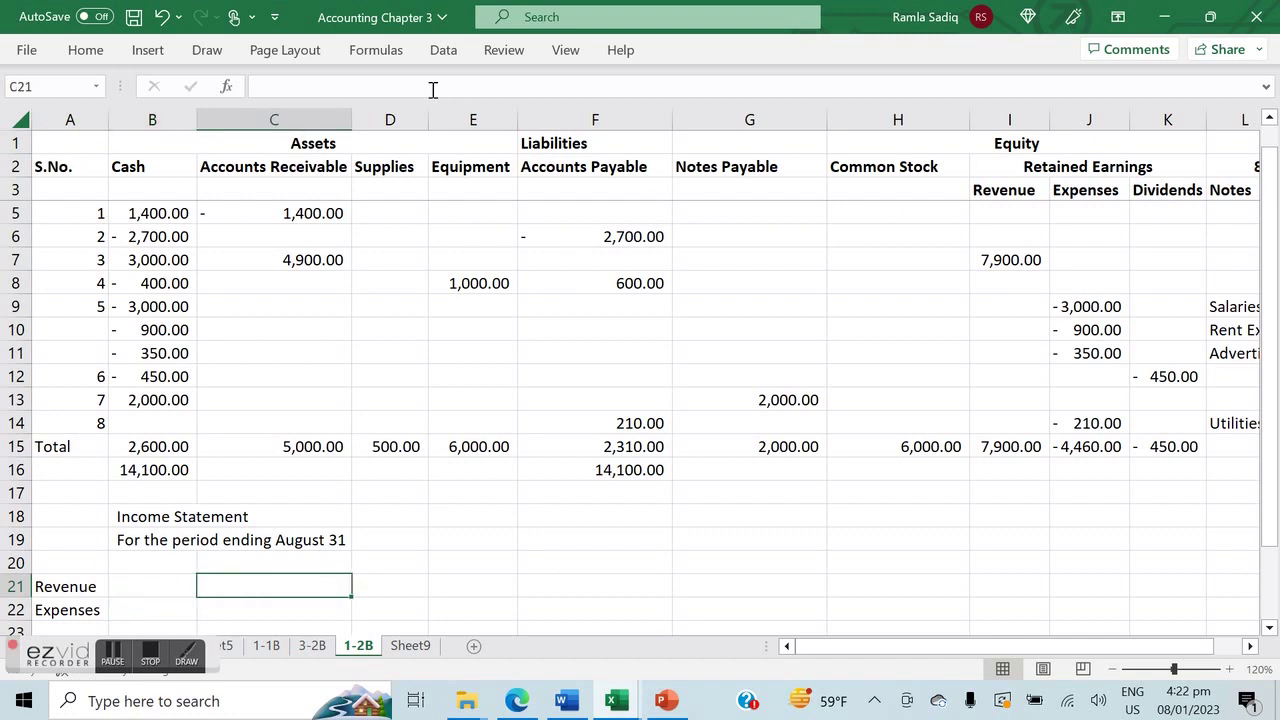
type("=")
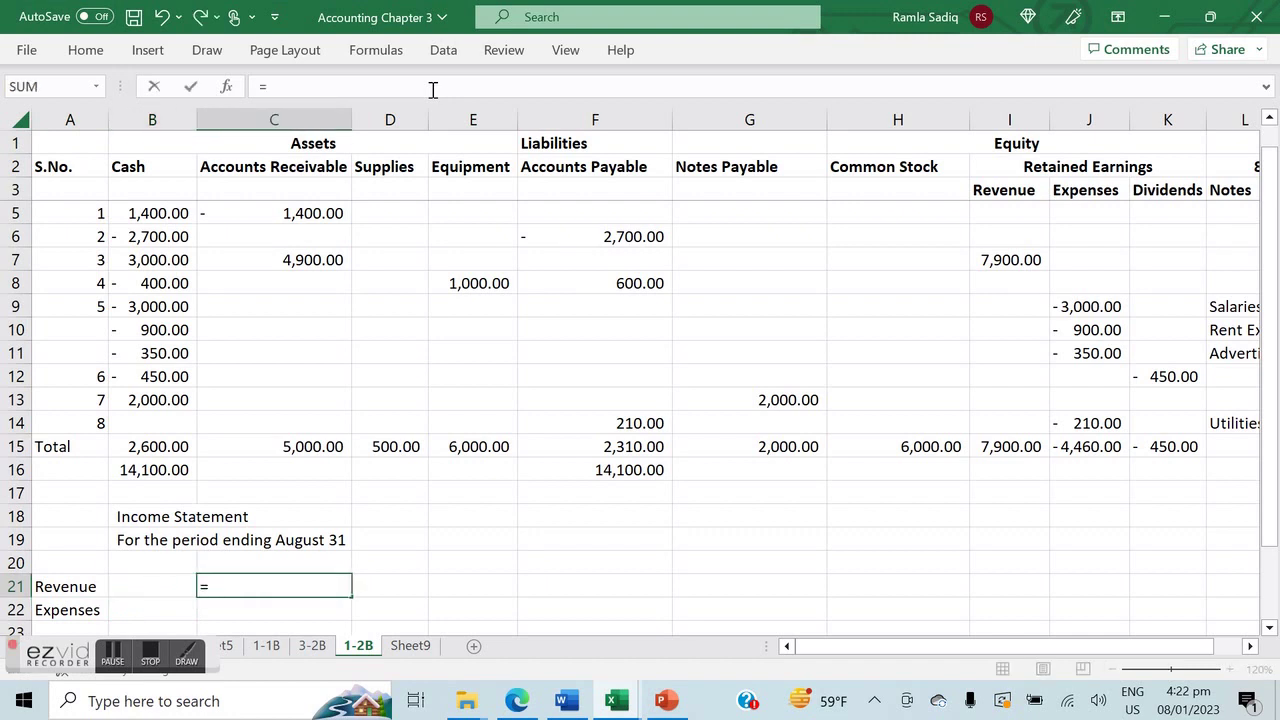
type("I15")
key("Return")
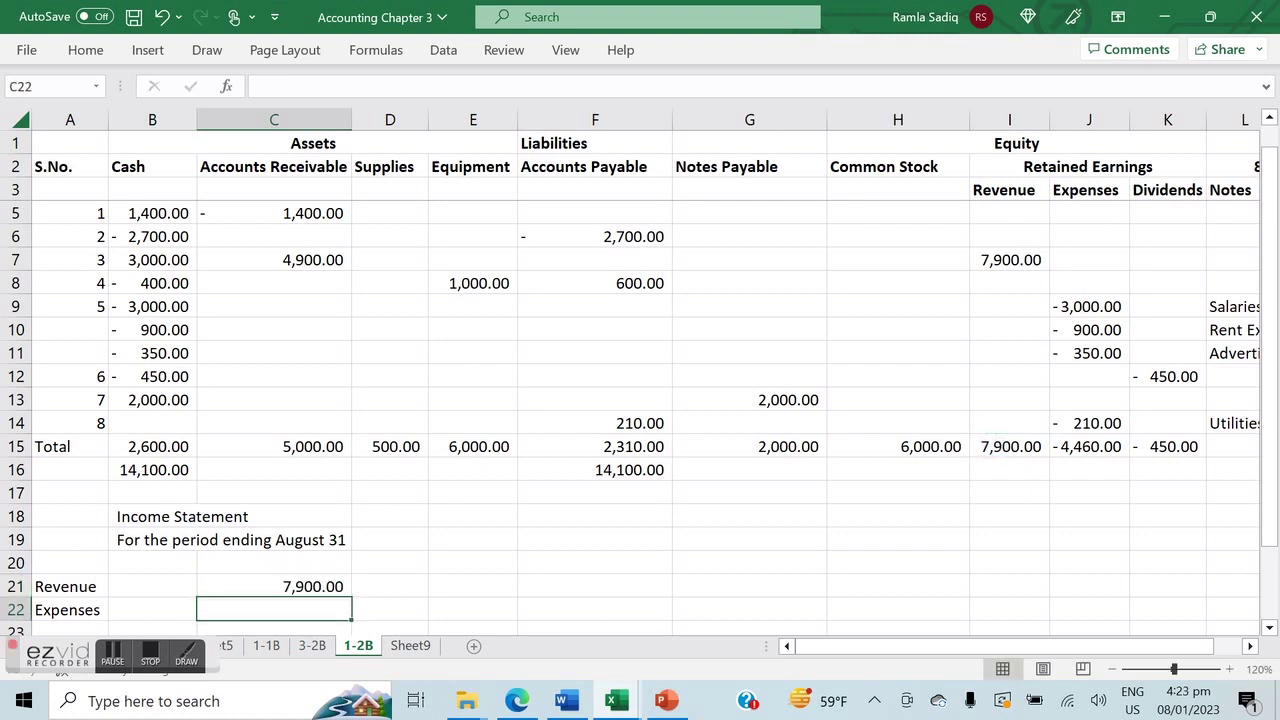
Enter "=Salaries and Wages Expense" in B23 as the first expense line, following the wording in the Notes column.
key("Down")
key("Left")
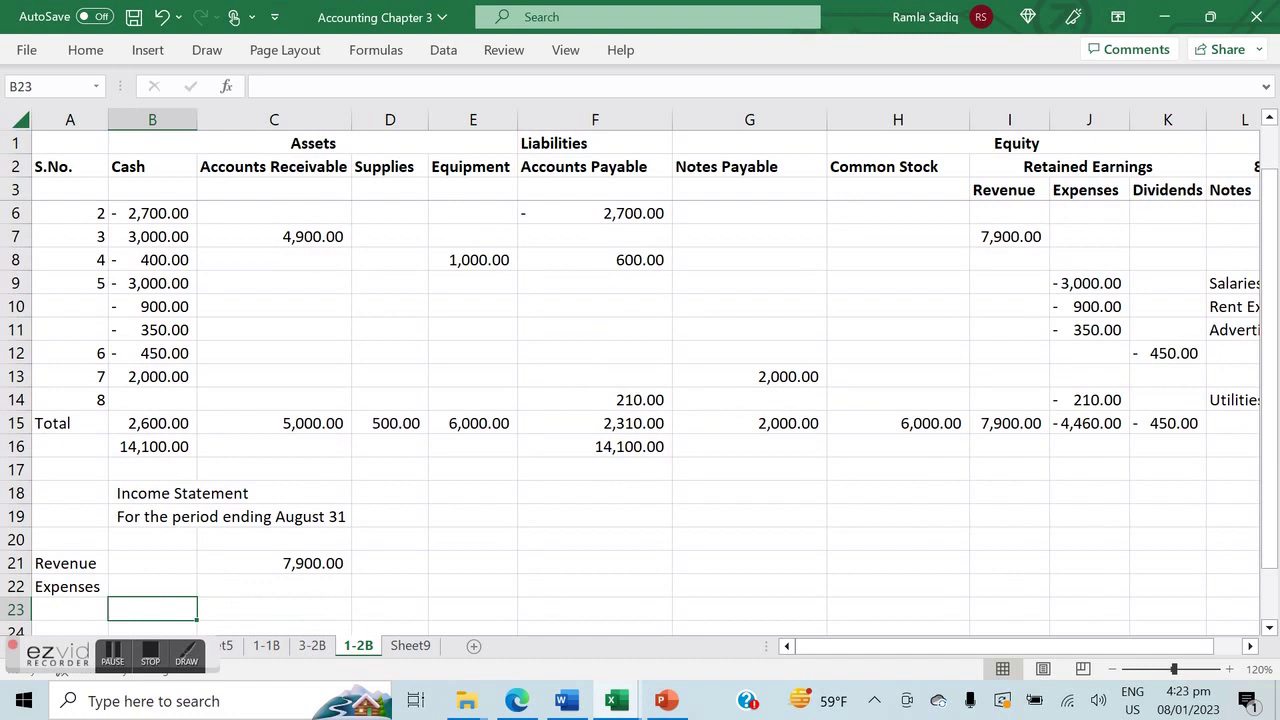
scroll(640, 380, "right", 3)
scroll(640, 380, "up", 2)
scroll(640, 417, "down", 2)
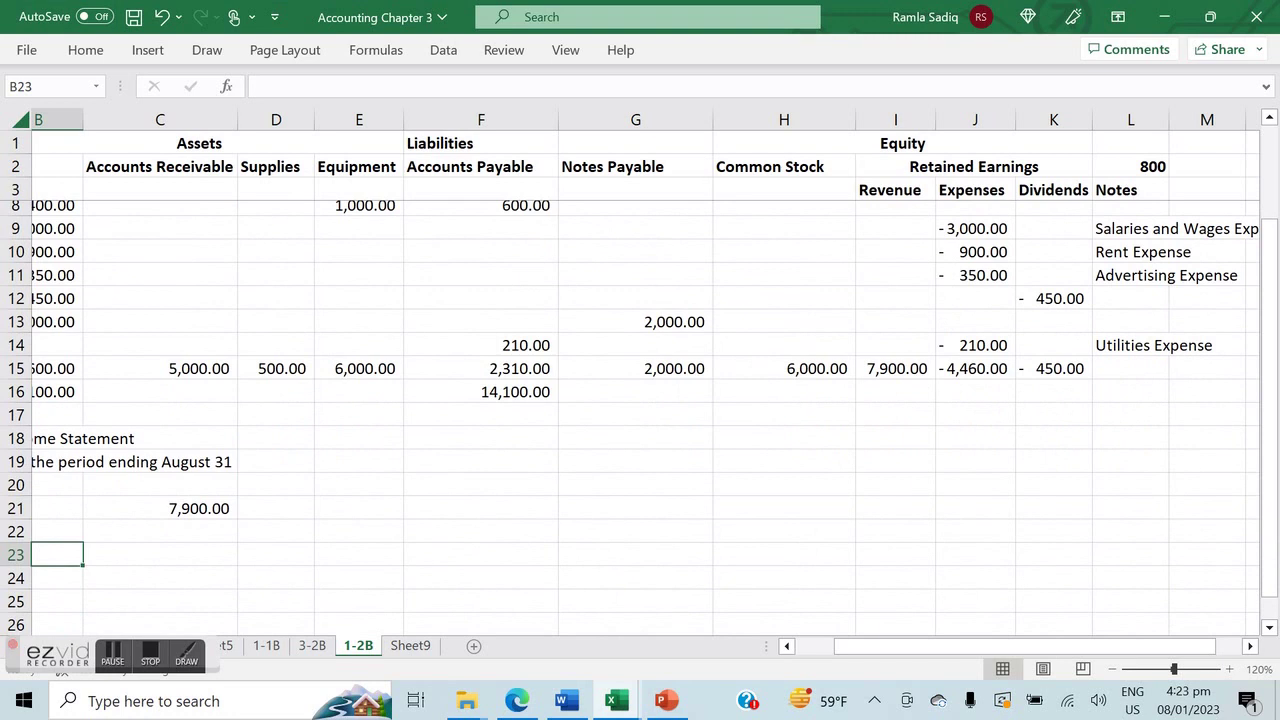
scroll(640, 380, "left", 2)
scroll(640, 380, "right", 1)
scroll(640, 380, "left", 1)
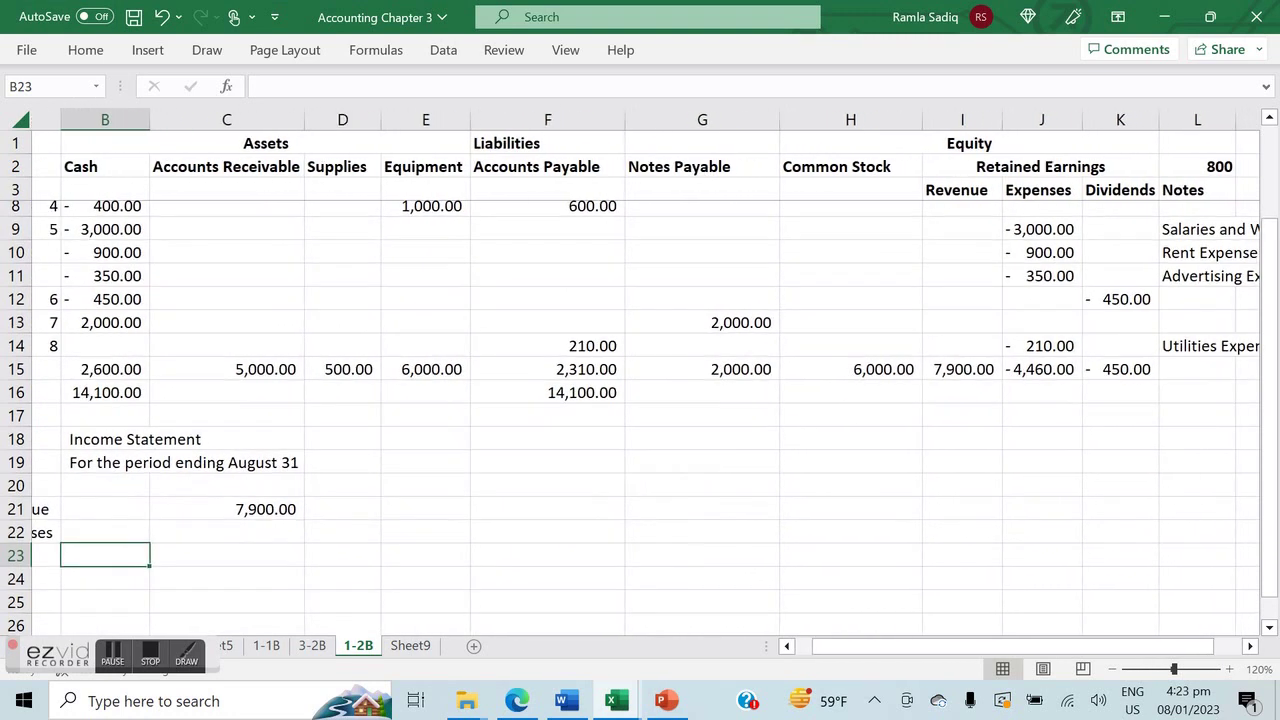
type("=S")
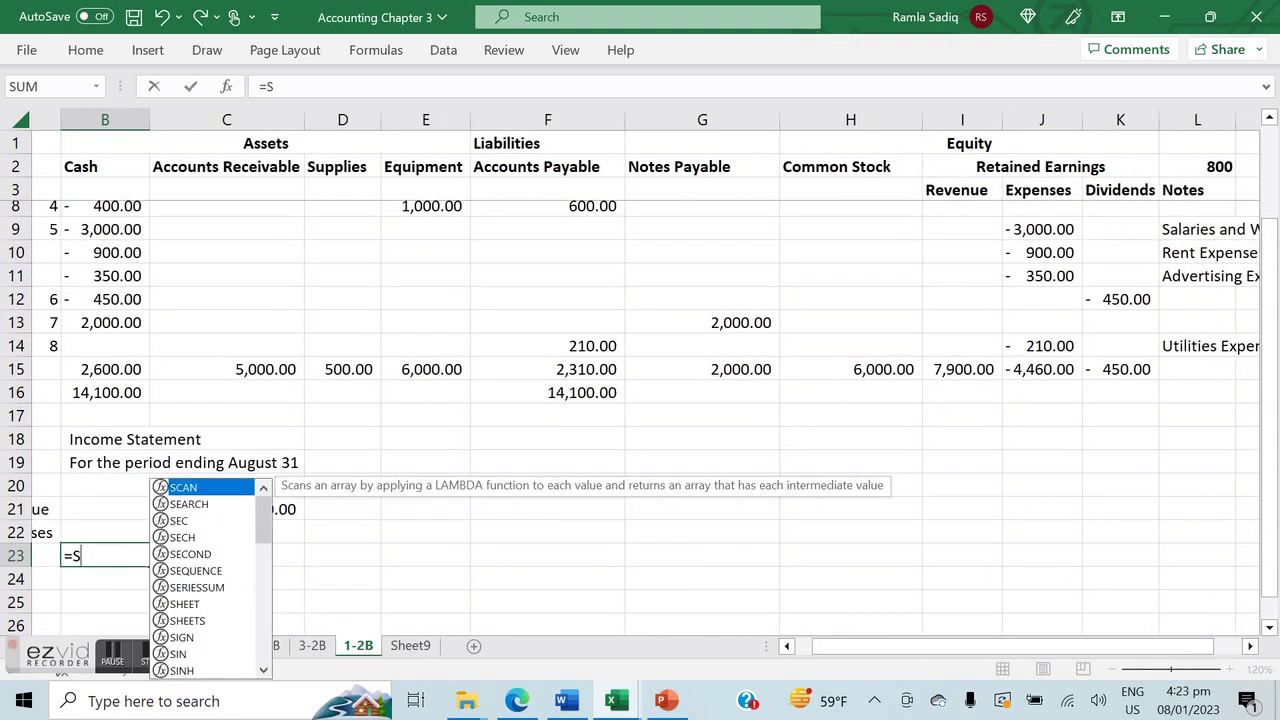
type("alaries and W")
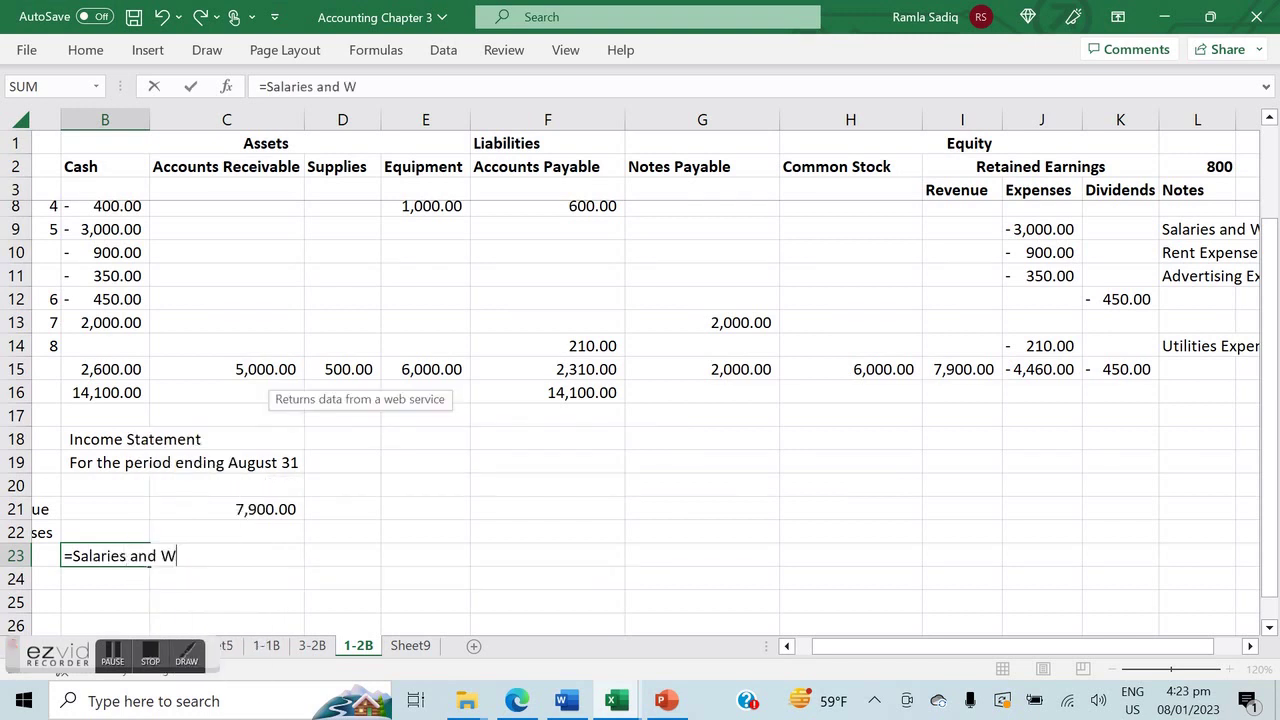
type("ages Expnese")
key("BackSpace")
key("BackSpace")
key("BackSpace")
key("BackSpace")
type("ense")
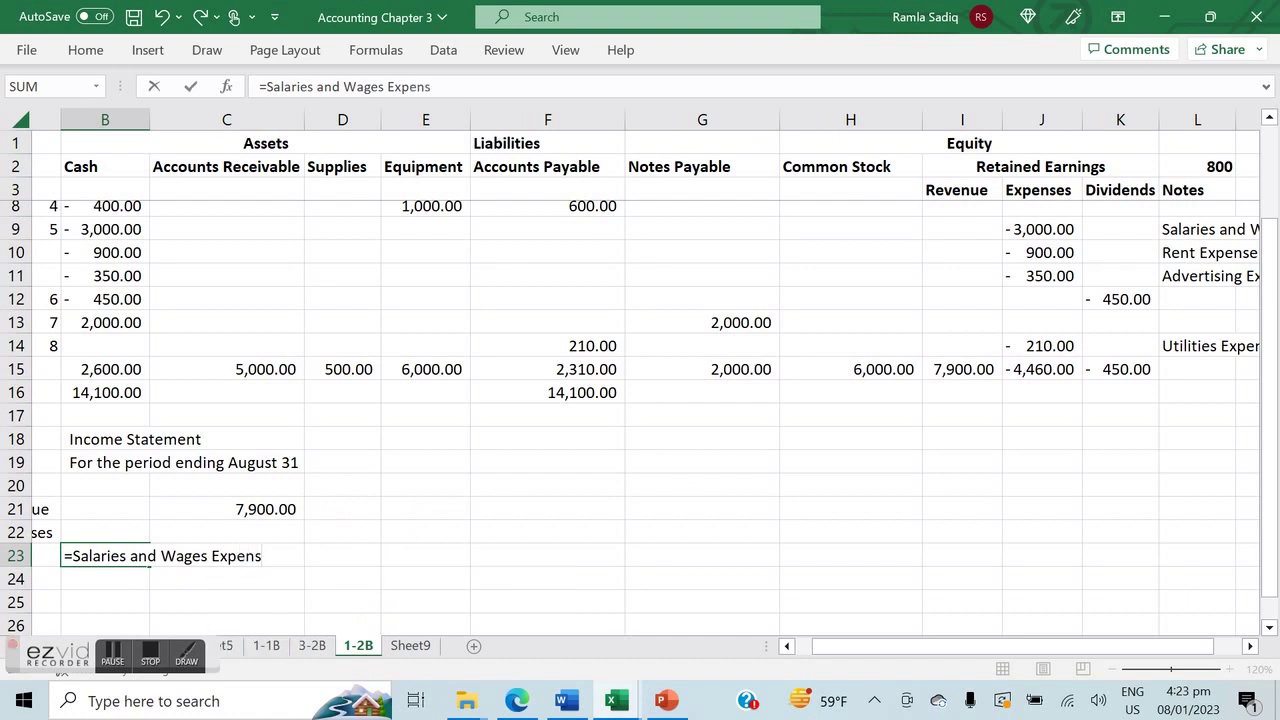
key("Return")
Remove the leading equals sign from B23 so it holds plain text "Salaries and Wages Expense".
key("Up")
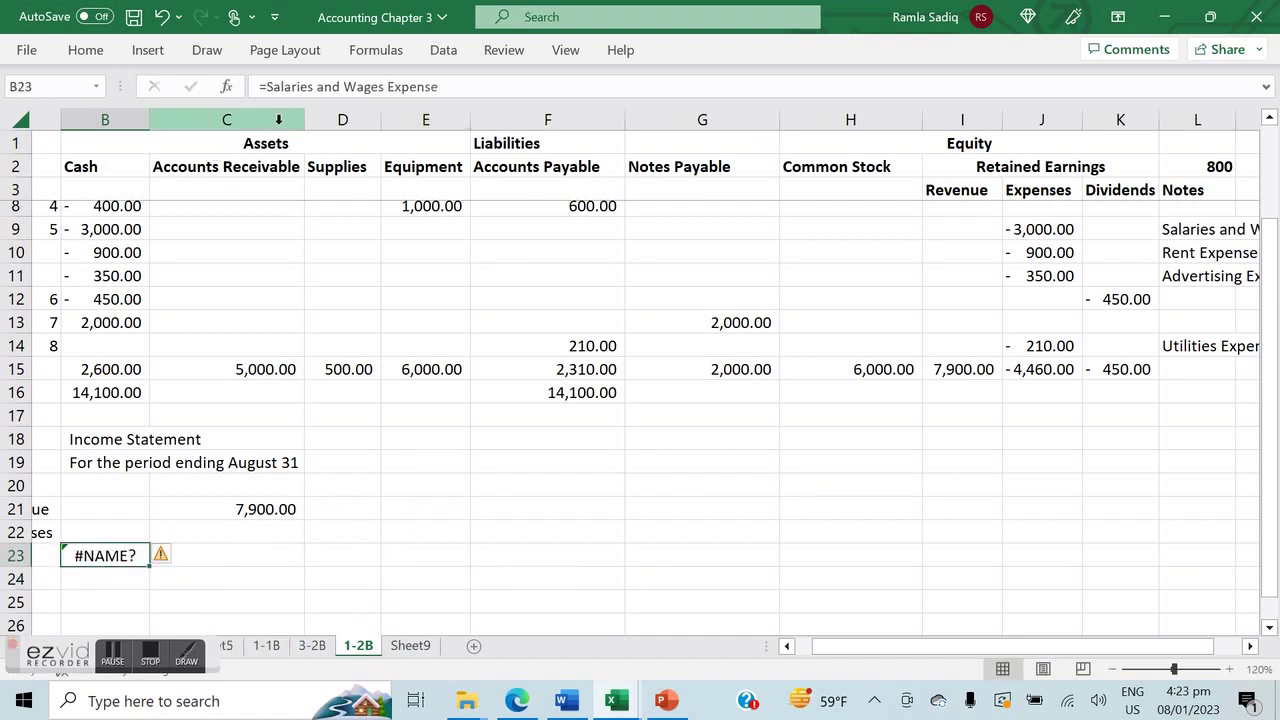
left_click(268, 86)
key("BackSpace")
key("Return")
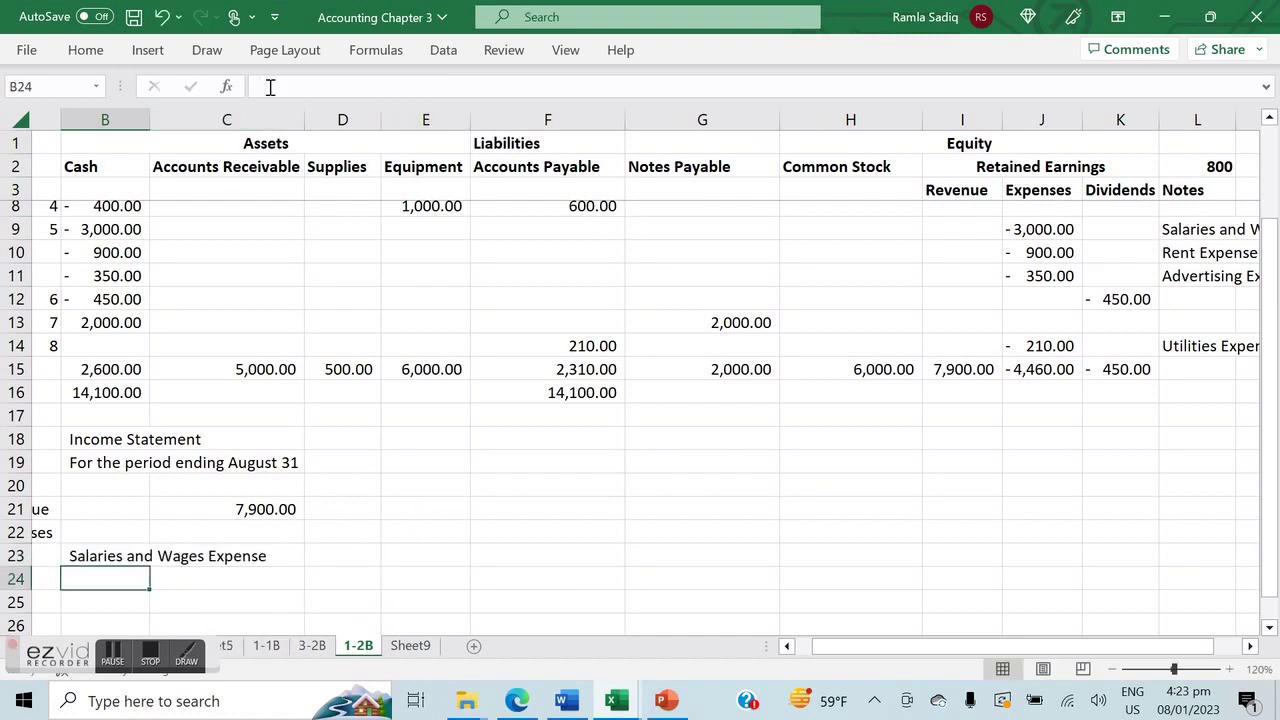
List the remaining expense labels in B24:B26: "Rent Expense", "Advertising Expense" and "Utilities Expense".
type("Rent Expense")
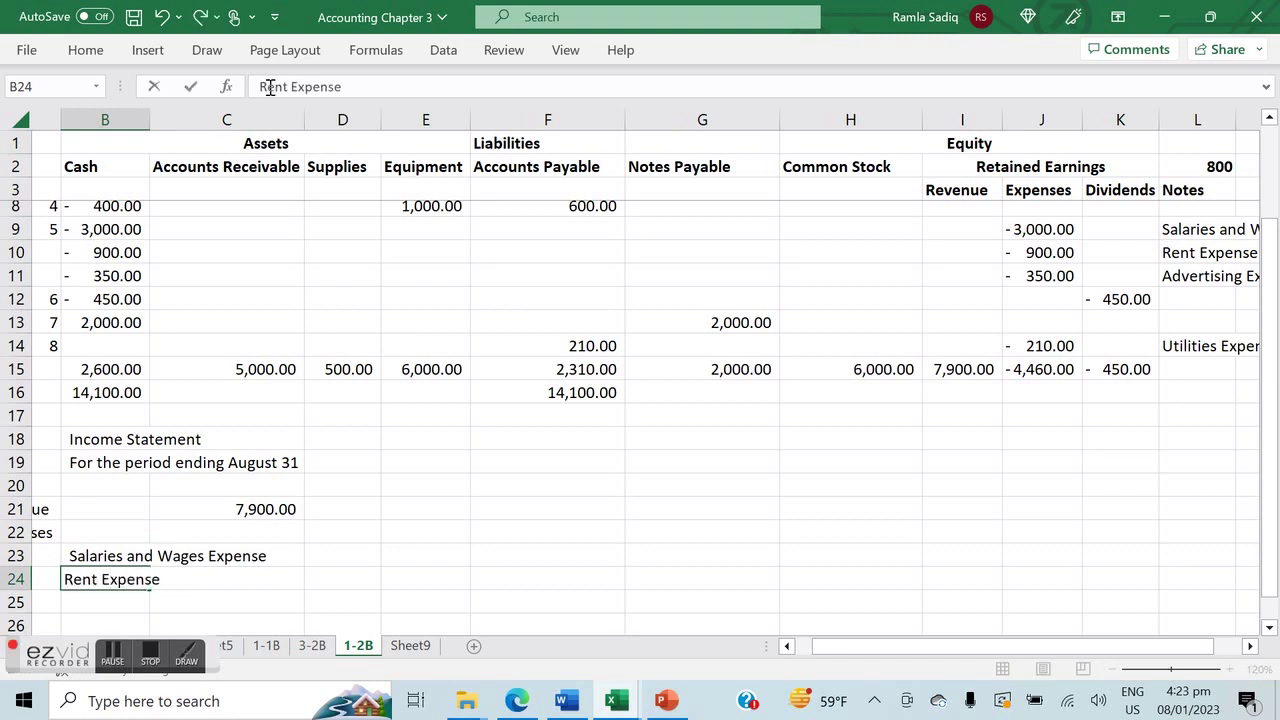
key("Return")
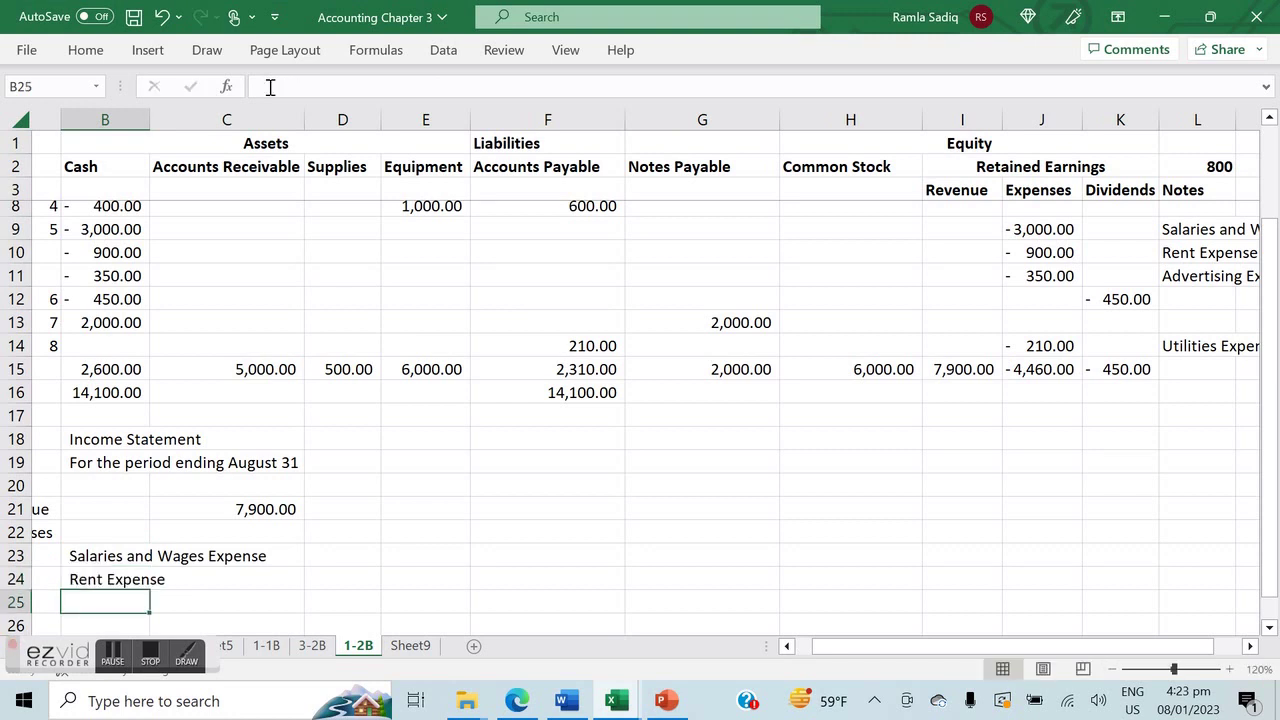
type("Adv")
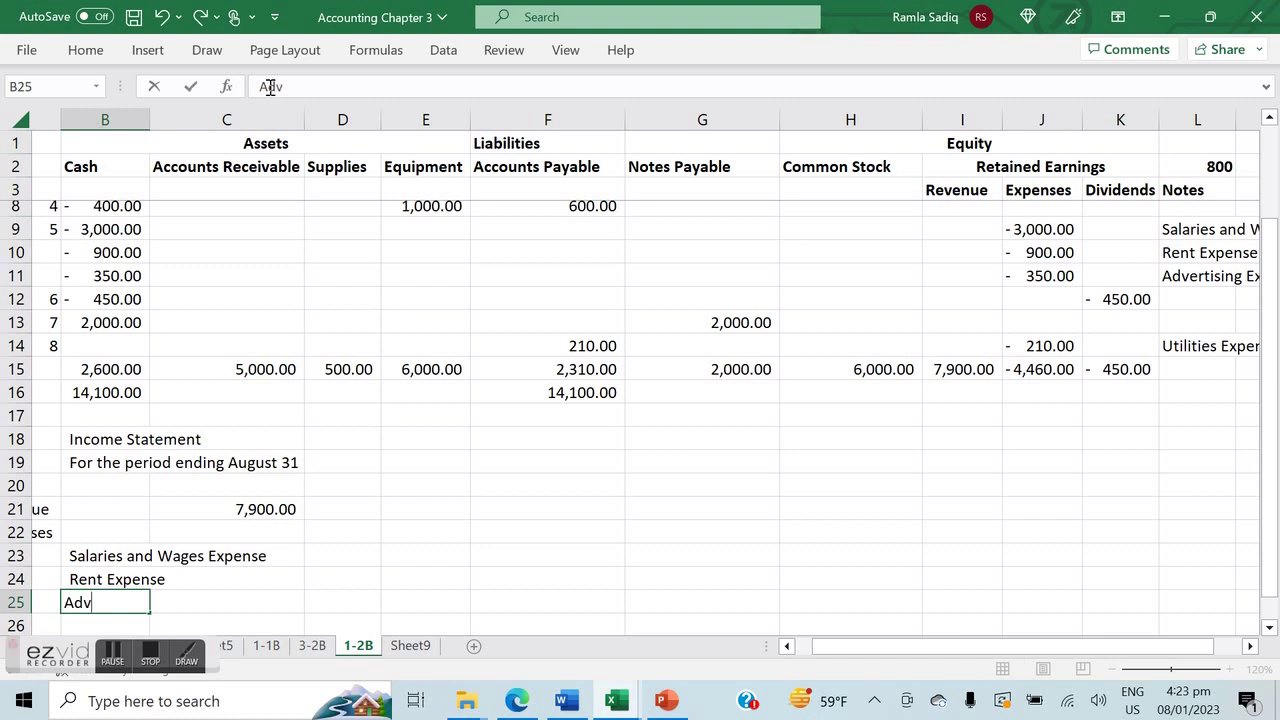
type("ertising Expense")
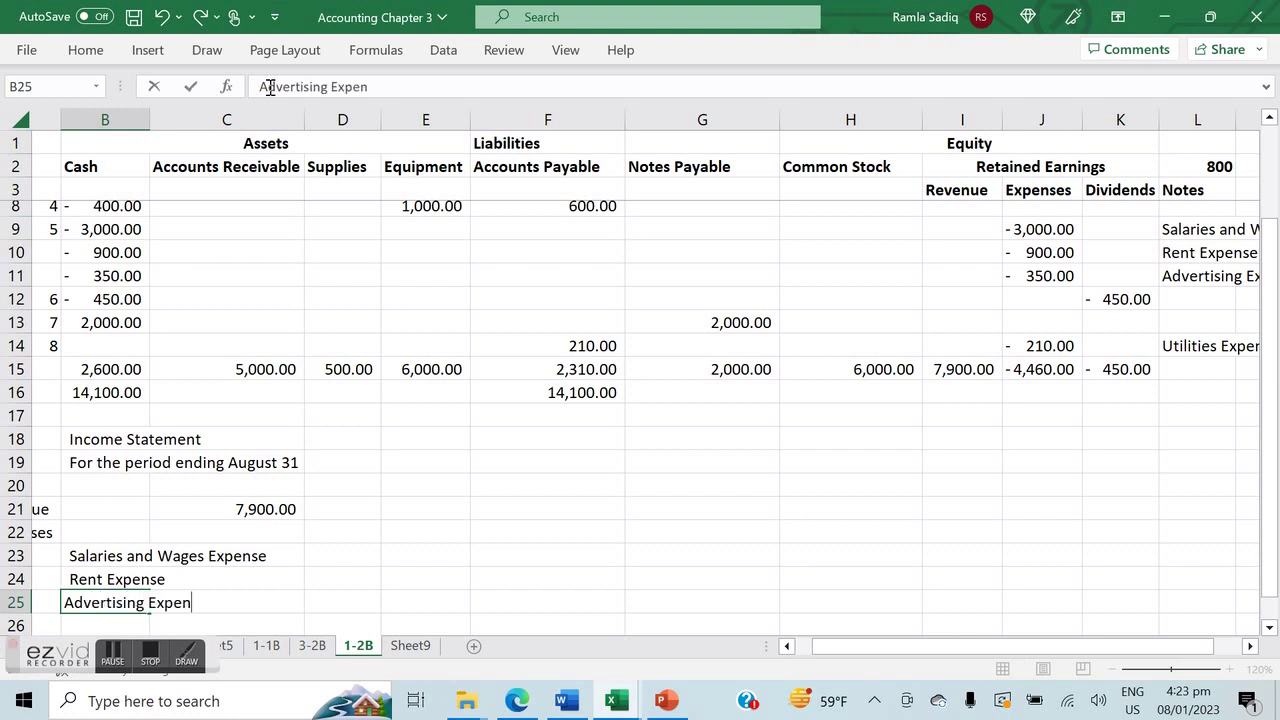
key("Return")
type("Utilities")
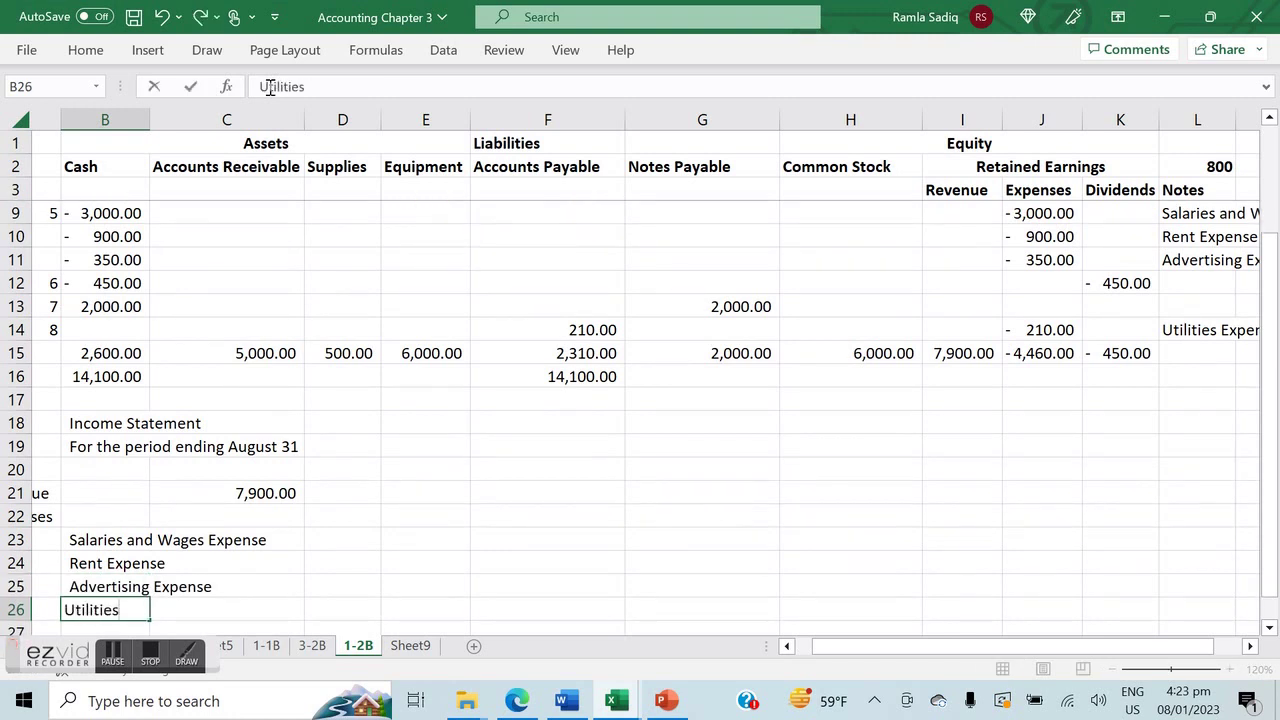
type(" Expense")
key("Return")
Enter 3000 in D23 as the salaries and wages expense amount.
key("Up")
key("Up")
key("Up")
key("Up")
key("Right")
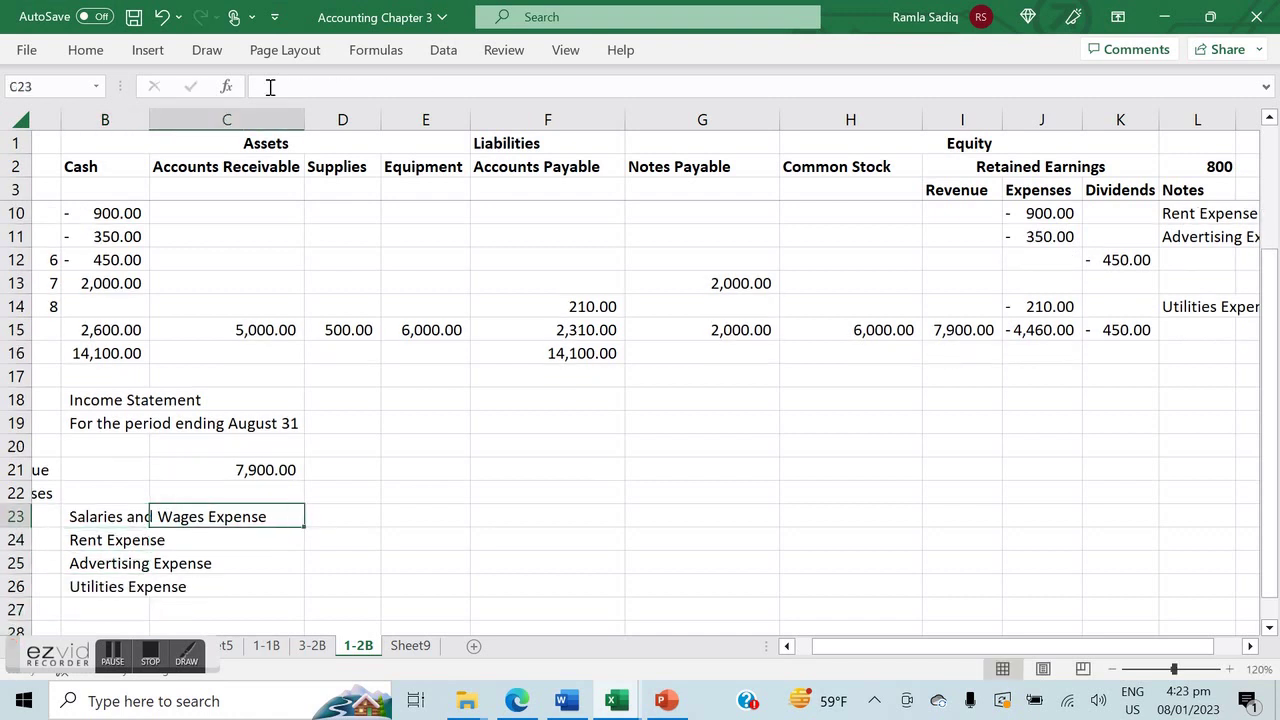
key("Right")
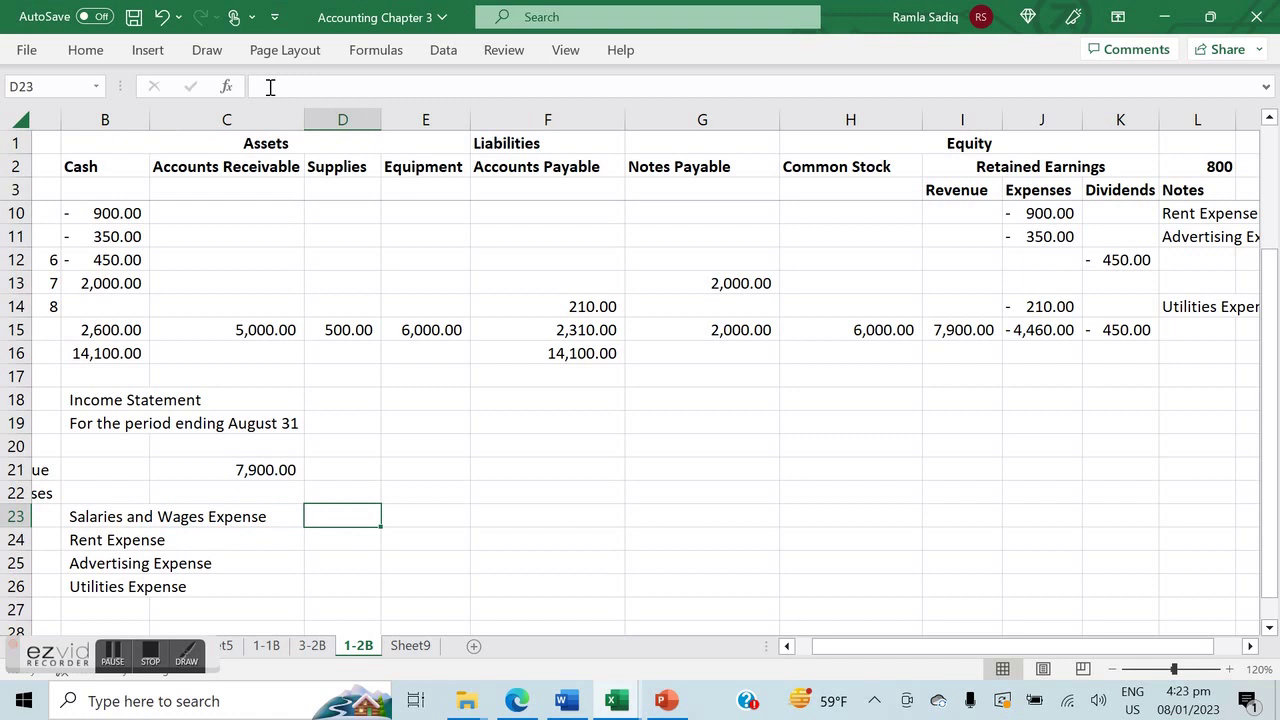
scroll(640, 400, "up", 2)
scroll(640, 400, "down", 2)
scroll(640, 400, "up", 2)
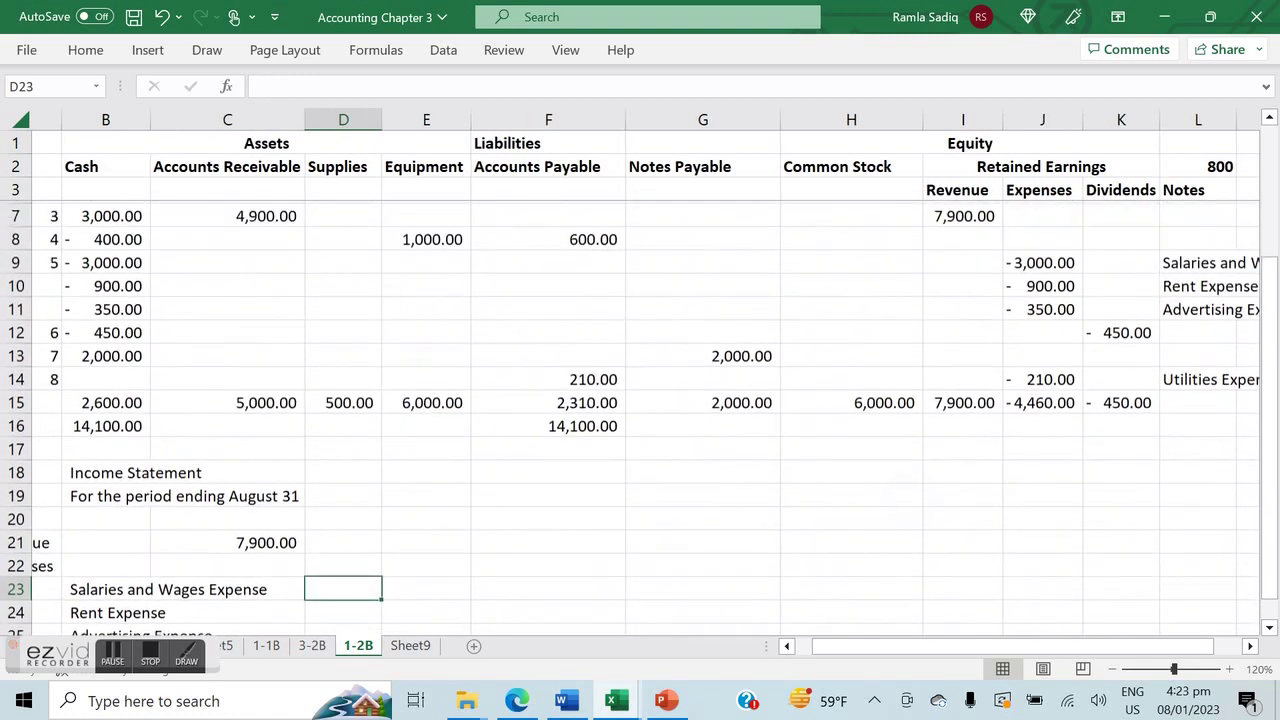
type("3000")
key("Return")
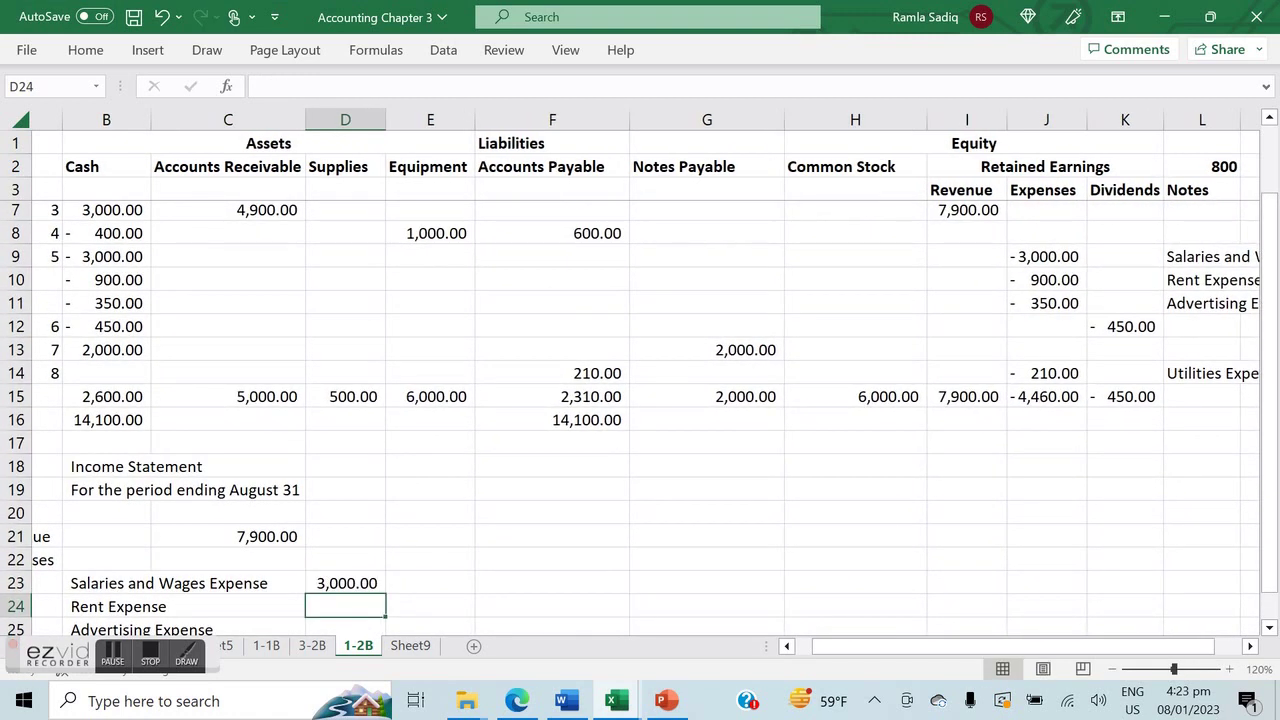
Fill D24:D26 with the rent, advertising and utilities expense amounts: 900, 350 and 210.
type("900")
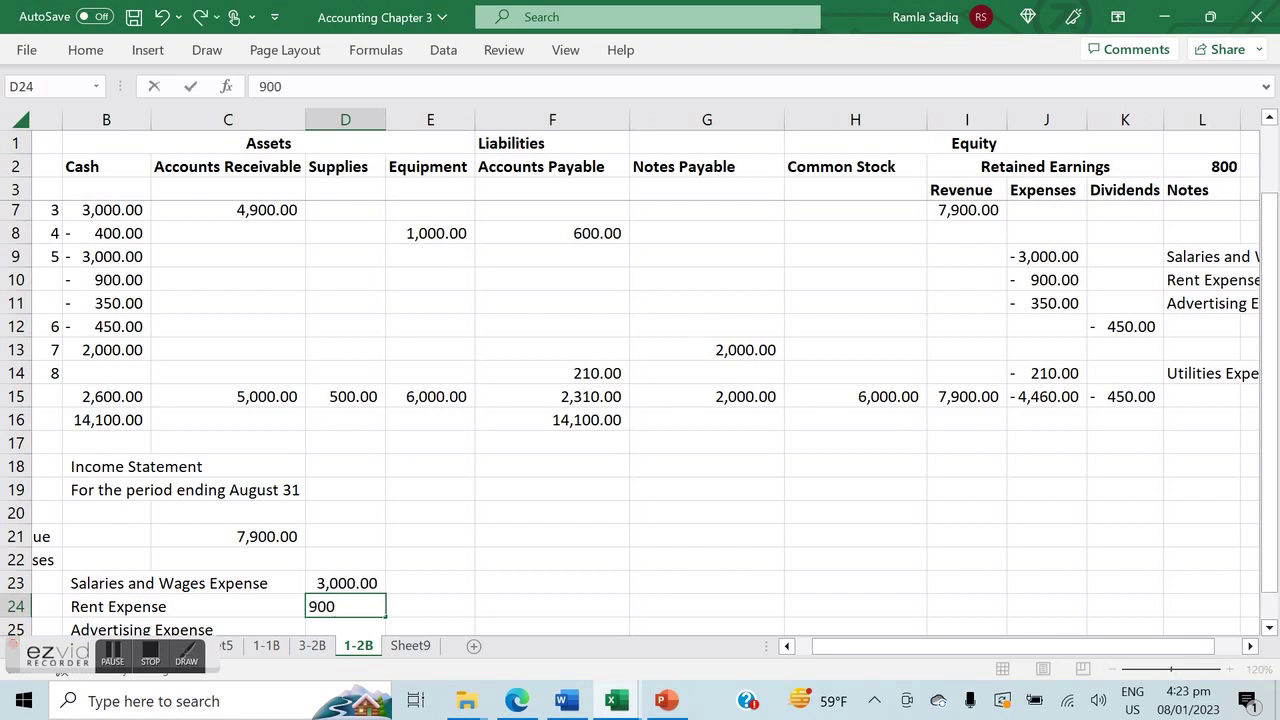
key("Return")
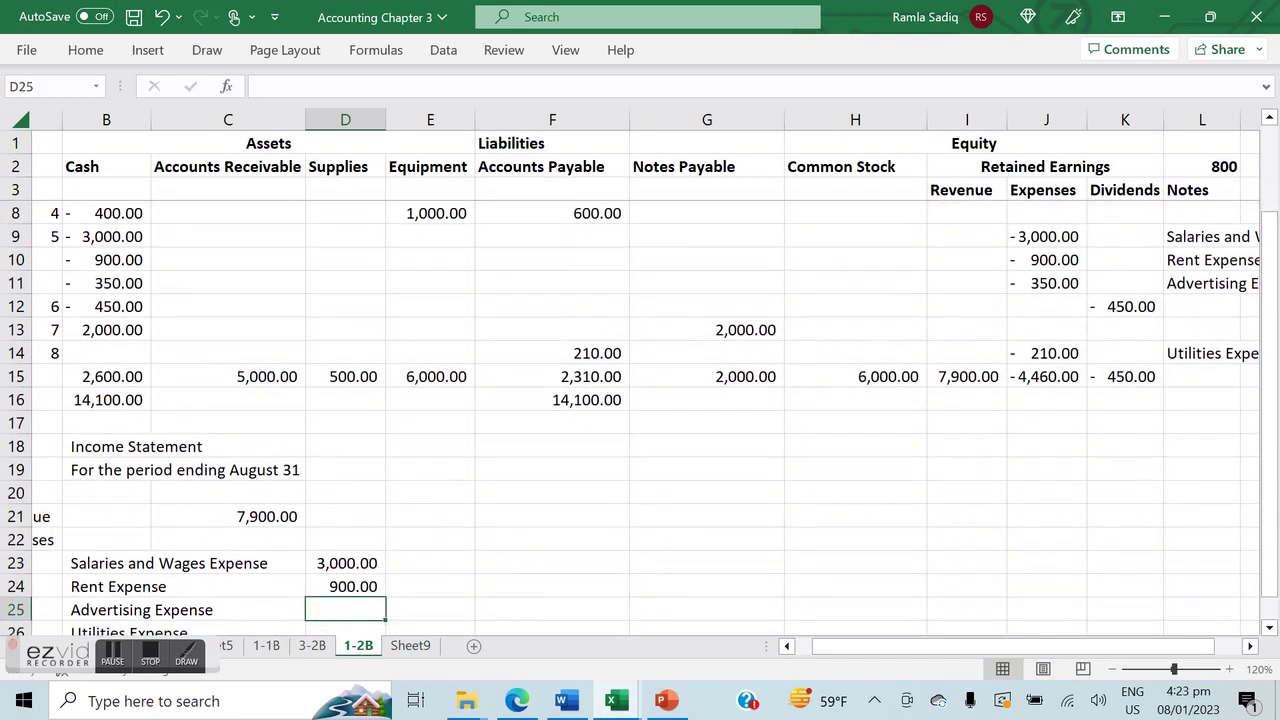
type("350")
key("Return")
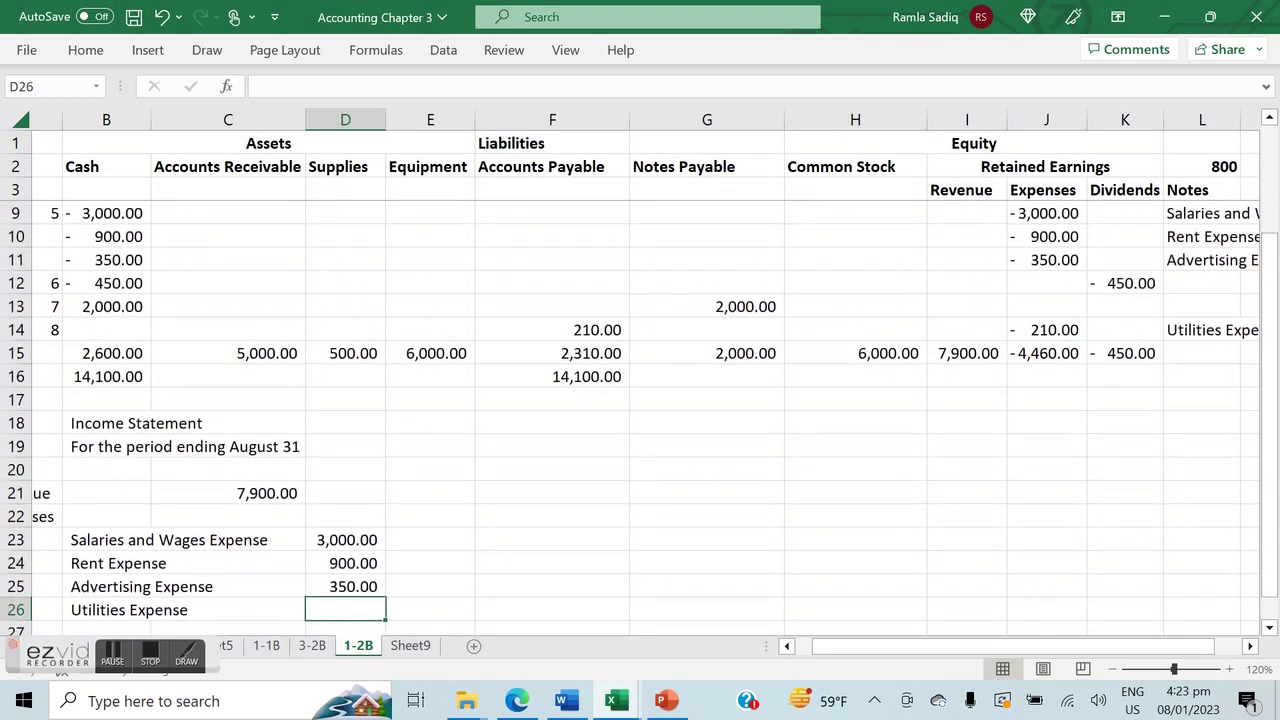
type("210")
key("Return")
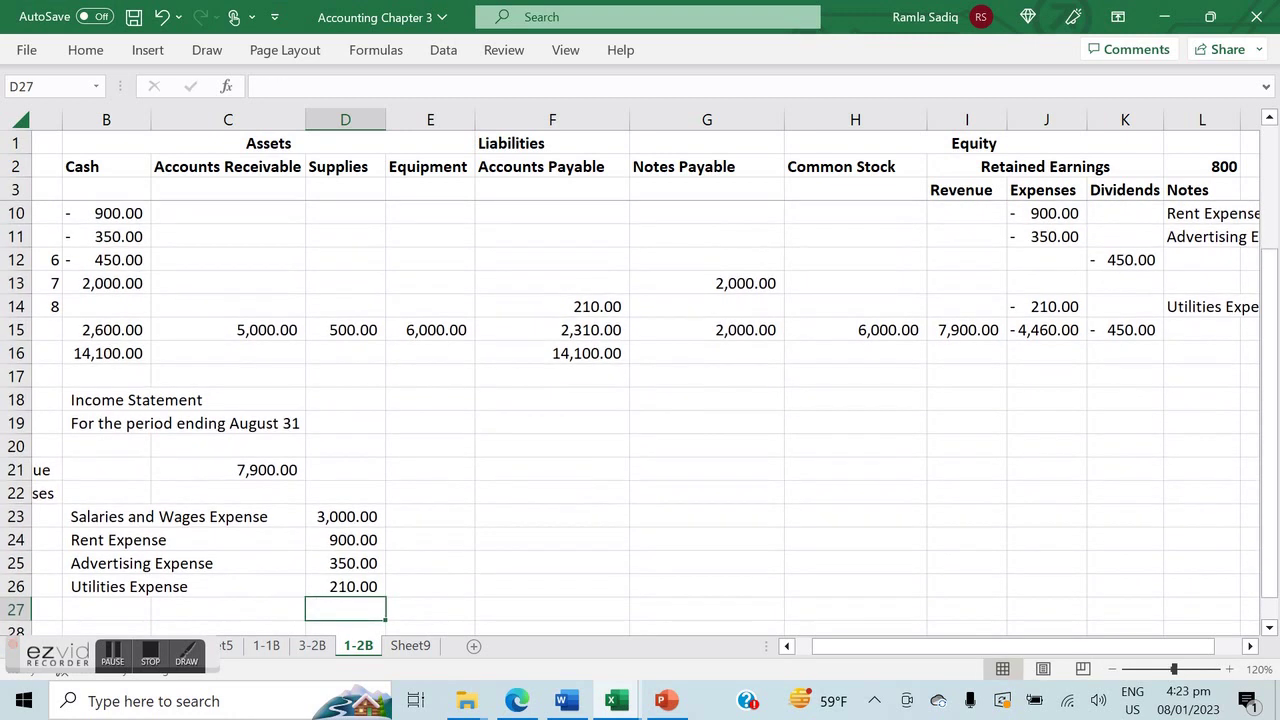
Label B27 "Total Expenses" below the expense lines.
key("Left")
key("Left")
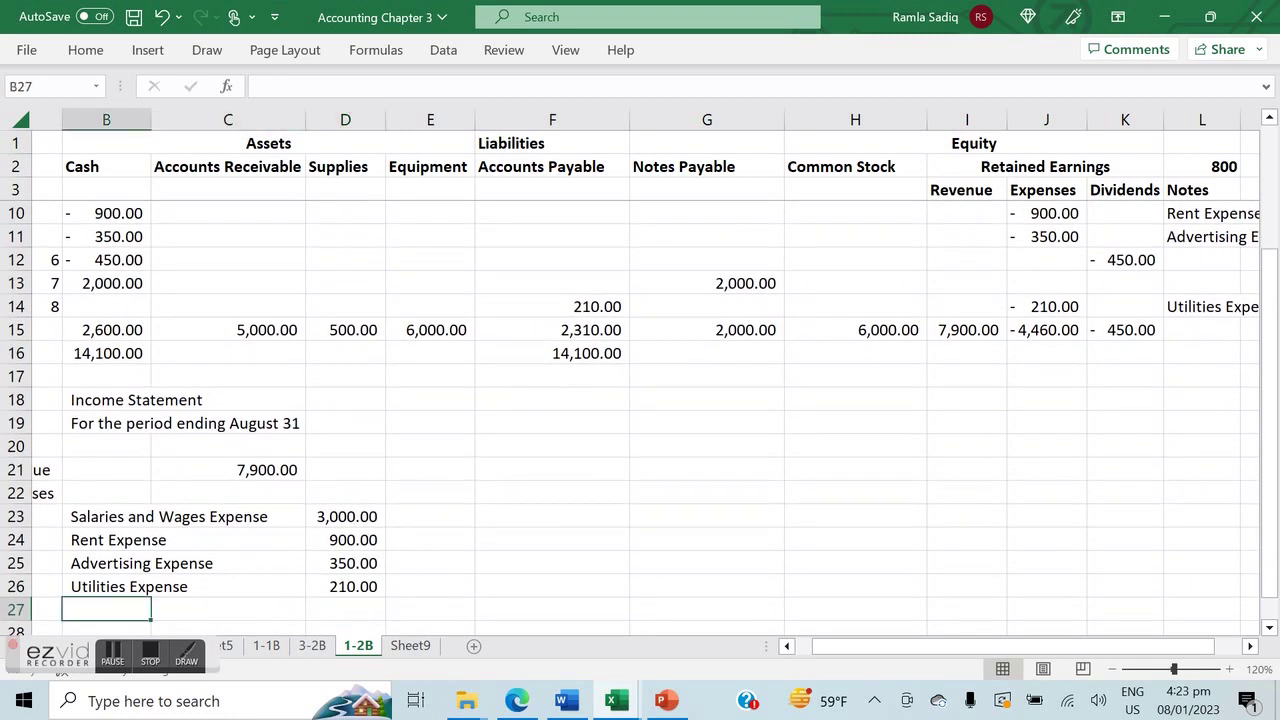
type("Total Expenses")
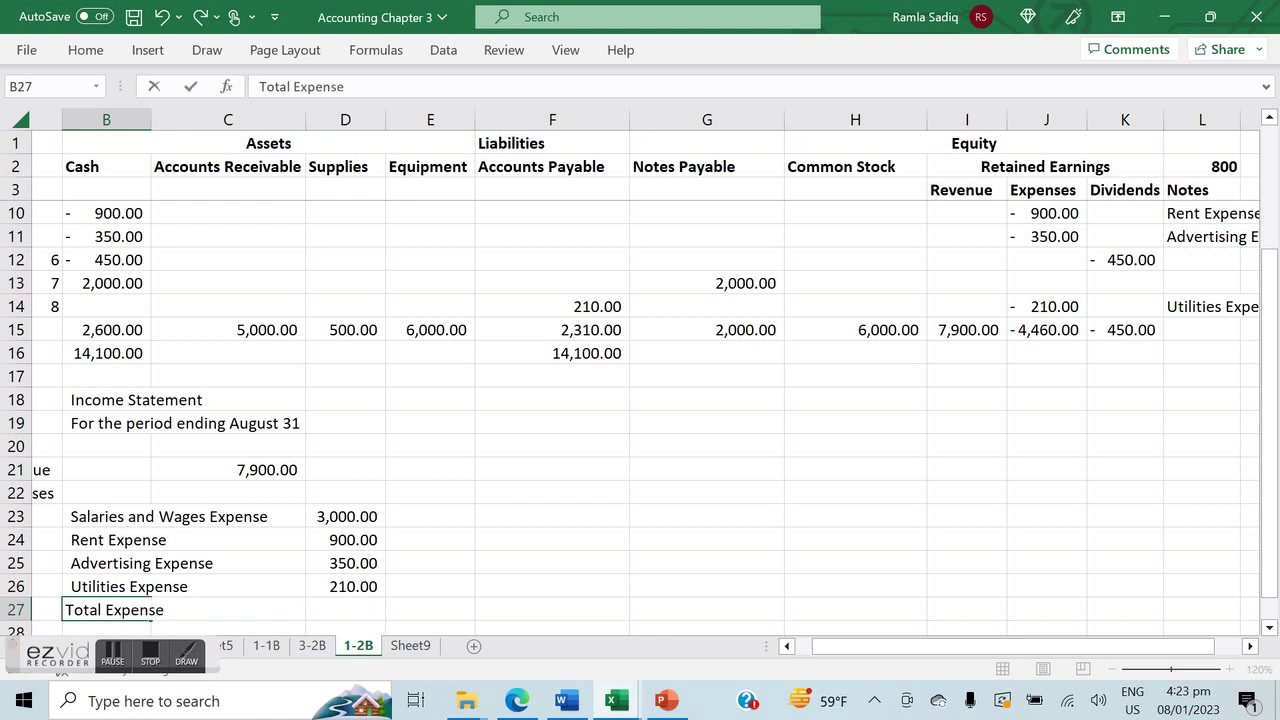
key("Return")
Total the expense amounts in D27 with =SUM(D23:D26).
key("Up")
key("Right")
key("Right")
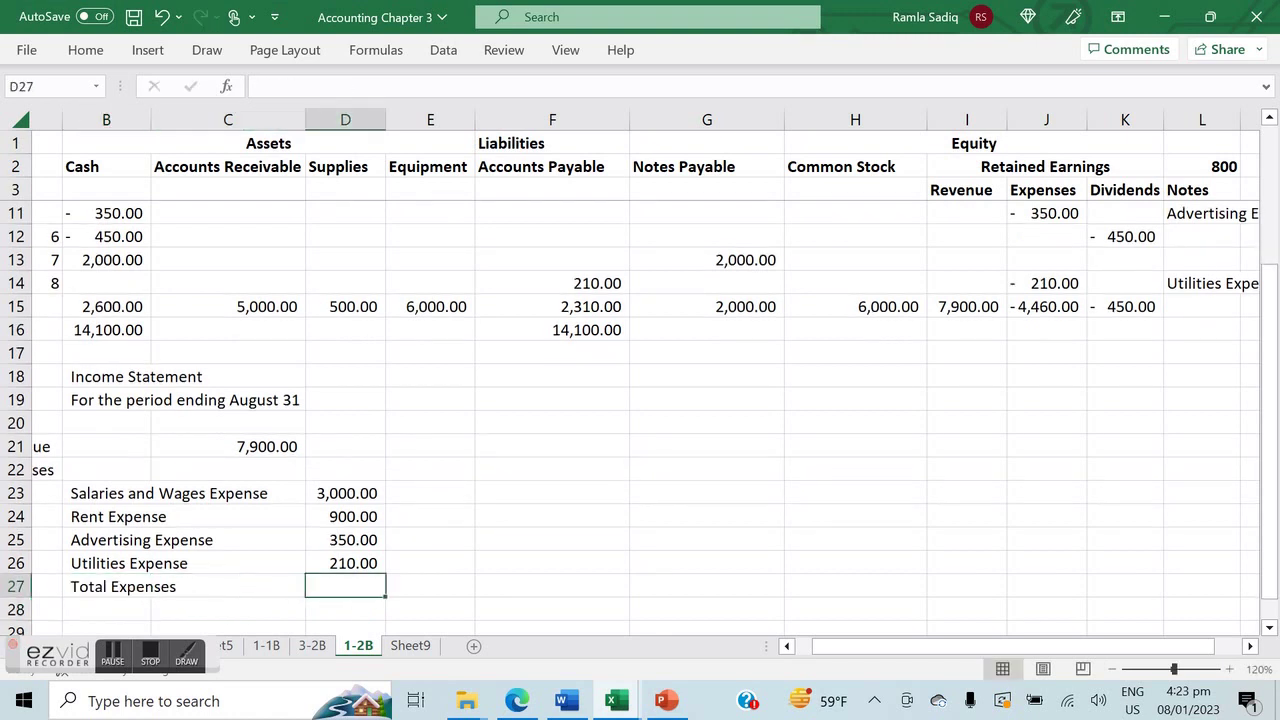
type("=SUM(")
key("Up")
key("shift+Up")
key("shift+Up")
key("shift+Up")
type(")")
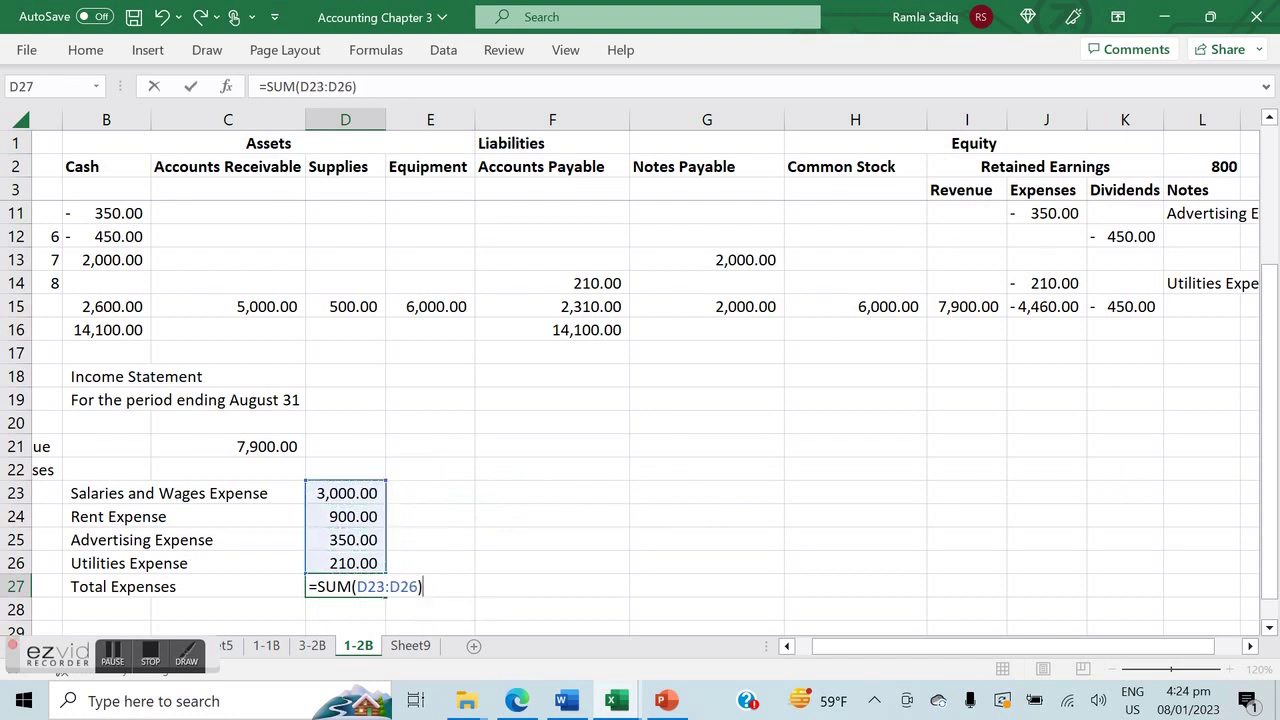
key("Return")
Label A28 "Net Income" as the closing line of the income statement.
key("Left")
key("Left")
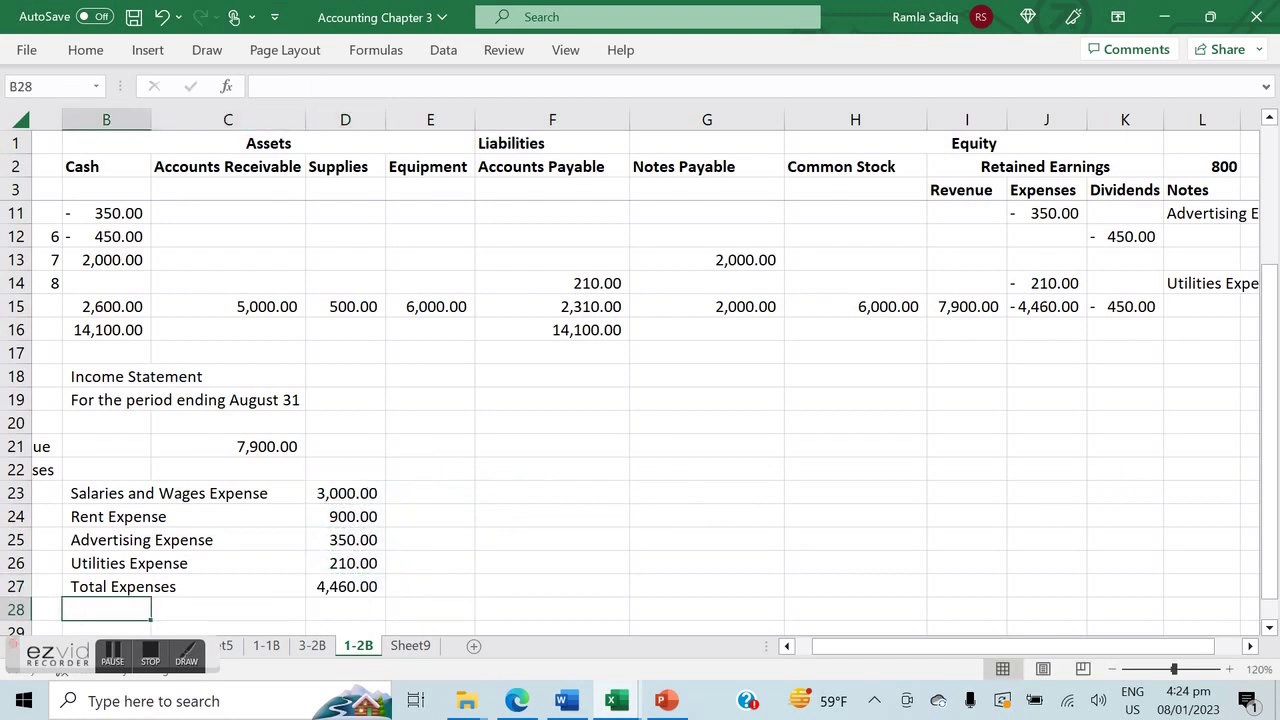
key("Left")
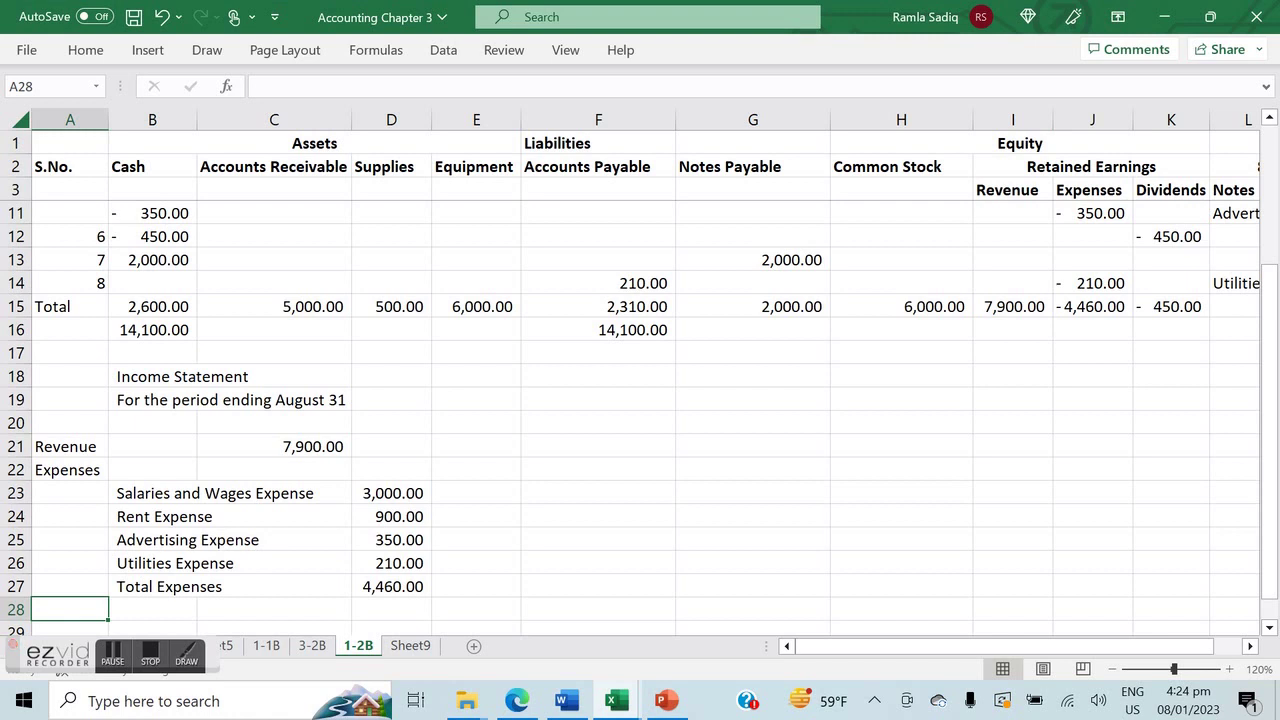
type("Net Income")
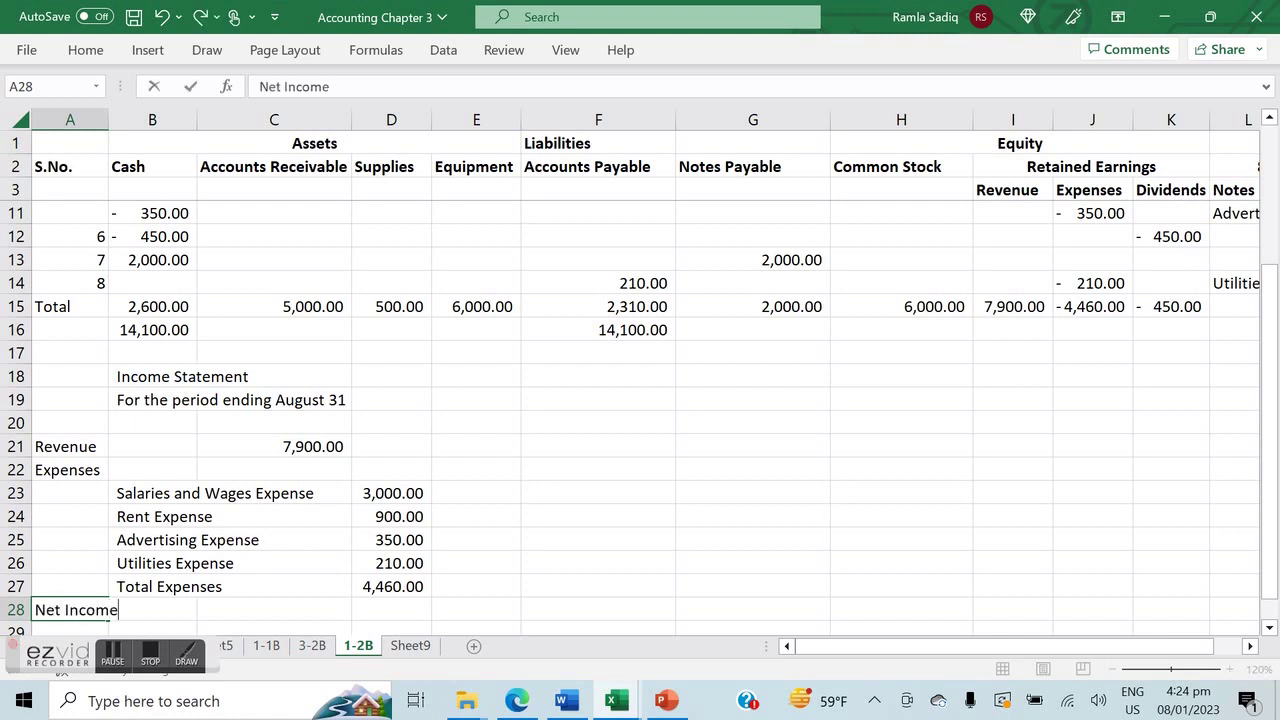
Calculate net income in E28 with =C21-D27 and make the amount bold.
key("Right")
key("Right")
key("Right")
key("Right")
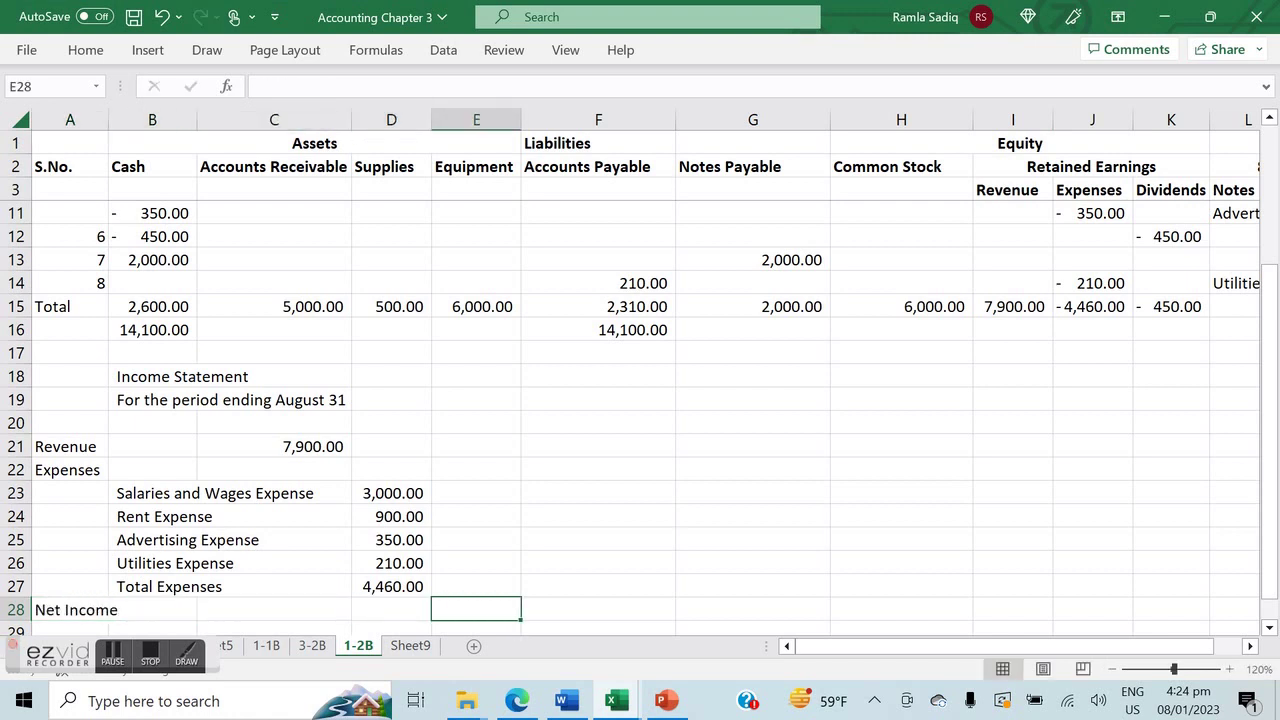
key("Left")
key("Right")
type("=")
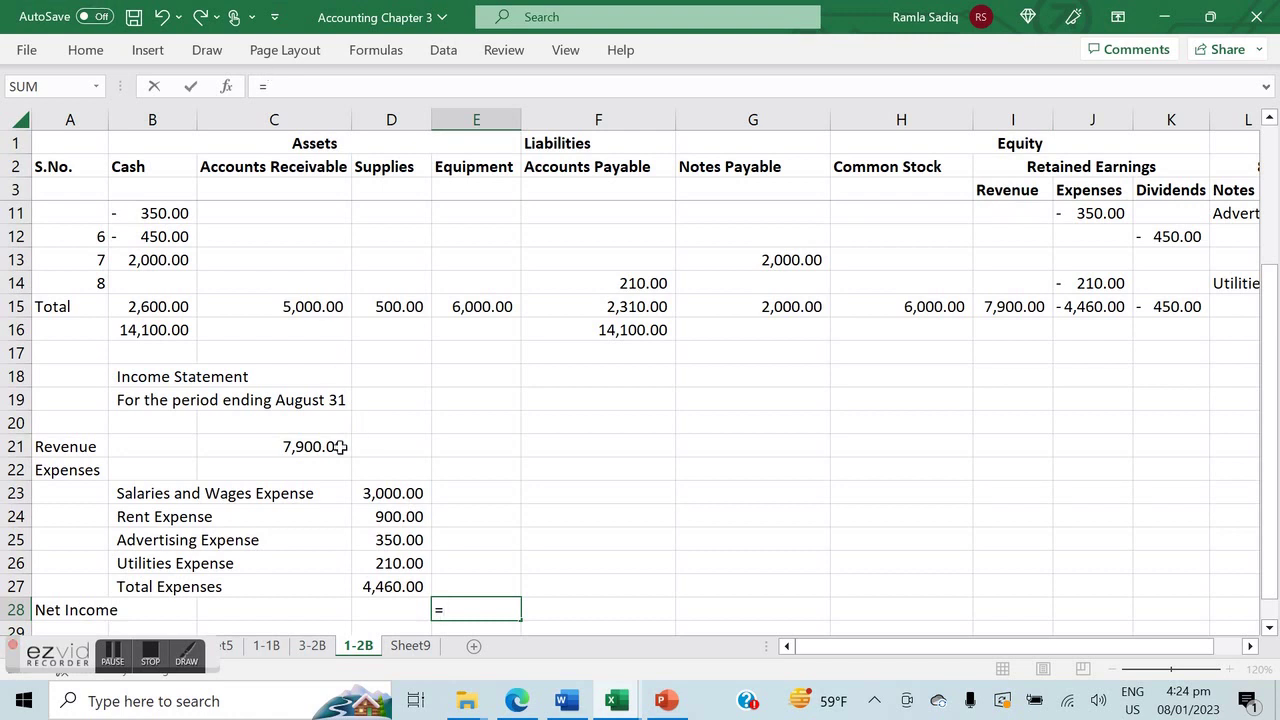
left_click(294, 446)
type("-")
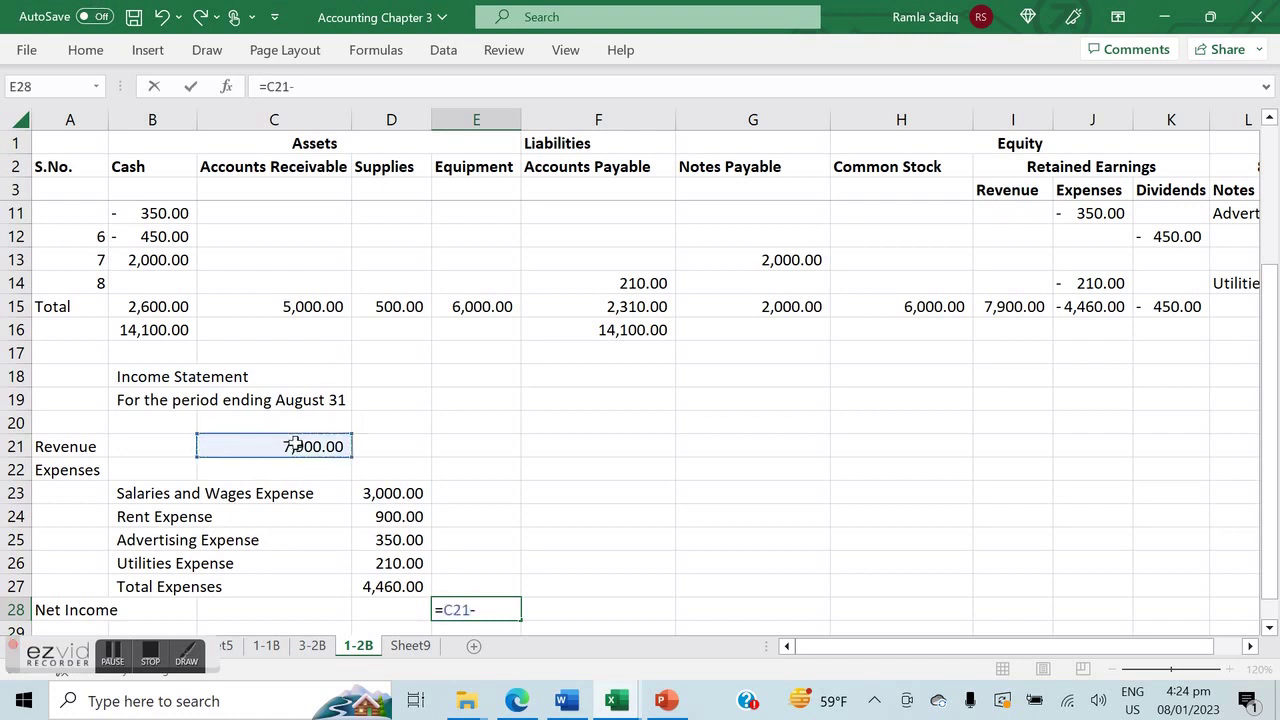
left_click(386, 588)
key("Return")
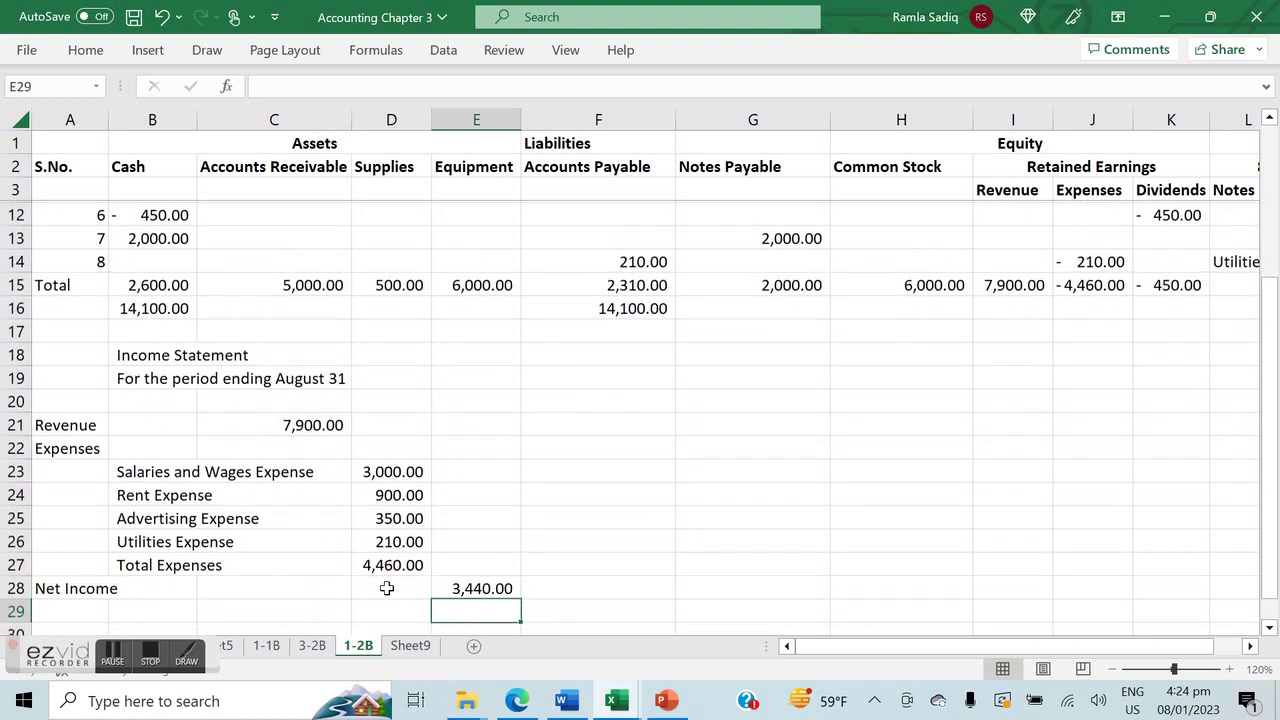
key("Up")
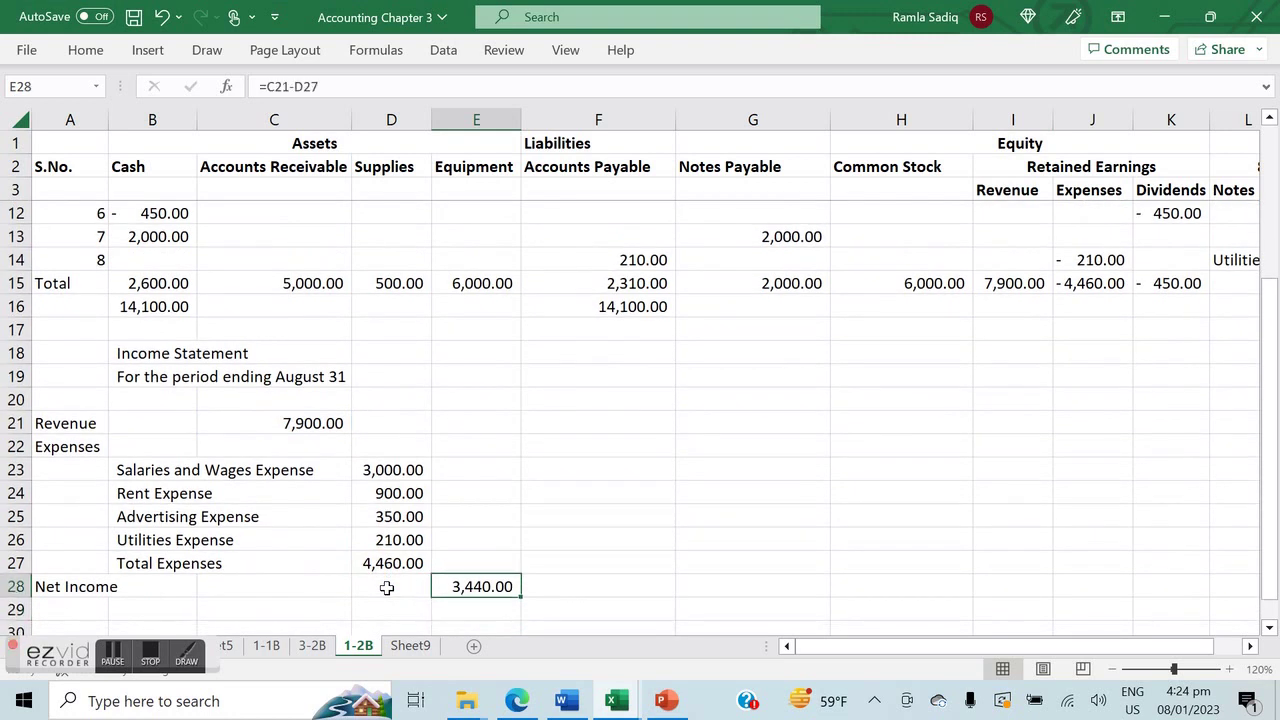
key("ctrl+b")
Enter the title "Statemetn of Changes in Retained Earnings" in G18 and the label "Retained Earning (beginning)" in G20.
left_click(748, 349)
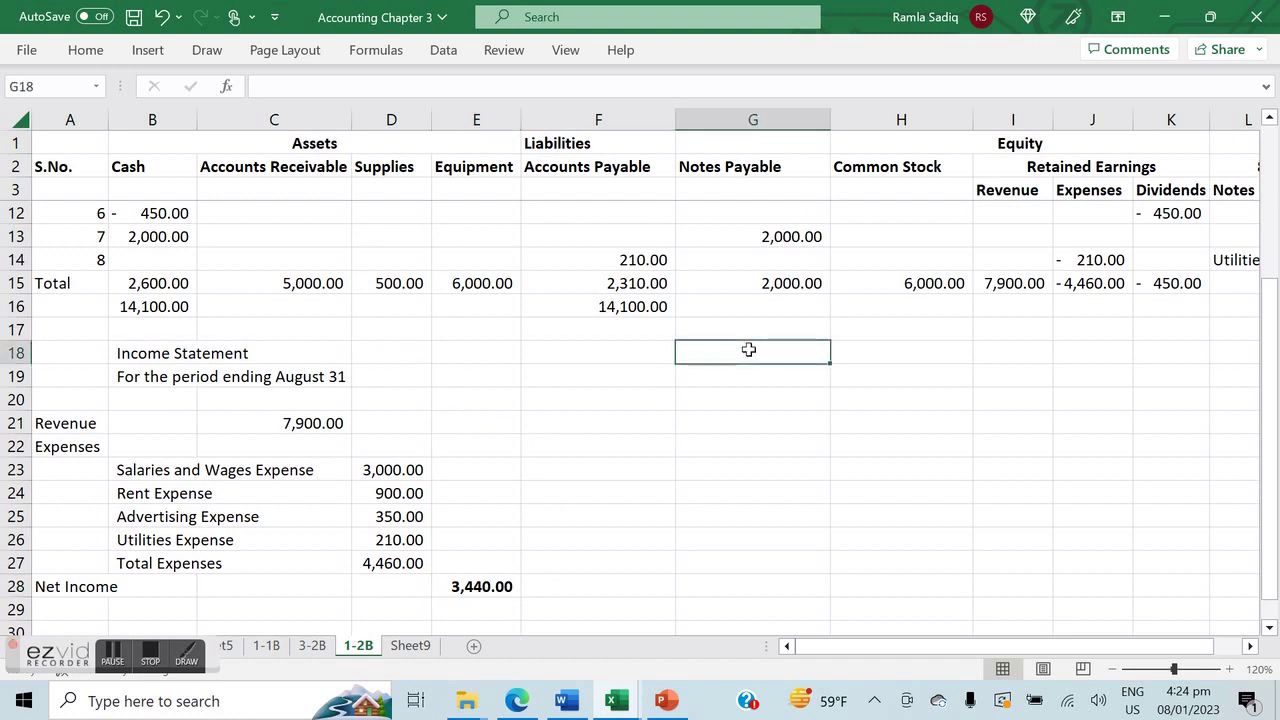
type("S")
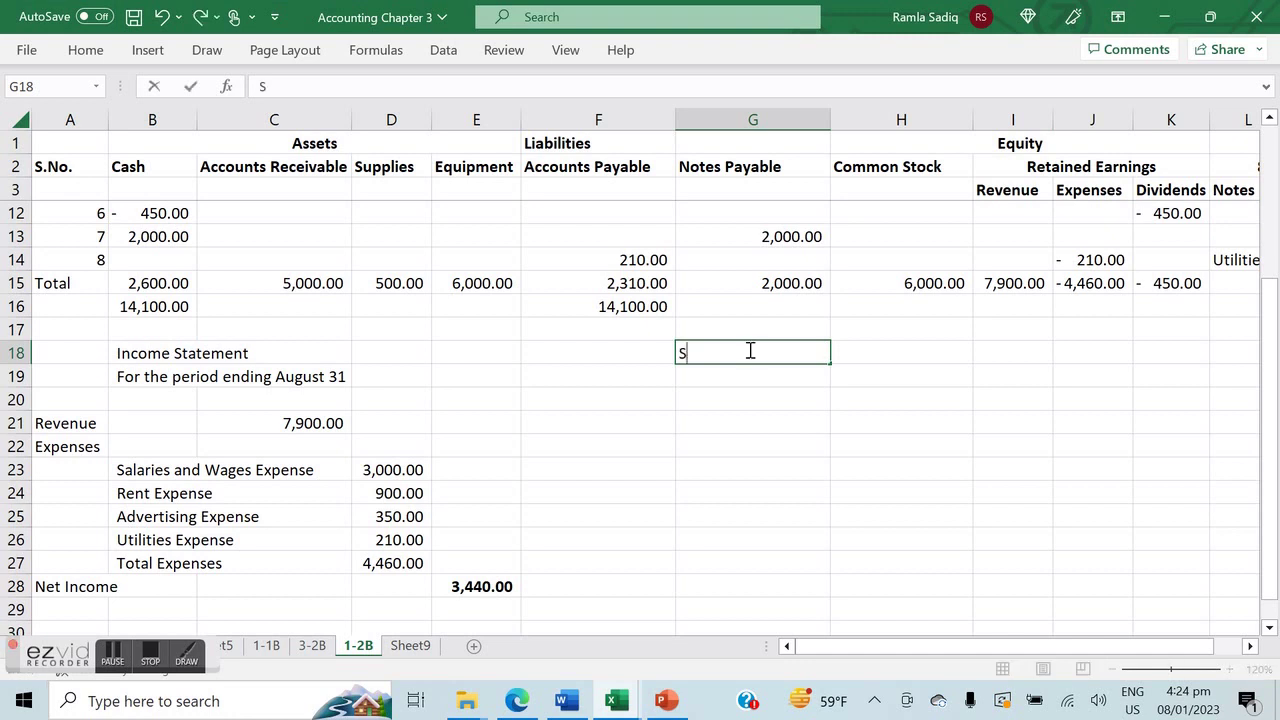
type("tatemetn of Changes")
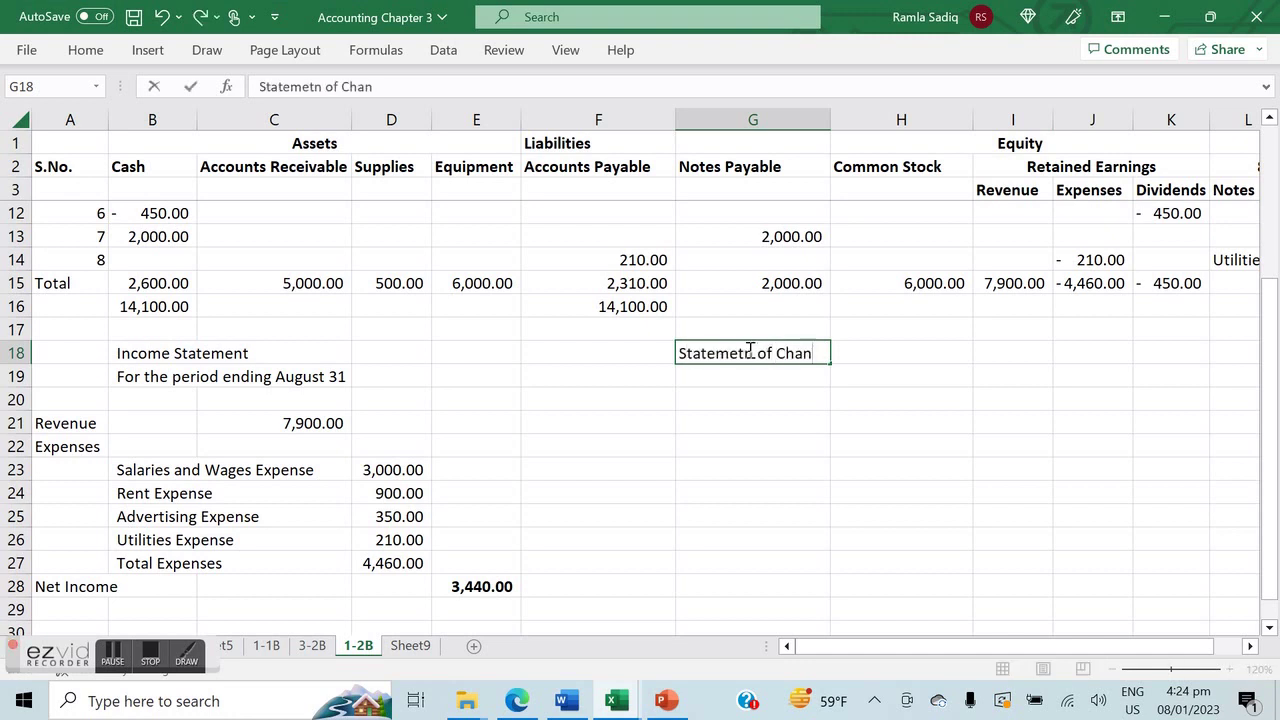
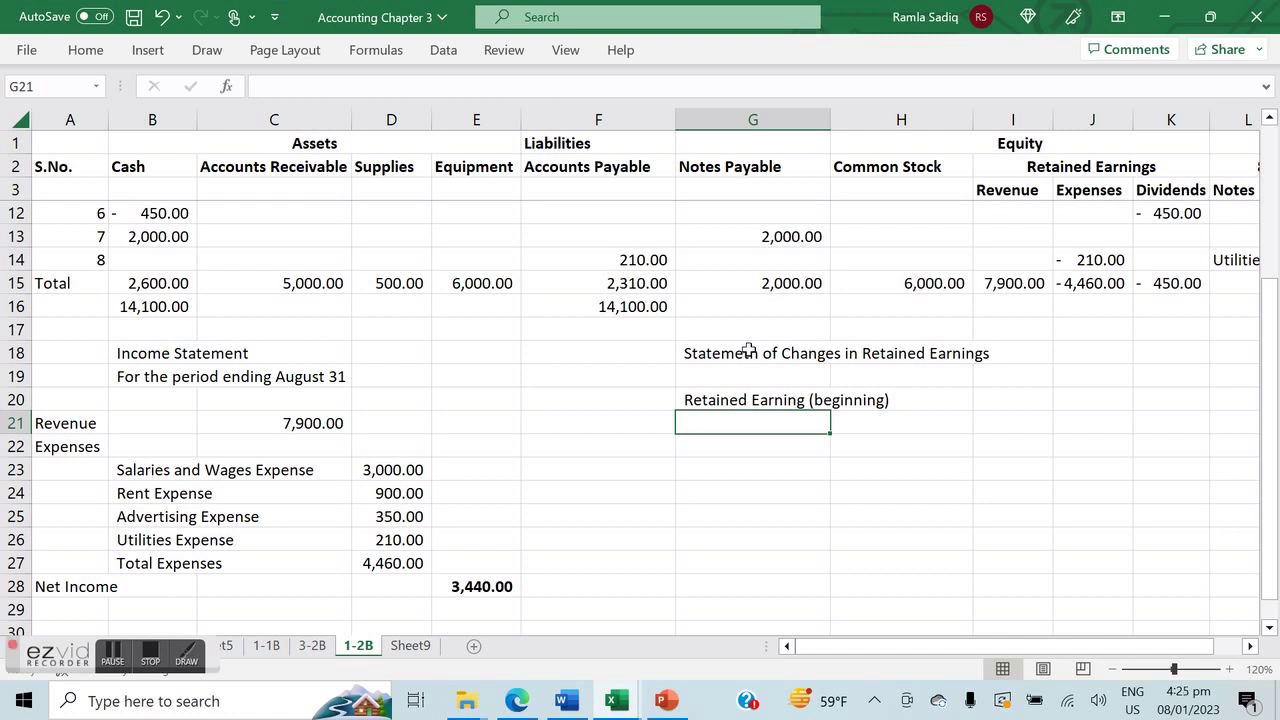
List the remaining retained earnings labels in G21:G23: "Add: Net Inocme", "Less: Dividends" and "Retained Earning (ending)".
type("A")
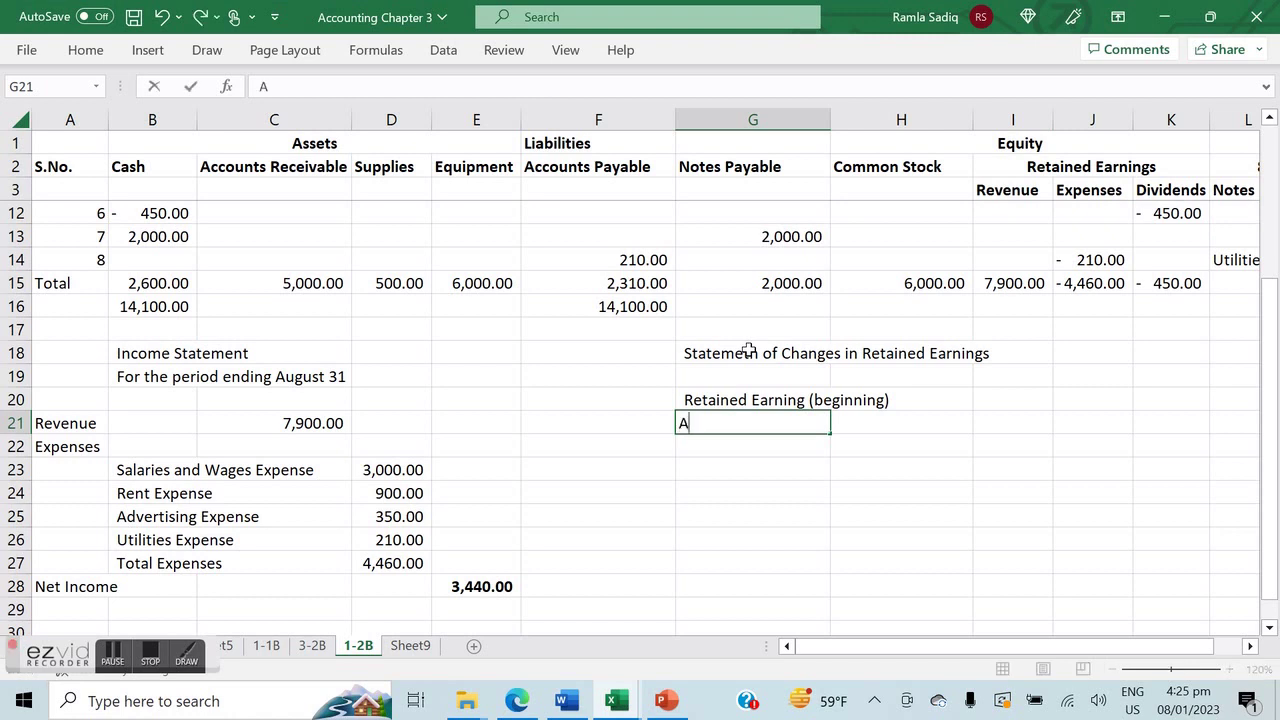
type("dd: Net Inocme")
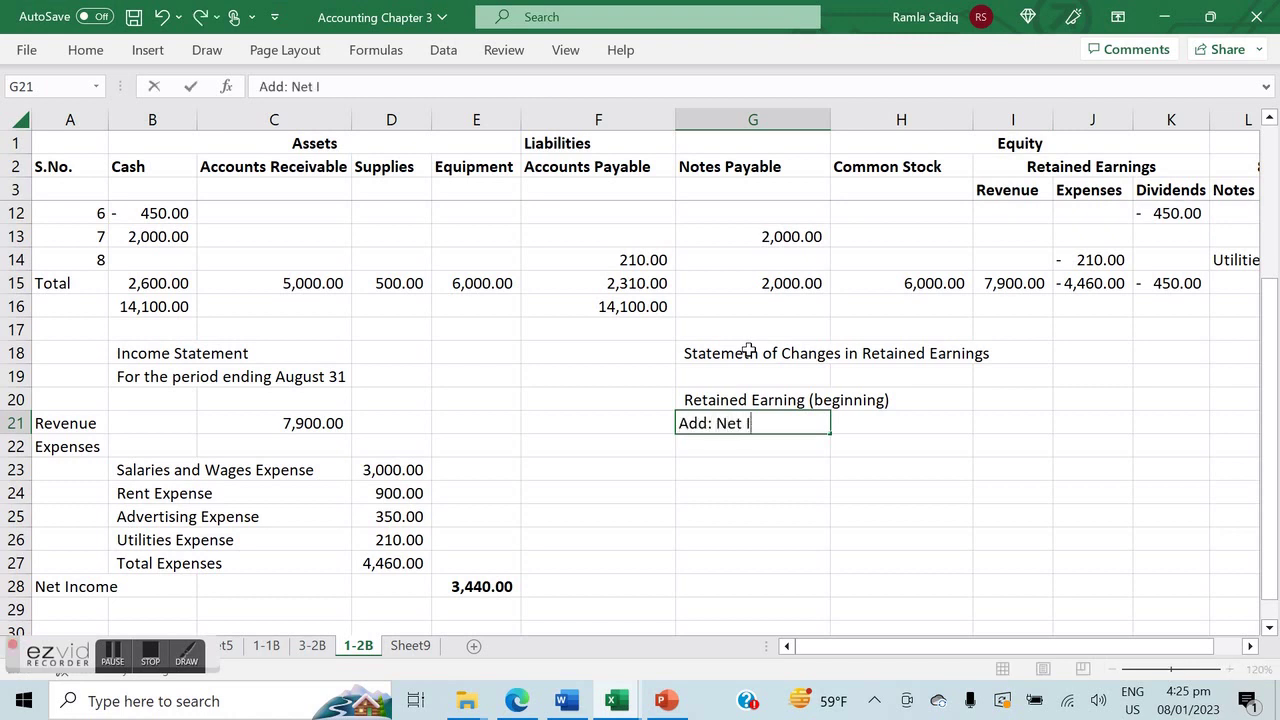
key("Return")
type("Les")
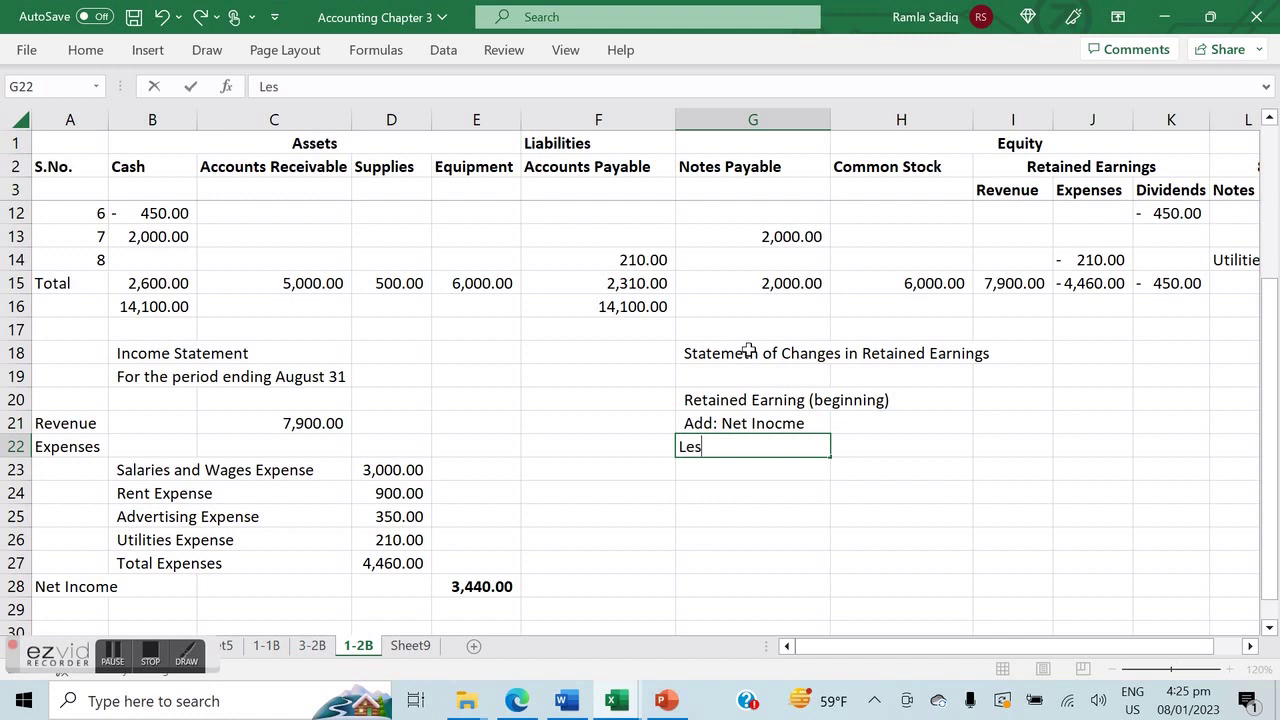
type("s: Dividends")
key("Return")
type("Retained Earning")
key("Delete")
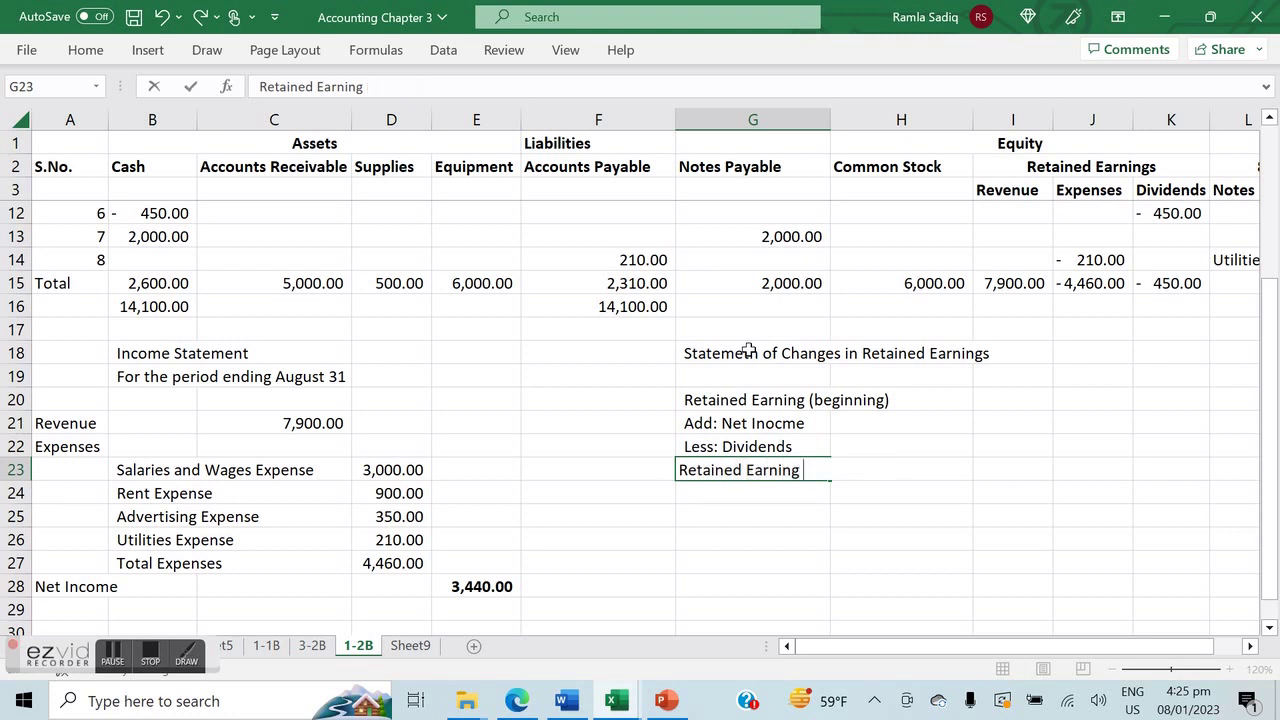
type("(ending")
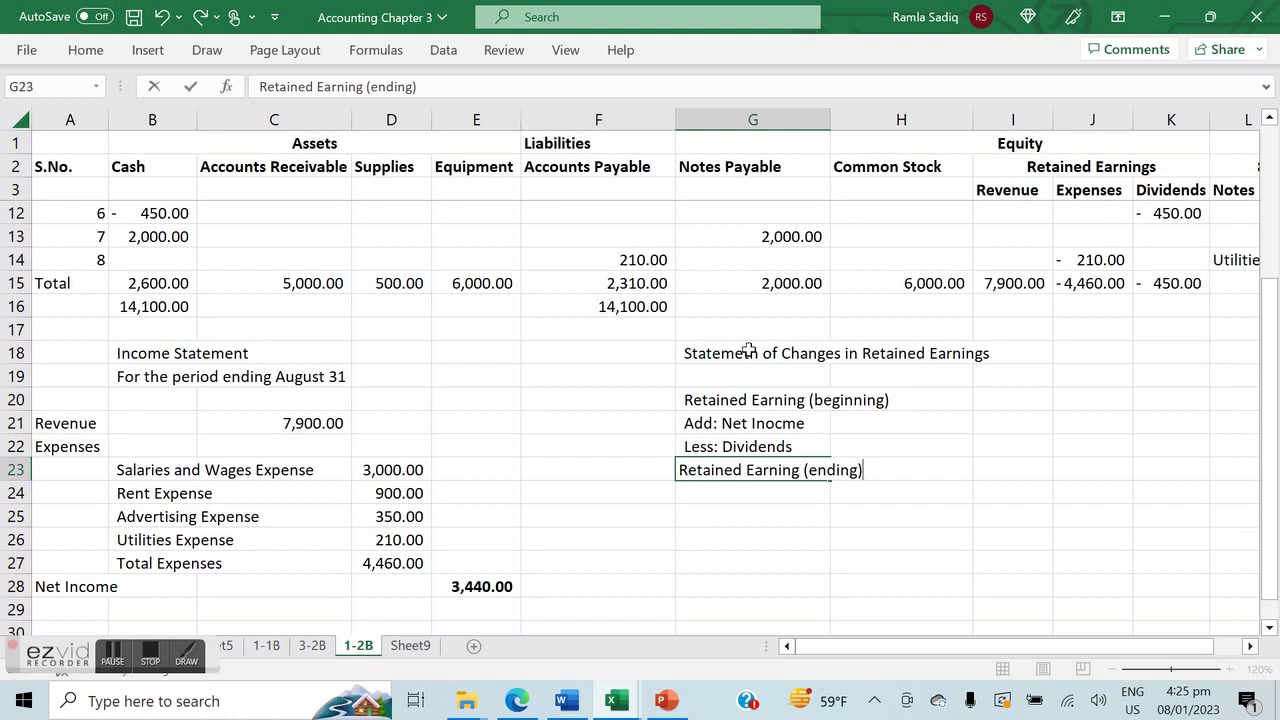
type(")")
key("Return")
Switch to the textbook PDF in the browser, look up the beginning retained earnings in problem P1-2B, and return to the workbook.
key("Up")
key("Up")
key("Up")
key("Up")
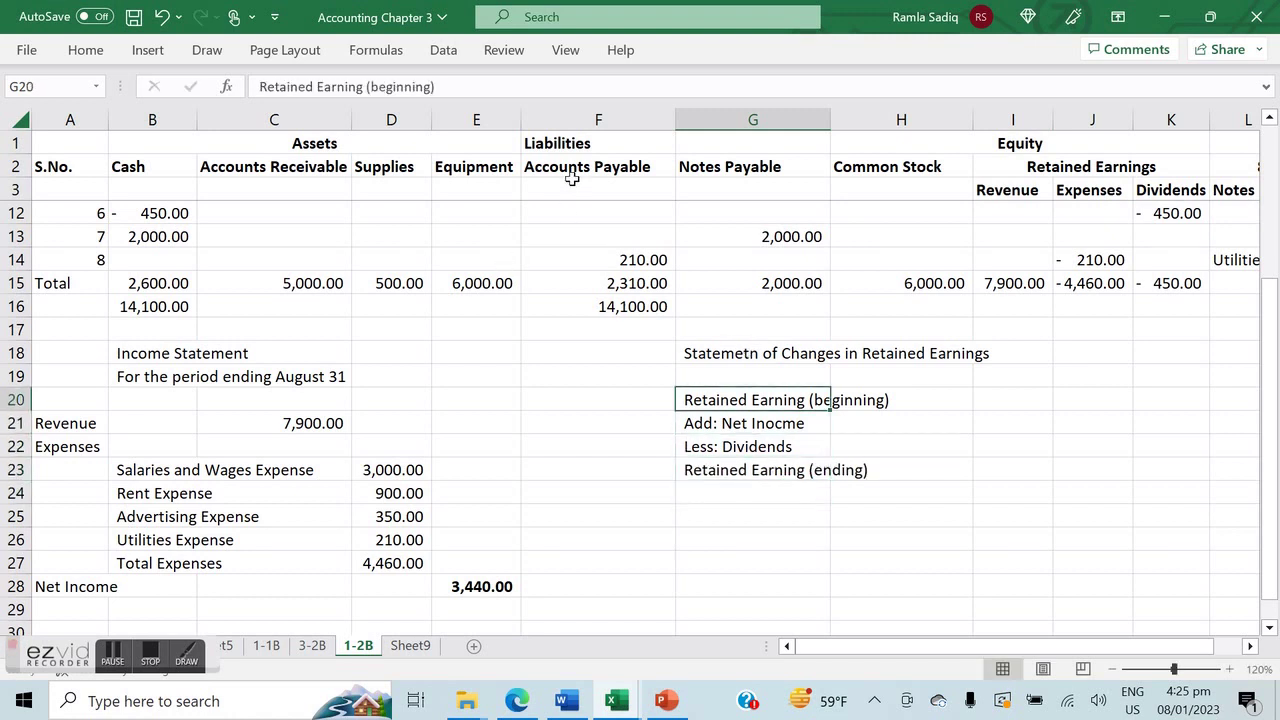
left_click(550, 88)
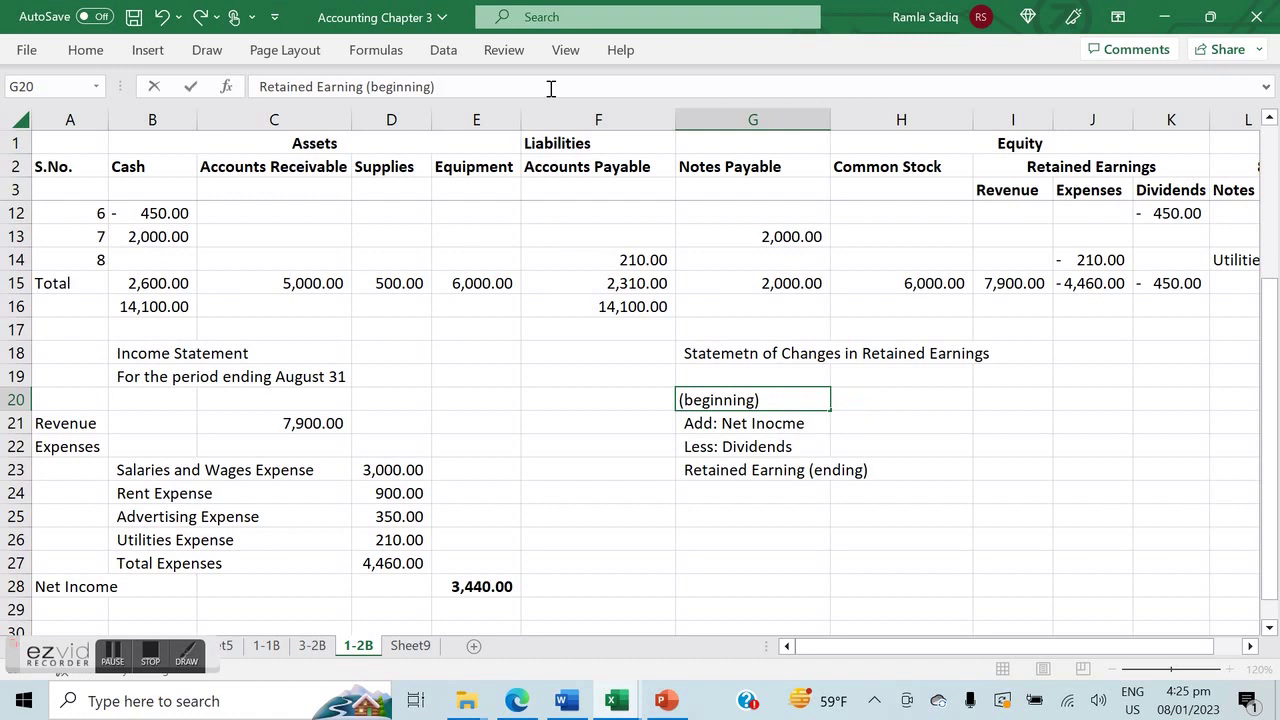
key("alt+Tab")
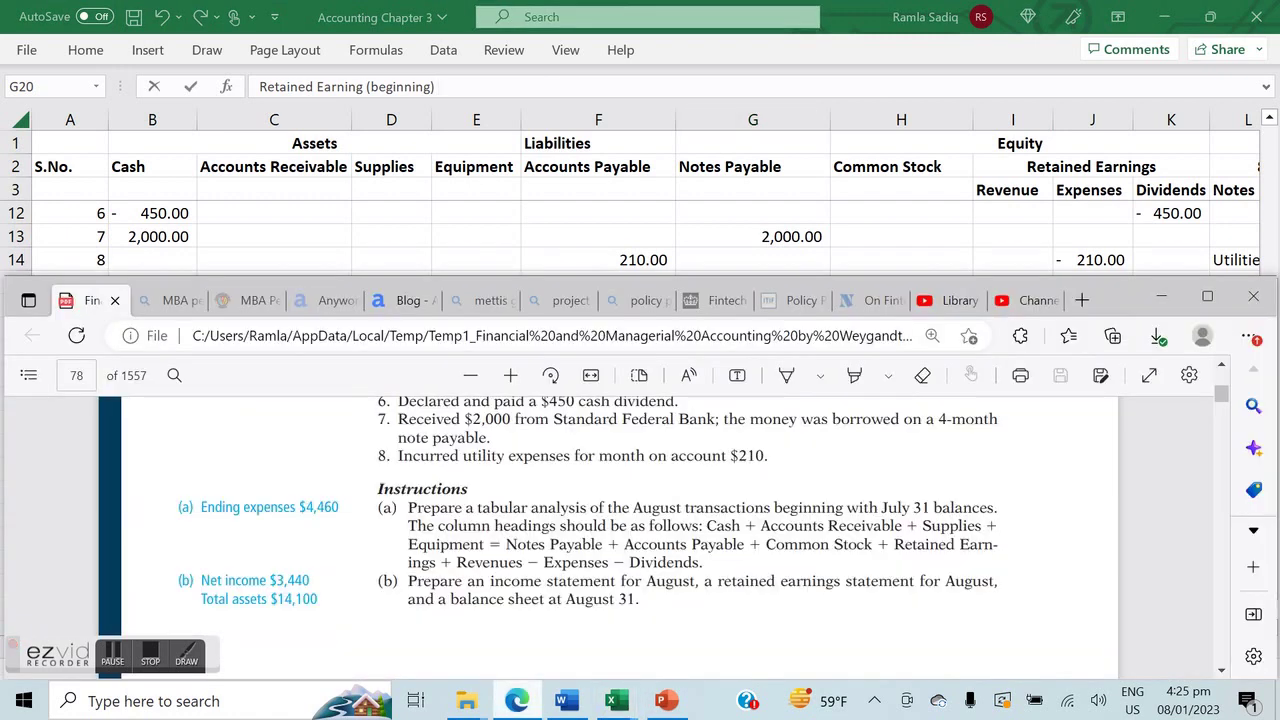
scroll(640, 530, "up", 5)
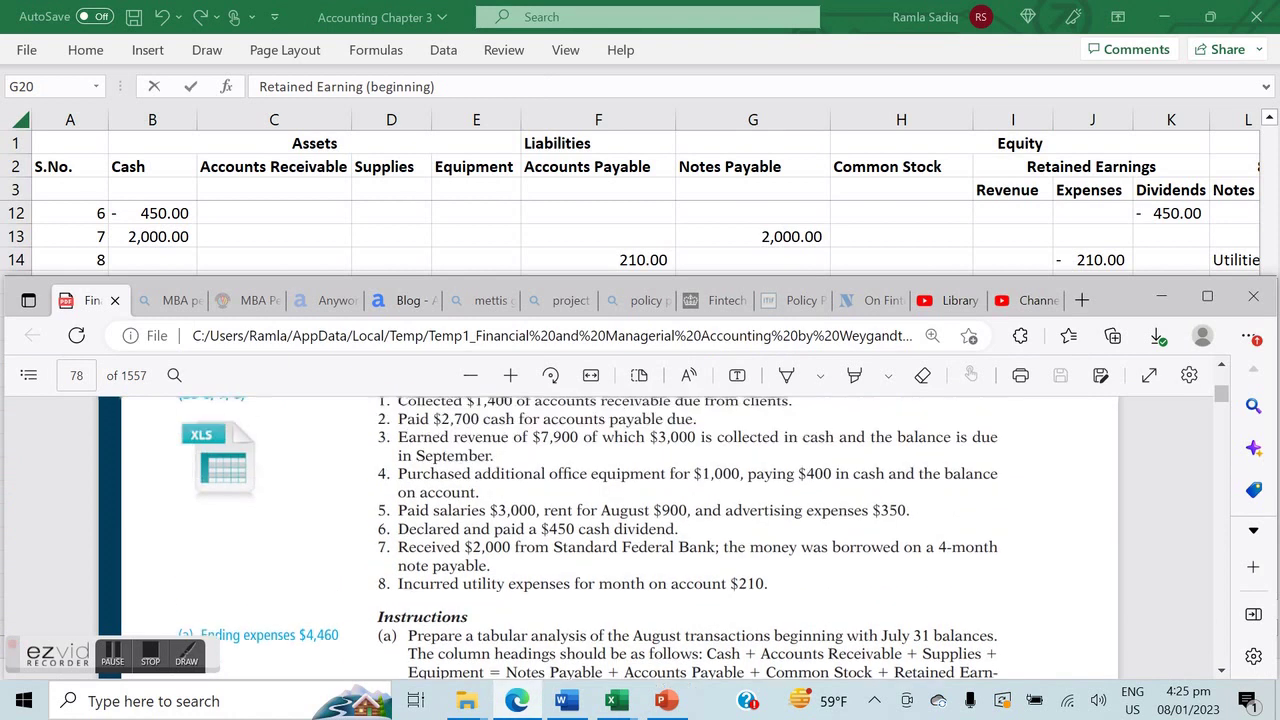
scroll(640, 530, "up", 2)
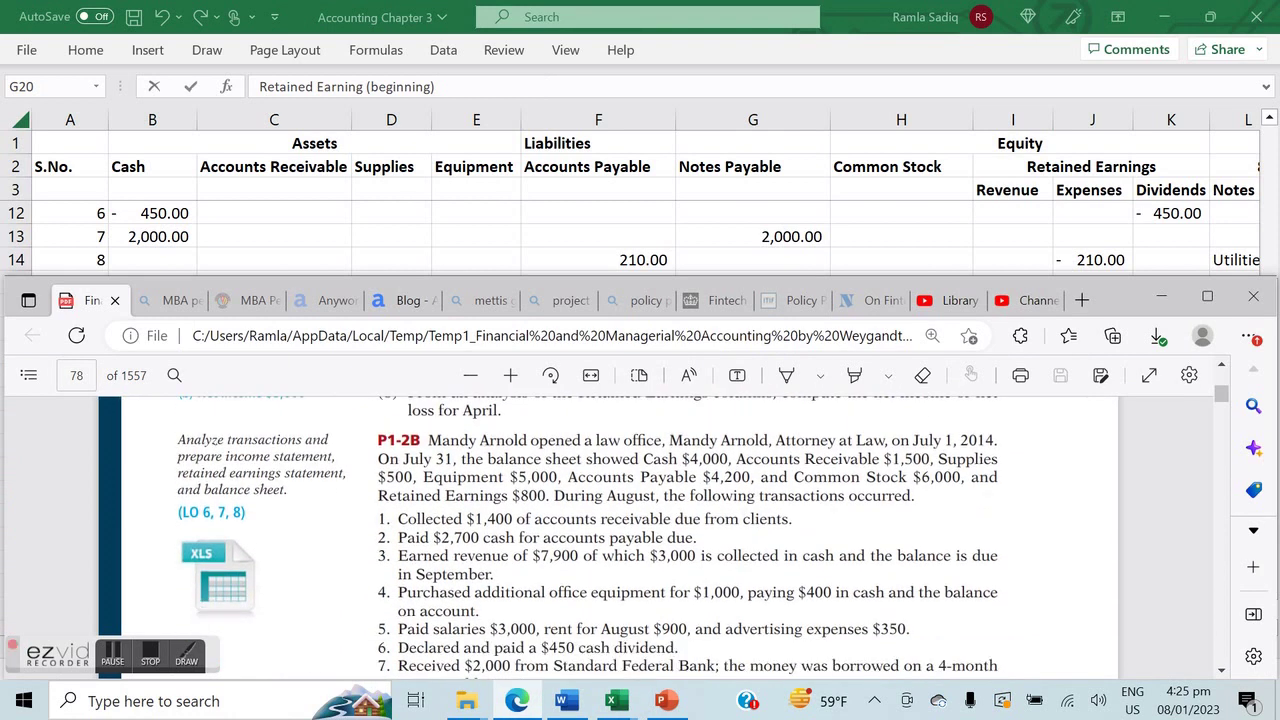
left_click(753, 213)
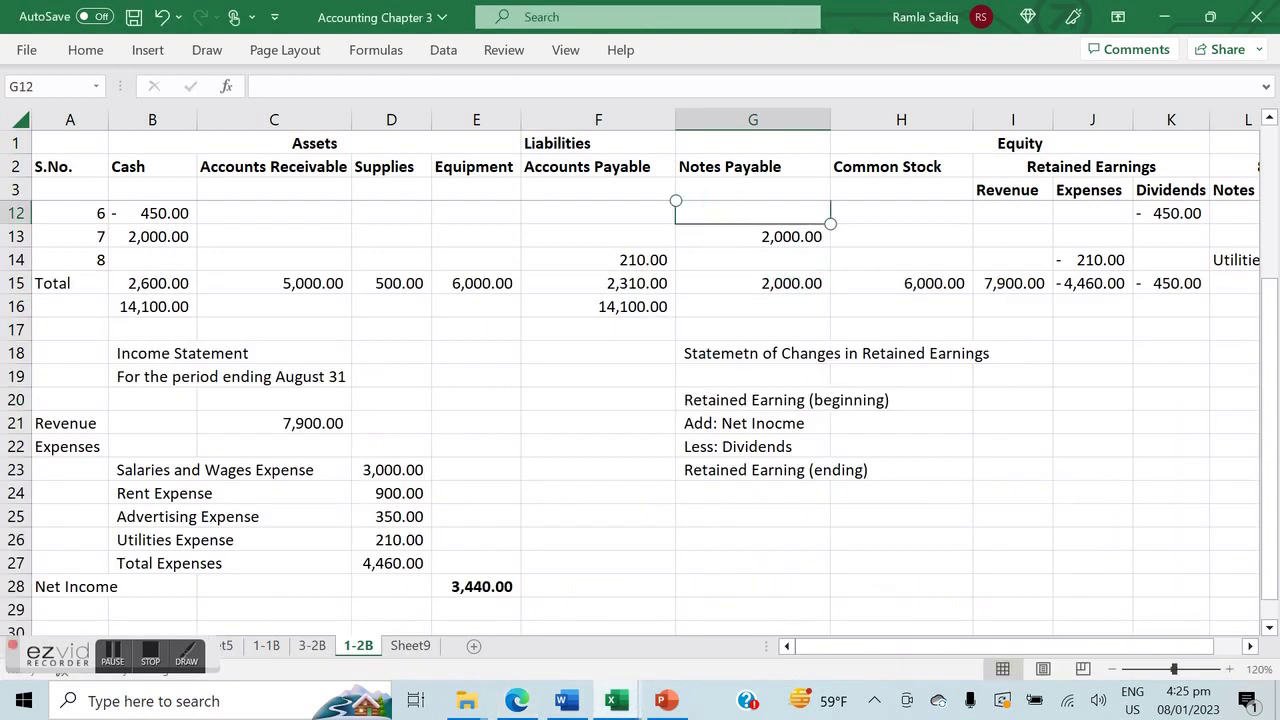
Append "31 Jukly" to the beginning retained earnings label in G20.
left_click(737, 399)
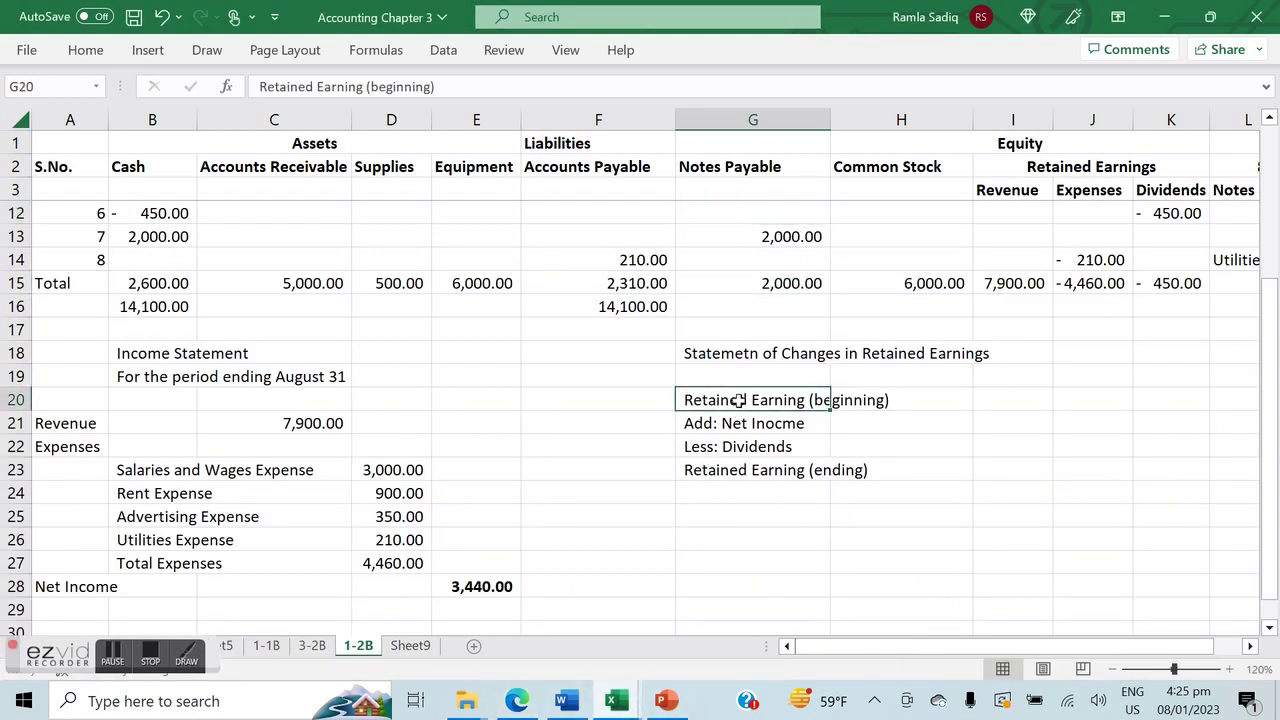
left_click(514, 87)
type("31 Jukly")
key("Return")
Append "31 August" to the ending retained earnings label in G23.
key("Return")
key("Return")
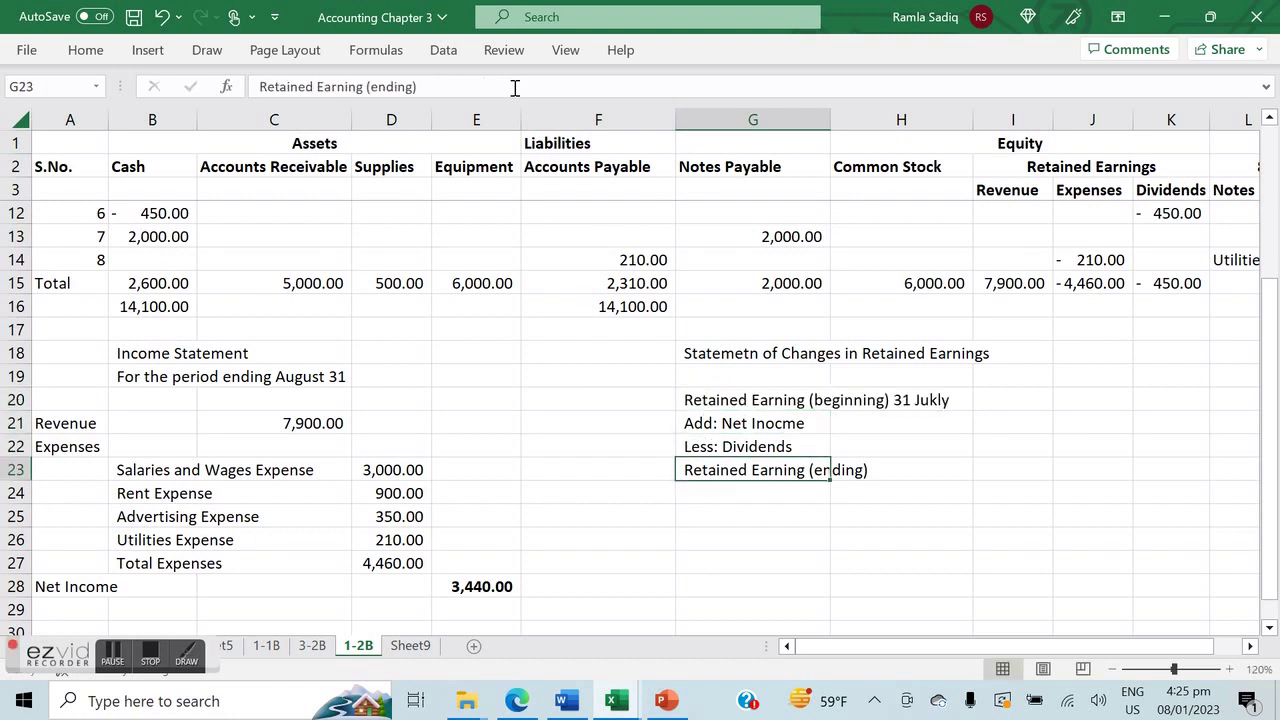
left_click(495, 86)
type("31 Augus")
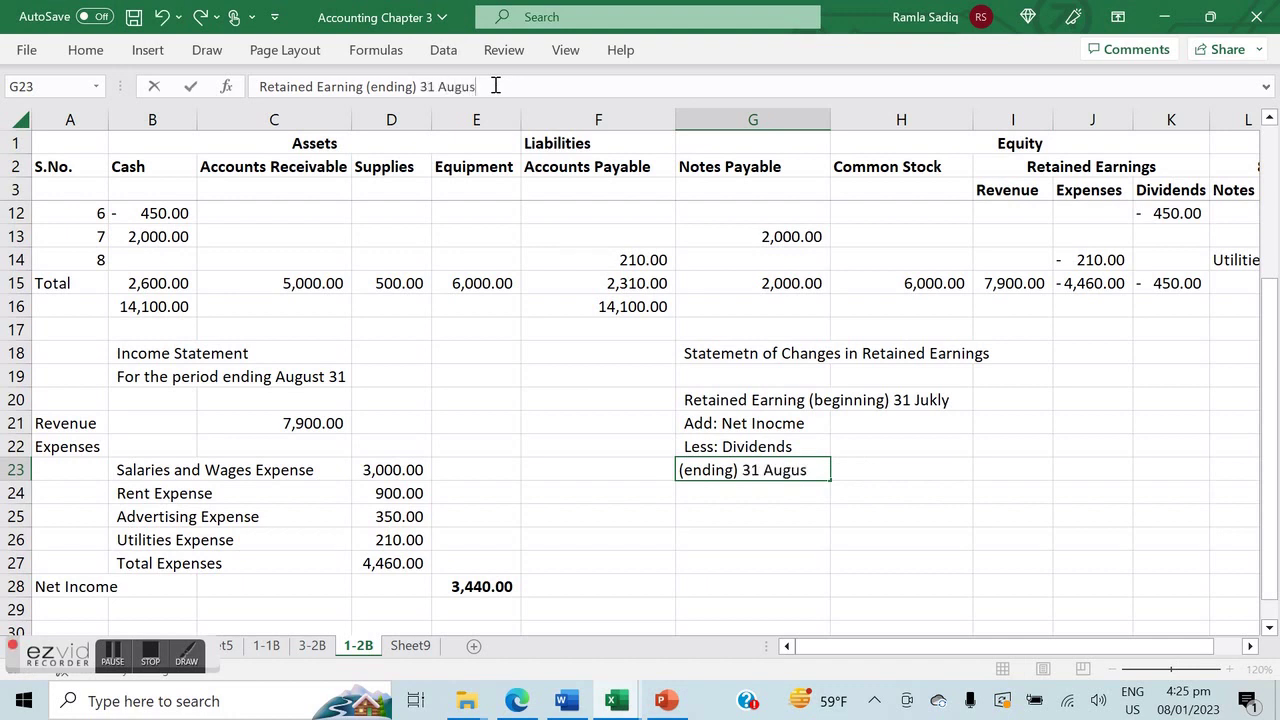
type("t")
key("Return")
Correct the misspelled month in G20 so the label reads "Retained Earning (beginning) 31 July".
key("Up")
key("Up")
key("Up")
key("Up")
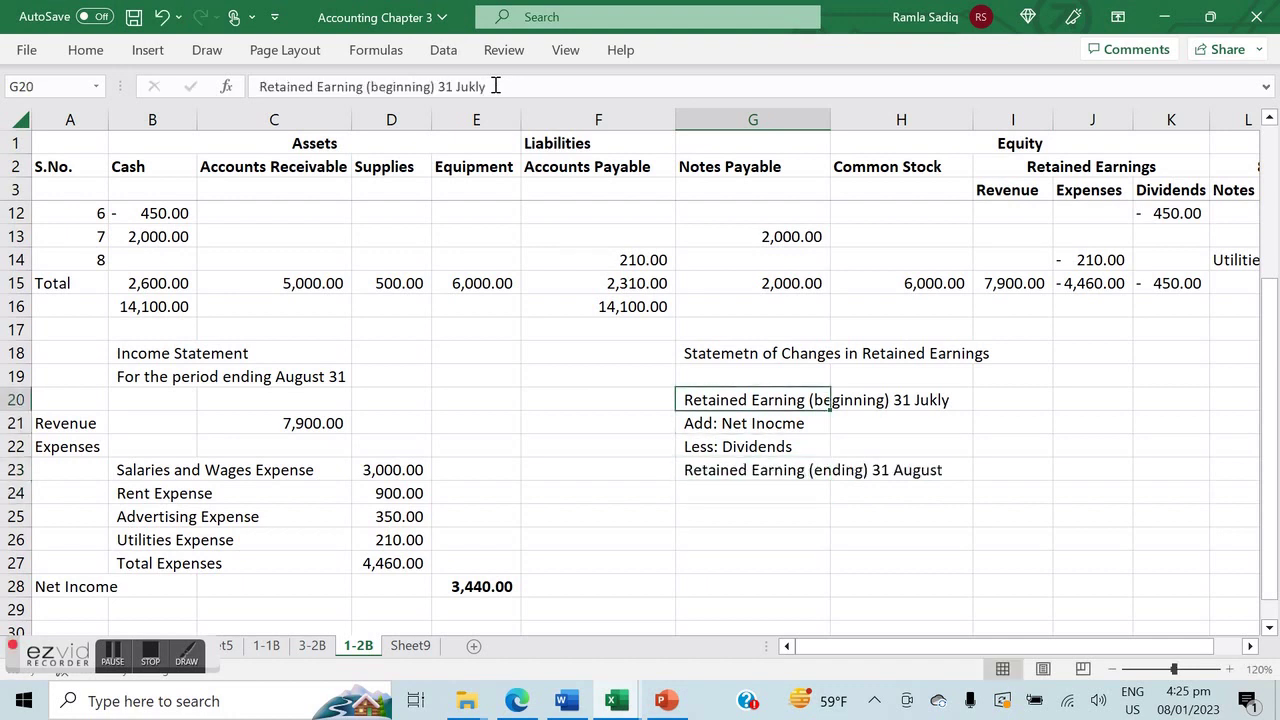
key("Right")
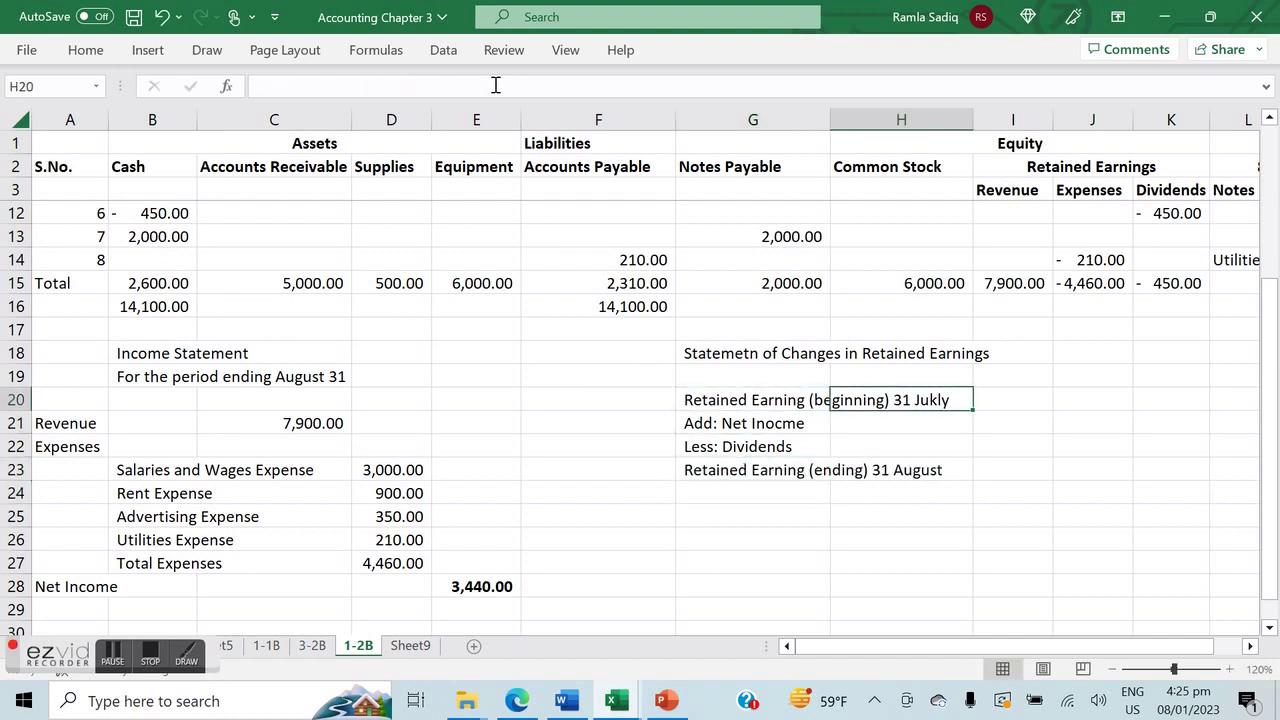
left_click(716, 402)
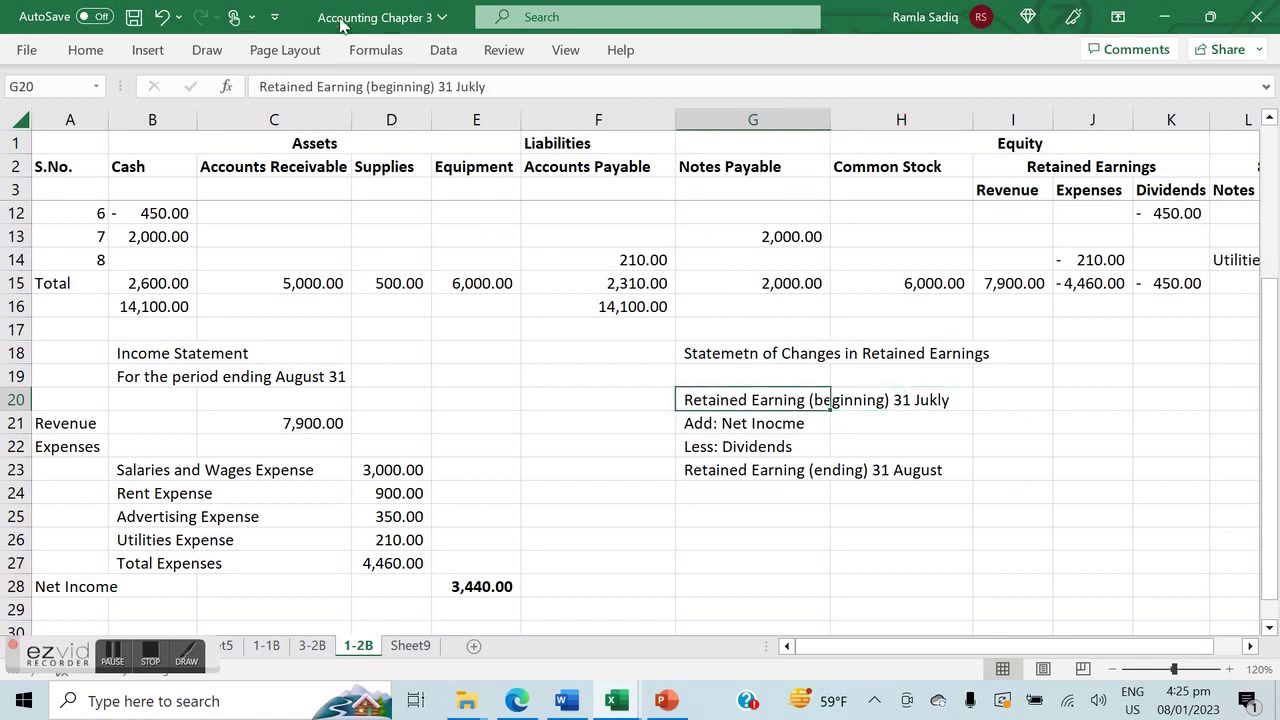
left_click(477, 86)
key("BackSpace")
key("Return")
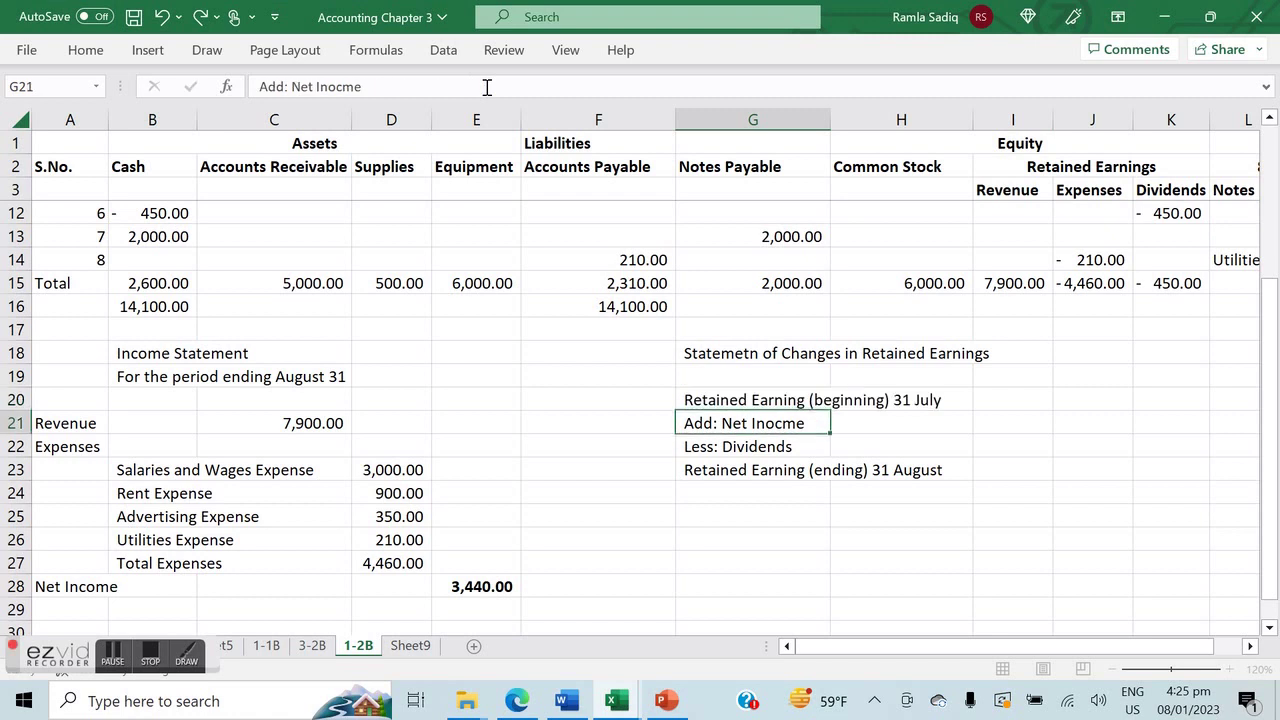
Enter the beginning retained earnings of 800 in I20, beside its label.
key("Up")
key("Up")
key("Right")
key("Right")
key("Down")
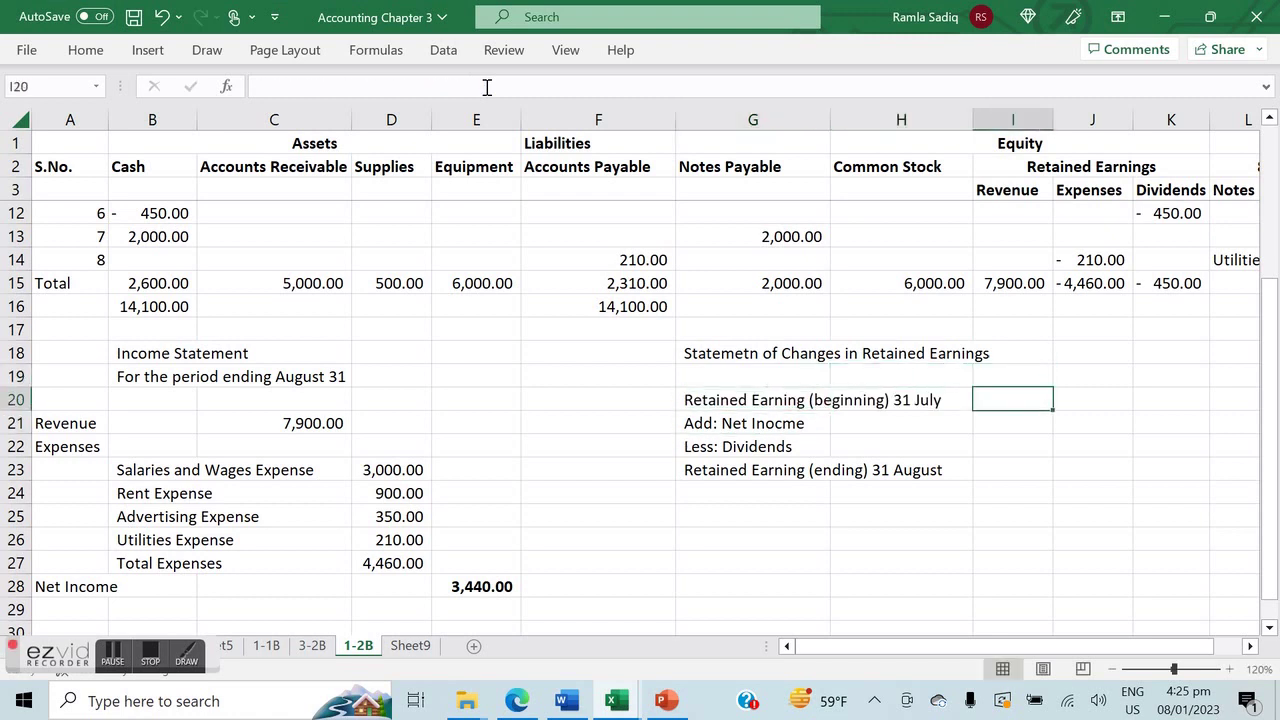
scroll(632, 418, "up", 3)
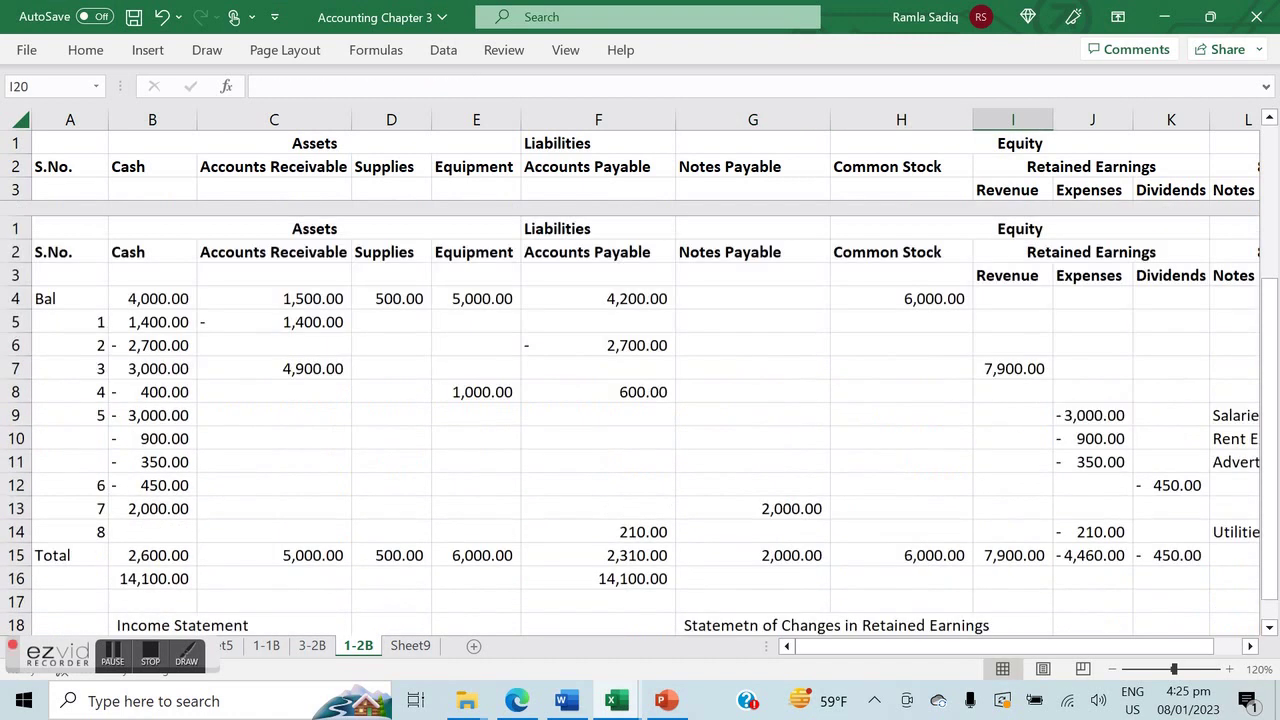
scroll(632, 418, "right", 1)
scroll(646, 373, "right", 1)
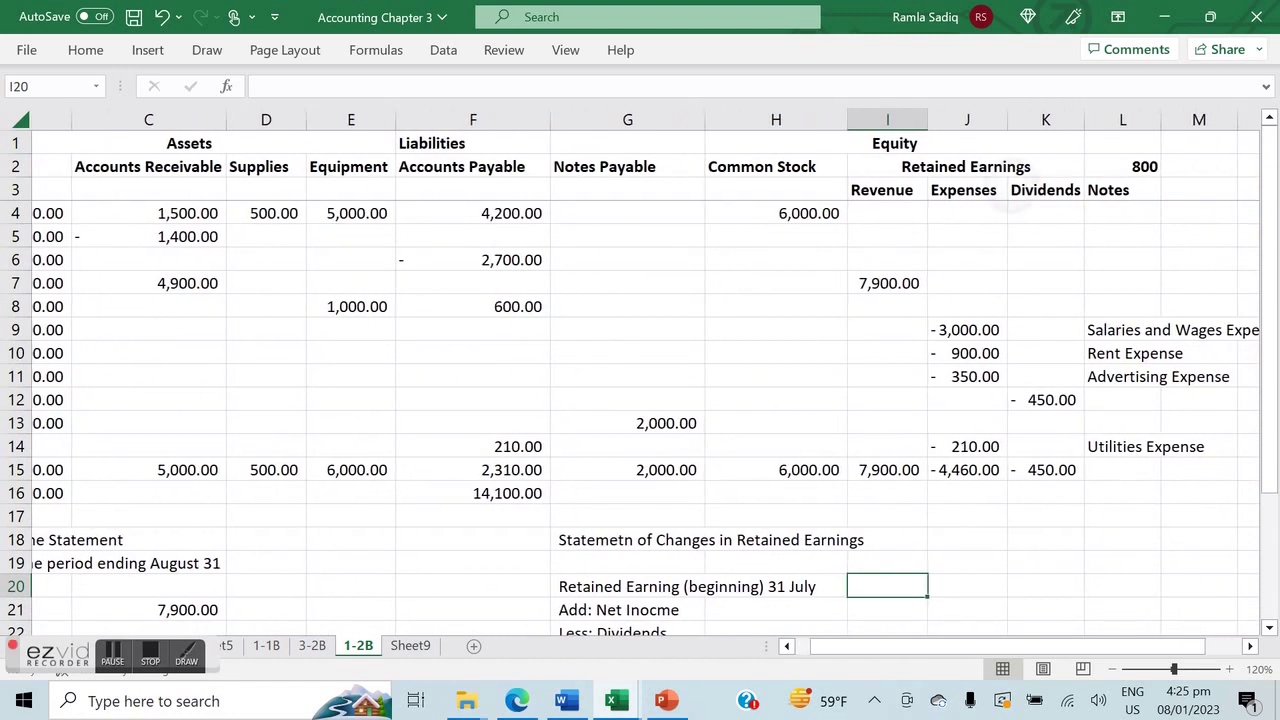
left_click(967, 539)
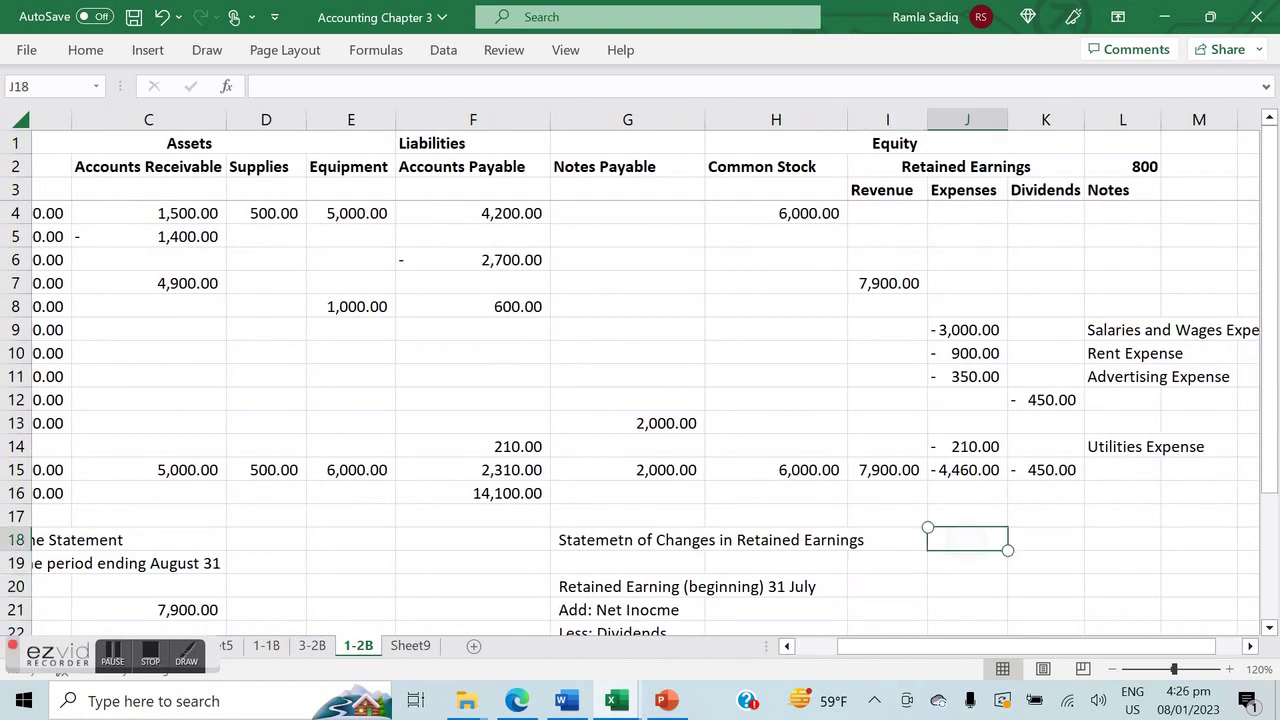
key("Down")
key("Down")
key("Left")
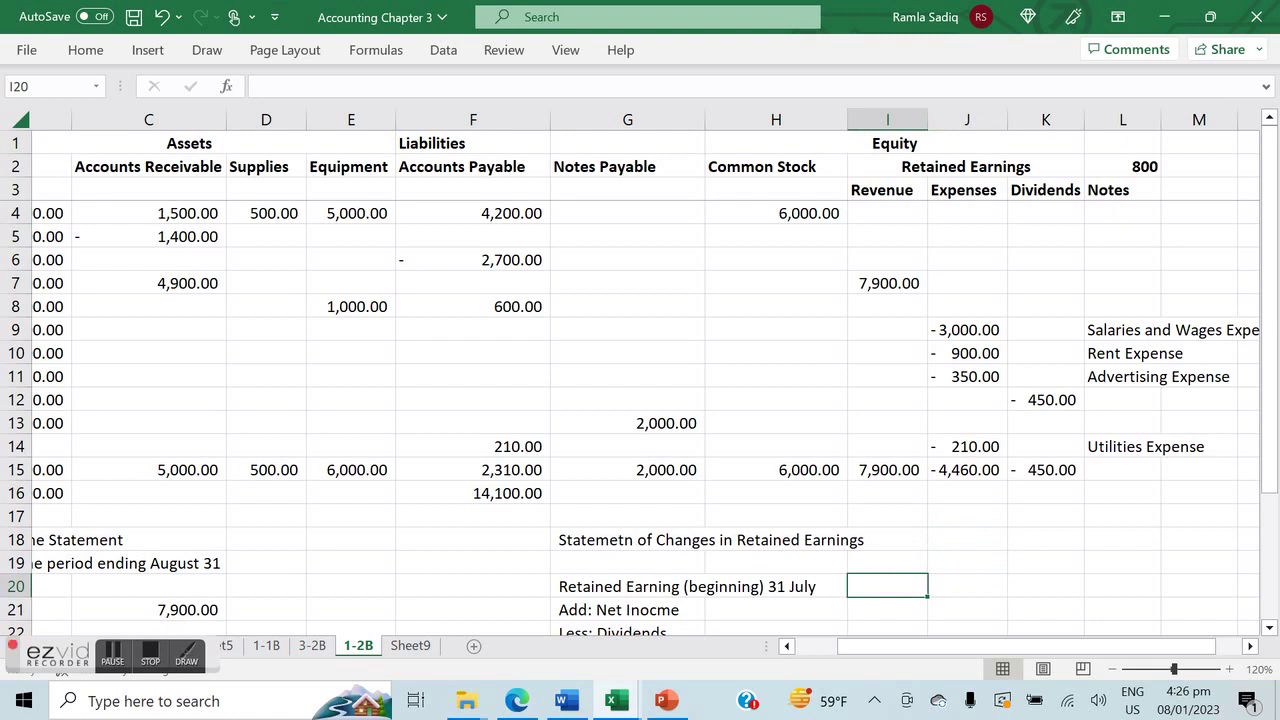
type("800")
key("Return")
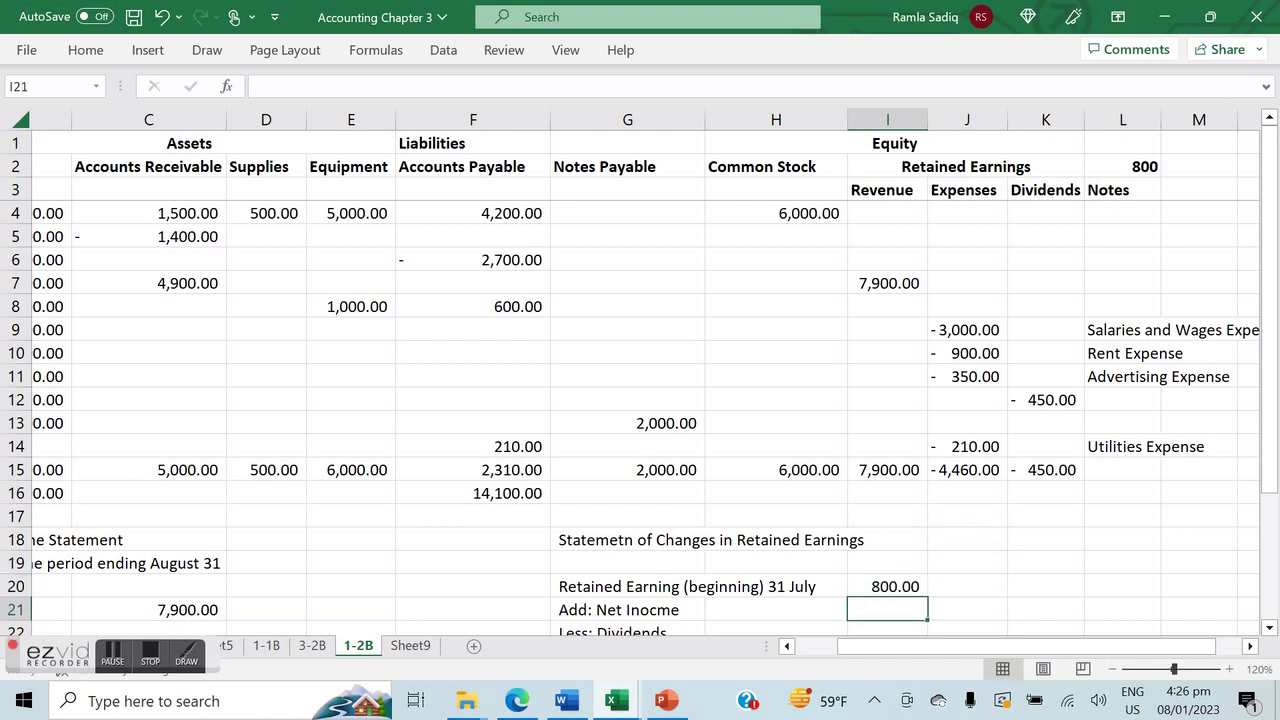
Correct the title in G18 to "Statement of Changes in Retained Earnings".
left_click(636, 540)
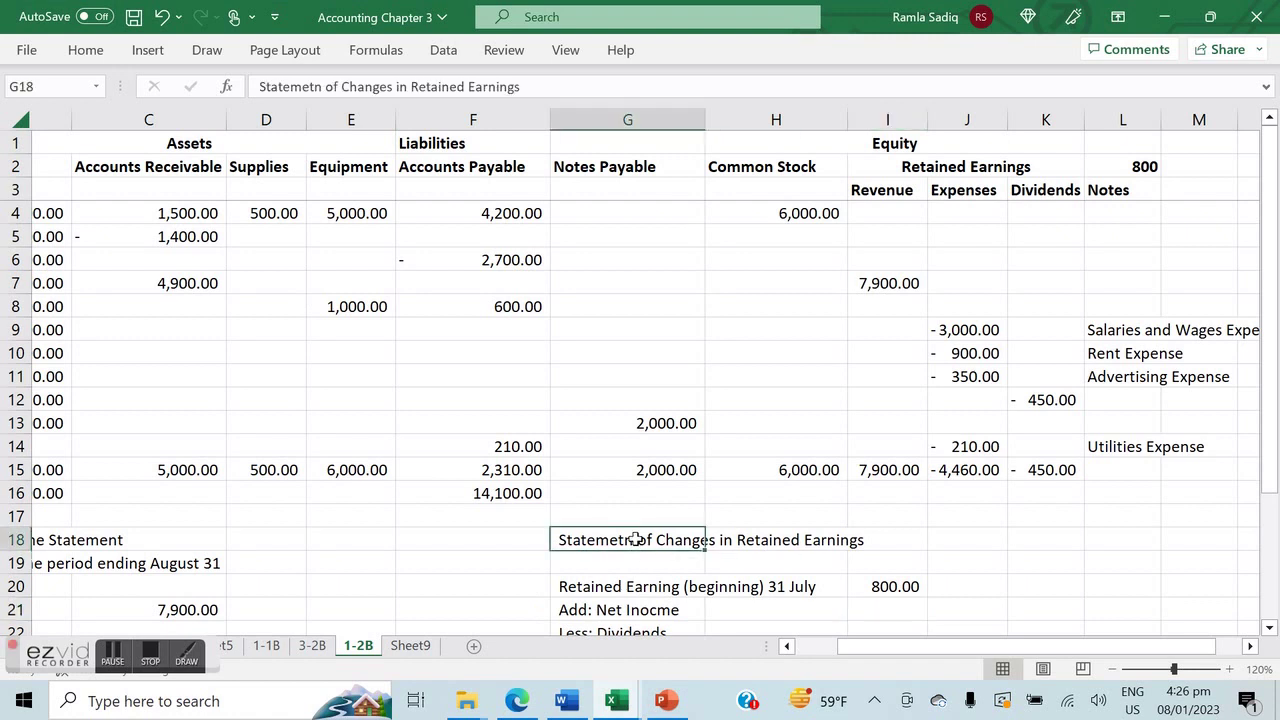
left_click(321, 86)
key("BackSpace")
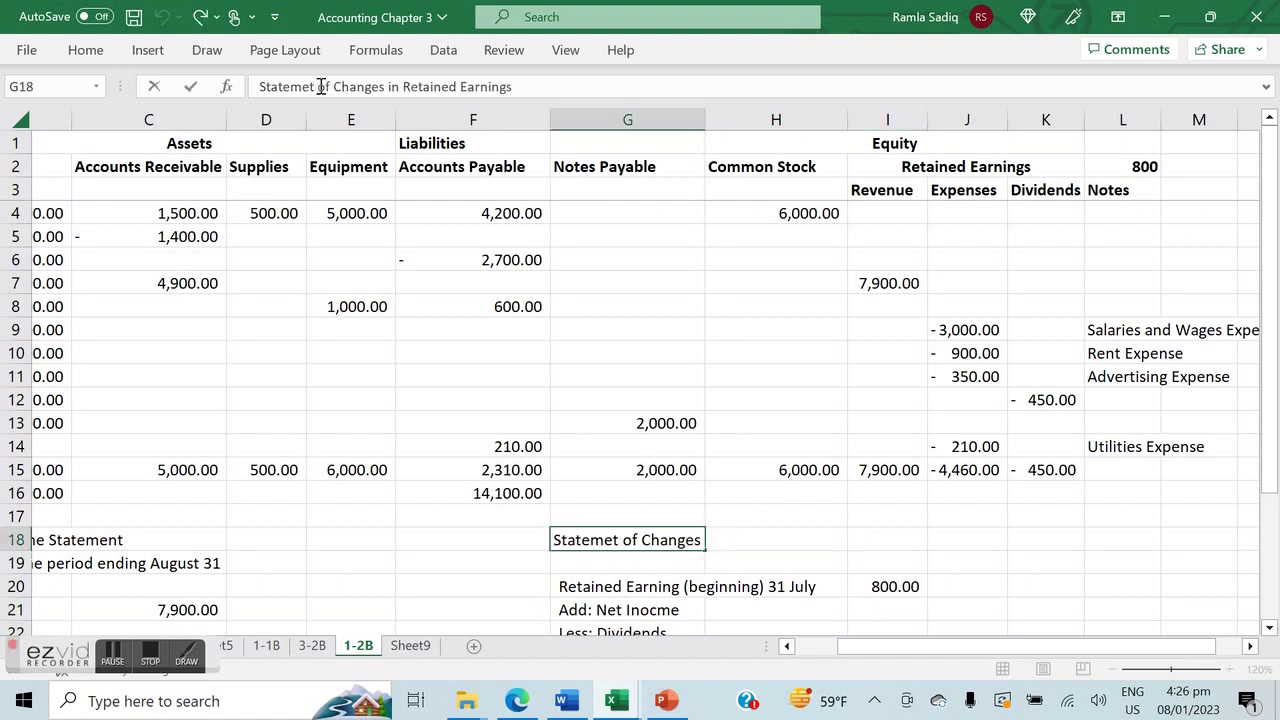
type("n")
key("Return")
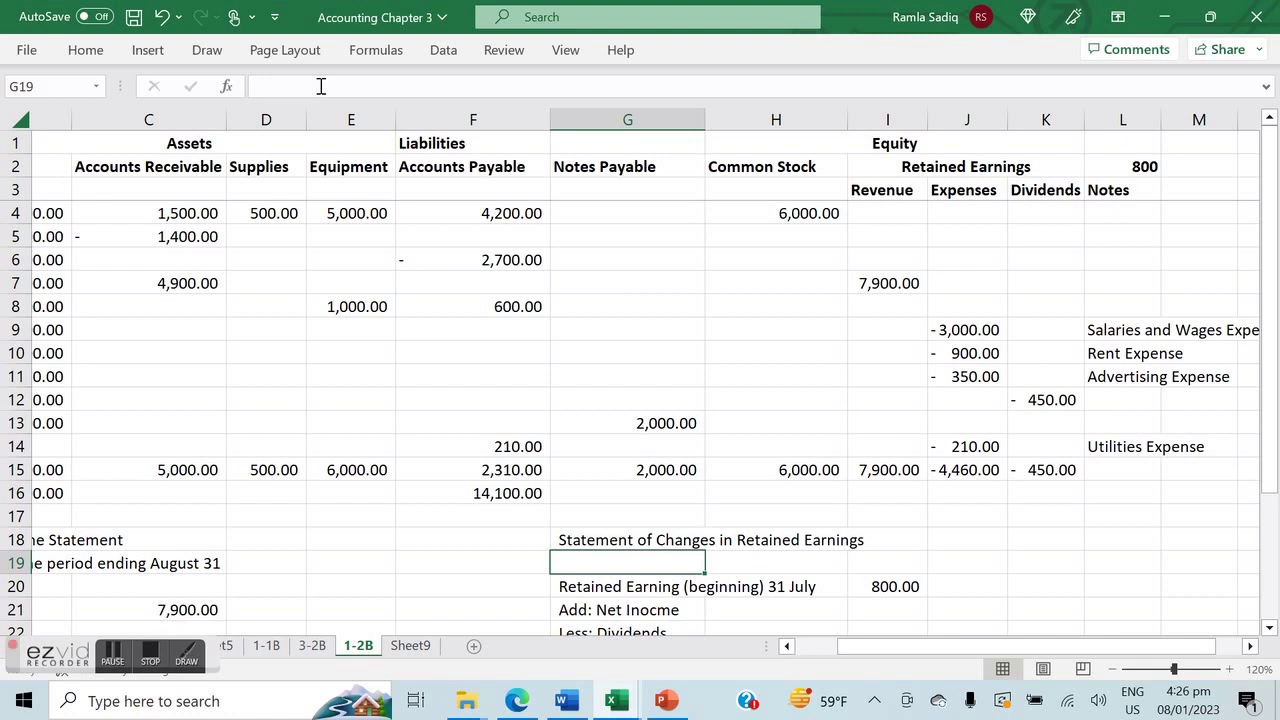
Correct the label in G21 to "Add: Net Income".
left_click(627, 609)
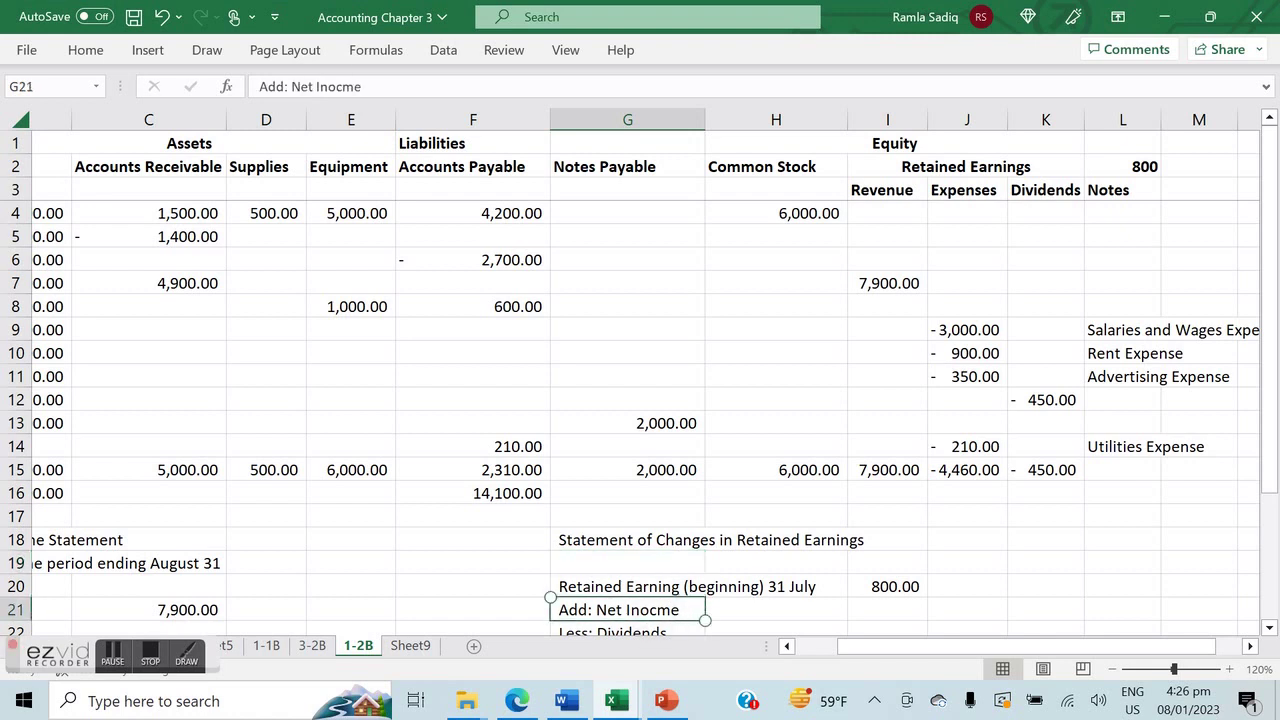
left_click(327, 104)
key("Delete")
key("Delete")
type("co")
key("Return")
key("Up")
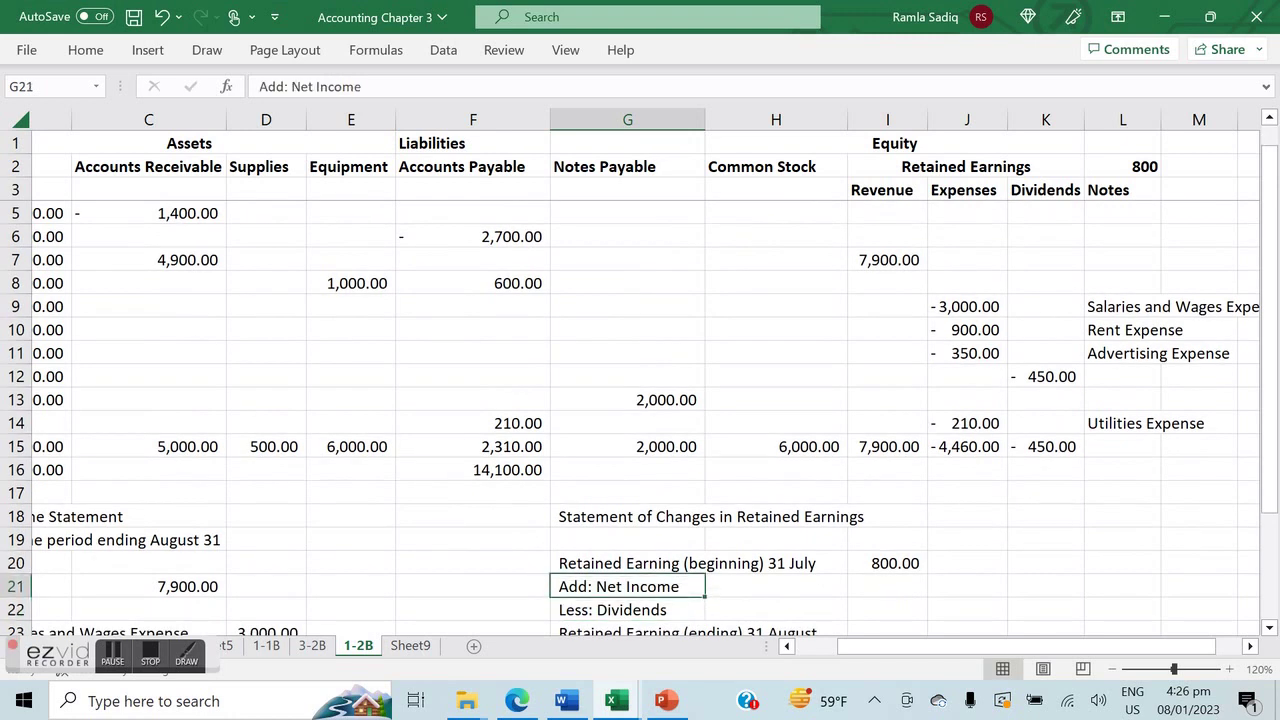
Link the net income from the income statement into I21 with =E28.
left_click(776, 586)
left_click(887, 586)
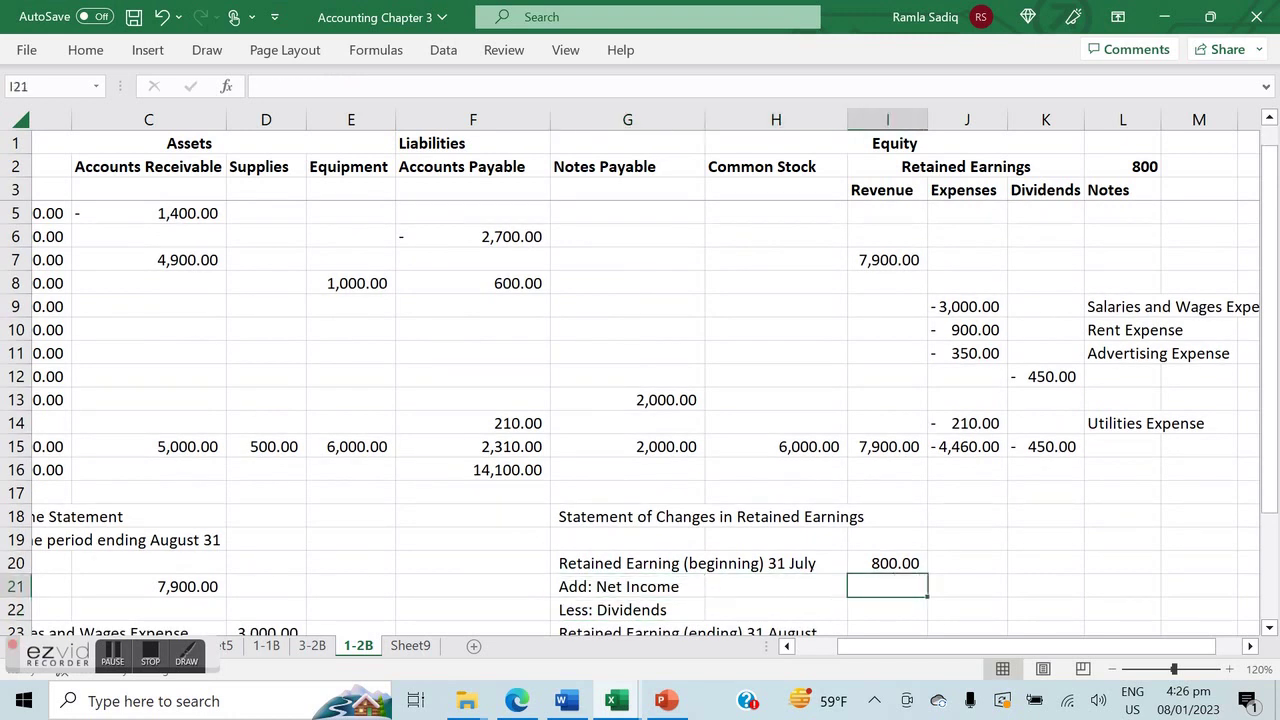
scroll(630, 380, "left", 3)
scroll(630, 380, "down", 4)
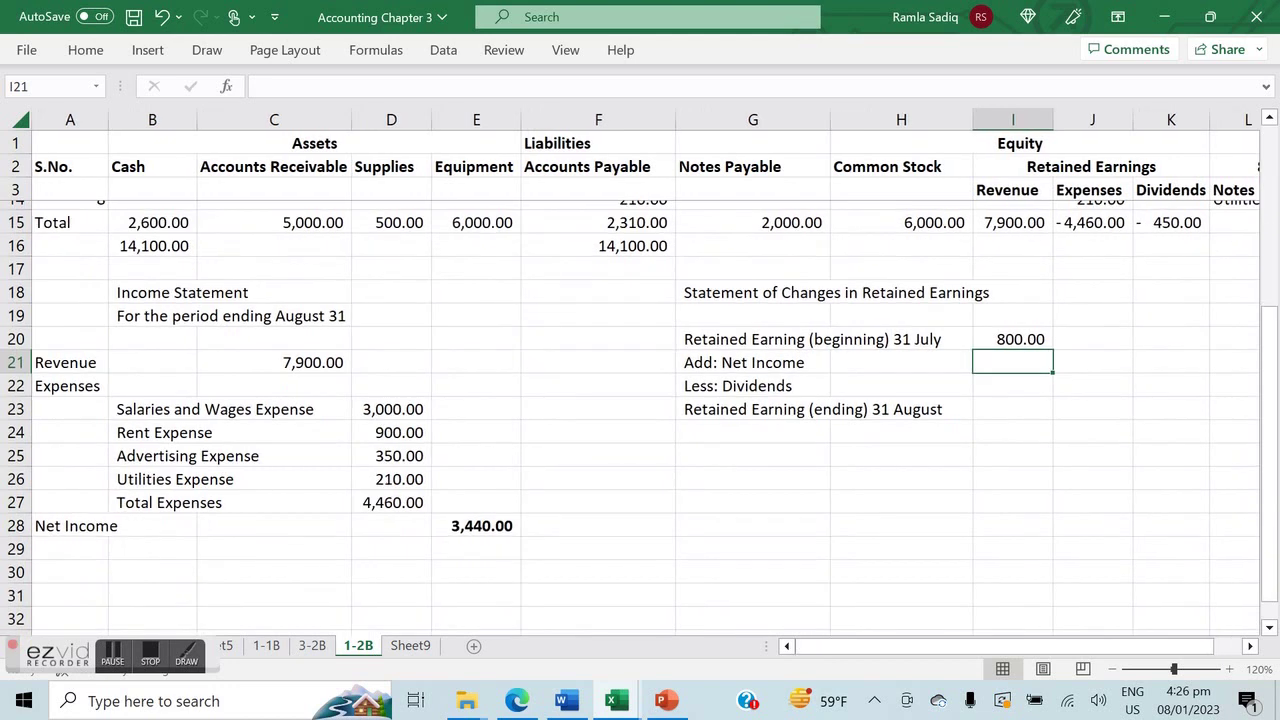
type("=E28")
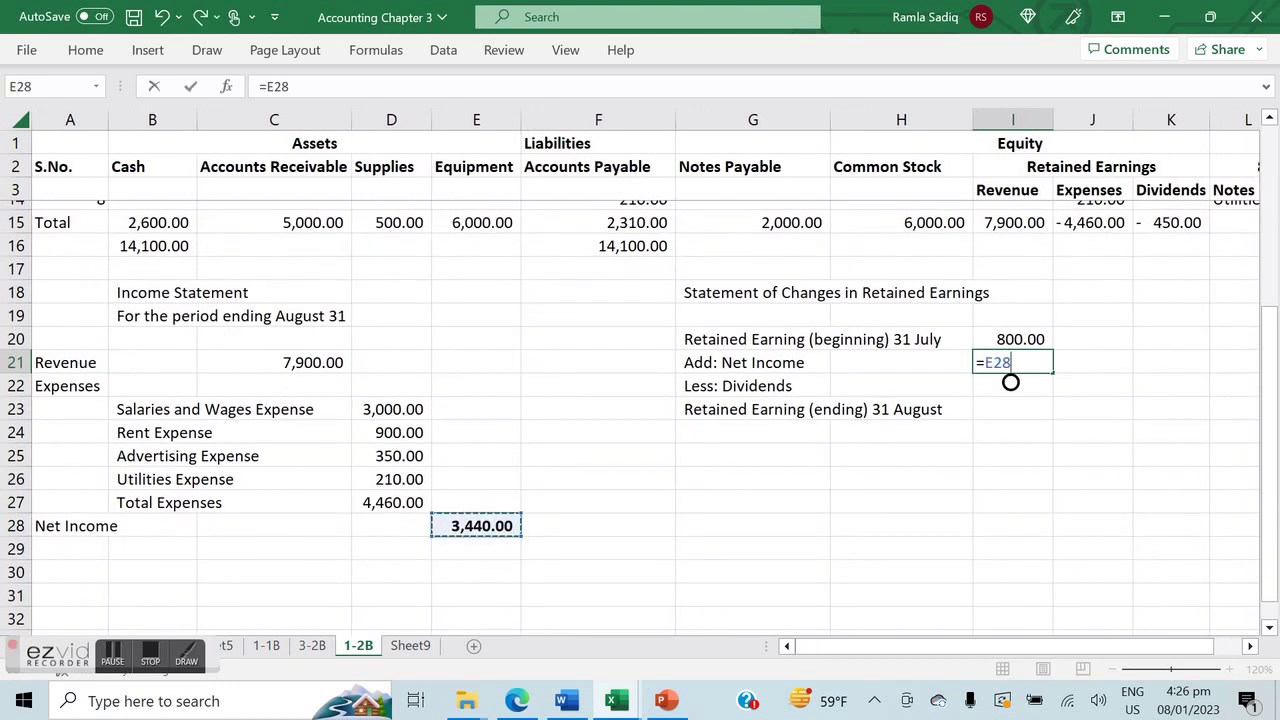
key("Return")
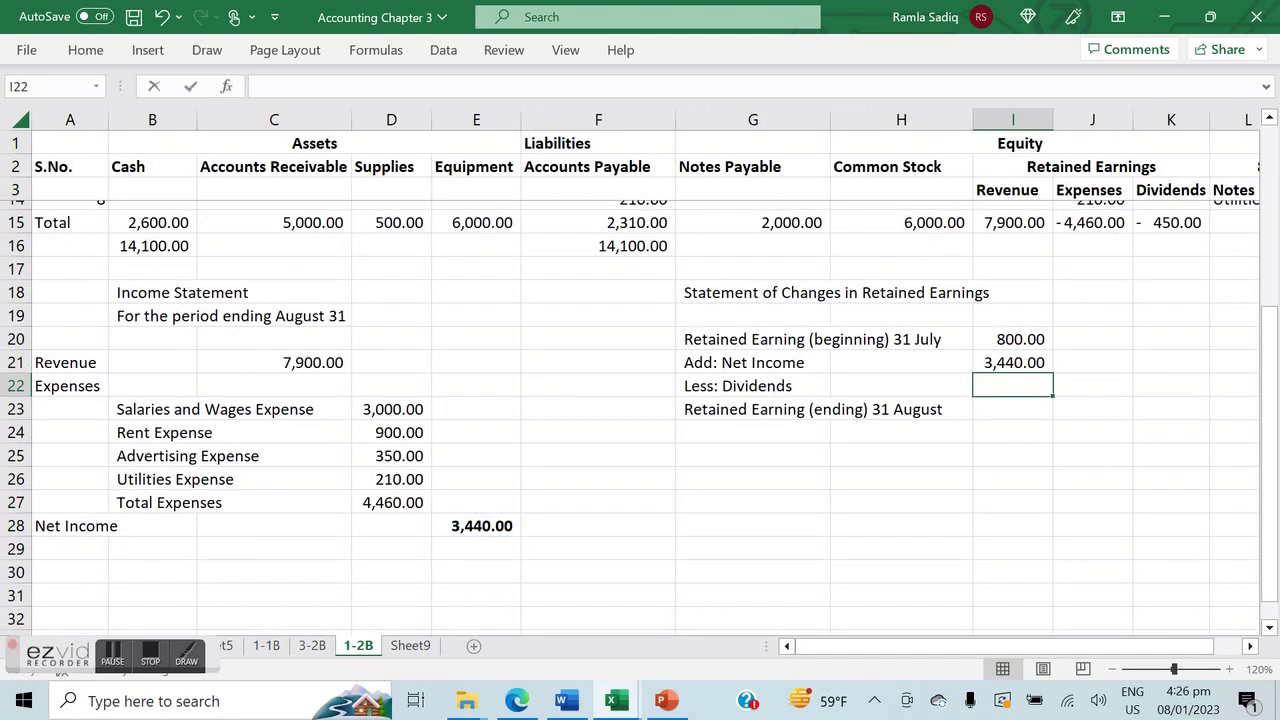
Bring the dividends total into I22 with the sign reversed, using =-K15.
type("-")
scroll(630, 420, "up", 2)
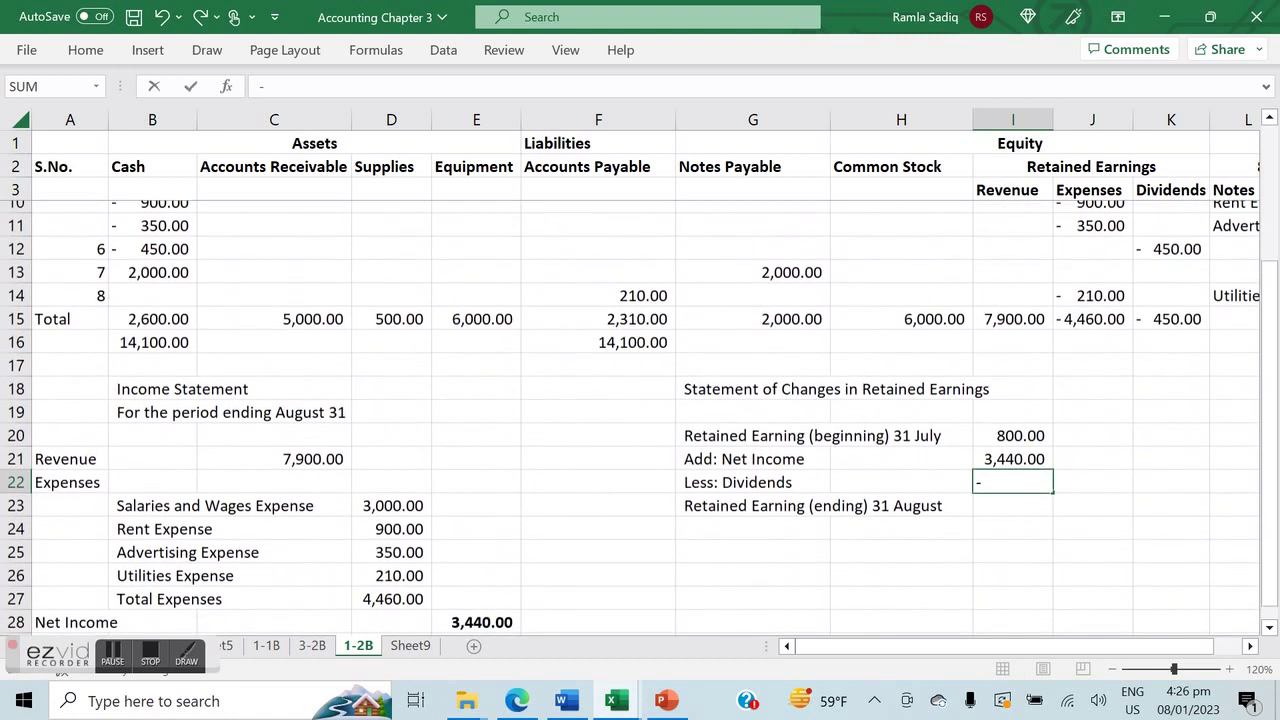
left_click(1171, 319)
key("Return")
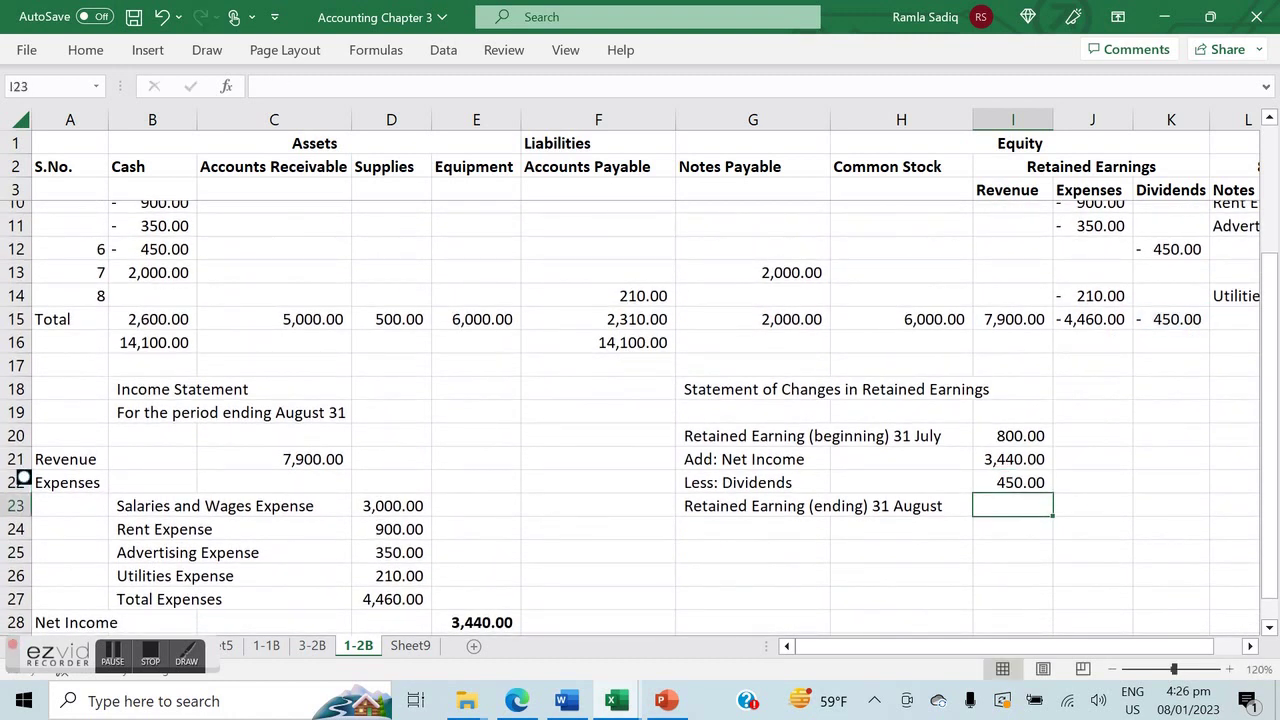
Calculate ending retained earnings in I23 with =SUM(I20:I22).
type("=SUM(")
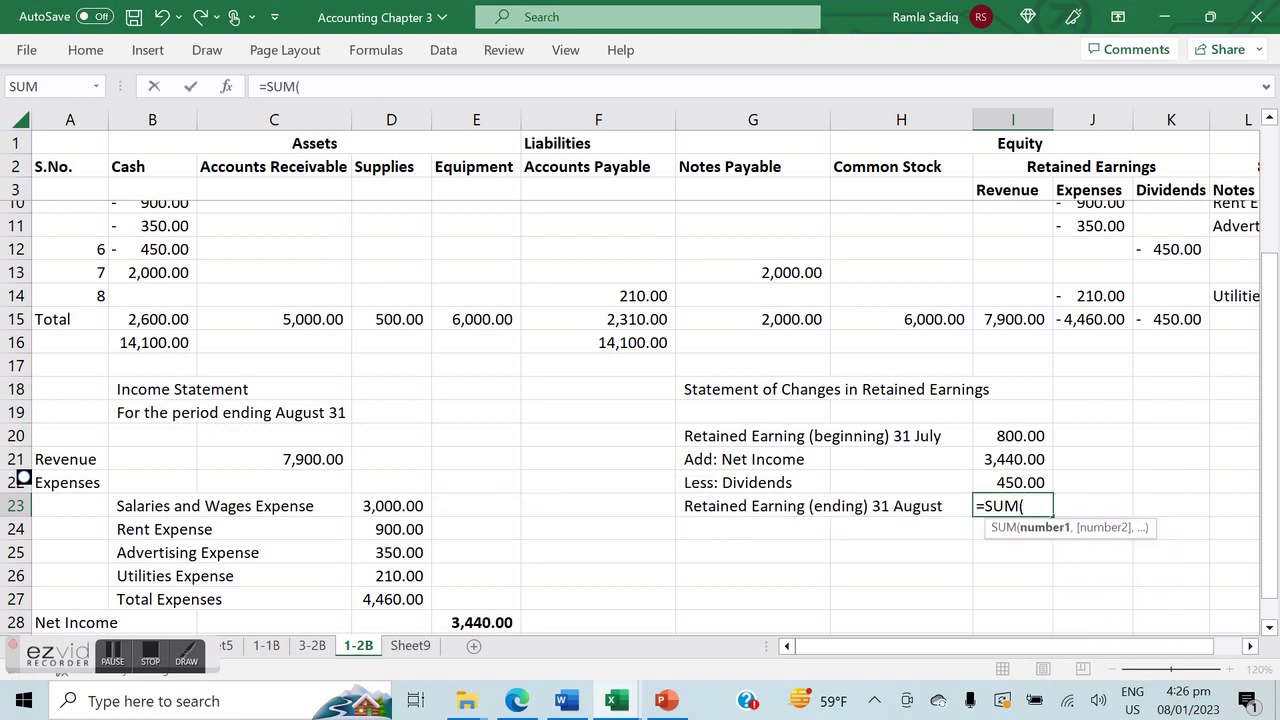
left_click_drag(1010, 482, 1010, 436)
type("_")
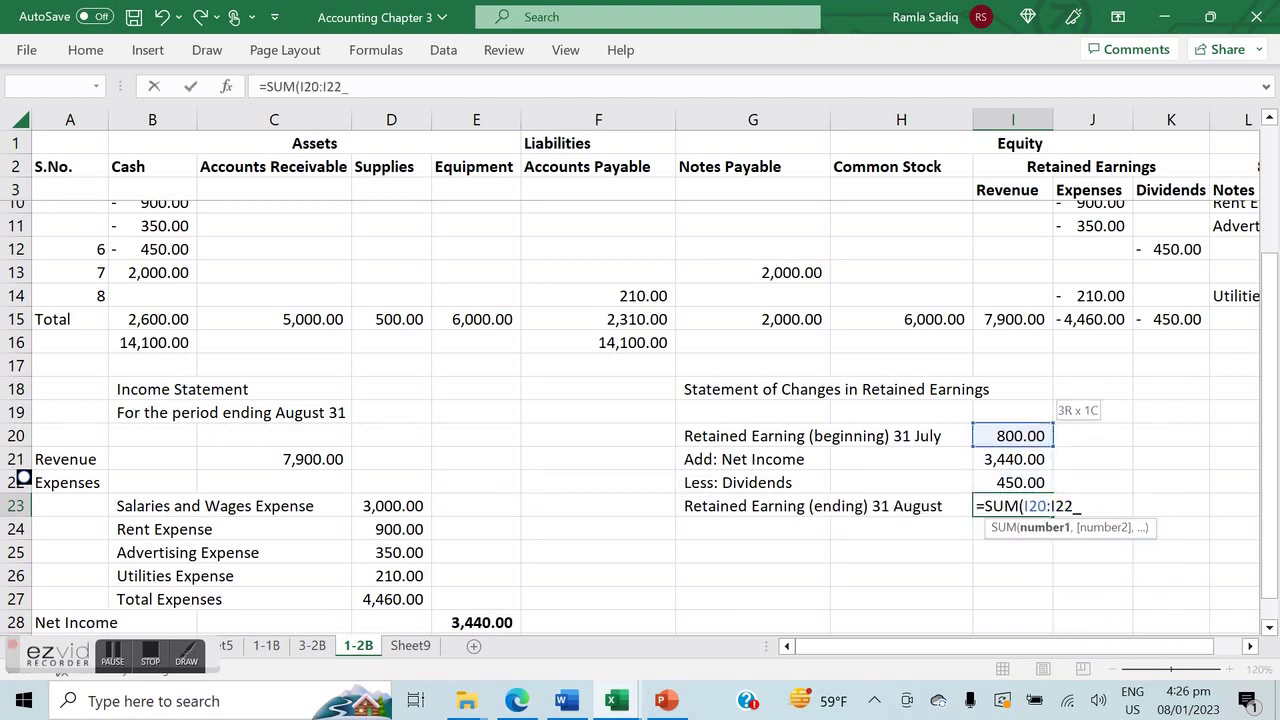
key("BackSpace")
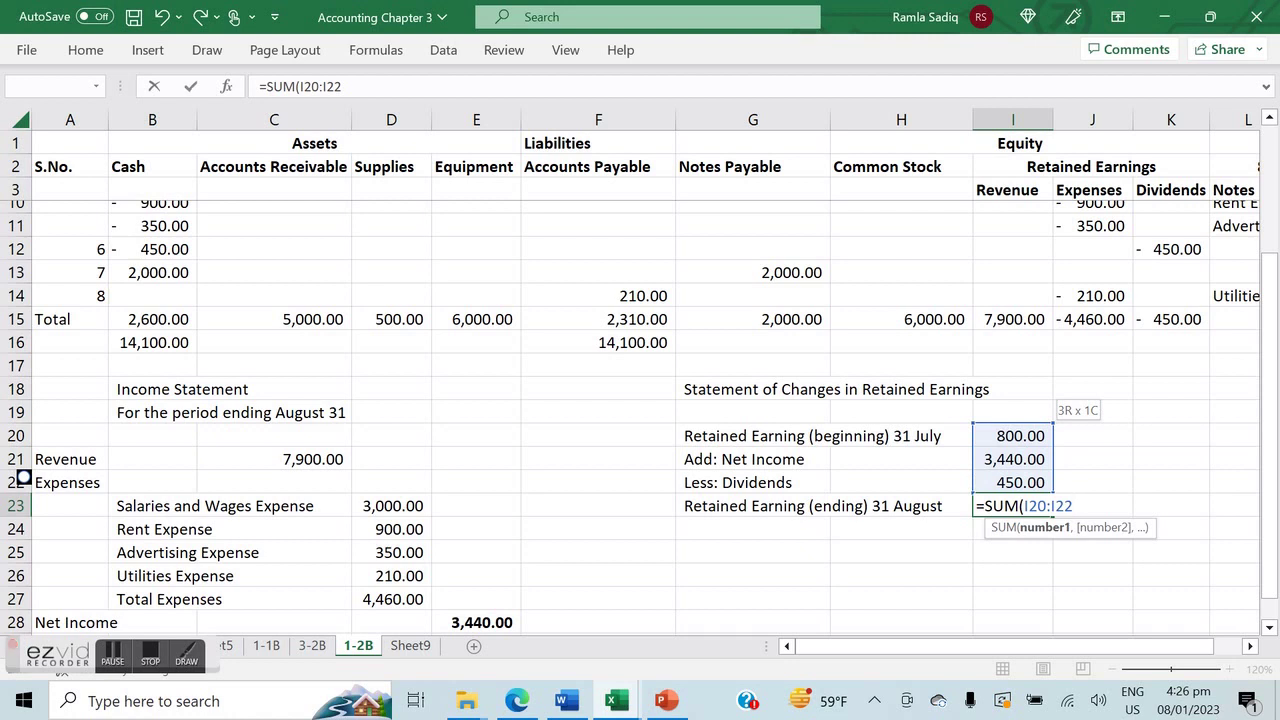
key("Return")
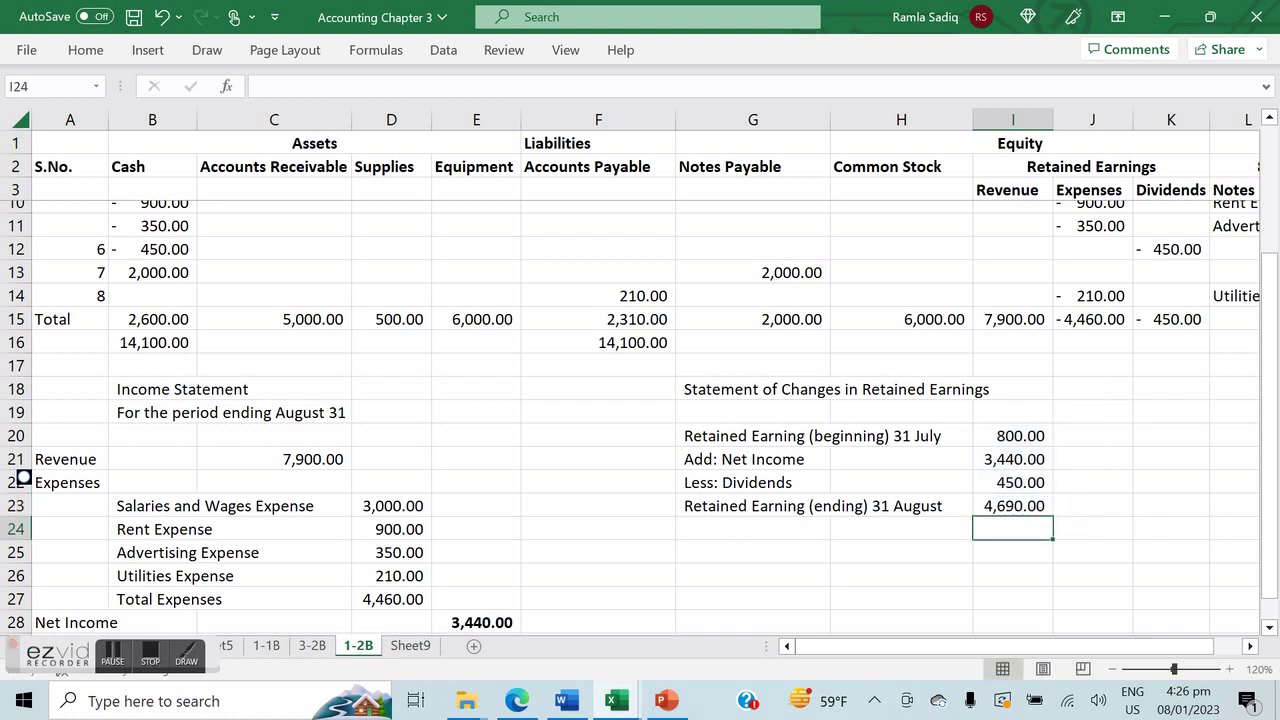
Check the formulas in I21:I23 against the dividends total in K15 to verify the sign of the dividends.
key("Up")
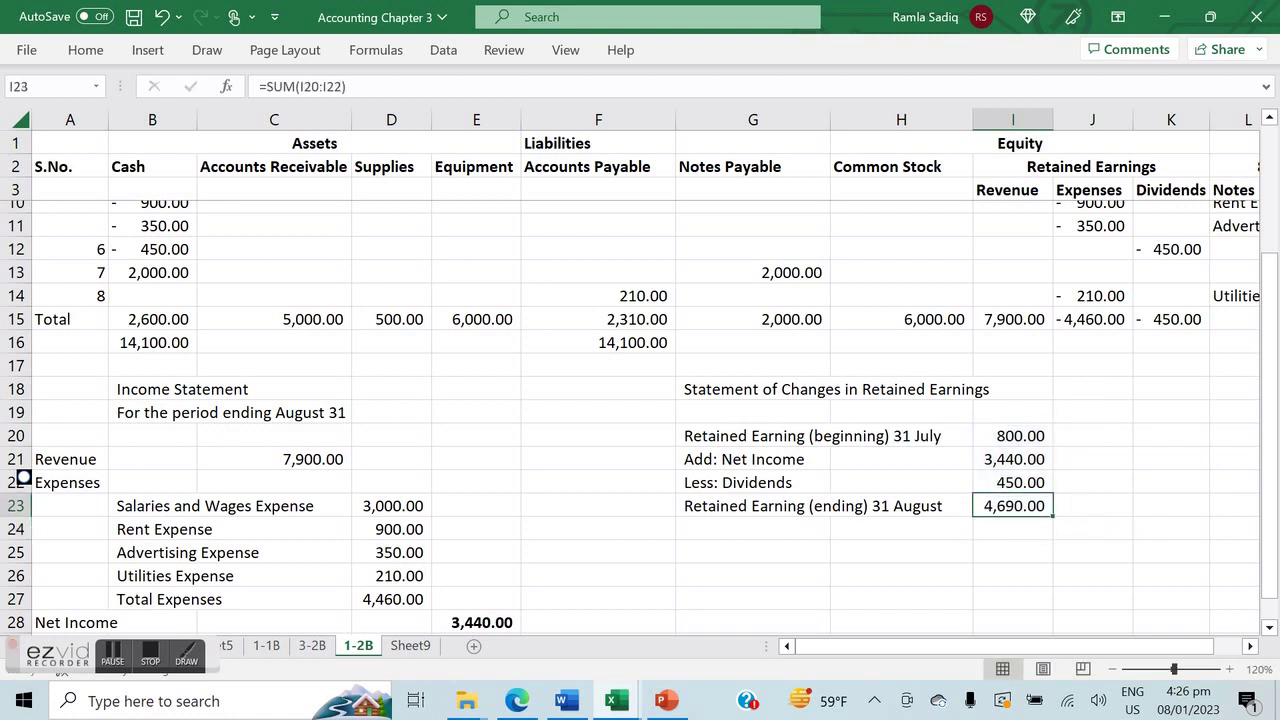
left_click(1012, 480)
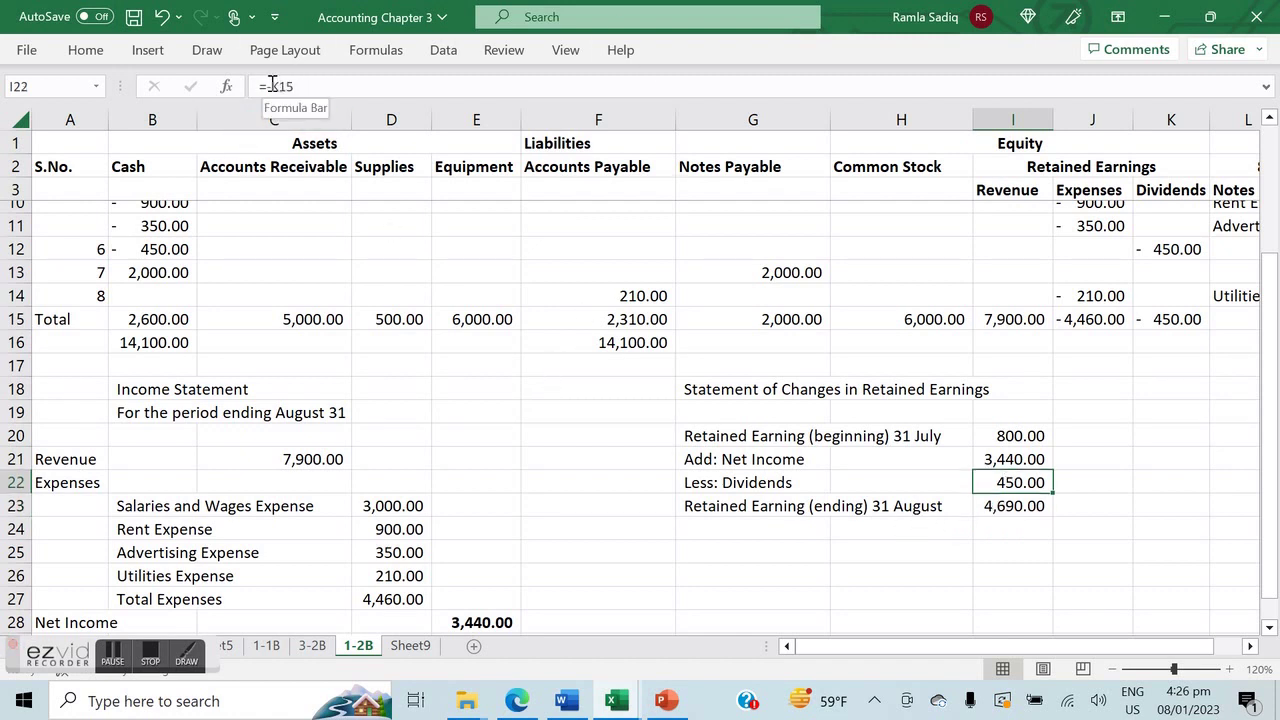
left_click(1019, 515)
left_click(1015, 453)
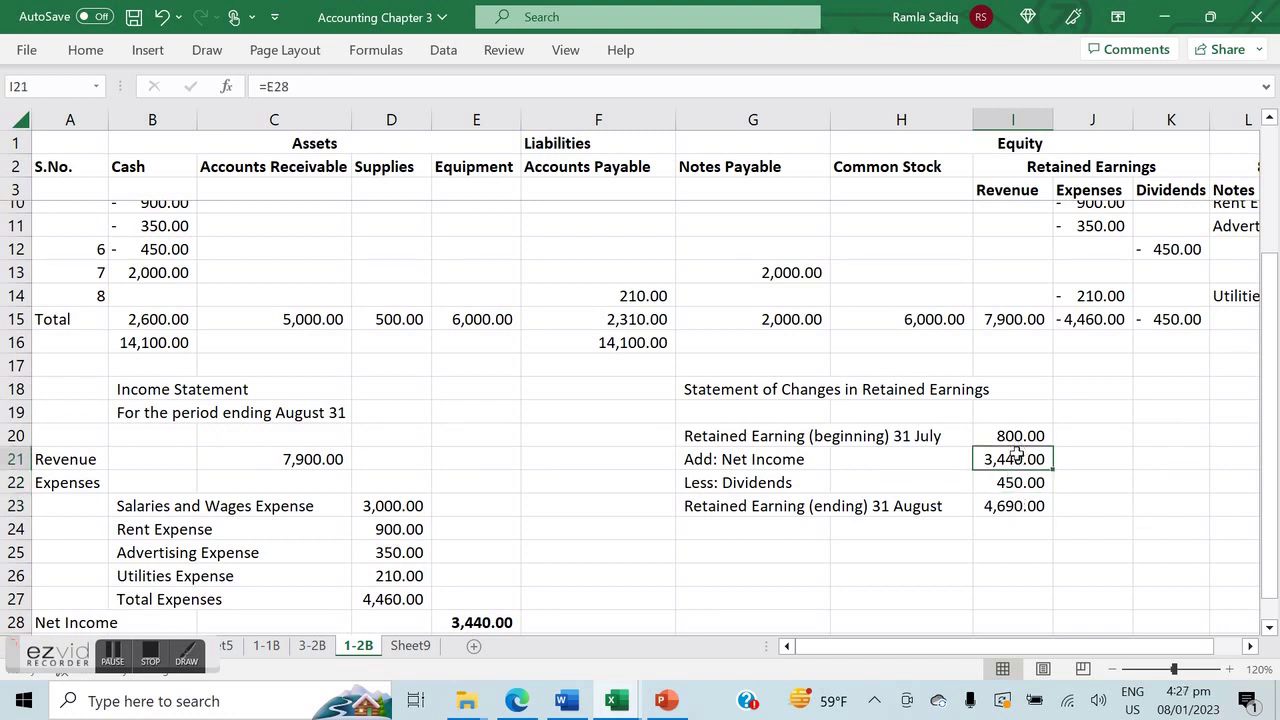
left_click(1022, 505)
left_click(1022, 482)
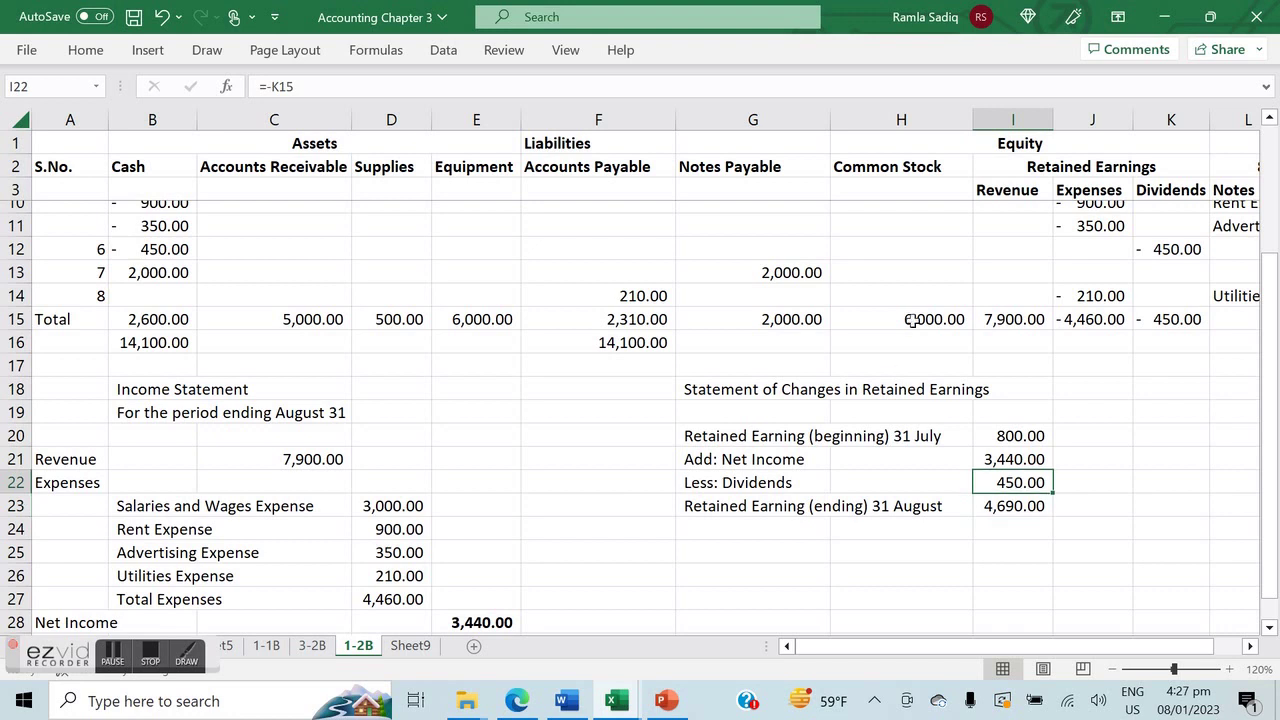
left_click(1173, 319)
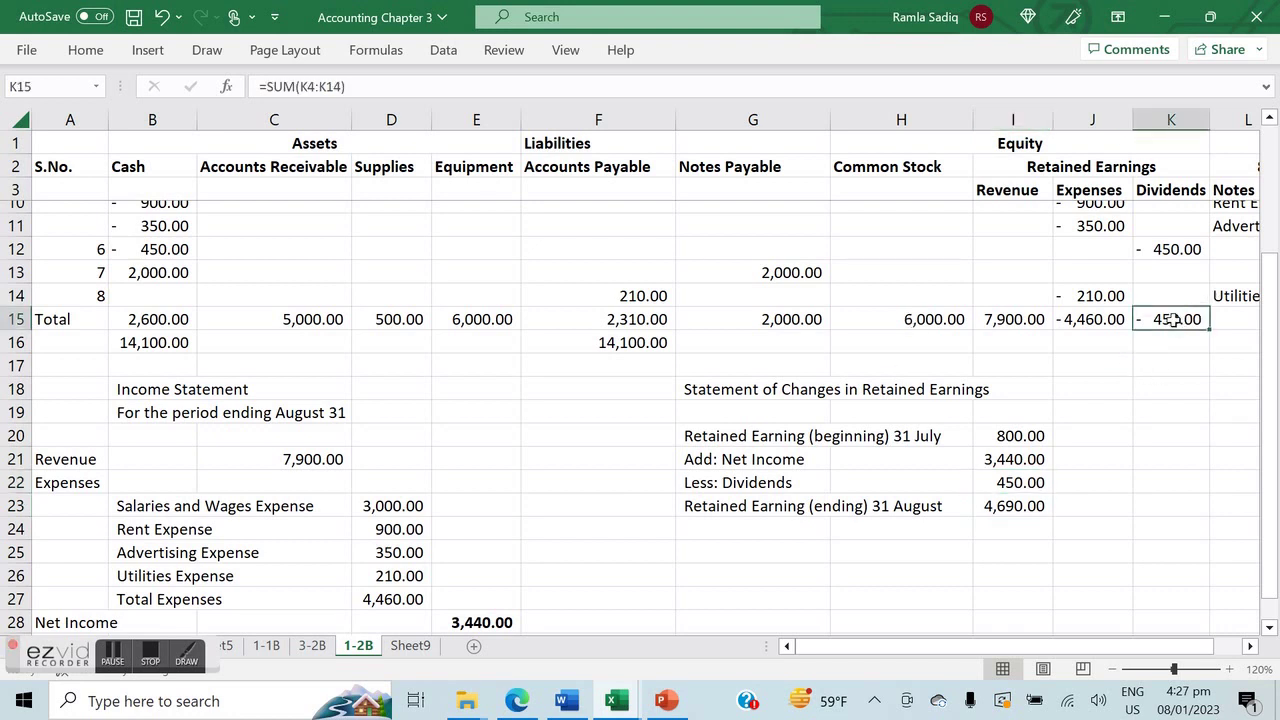
left_click(1050, 512)
Change the dividends amount in I22 to negative 450 so it is deducted in the retained earnings statement.
left_click(1036, 480)
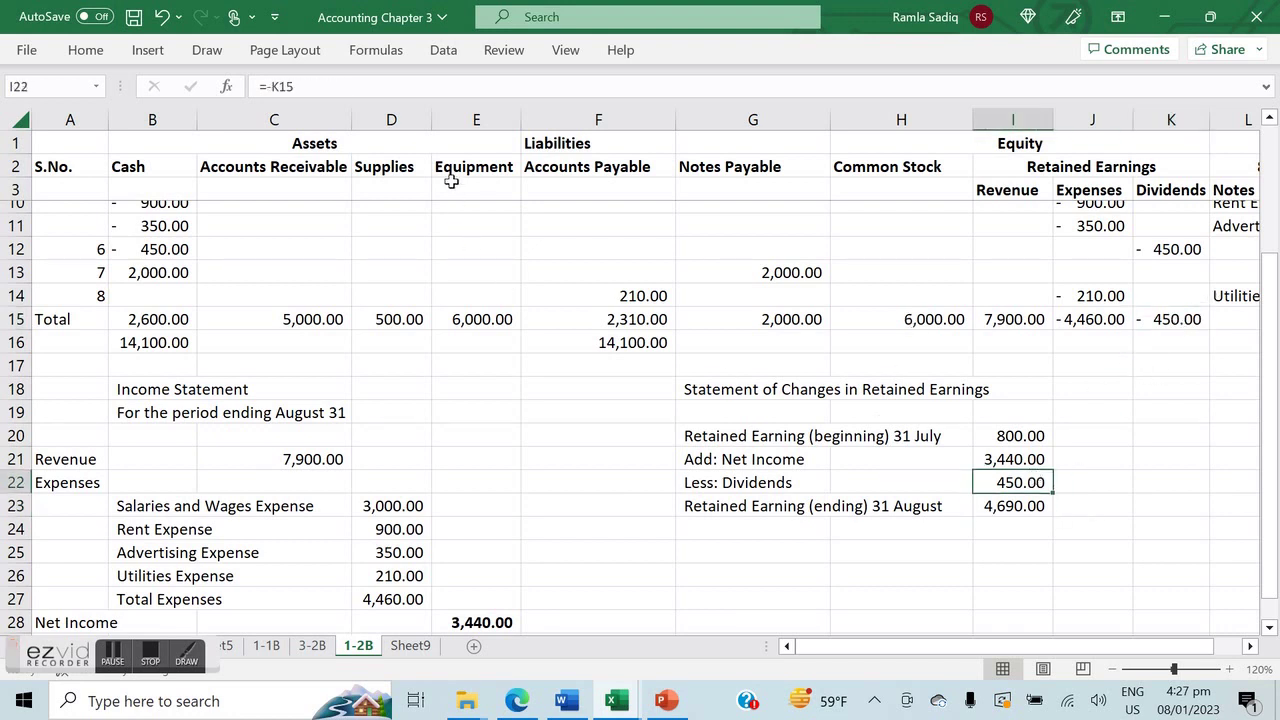
left_click(279, 87)
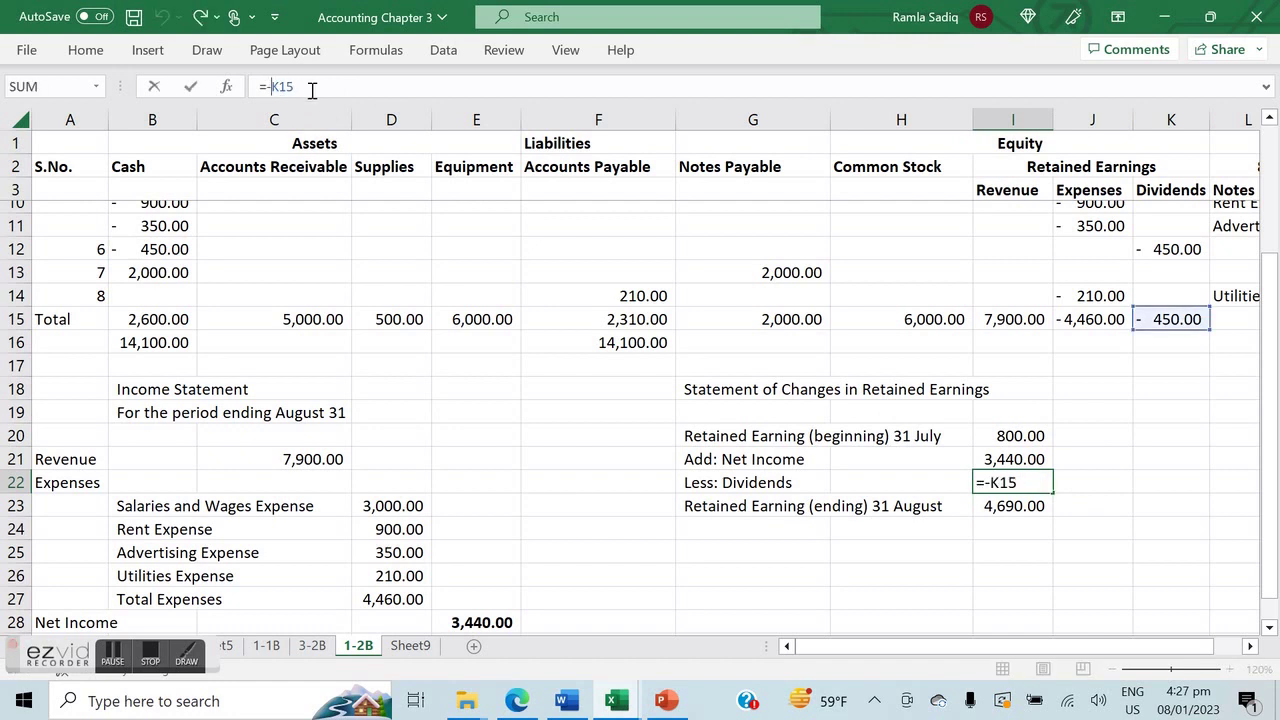
key("BackSpace")
key("BackSpace")
key("BackSpace")
key("BackSpace")
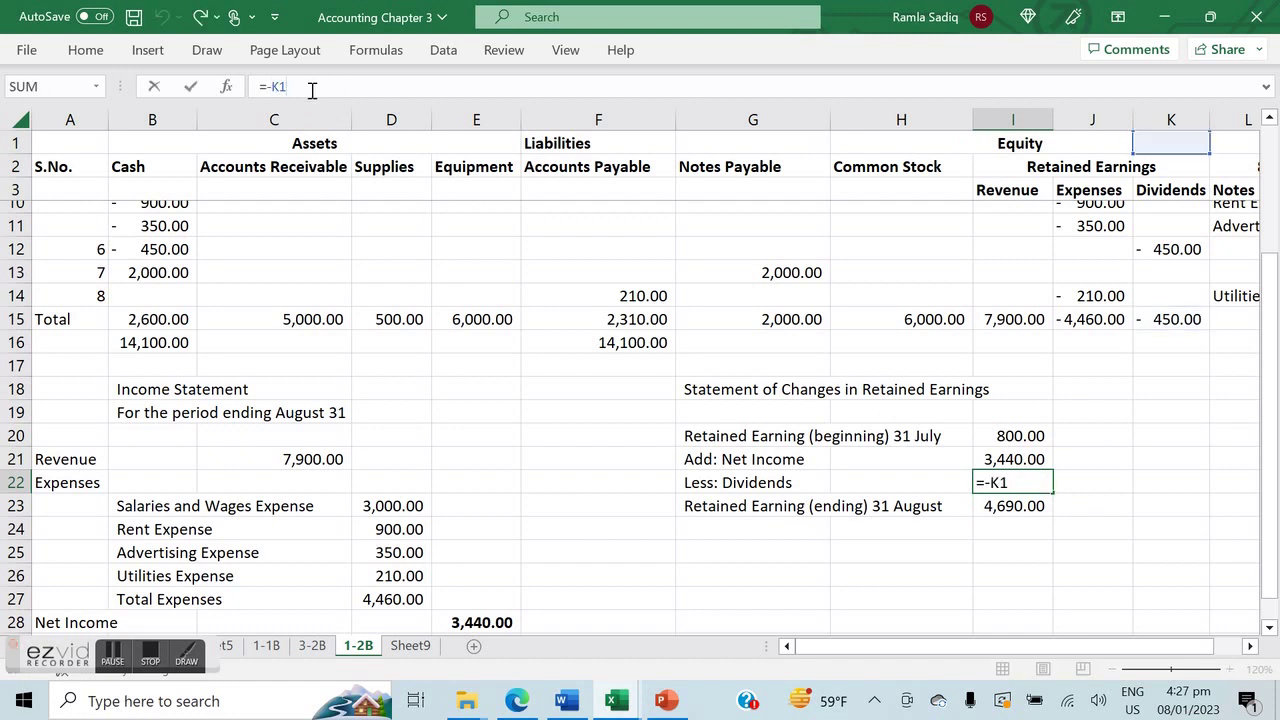
type("- 450")
key("Return")
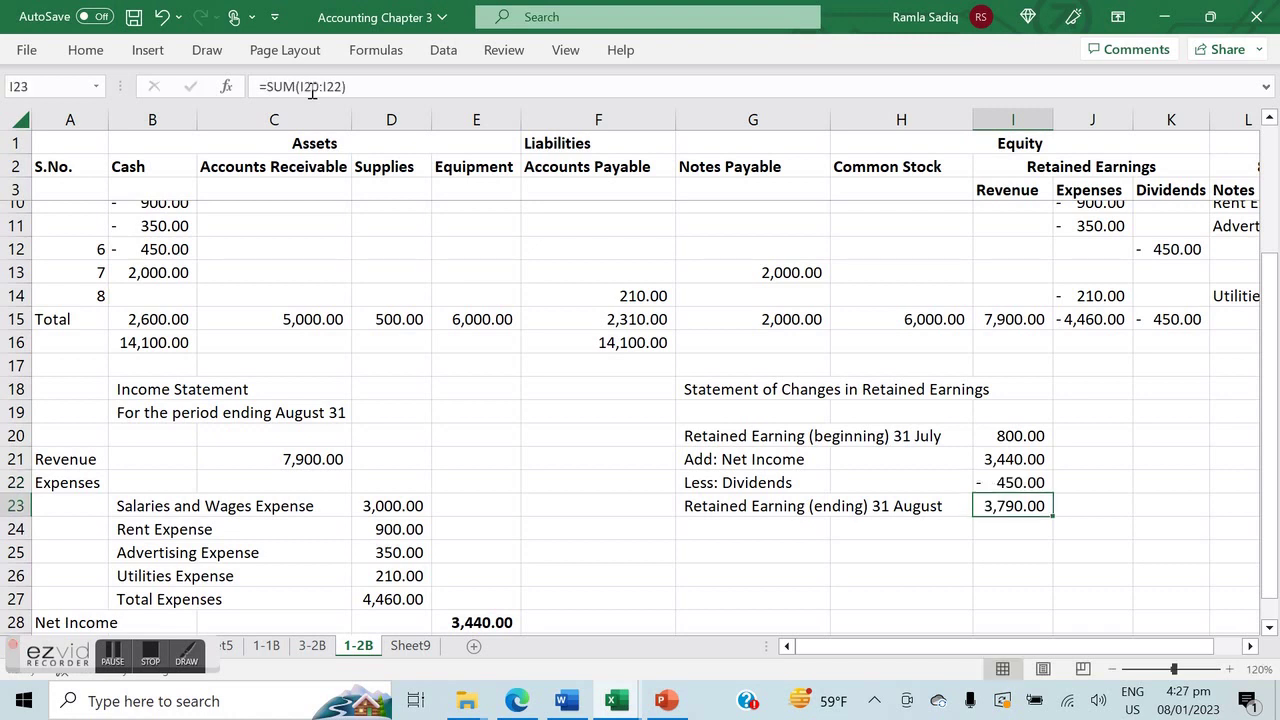
Review the net income in I21 and the ending retained earnings formula in I23.
left_click(1010, 460)
left_click(1005, 545)
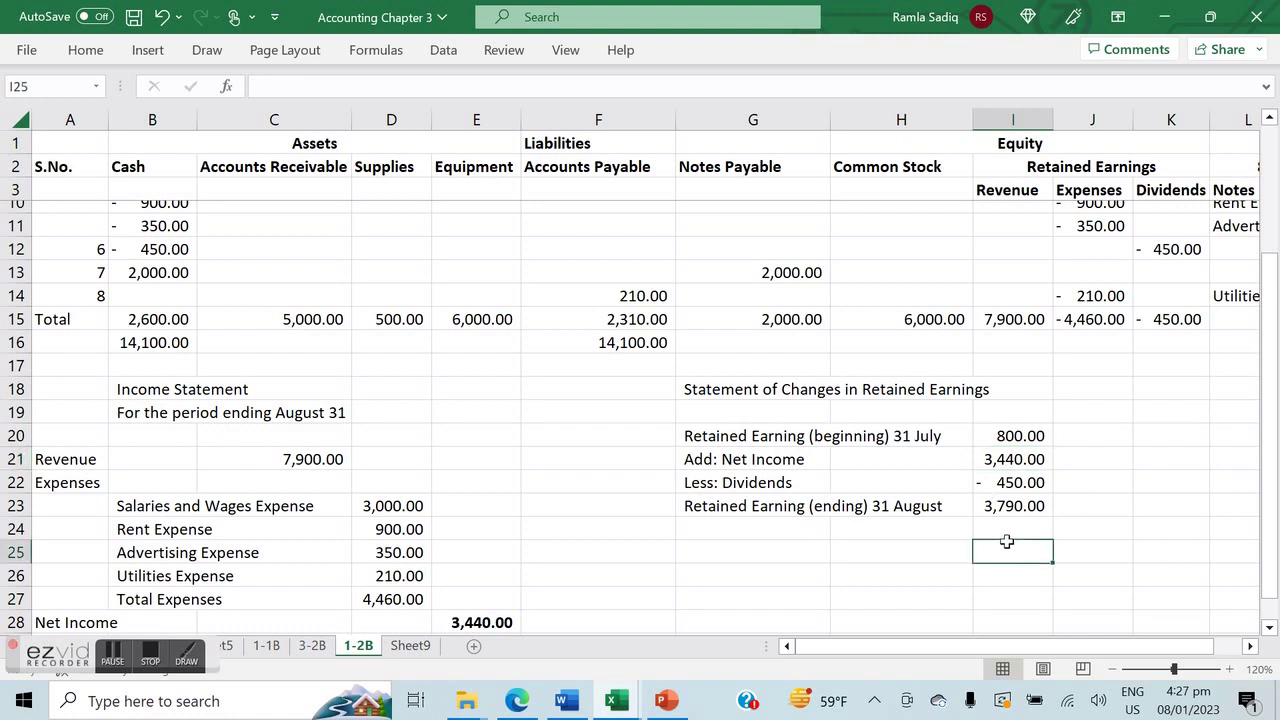
left_click(1013, 459)
left_click(1022, 521)
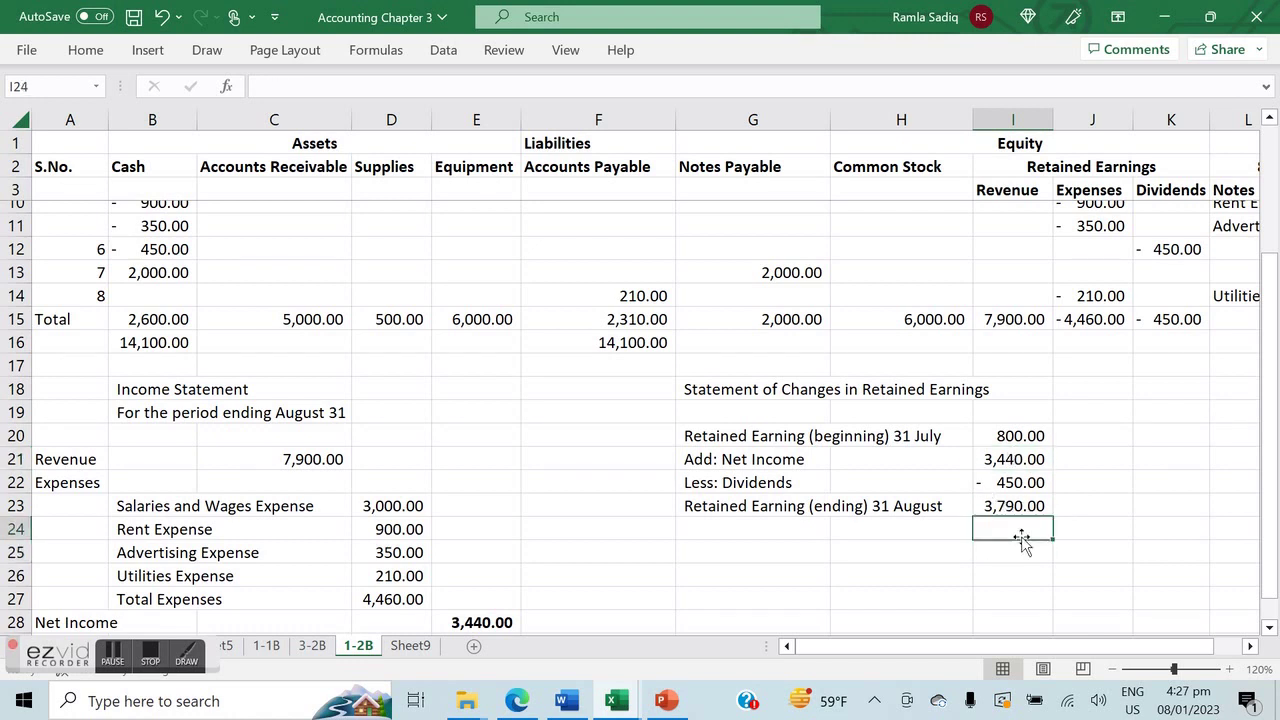
left_click(1020, 508)
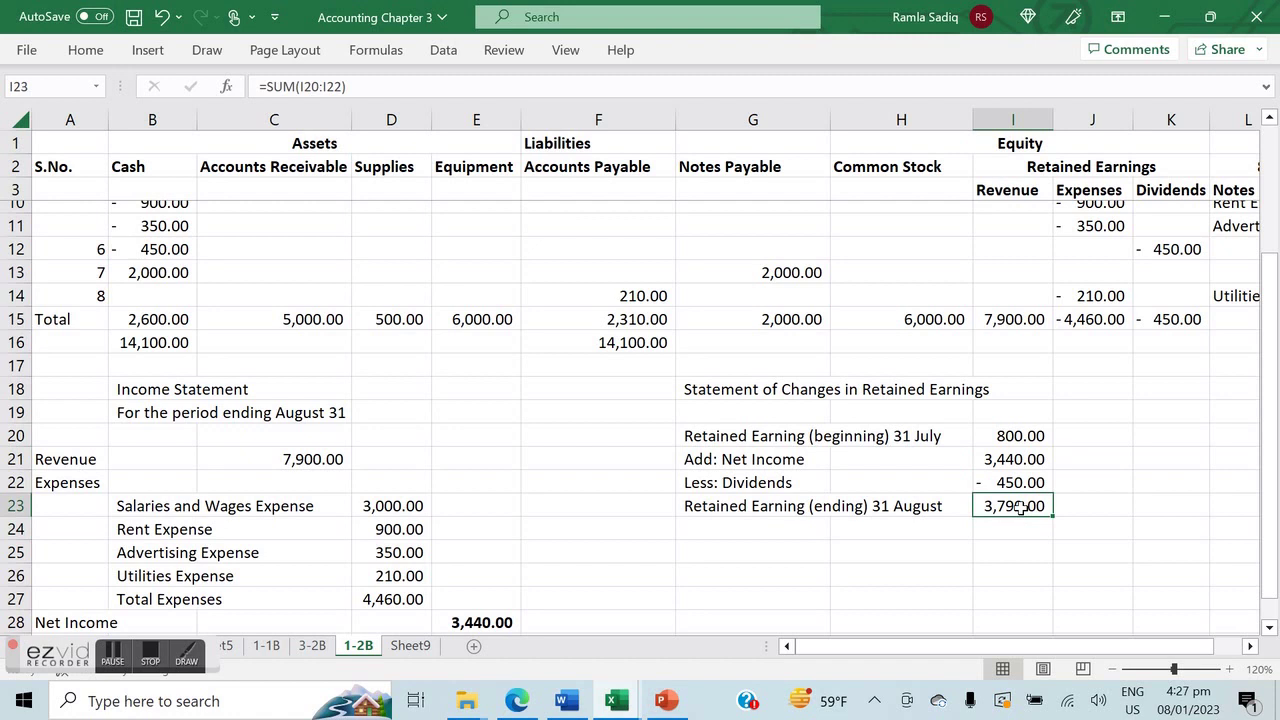
scroll(1020, 508, "right", 2)
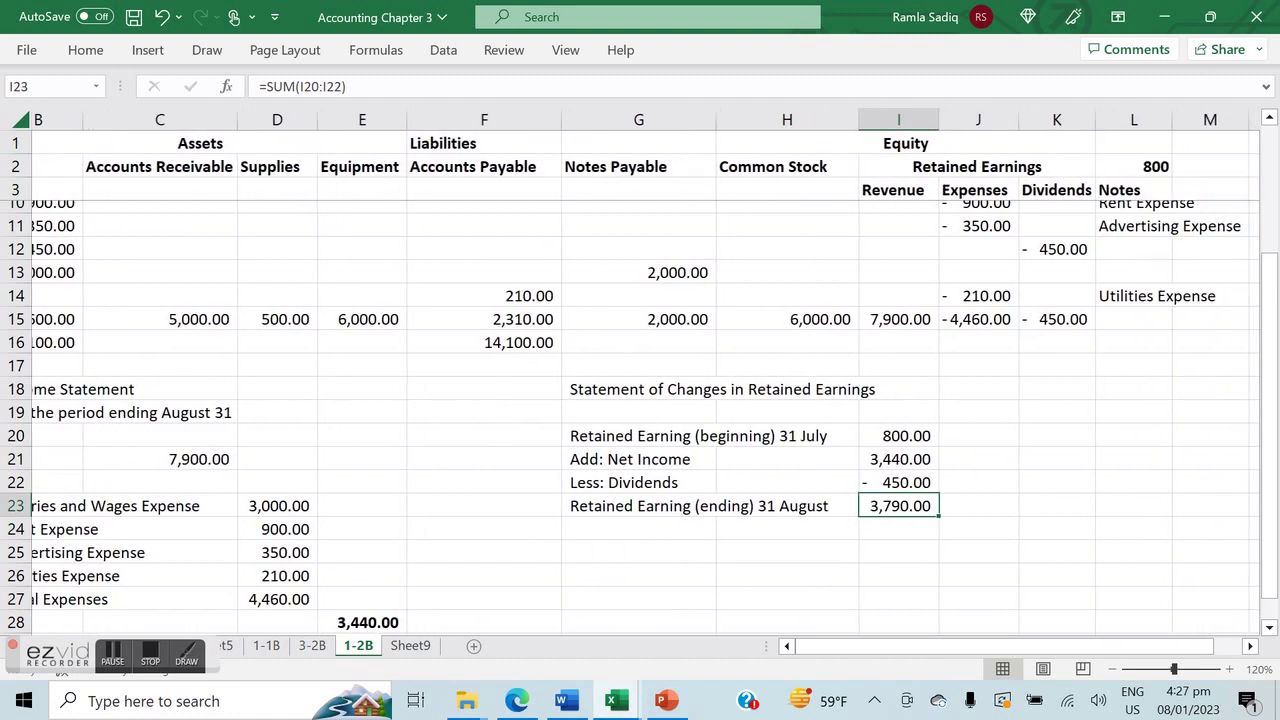
scroll(640, 380, "left", 2)
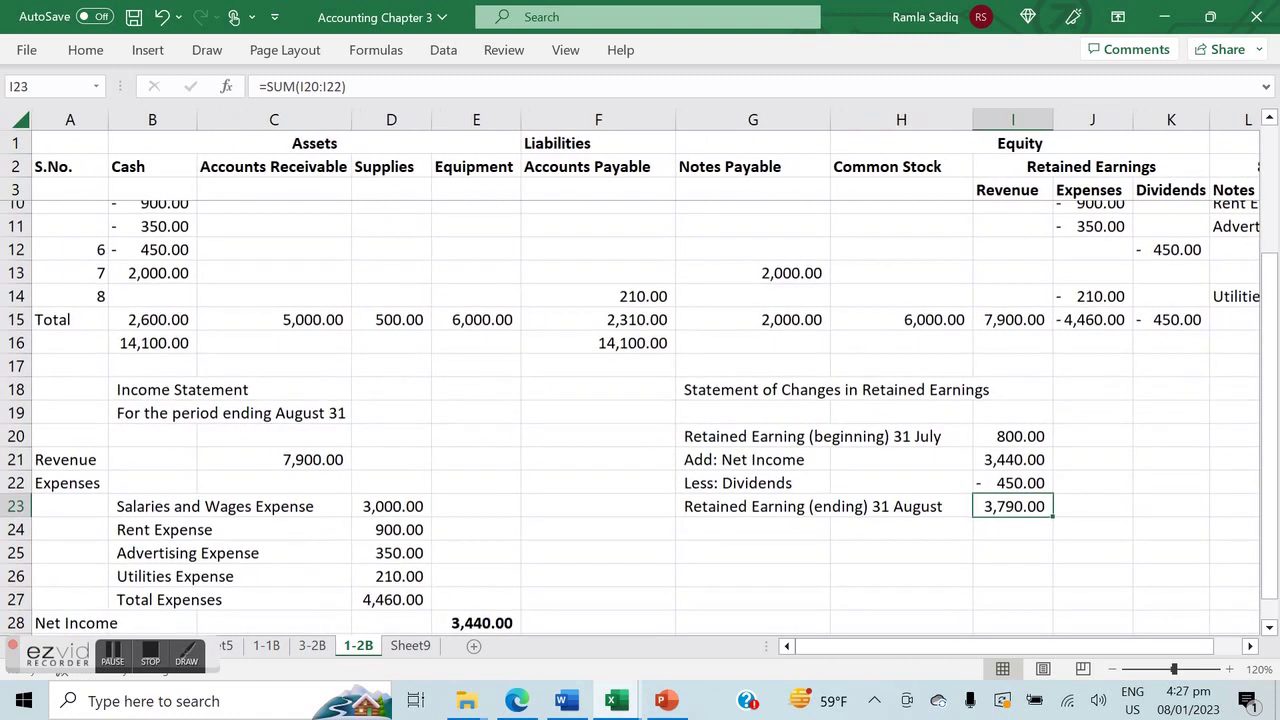
Add the heading "Balance Sheet" in B30 and "As of 31 August" in B31 below the income statement.
scroll(640, 380, "down", 3)
scroll(640, 400, "down", 1)
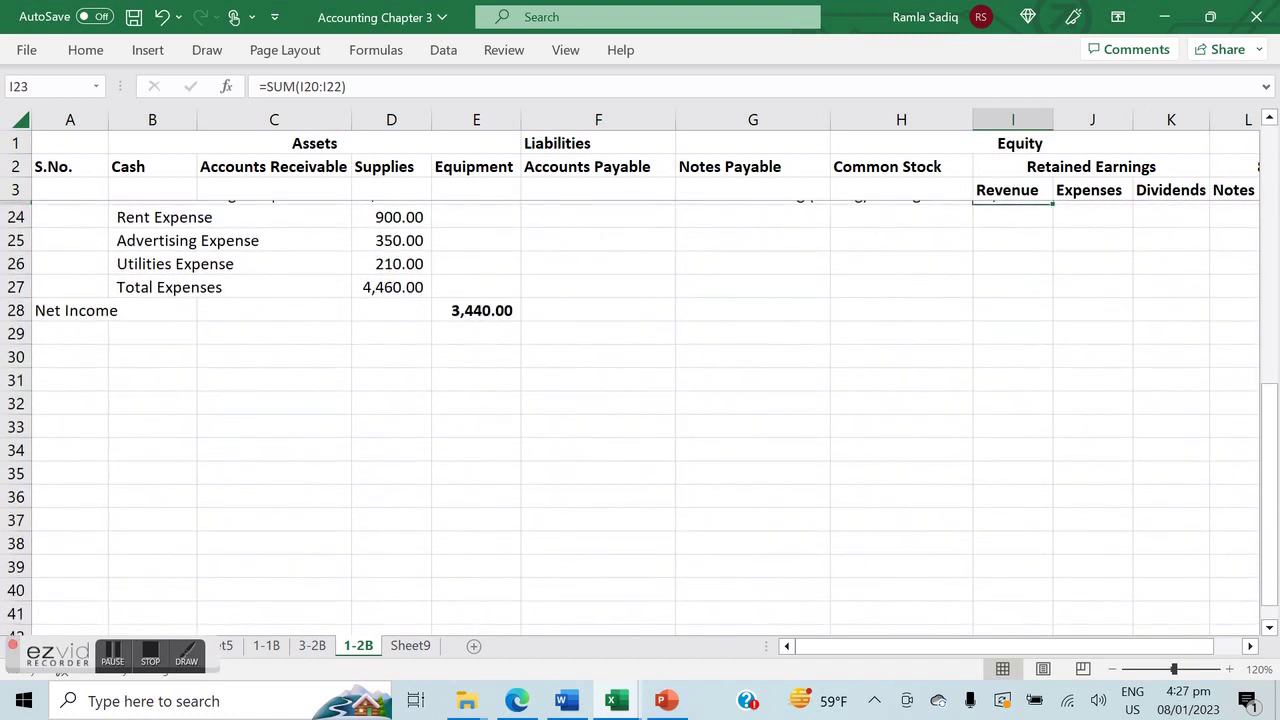
left_click(152, 356)
type("Balan")
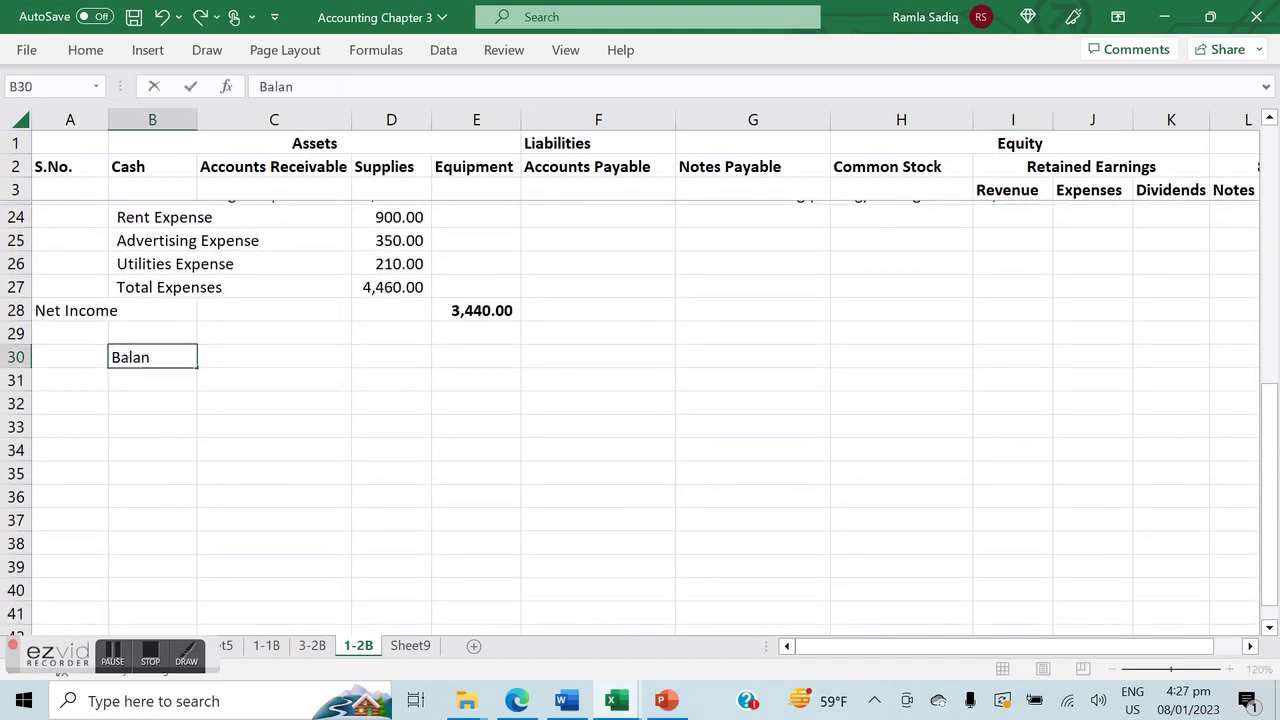
type("ce Sheet")
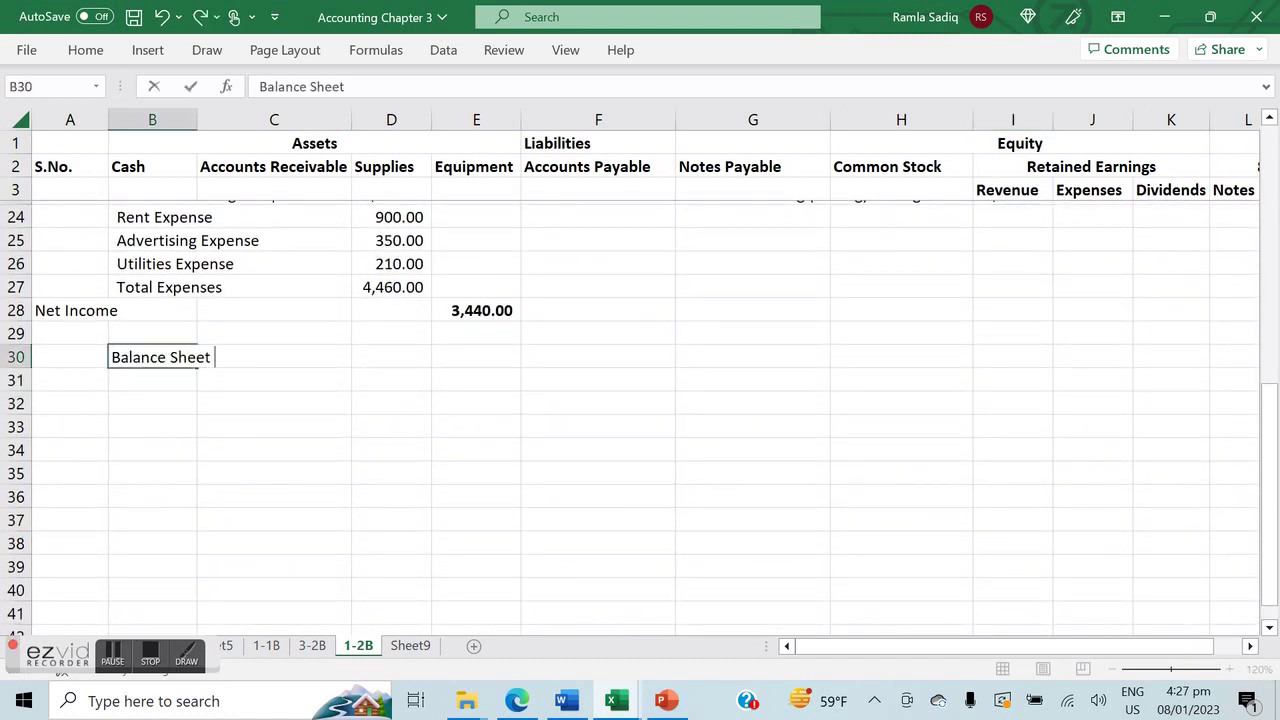
key("Return")
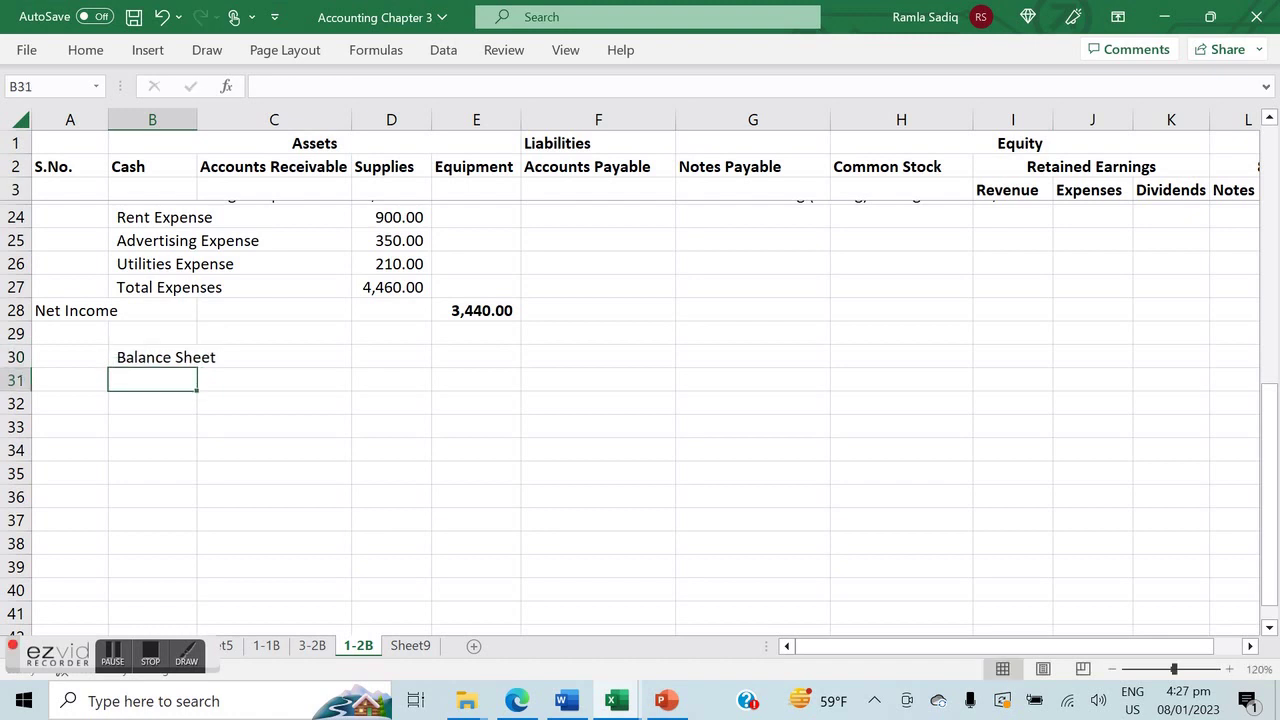
type("As of 3")
type("1 As")
type("ugust")
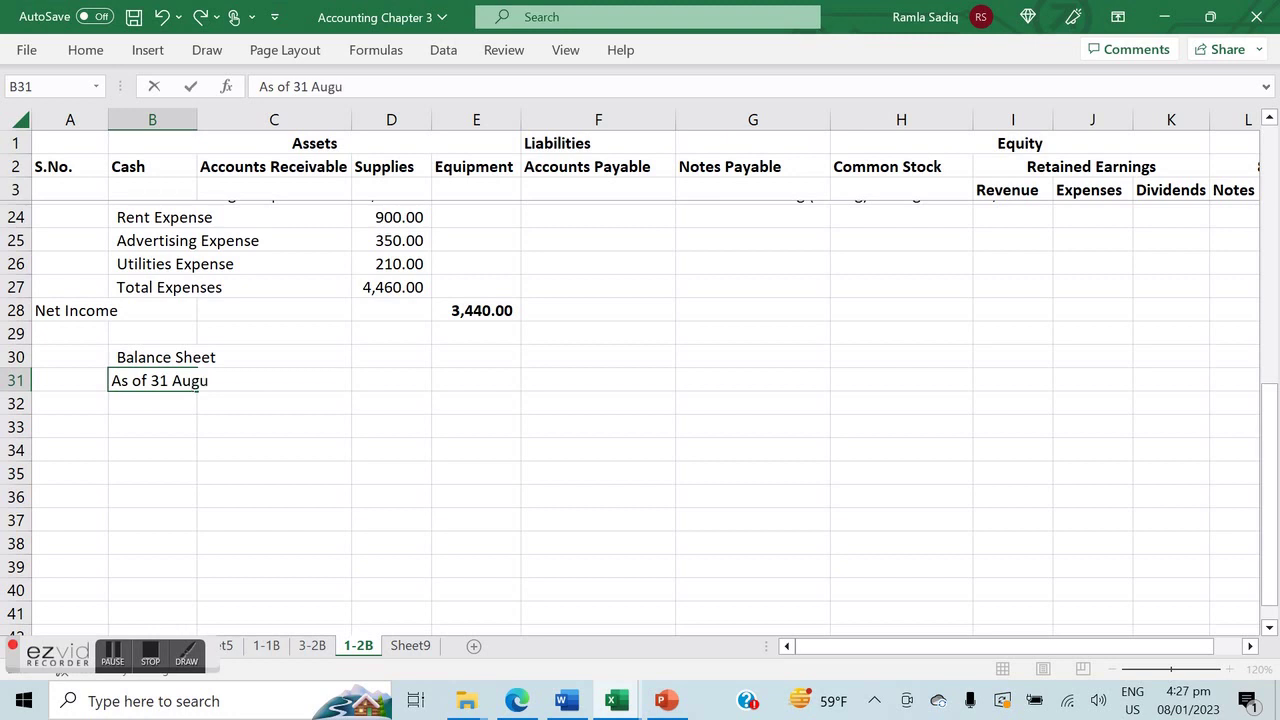
key("Return")
List the asset labels Cash, Accounts Receivable, Supplies and Equipment in A33:A36.
left_click(152, 426)
left_click(70, 426)
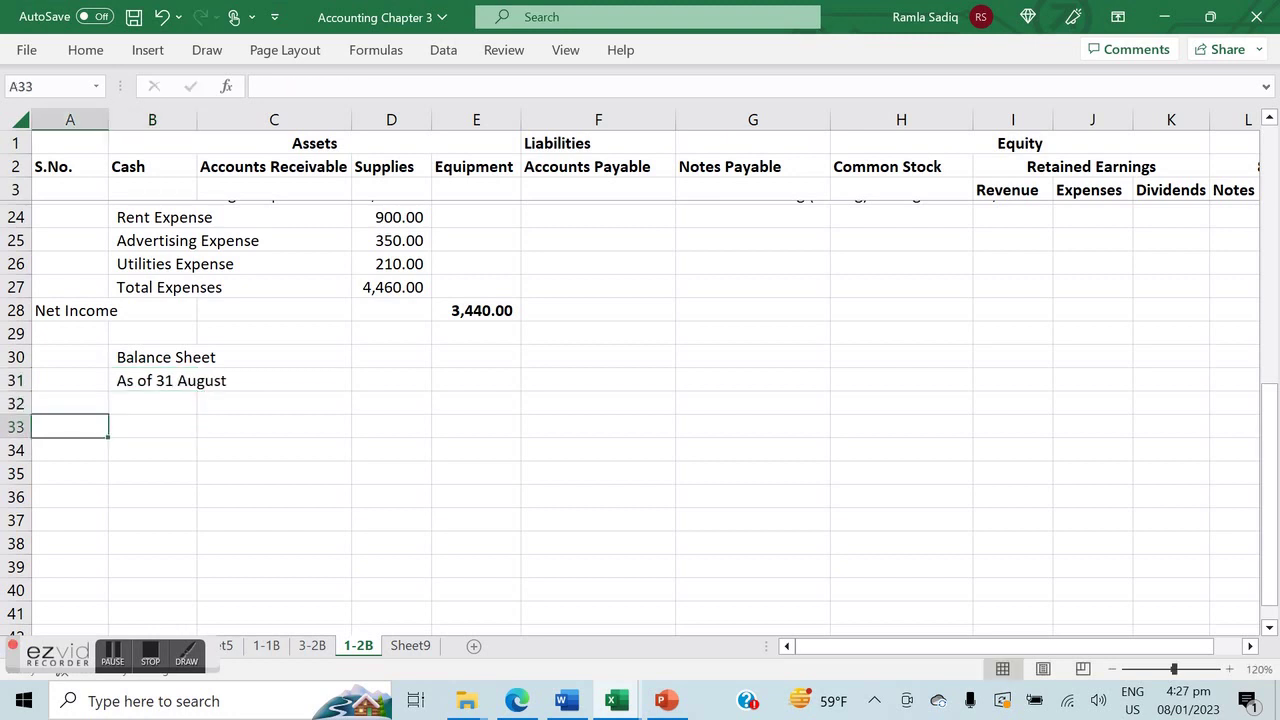
type("Cash")
key("Return")
type("Accounts Receivable")
key("Return")
type("Supplies")
key("Return")
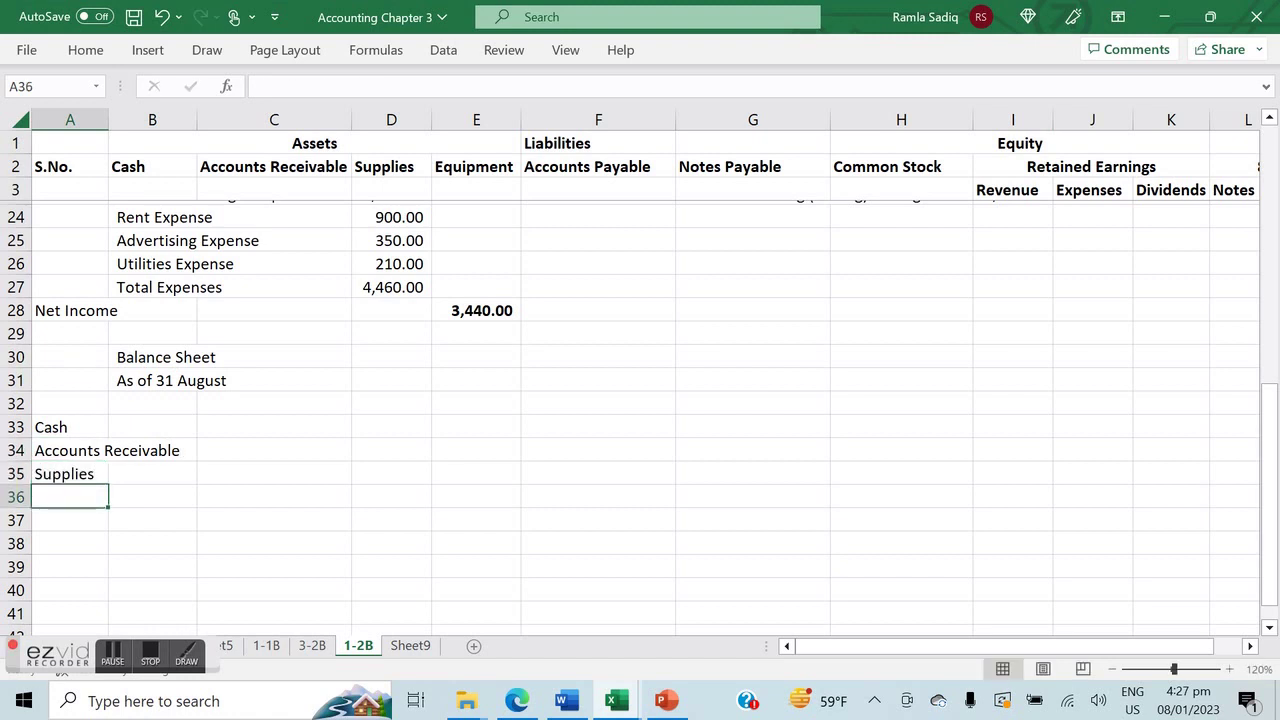
type("Equipment")
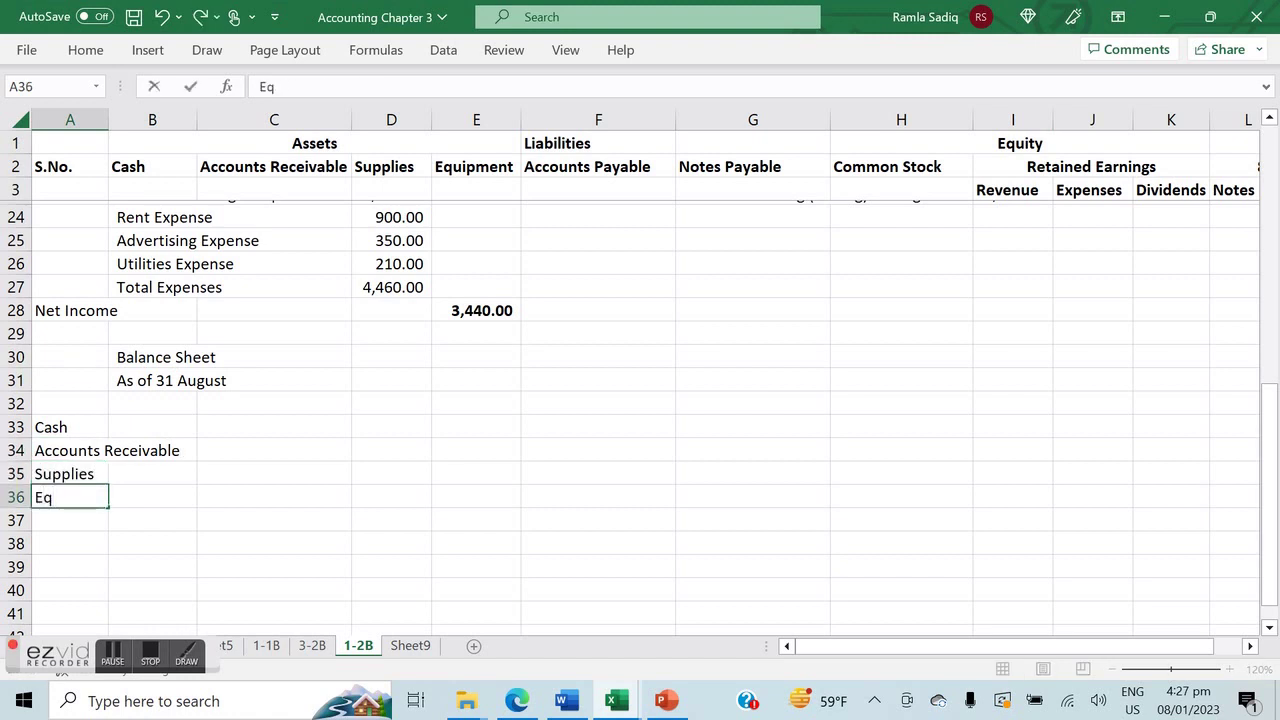
key("Return")
Add the label "Total Assets" in A37 below the list of assets.
key("Up")
key("Up")
key("Up")
key("Up")
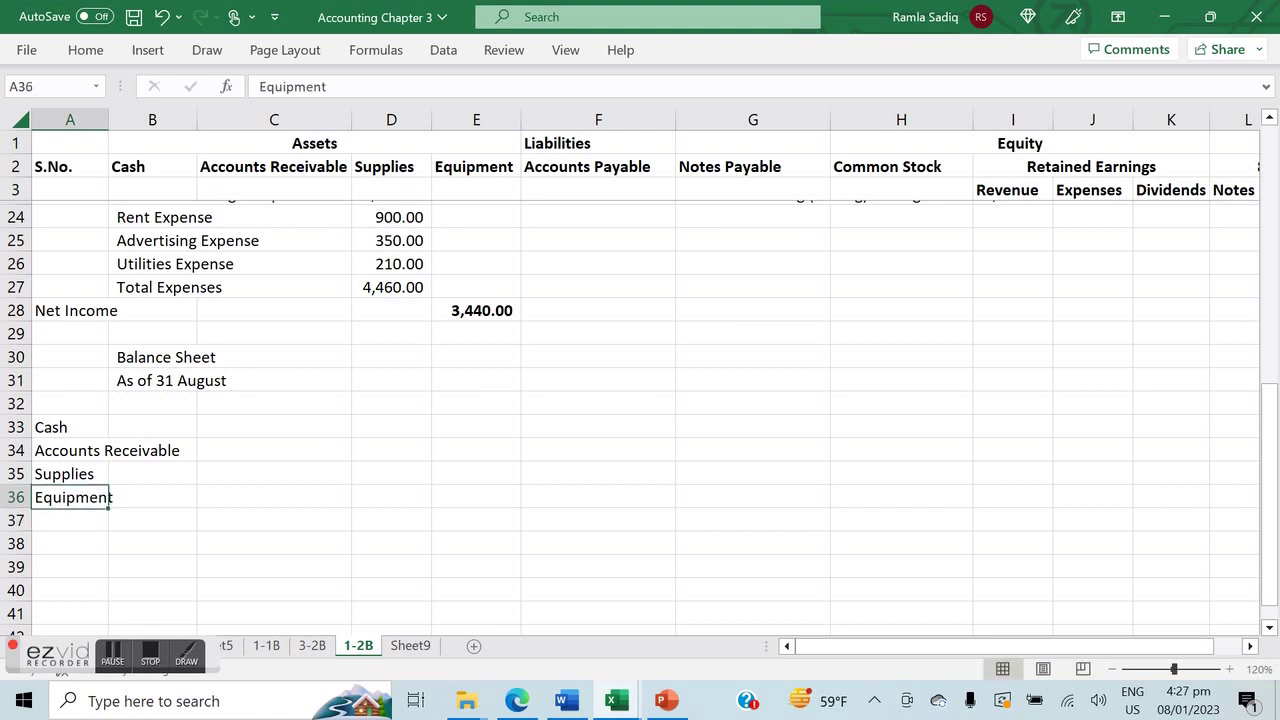
left_click(70, 520)
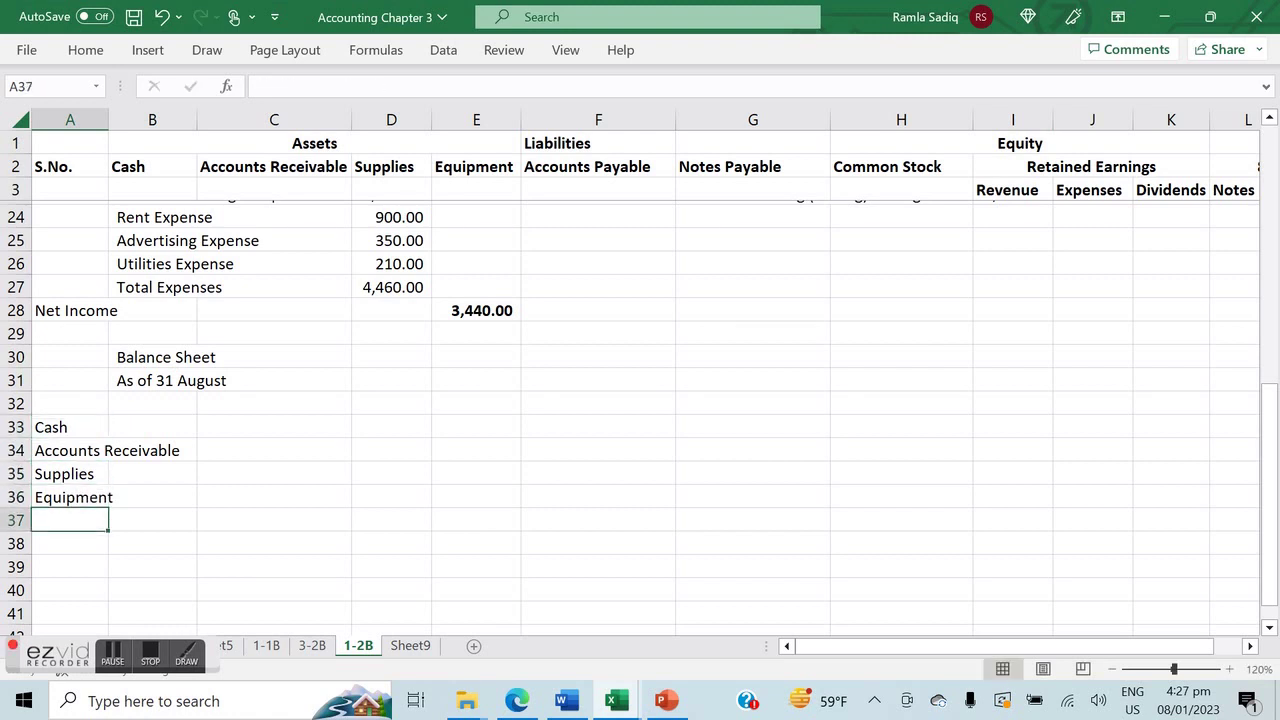
type("Total Assets")
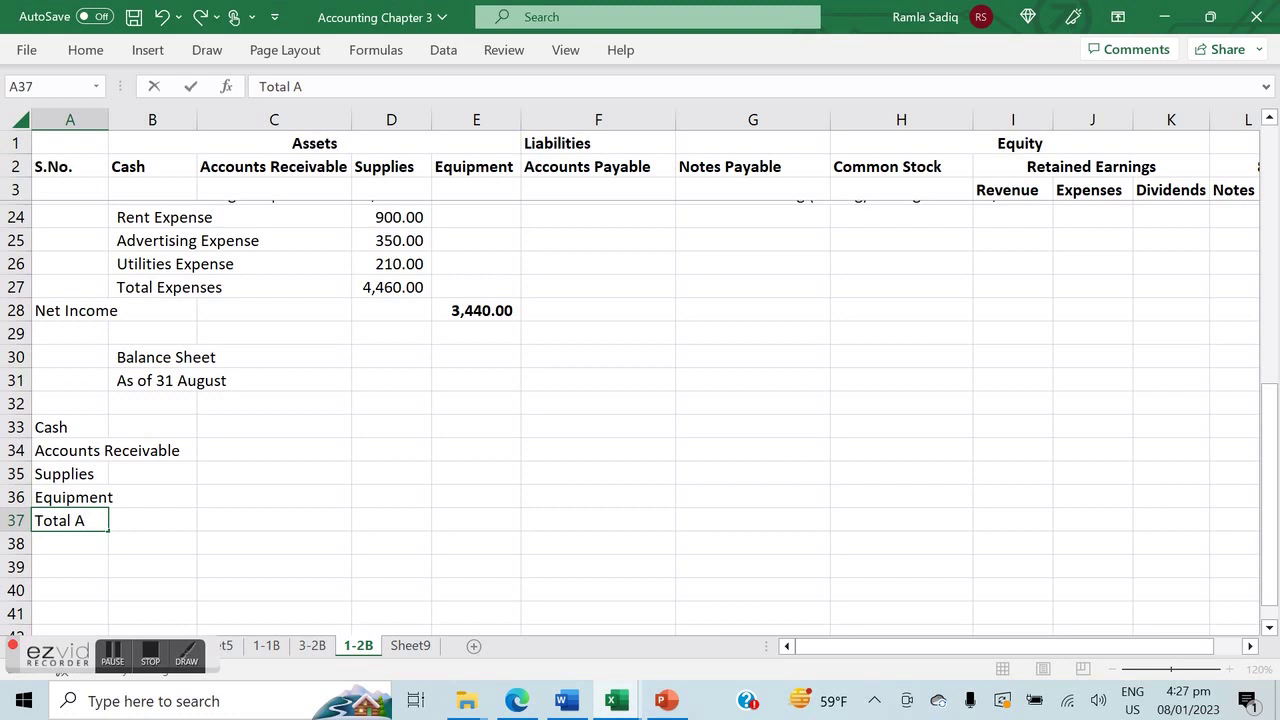
key("Return")
Look up the cash total in row 15 and enter 2600 for Cash in C33.
key("Up")
key("Up")
key("Up")
key("Up")
key("Up")
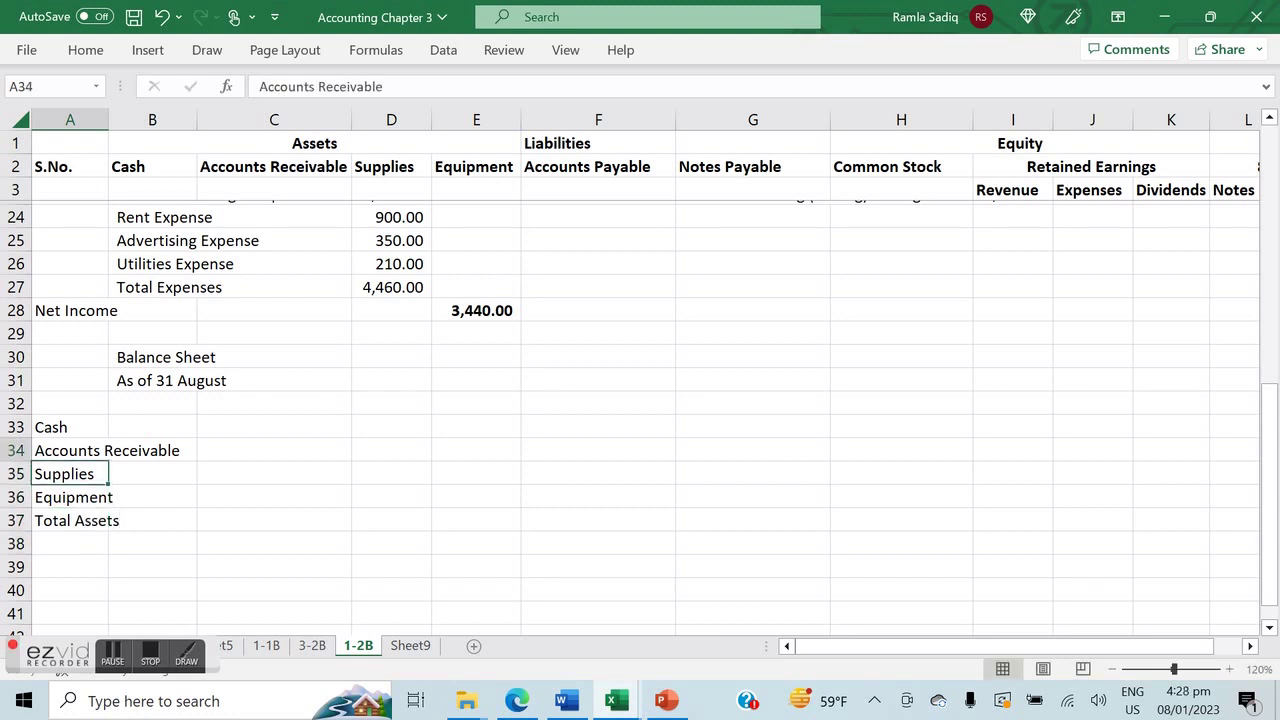
key("Right")
key("Right")
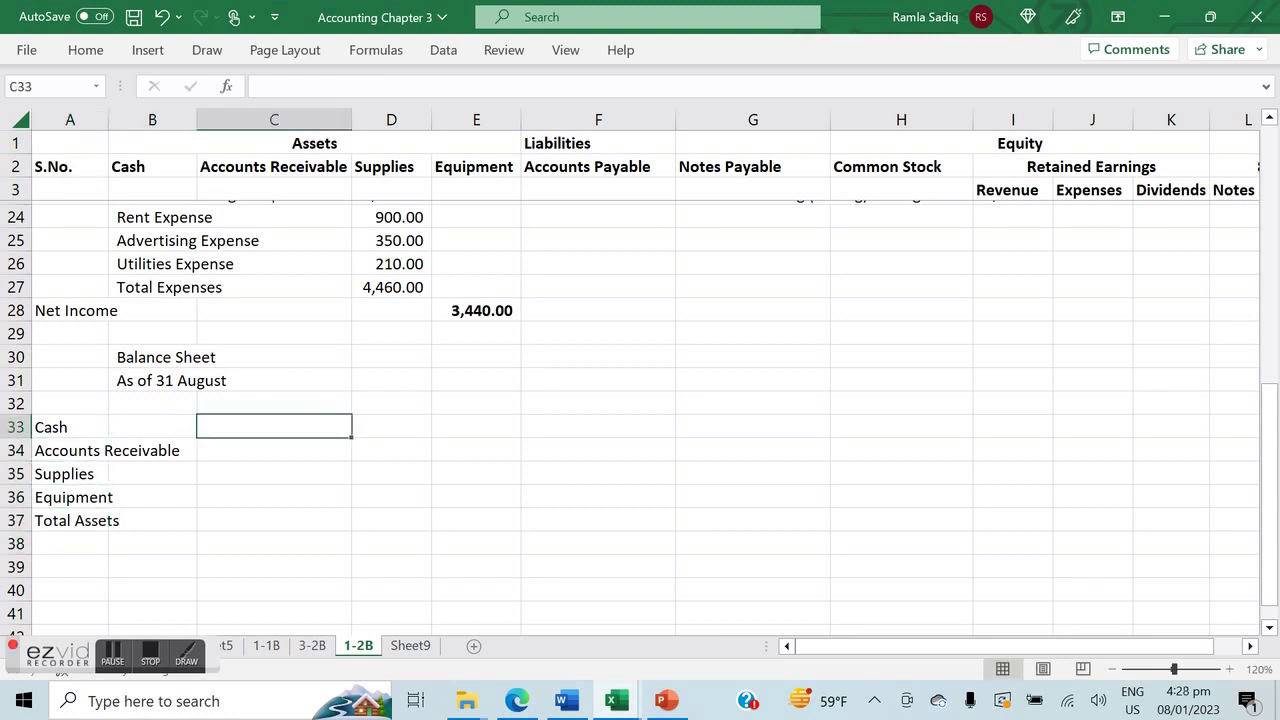
scroll(635, 420, "up", 5)
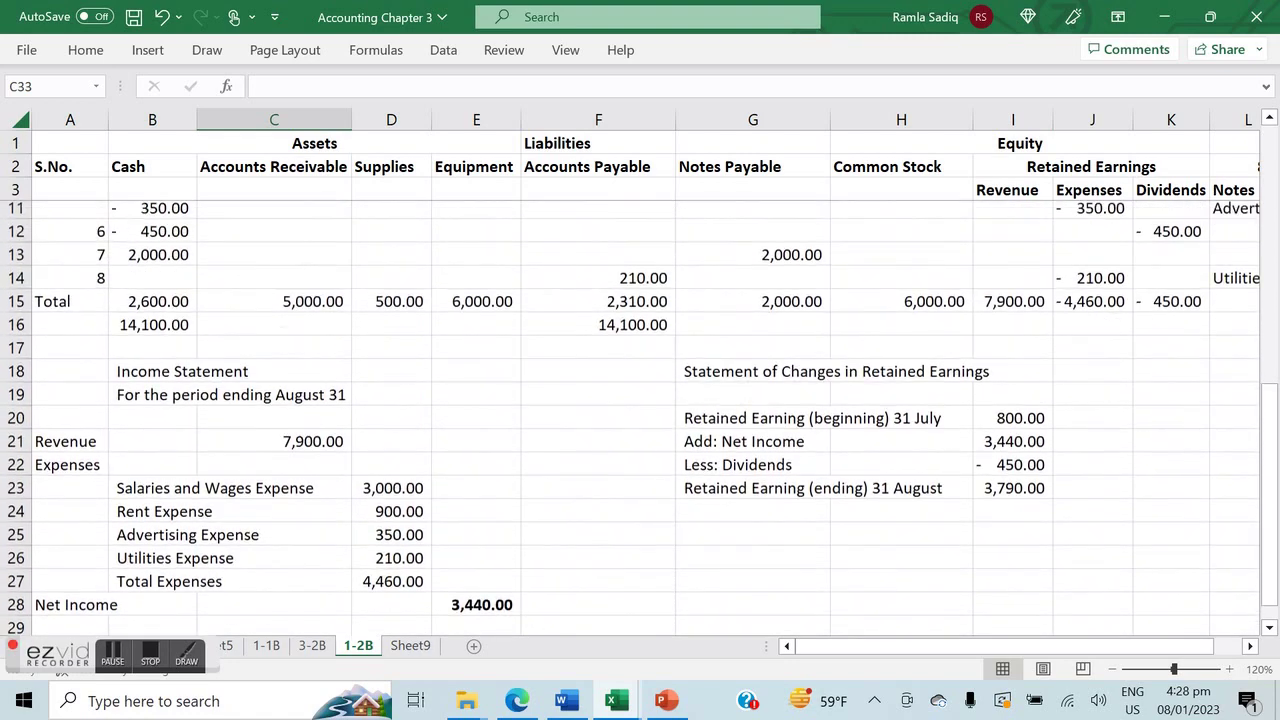
scroll(635, 420, "down", 2)
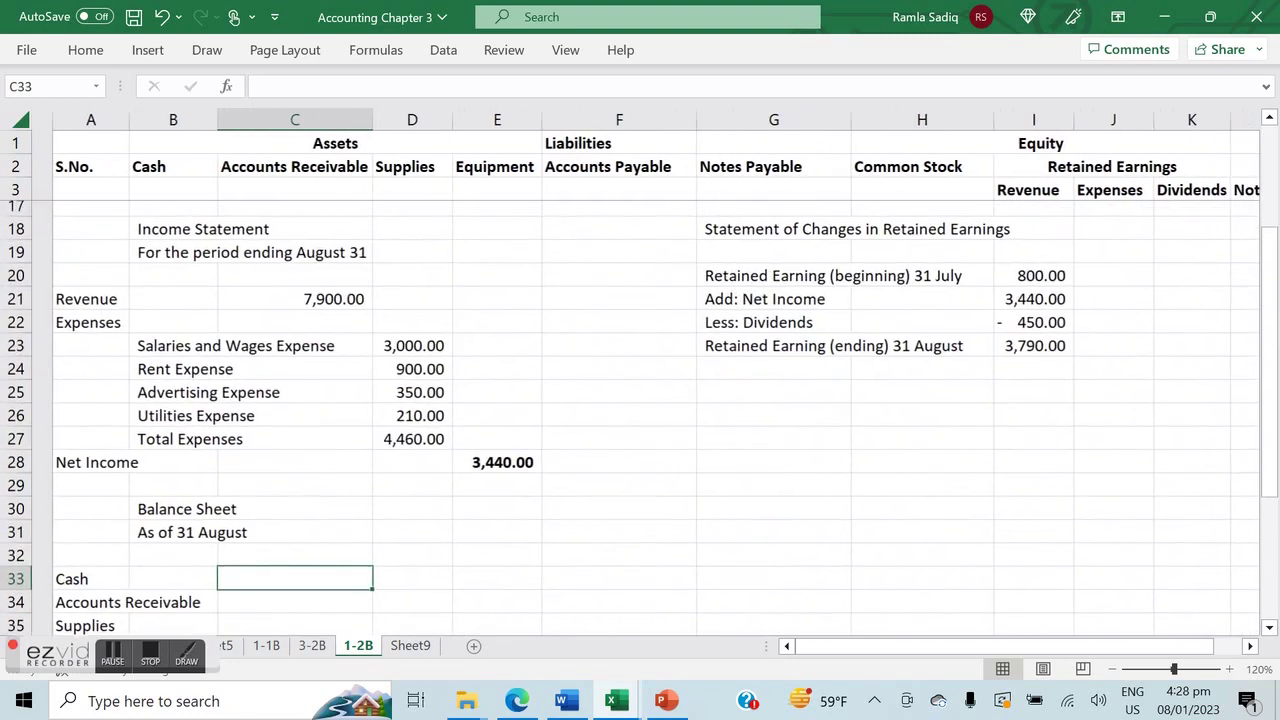
scroll(635, 420, "up", 1)
scroll(635, 420, "down", 1)
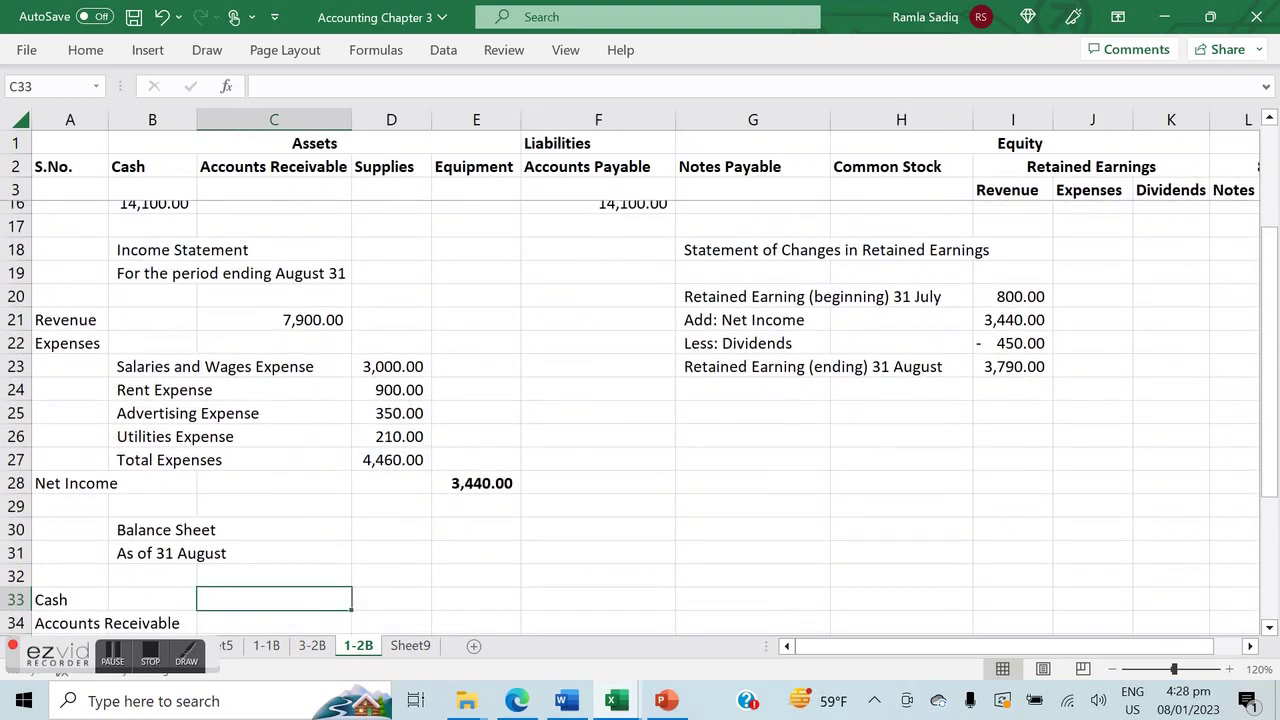
type("2600")
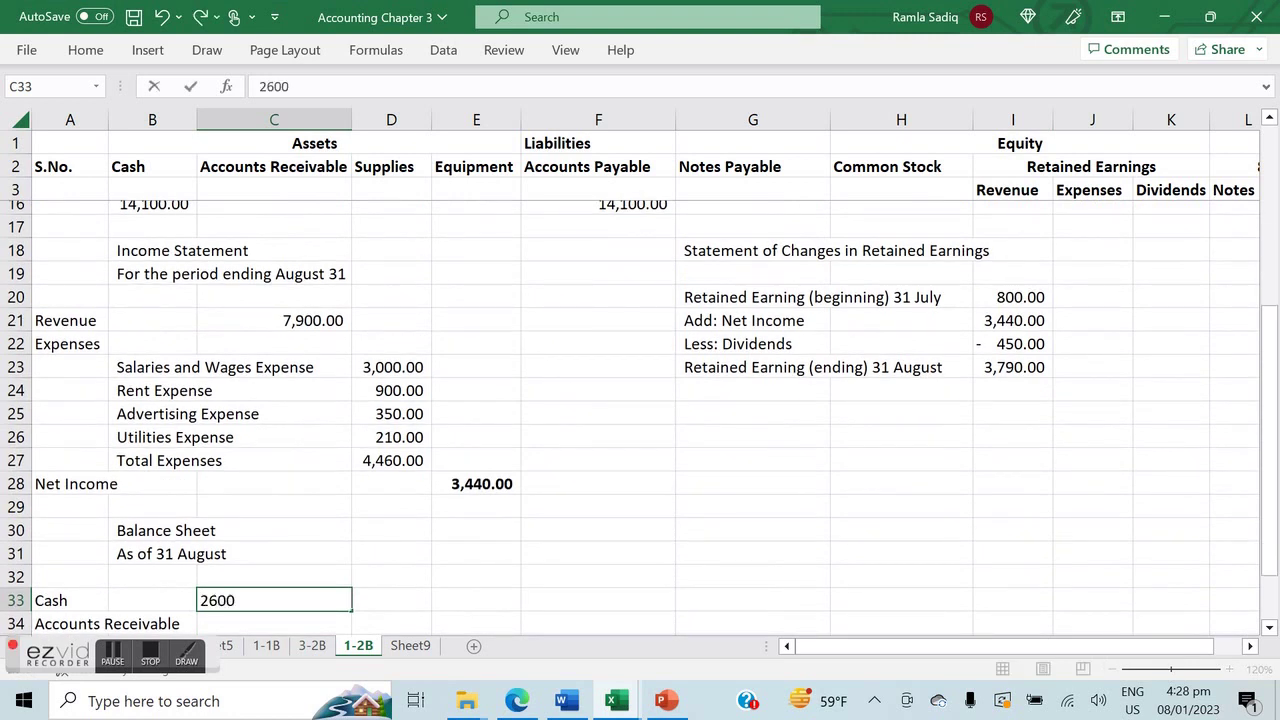
key("Return")
Look up the accounts receivable total in row 15 and enter 5000 for Accounts Receivable in C34.
scroll(635, 420, "up", 3)
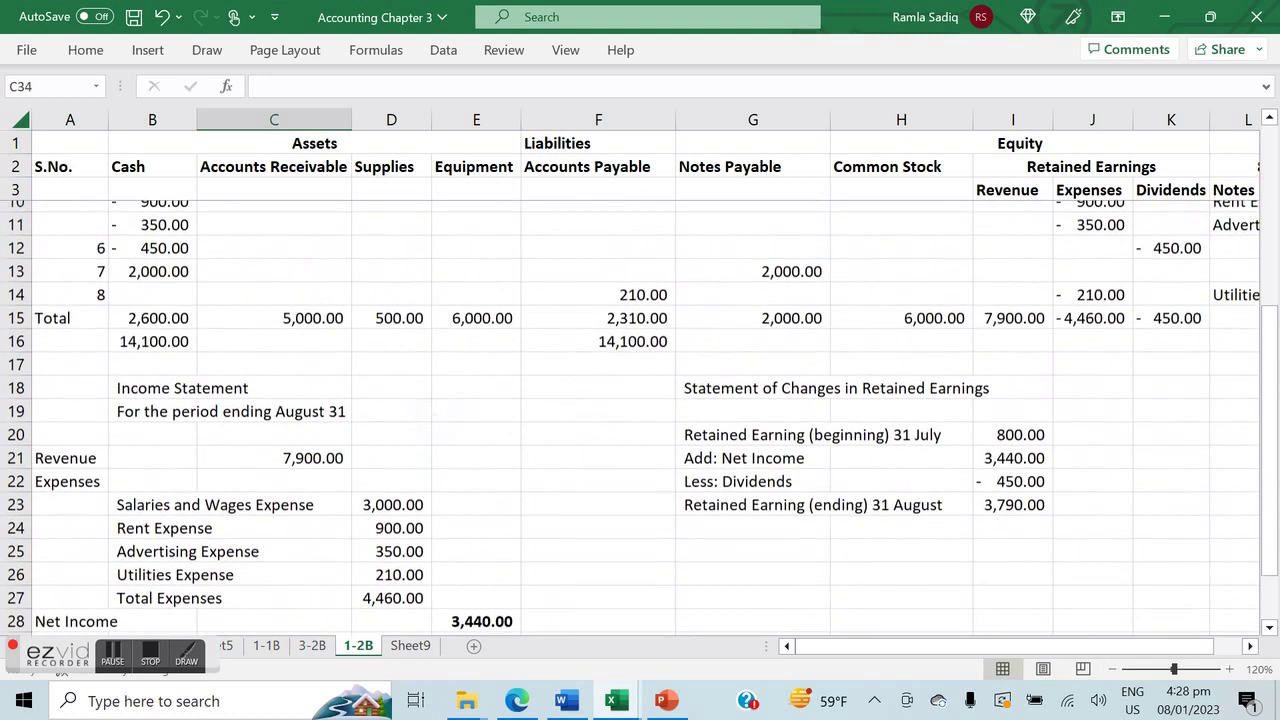
scroll(640, 420, "down", 3)
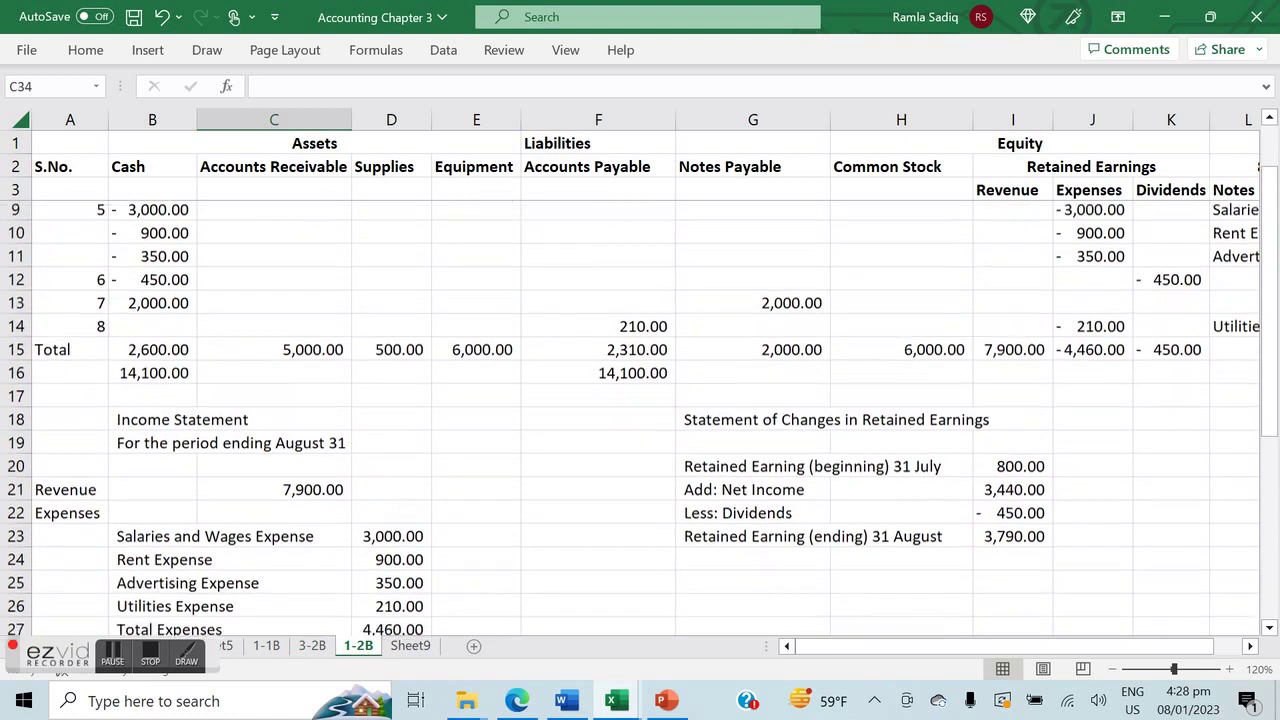
scroll(640, 420, "down", 2)
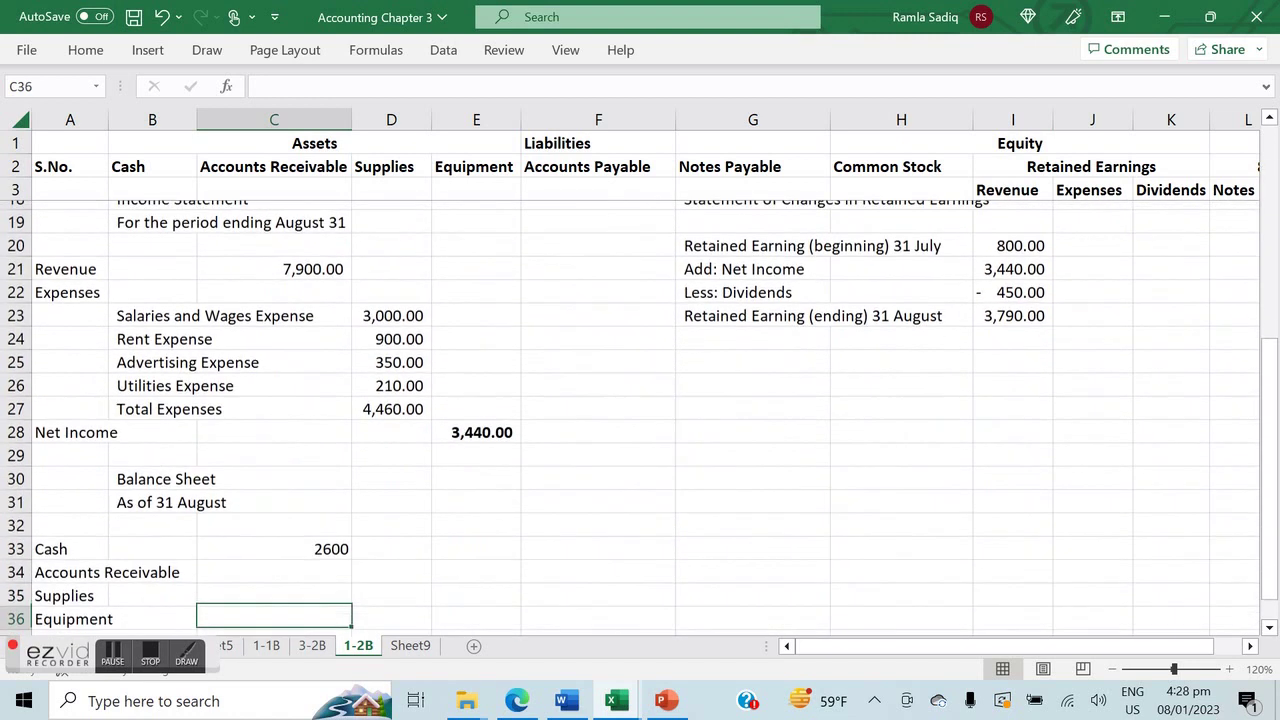
type("5000")
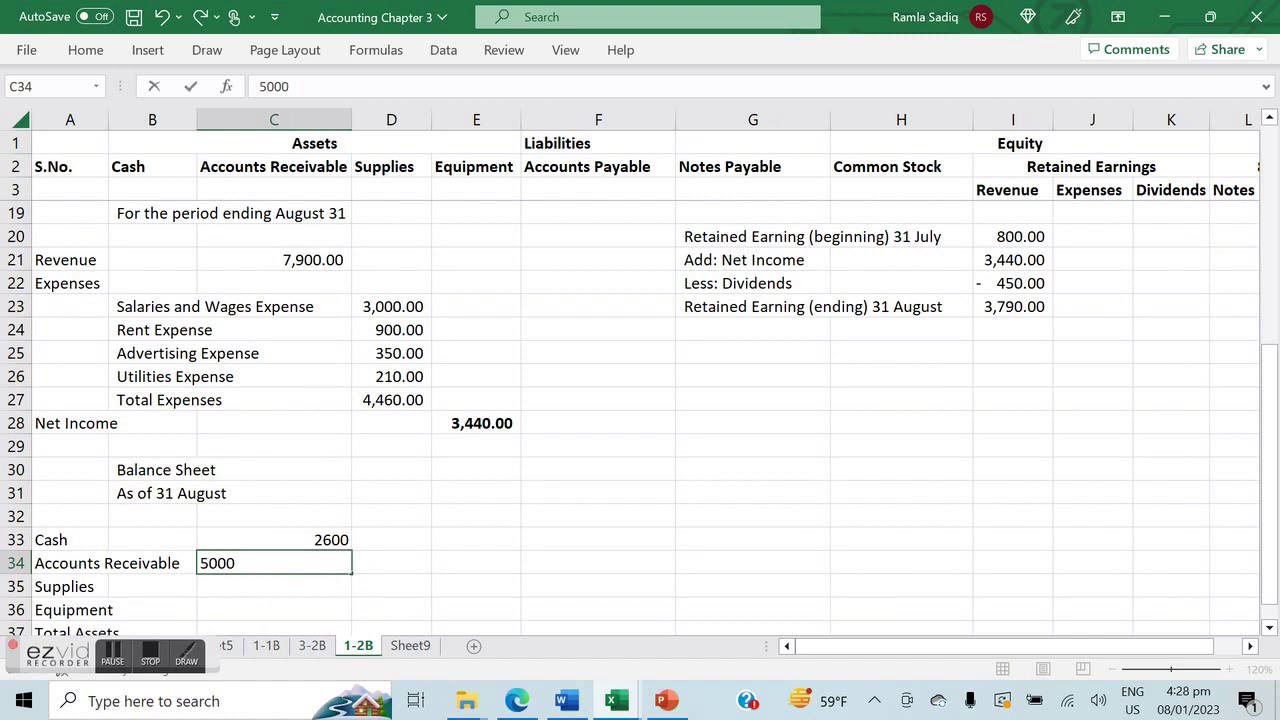
key("Return")
Enter 500 for Supplies in C35 and 6000 for Equipment in C36 from the row 15 totals.
scroll(640, 420, "up", 2)
scroll(640, 420, "down", 2)
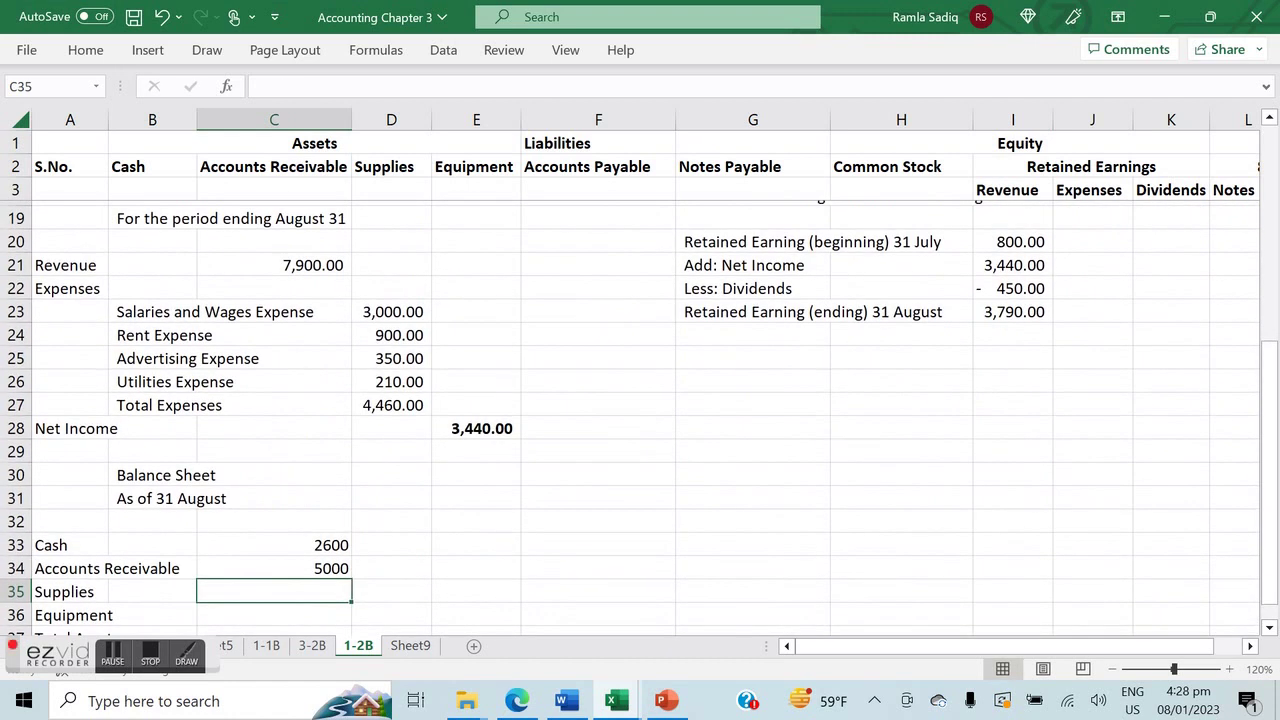
type("500")
scroll(640, 420, "up", 2)
scroll(640, 420, "down", 3)
key("Return")
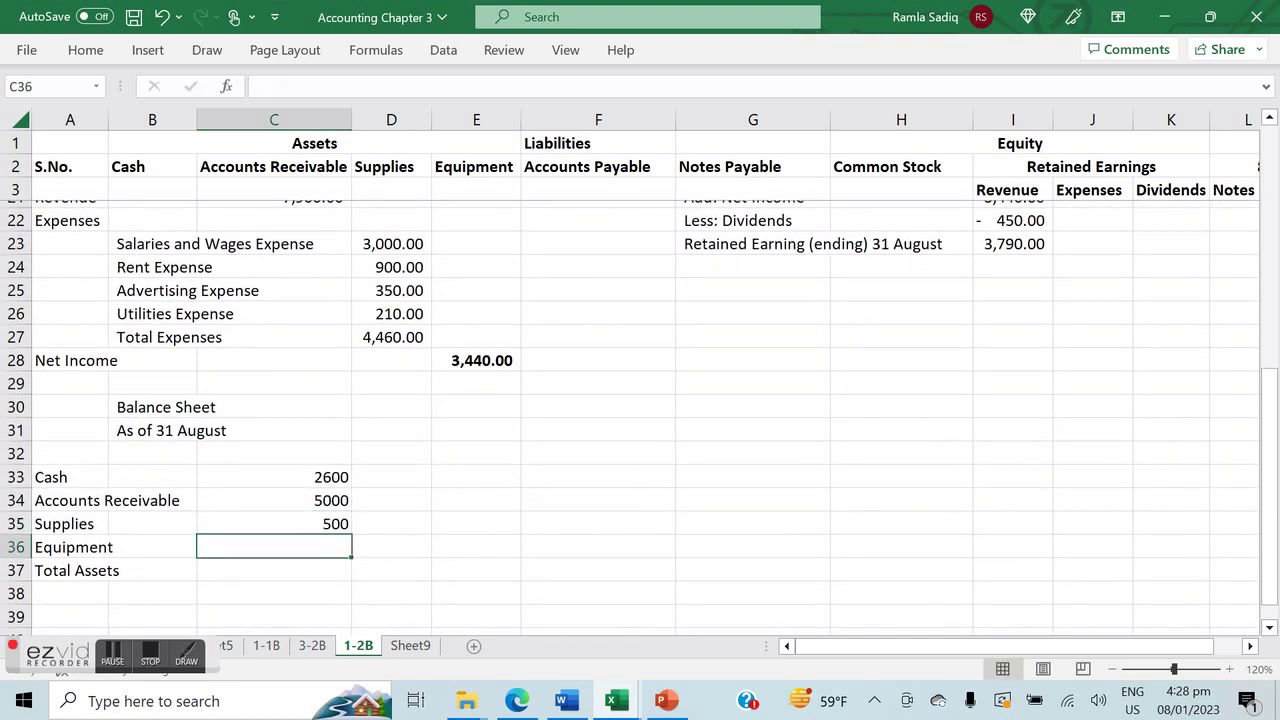
type("6000")
key("Return")
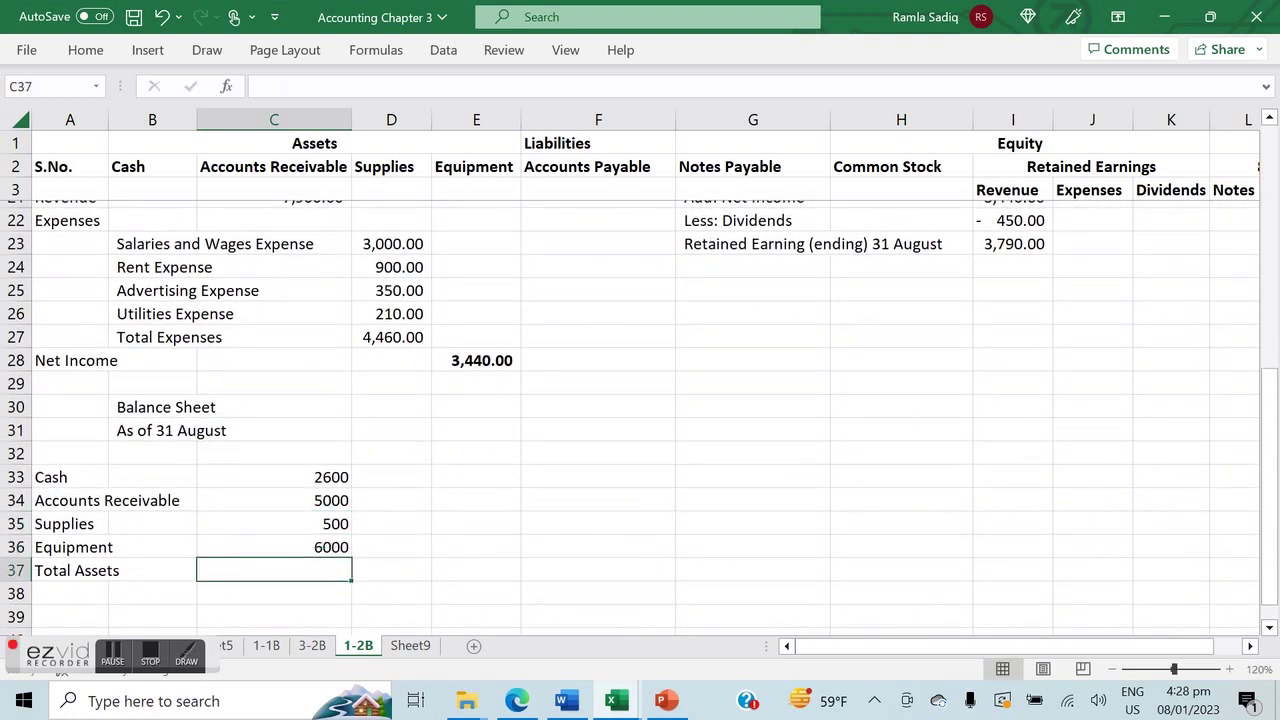
Calculate total assets in C37 with =SUM(C33:C36) and make the result bold.
type("=SUM(")
key("Up")
key("shift+Up")
key("shift+Up")
key("shift+Up")
key("Return")
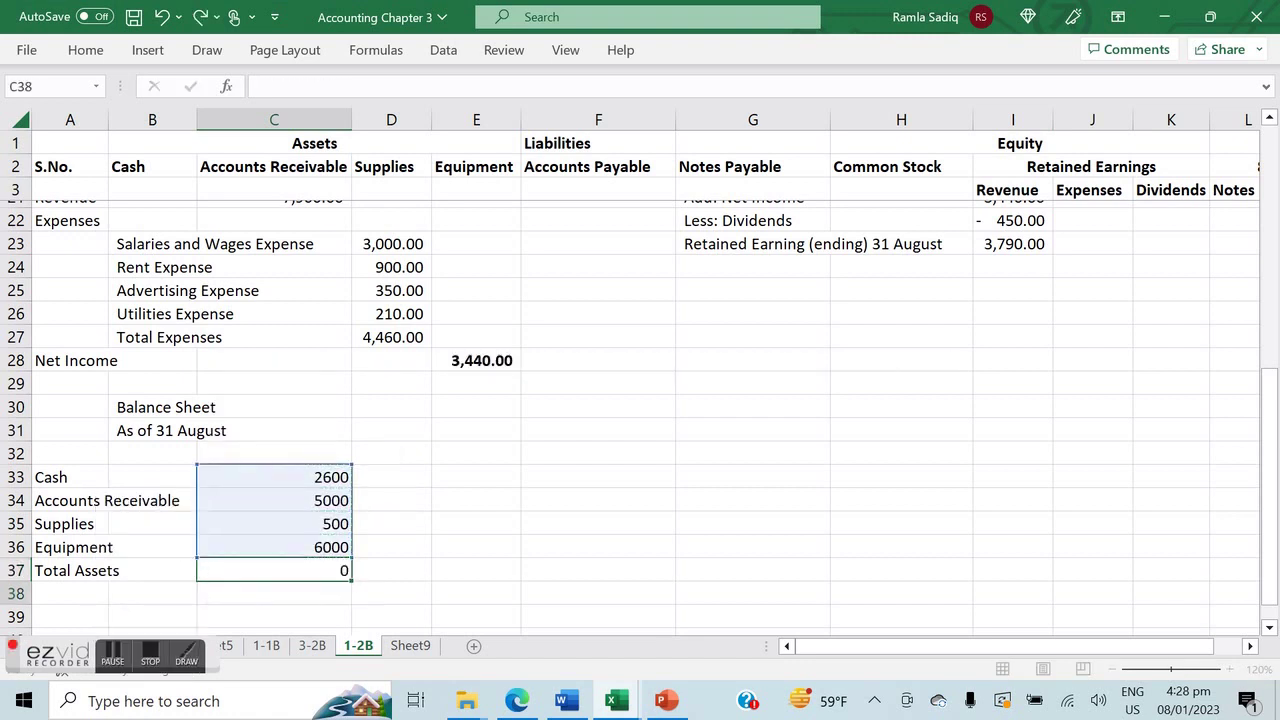
key("Up")
key("ctrl+b")
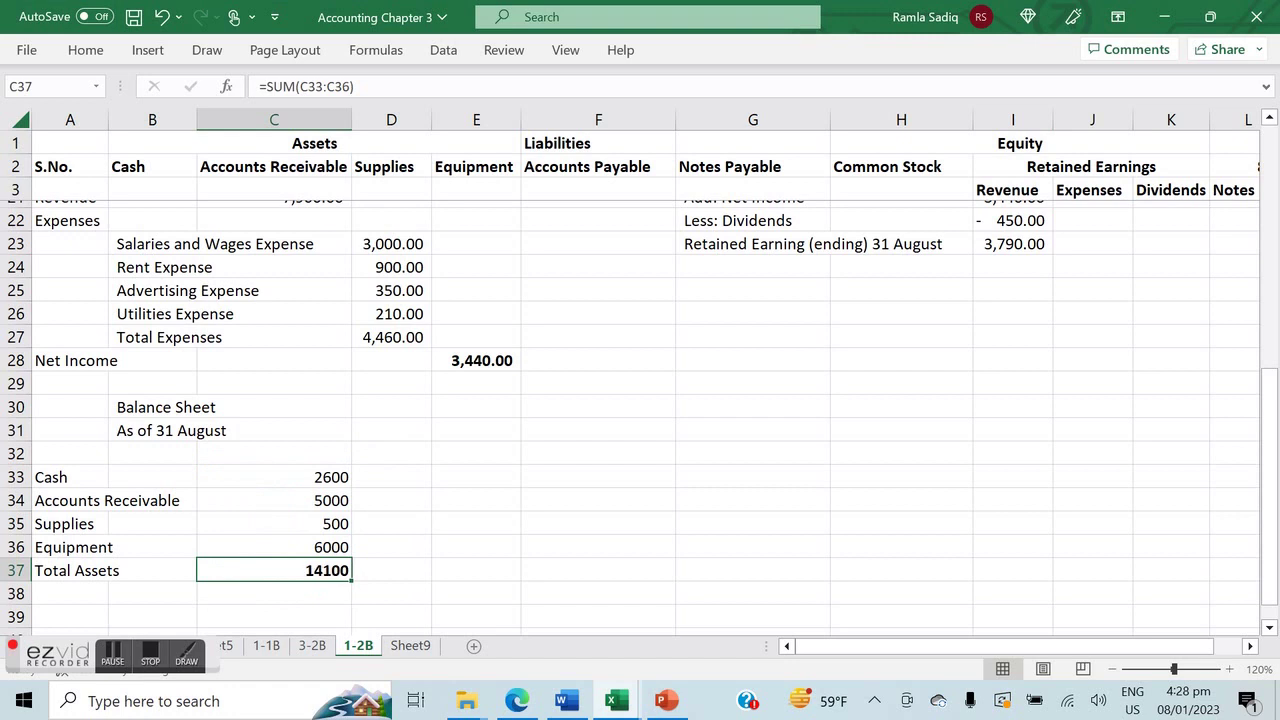
Insert a blank row above the Cash line of the balance sheet.
key("Right")
key("Right")
key("Up")
key("Up")
key("Up")
key("Up")
key("Up")
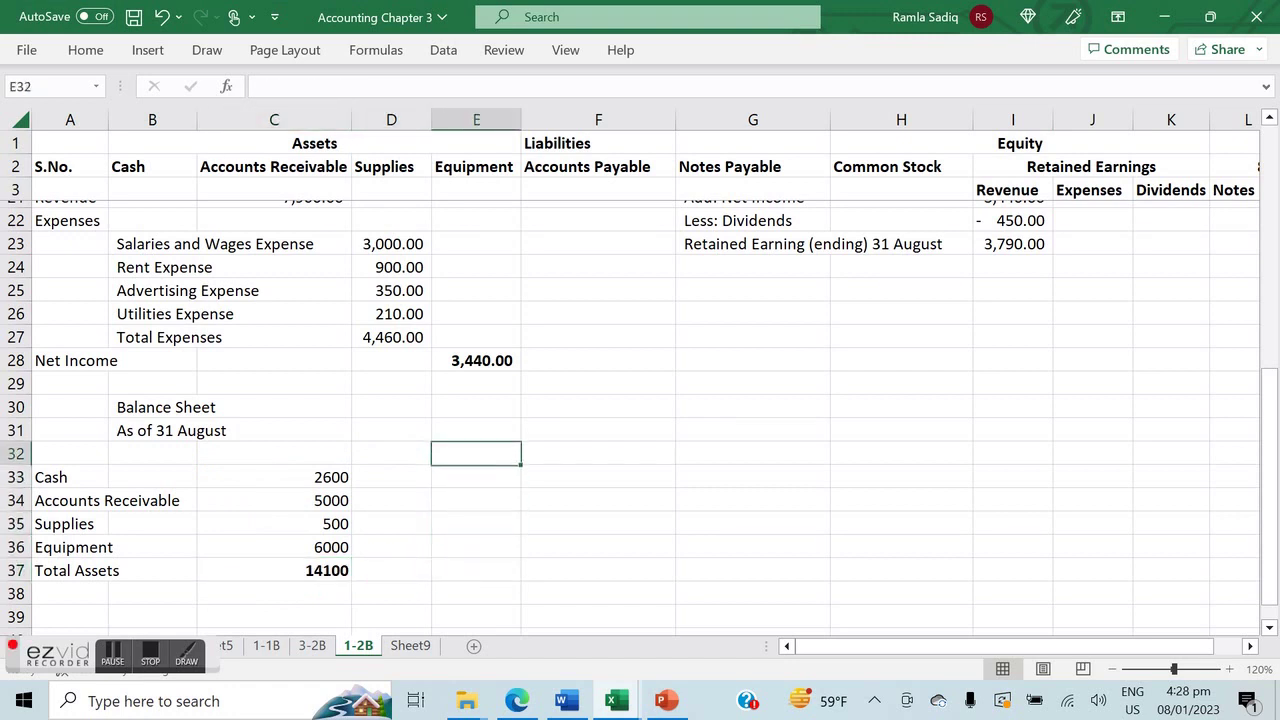
left_click(16, 477)
right_click(16, 477)
left_click(131, 283)
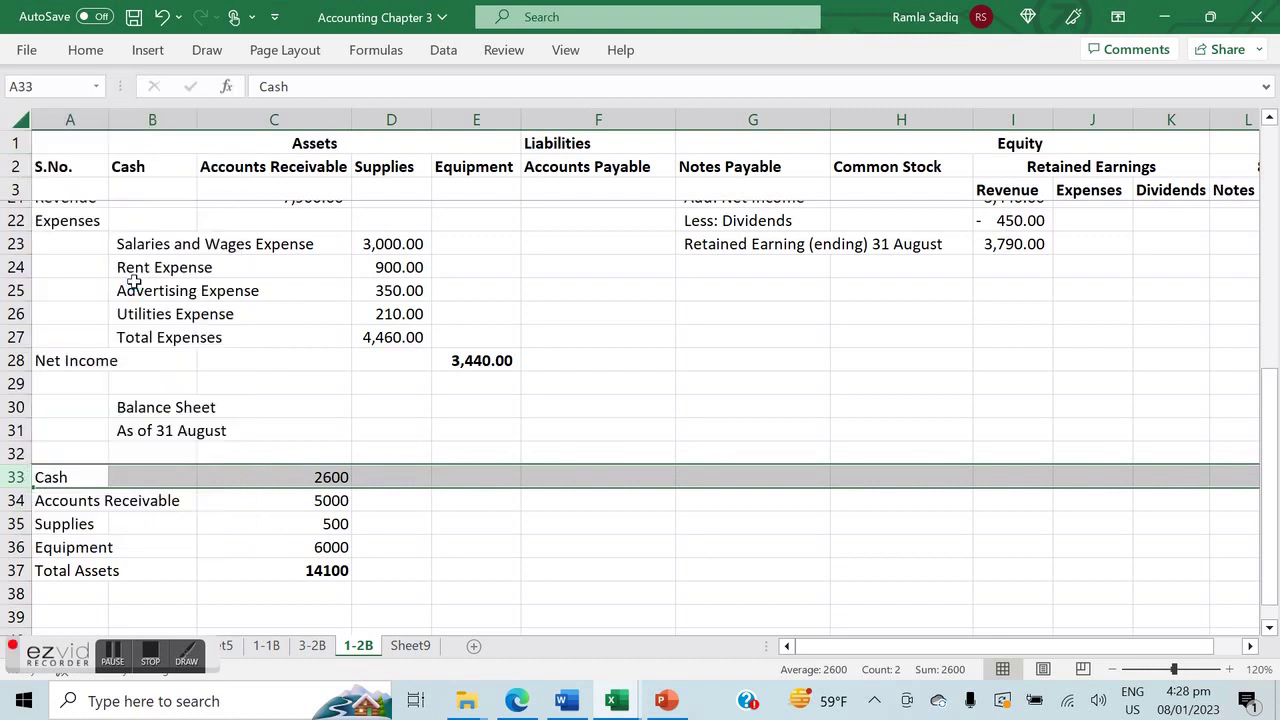
Add the balance sheet headings ASSETS in A33 and LIABILITIES in E33.
left_click(68, 472)
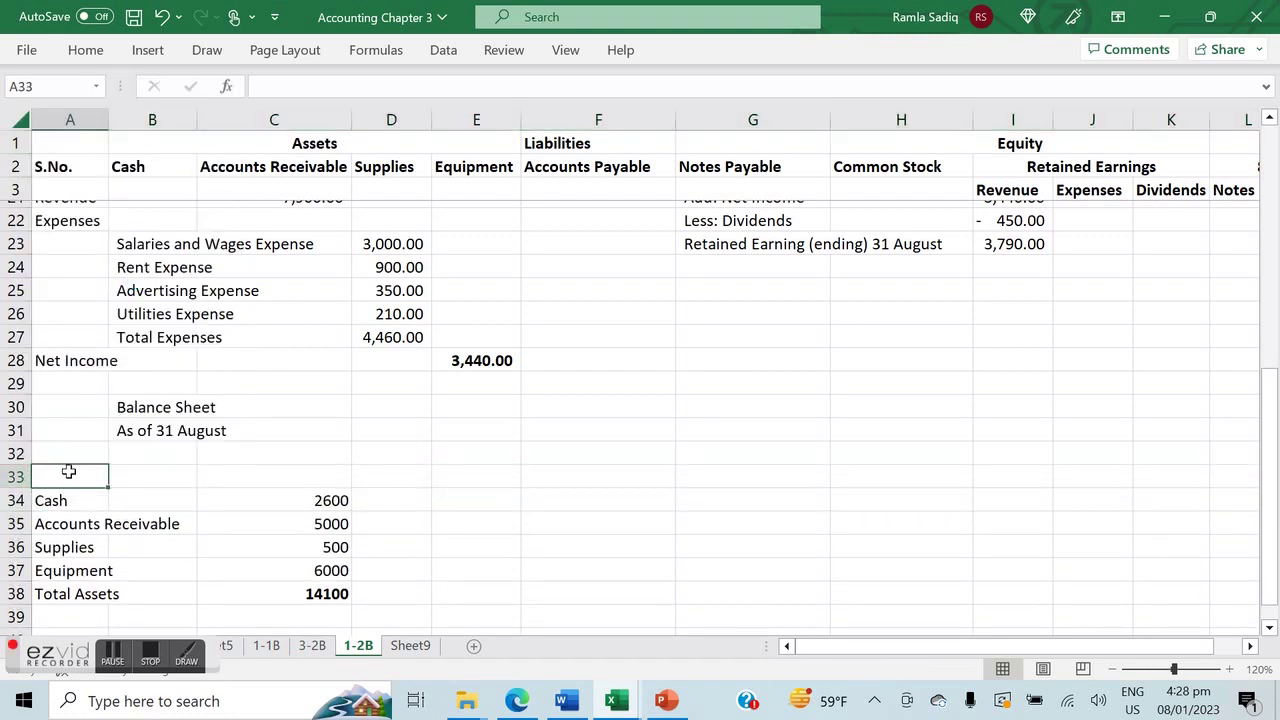
type("ASSETS")
key("Return")
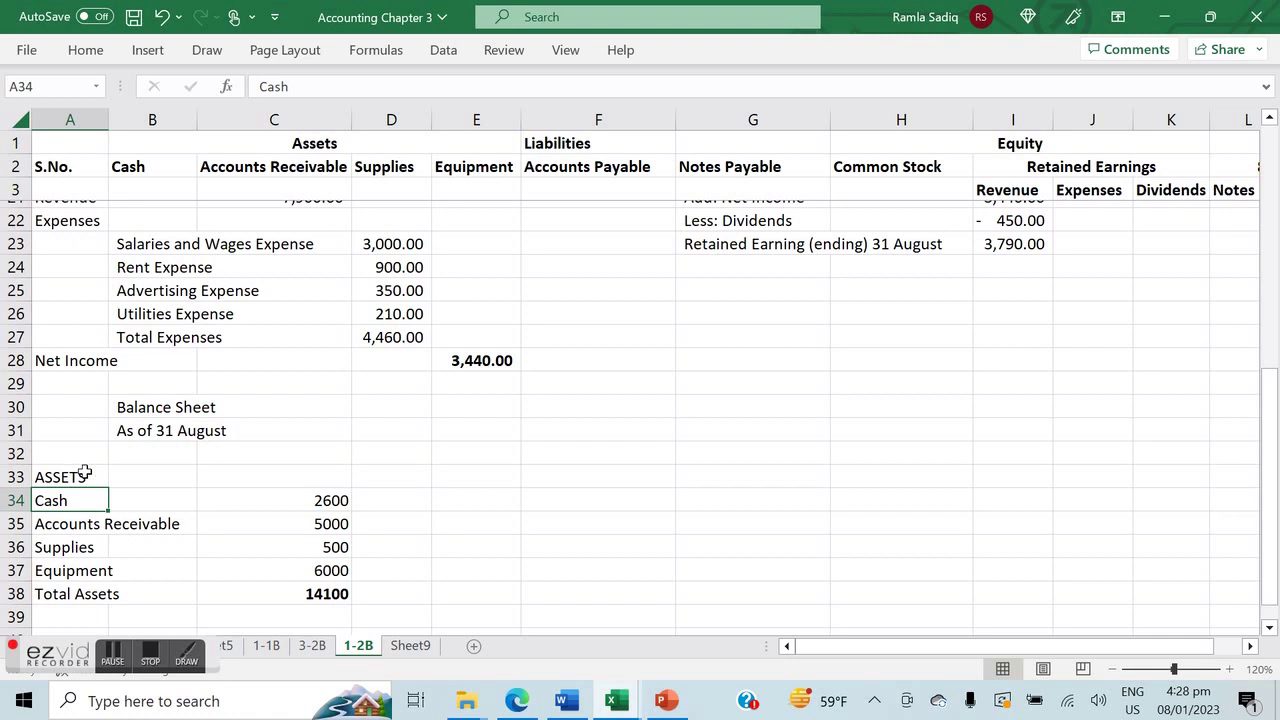
left_click(483, 470)
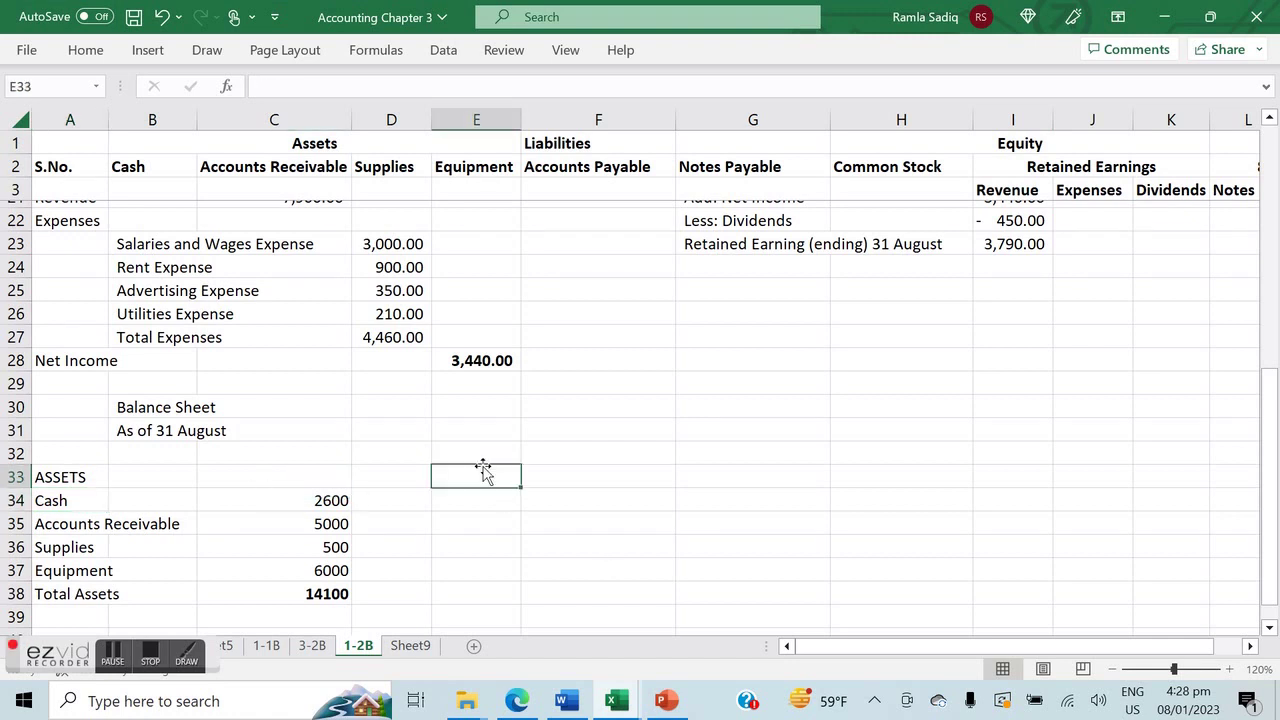
type("LIABILITIES")
key("Return")
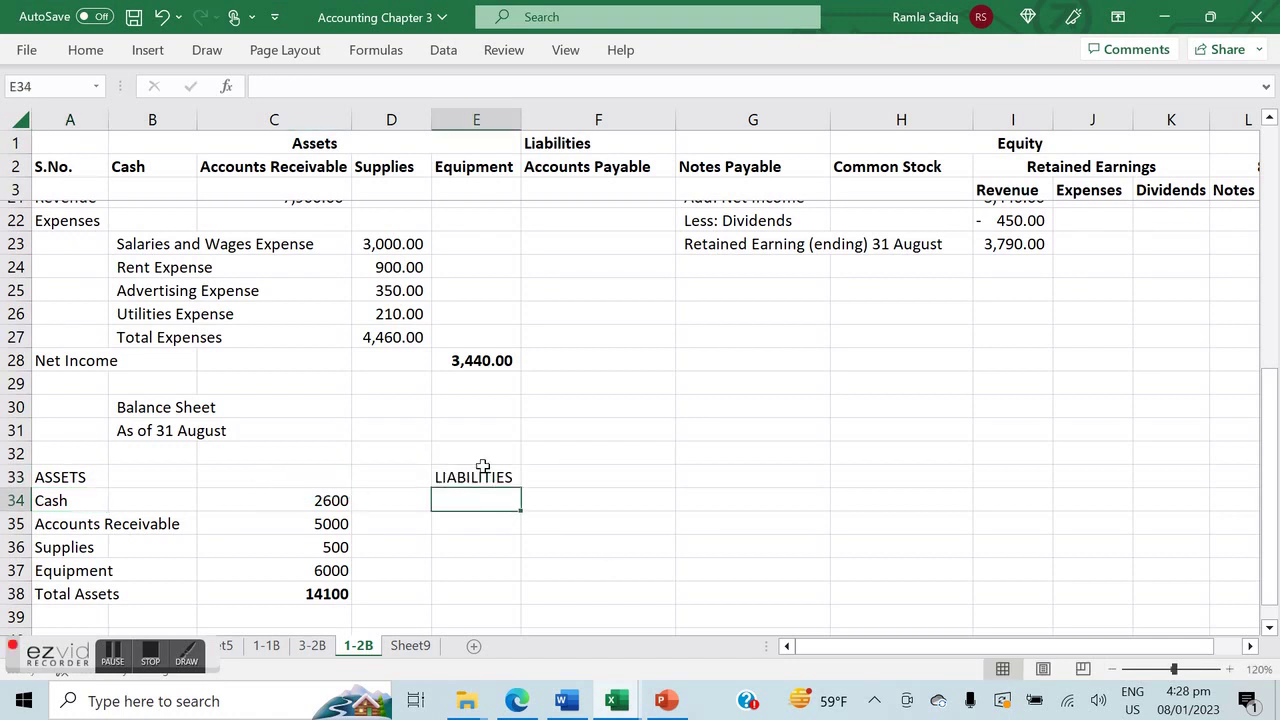
List Accounts Payable, Notes Payables and Total Liablites under the LIABILITIES heading in E34 to E36.
scroll(483, 467, "up", 2)
scroll(483, 467, "down", 3)
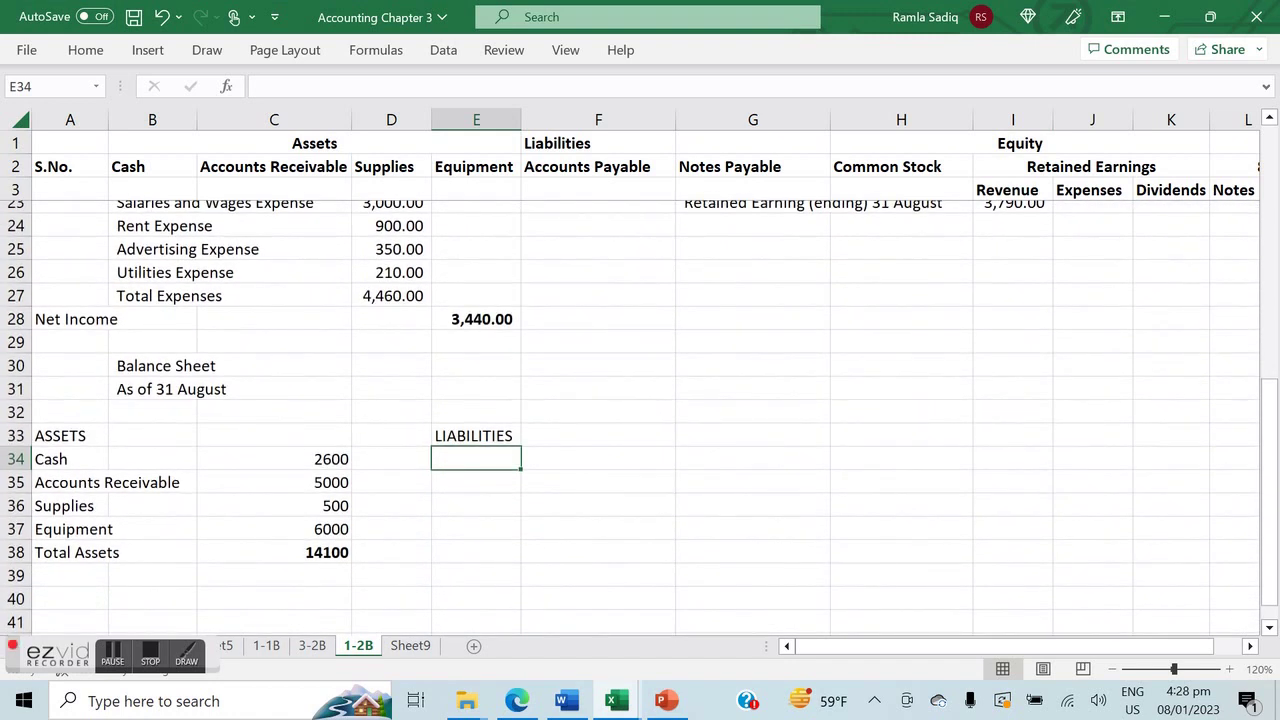
type("Accounts Payable")
key("Return")
type("Notes Payables")
key("Return")
type("TOtal Liablites")
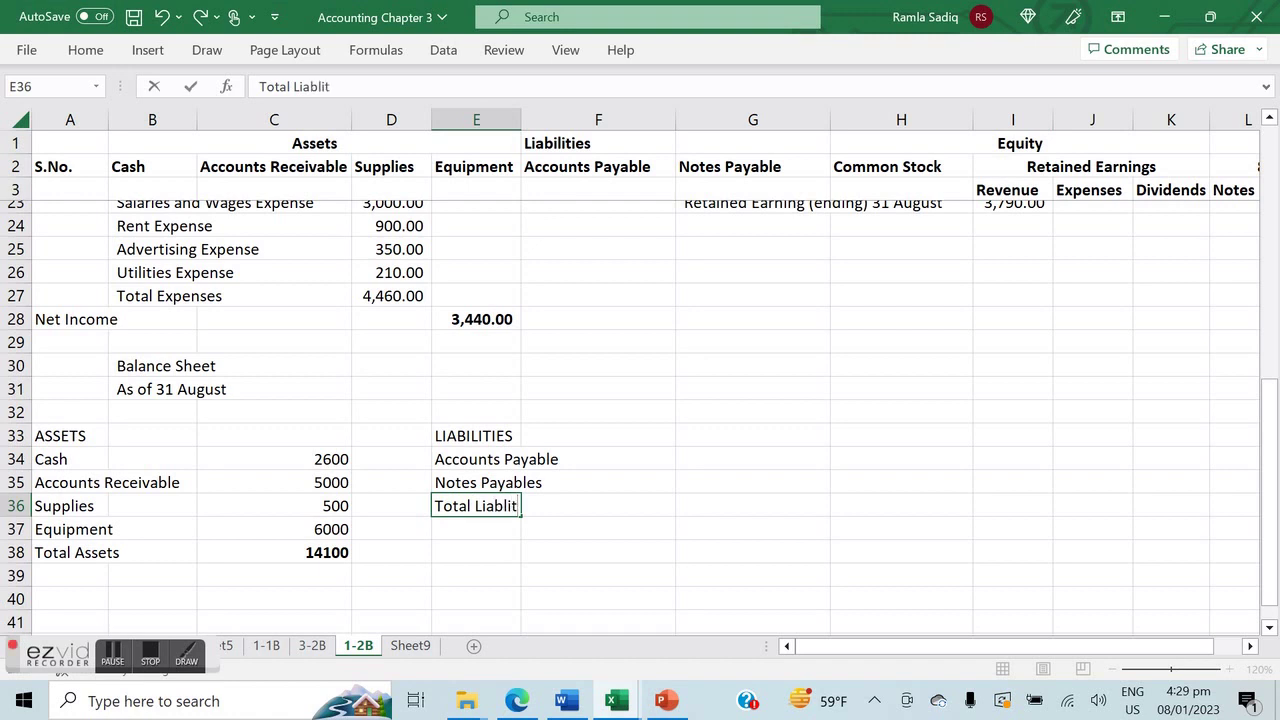
key("Return")
Correct the label in E36 to read Total Liablities.
key("Return")
key("Up")
key("Up")
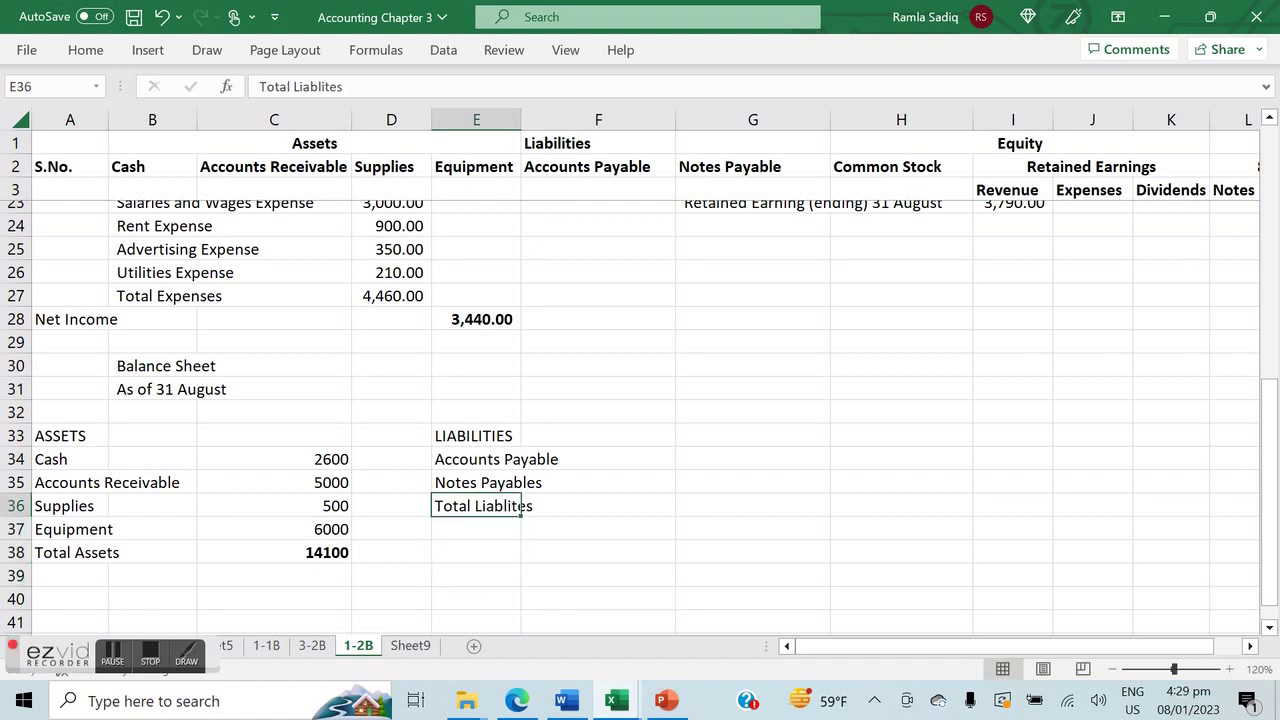
left_click(330, 86)
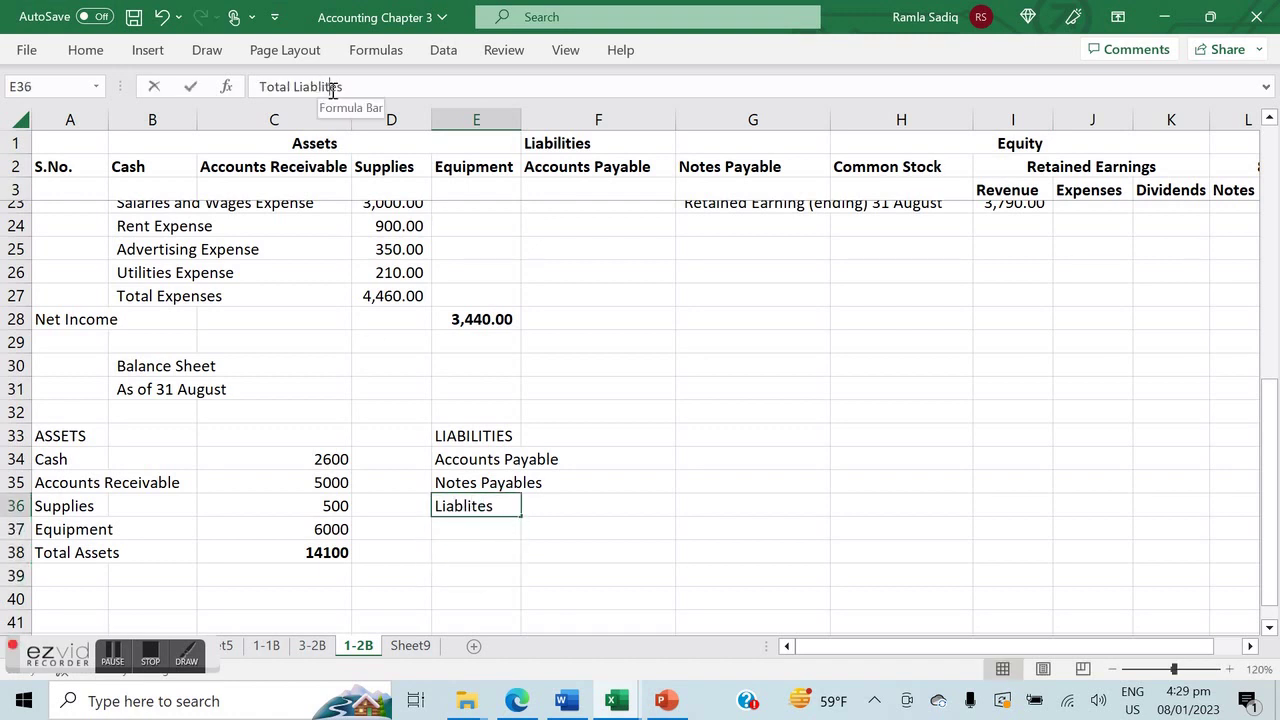
type("i")
key("Return")
Look up the accounts payable total in row 15 and enter 2310 for Accounts Payable in F34.
key("Up")
key("Up")
key("Up")
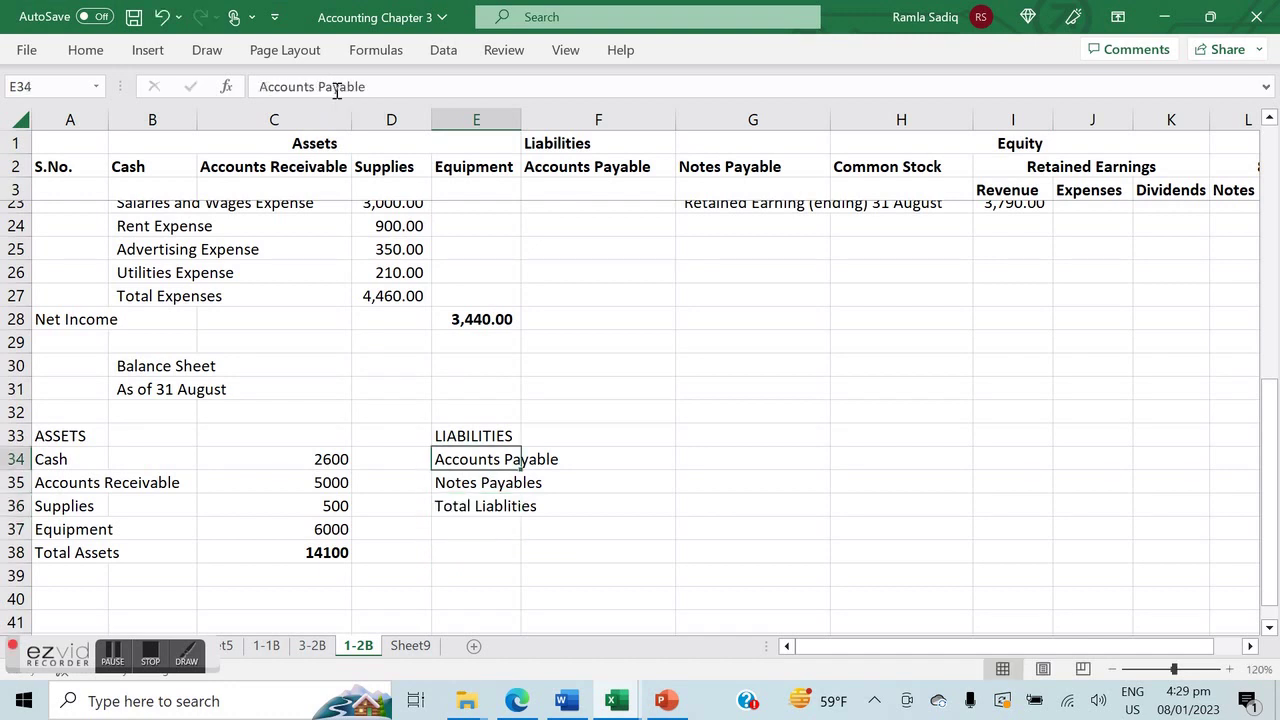
scroll(640, 420, "up", 3)
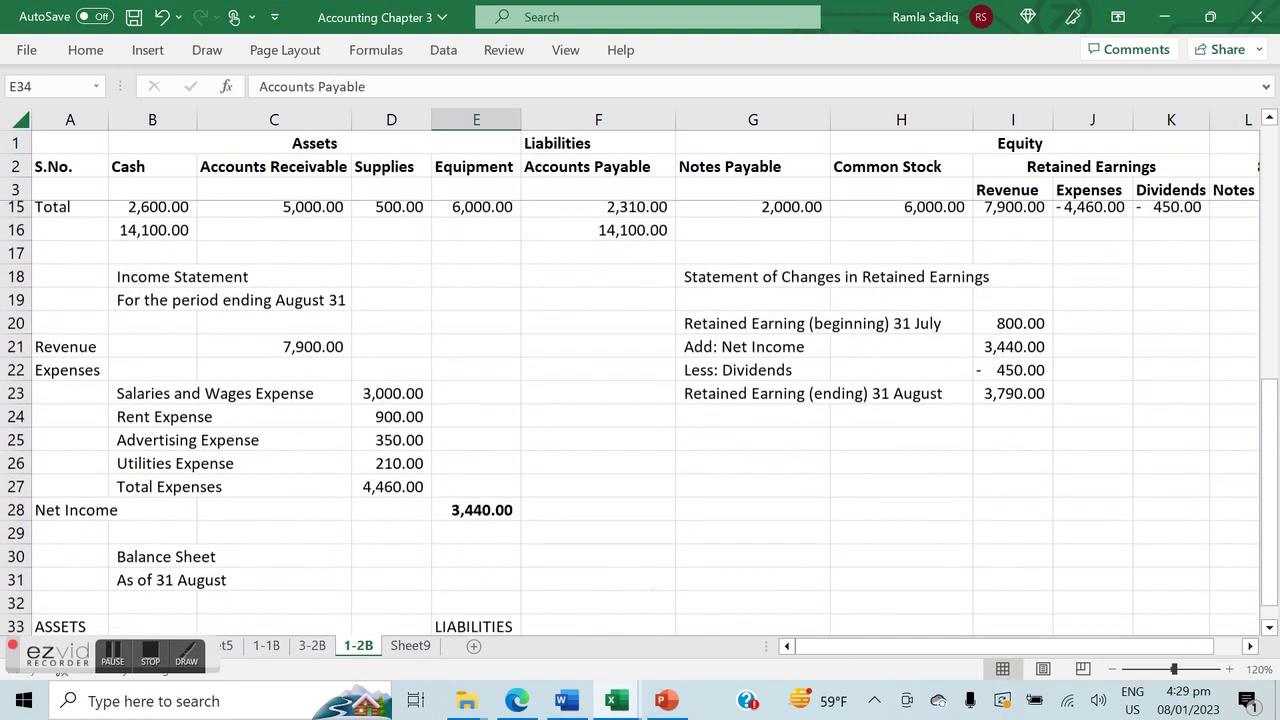
scroll(640, 420, "down", 2)
left_click(524, 494)
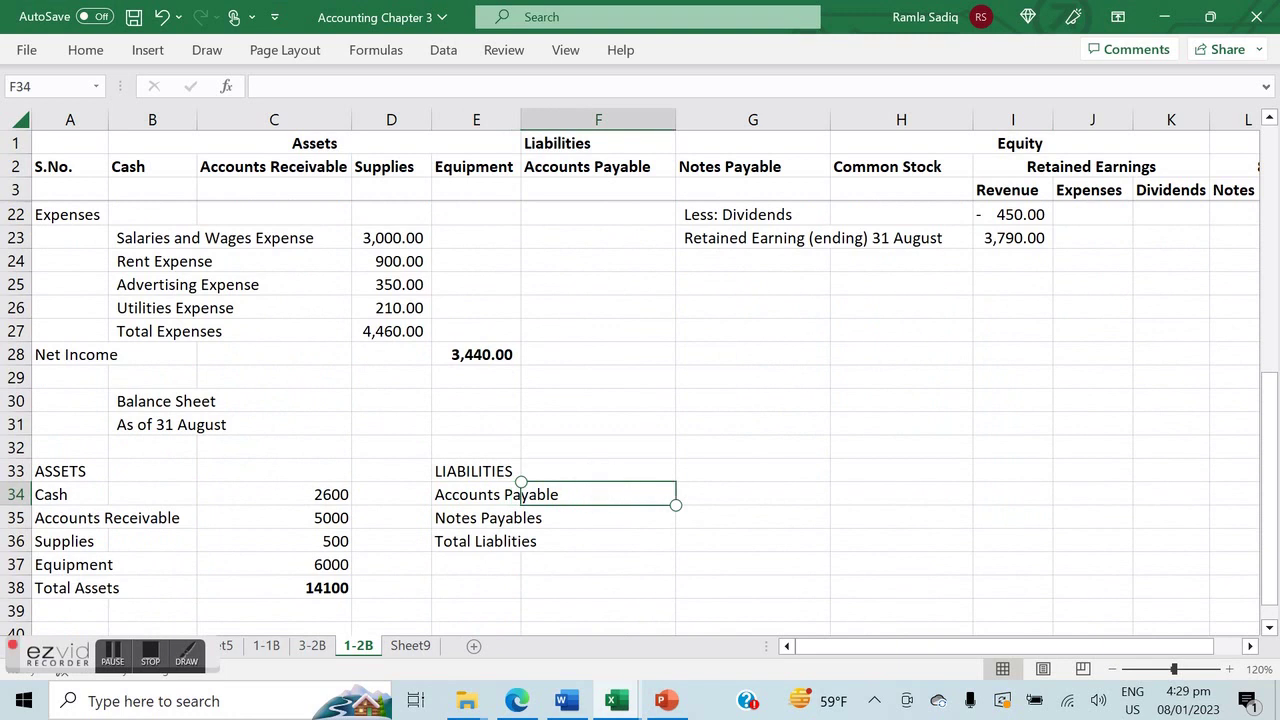
type("2310")
key("Return")
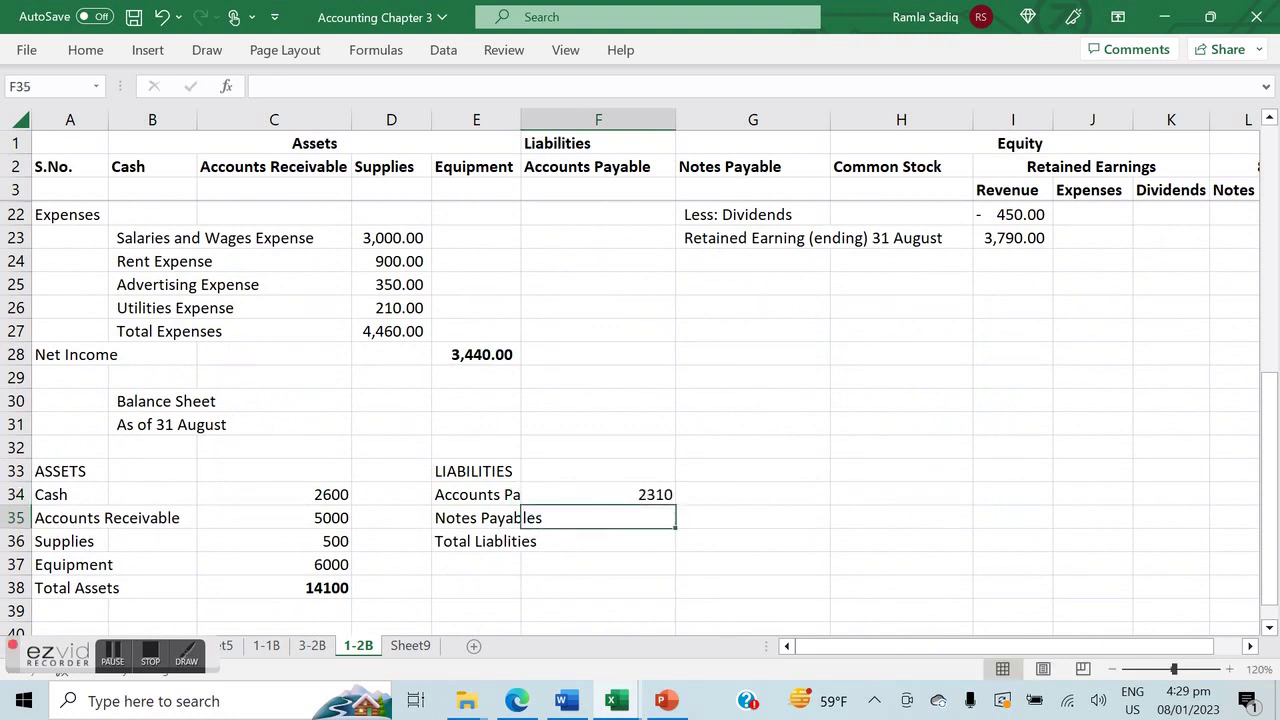
Look up the notes payable total in row 15 and enter 2000 for Notes Payables in F35.
scroll(640, 420, "up", 3)
scroll(640, 420, "down", 3)
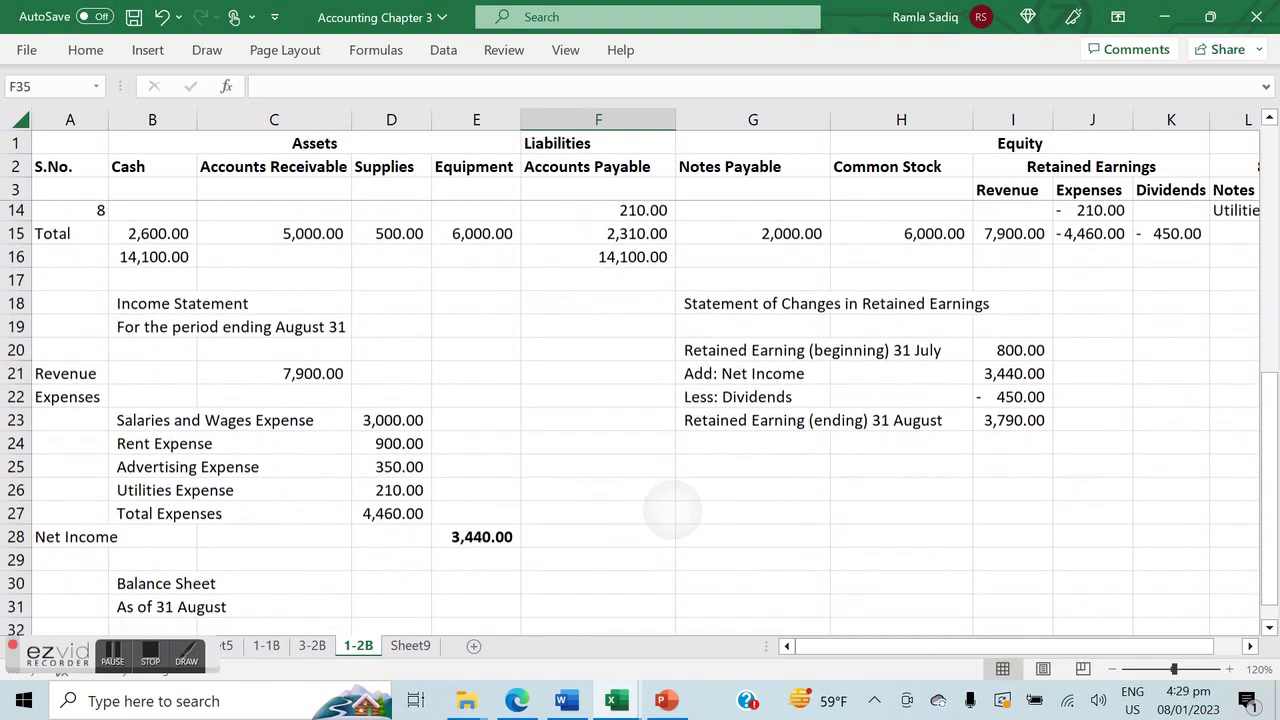
scroll(640, 420, "down", 1)
type("2000")
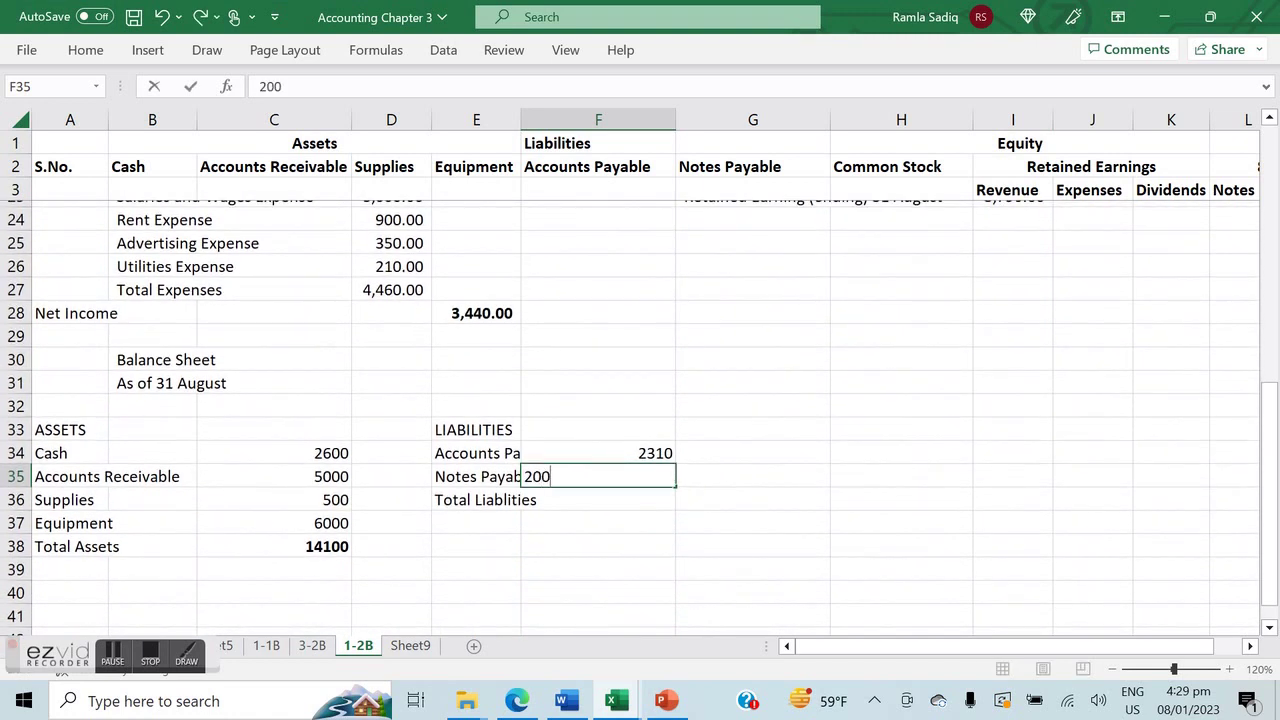
key("Return")
Calculate total liabilities in F36 with =SUM(F34:F35) and make the result bold.
type("=SUM(")
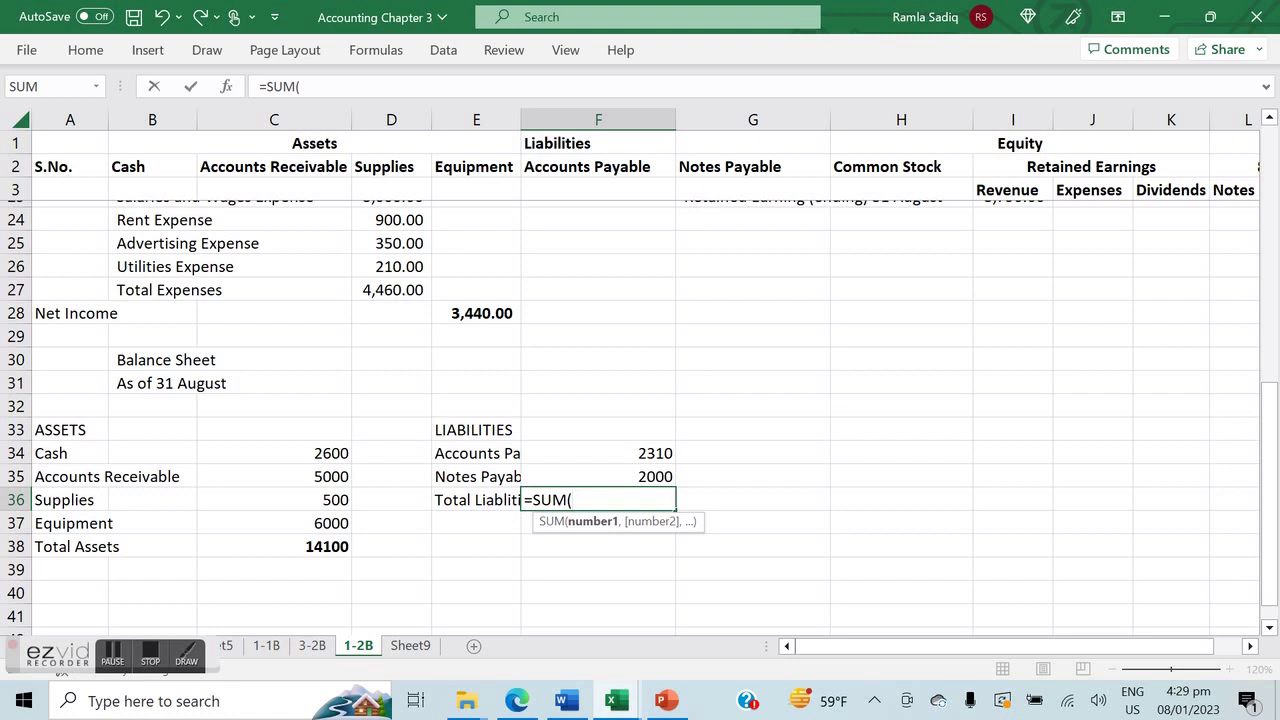
key("Up")
key("shift+Up")
type(")")
key("Return")
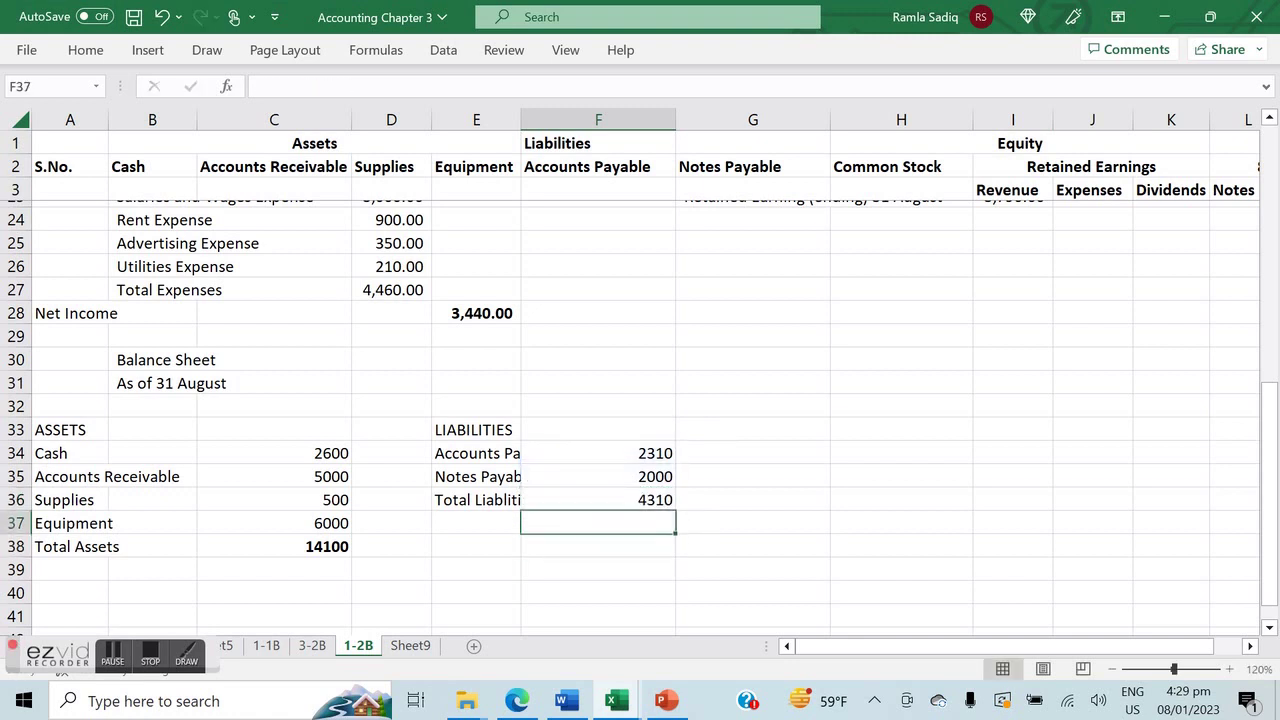
left_click(598, 499)
key("ctrl+b")
Add the heading EQUITY in capitals in E38, leaving a blank row below the liabilities.
key("Down")
key("Down")
key("Left")
type("Equity")
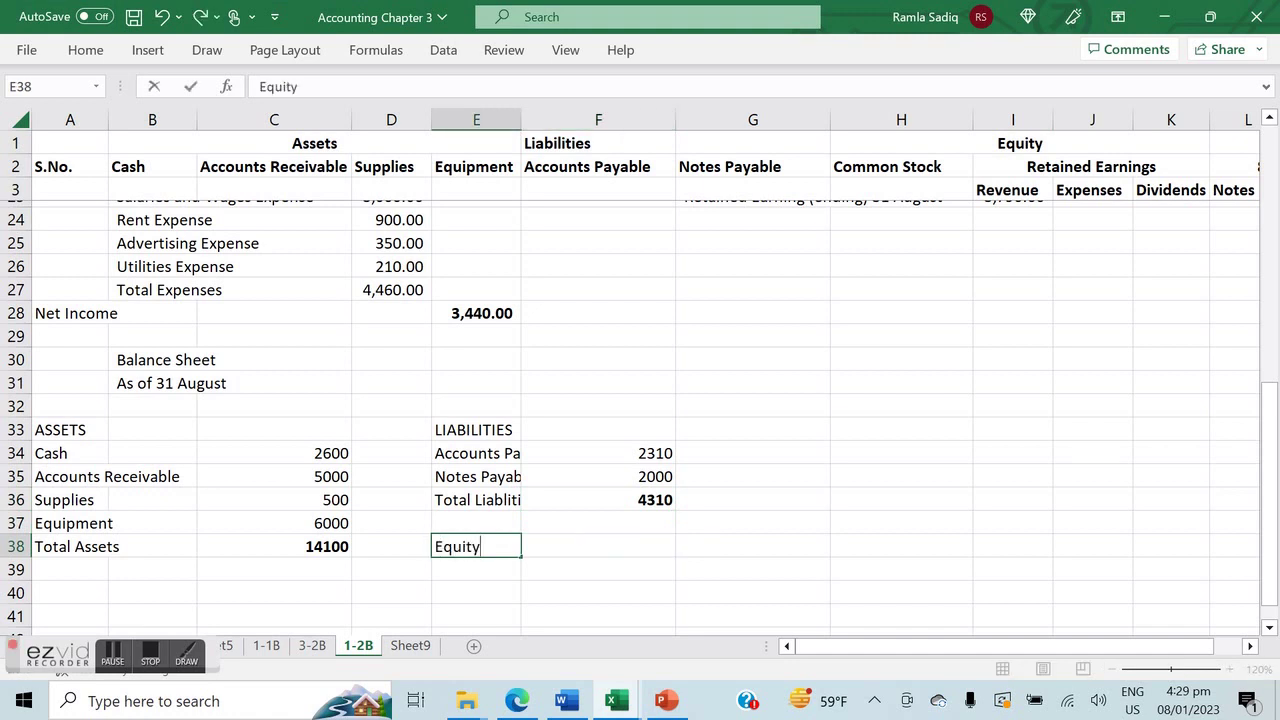
key("Return")
left_click(476, 546)
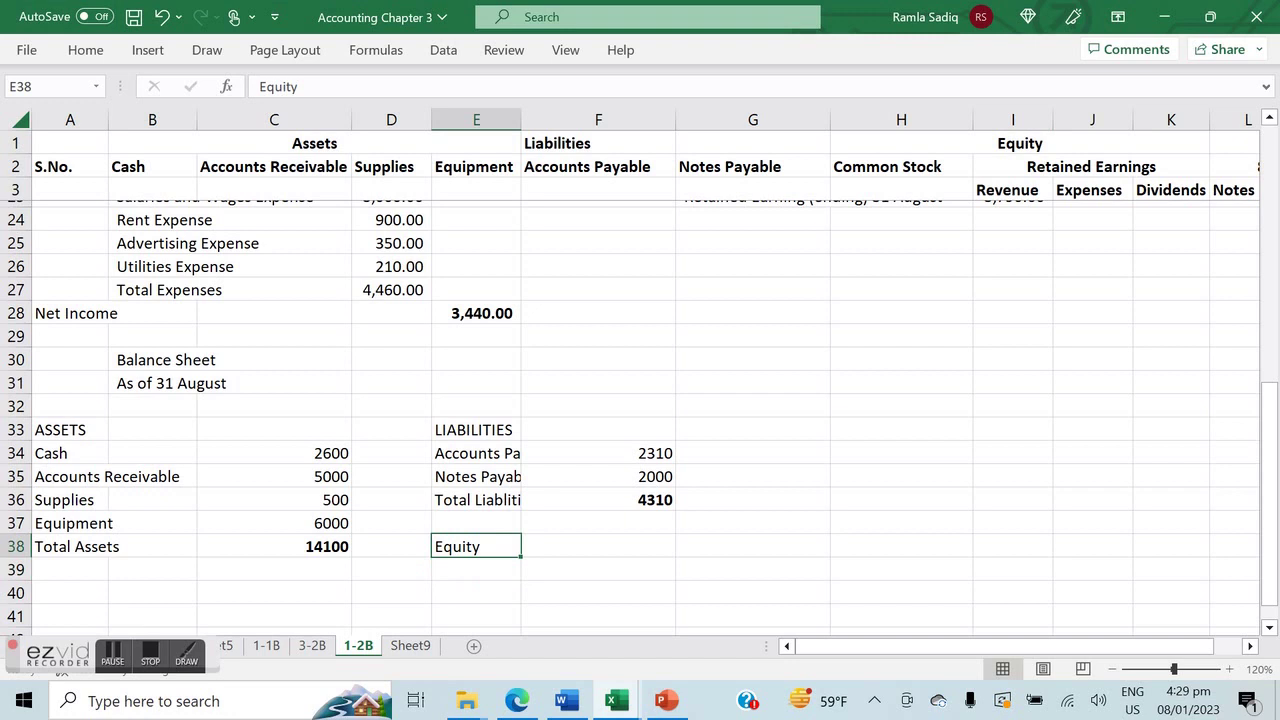
type("EQUITY")
key("Return")
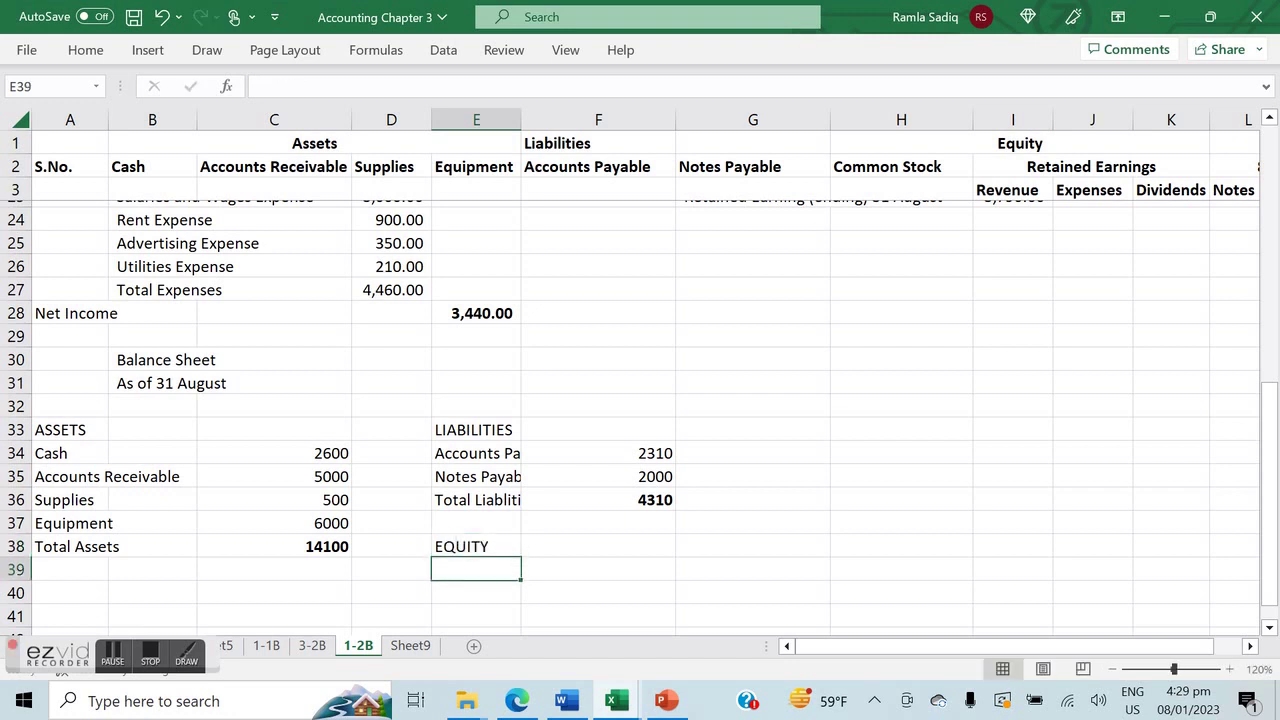
List Common Stock in E39 and Retained Earnings in E40 under the EQUITY heading.
type("COmmon Stock")
key("Return")
type("Retained Earnings")
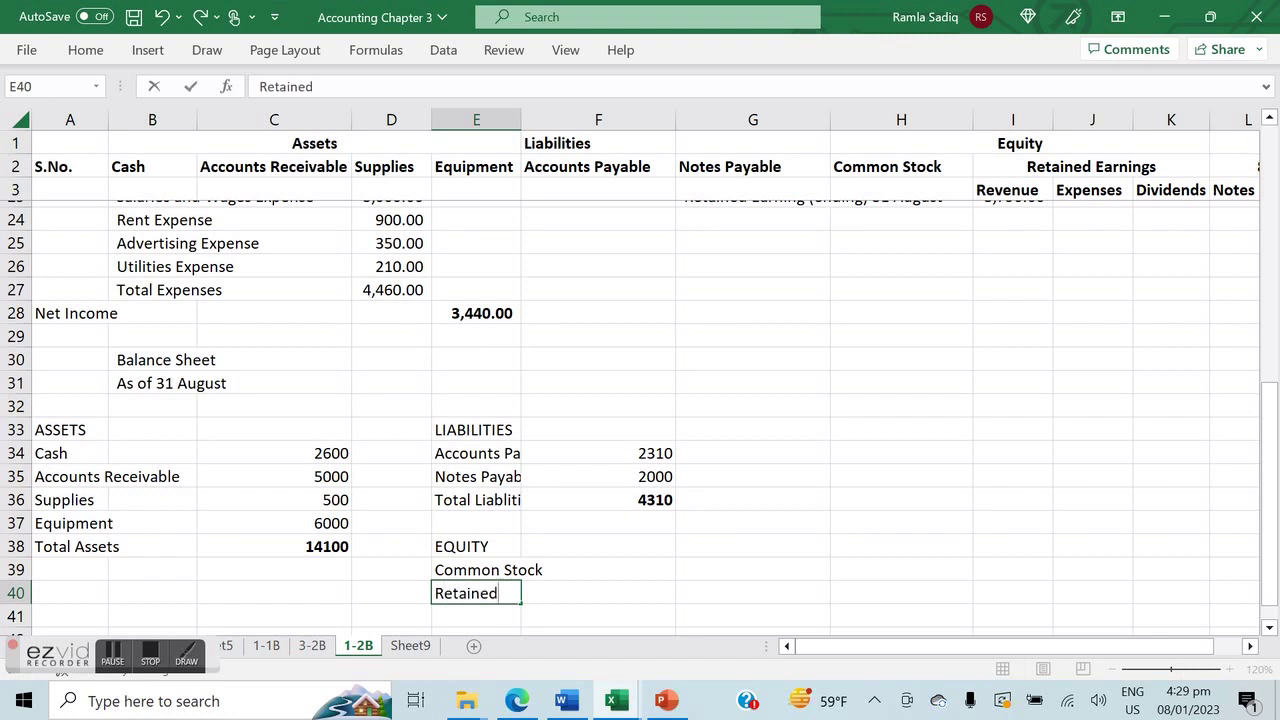
key("Return")
Look up the common stock total in row 15 and enter 6000 for Common Stock in F39.
key("Up")
key("Up")
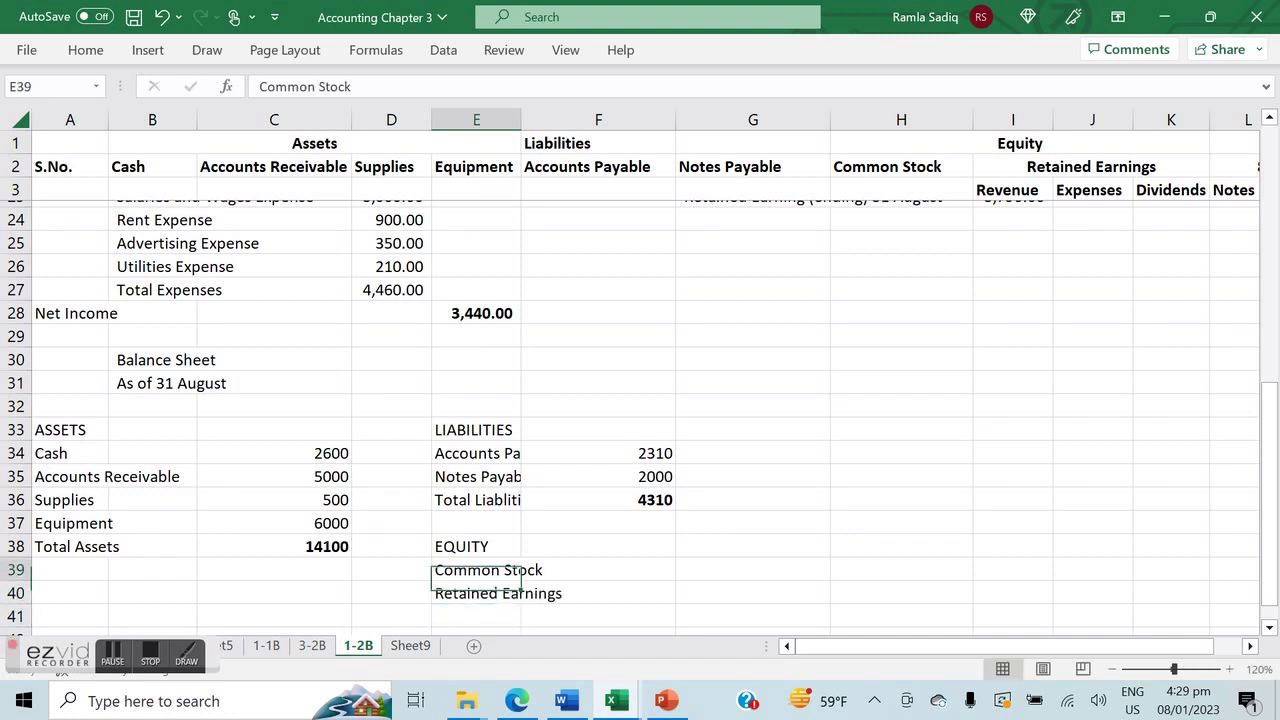
key("Right")
scroll(630, 420, "up", 4)
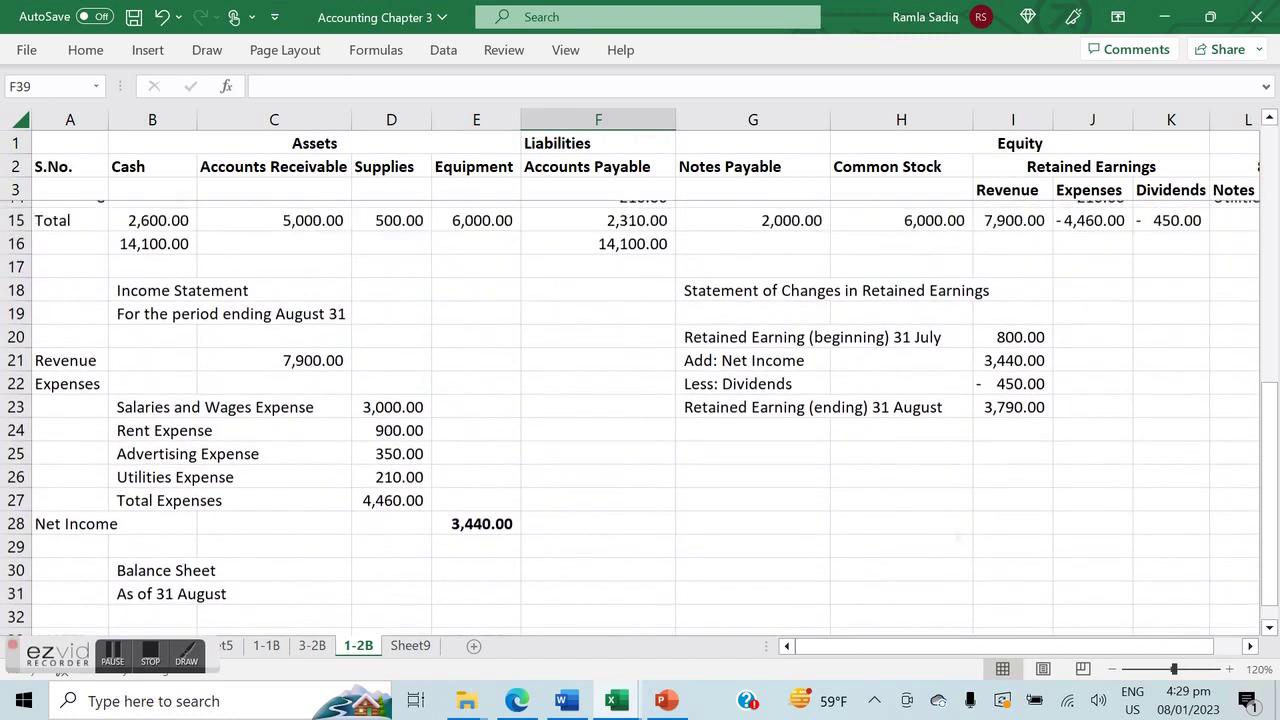
scroll(630, 420, "down", 3)
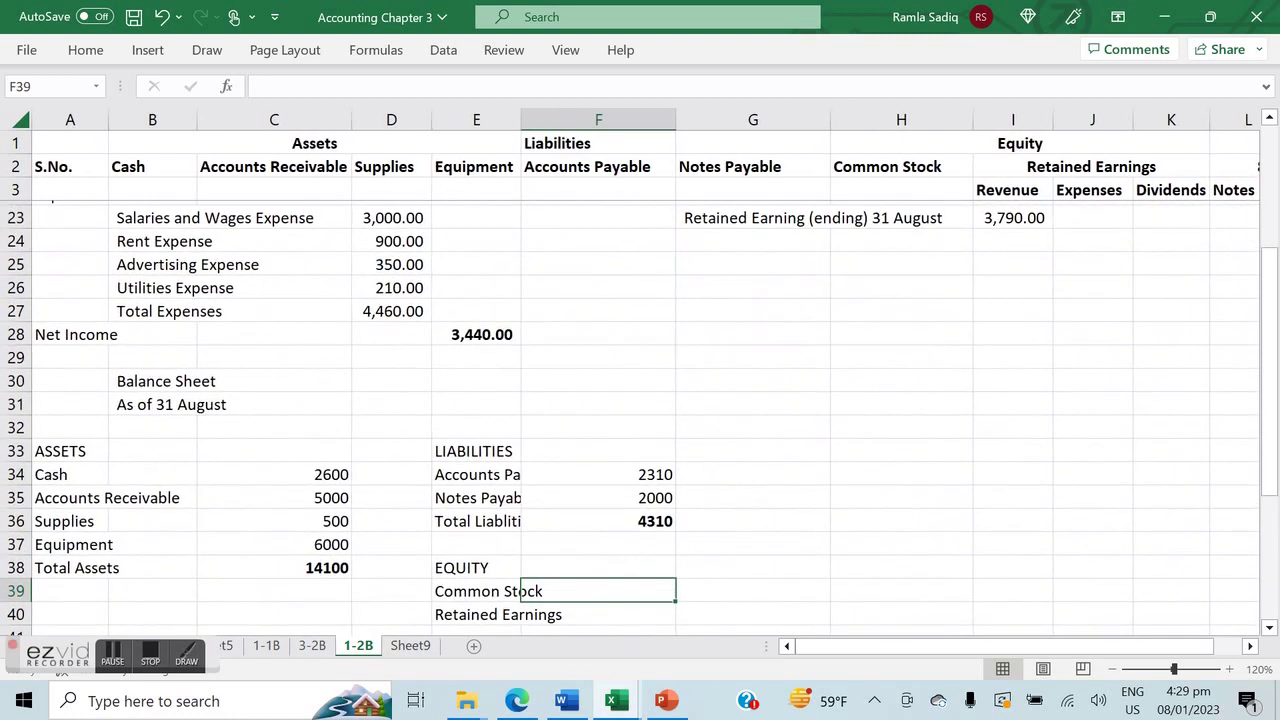
type("6000")
key("Return")
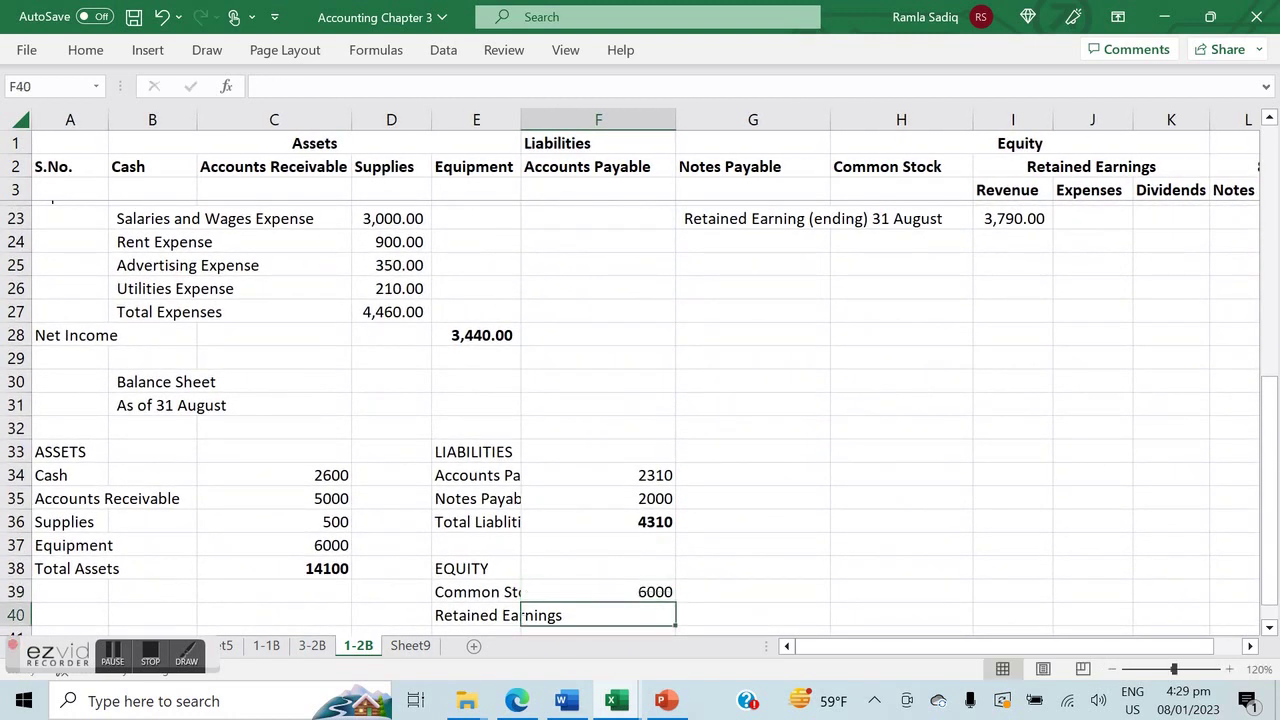
Look up the ending retained earnings for 31 August and enter 3790 for Retained Earnings in F40.
scroll(630, 420, "up", 2)
scroll(630, 420, "down", 1)
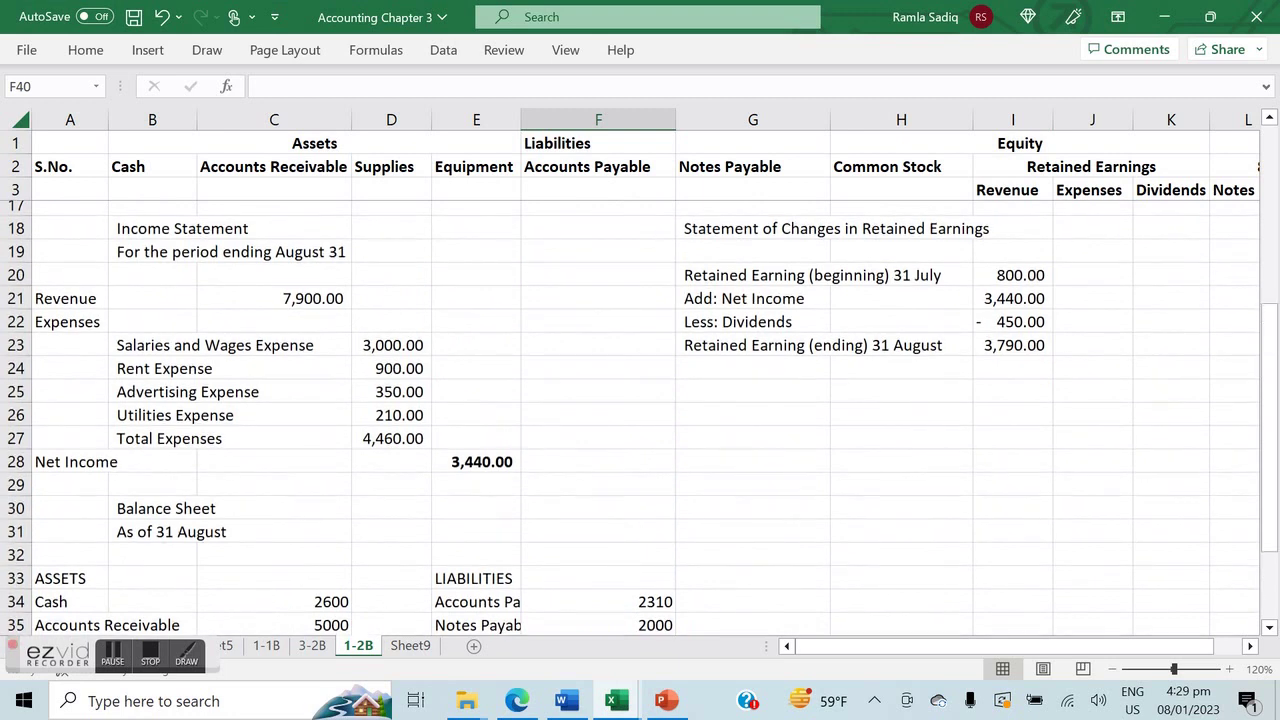
scroll(630, 420, "down", 4)
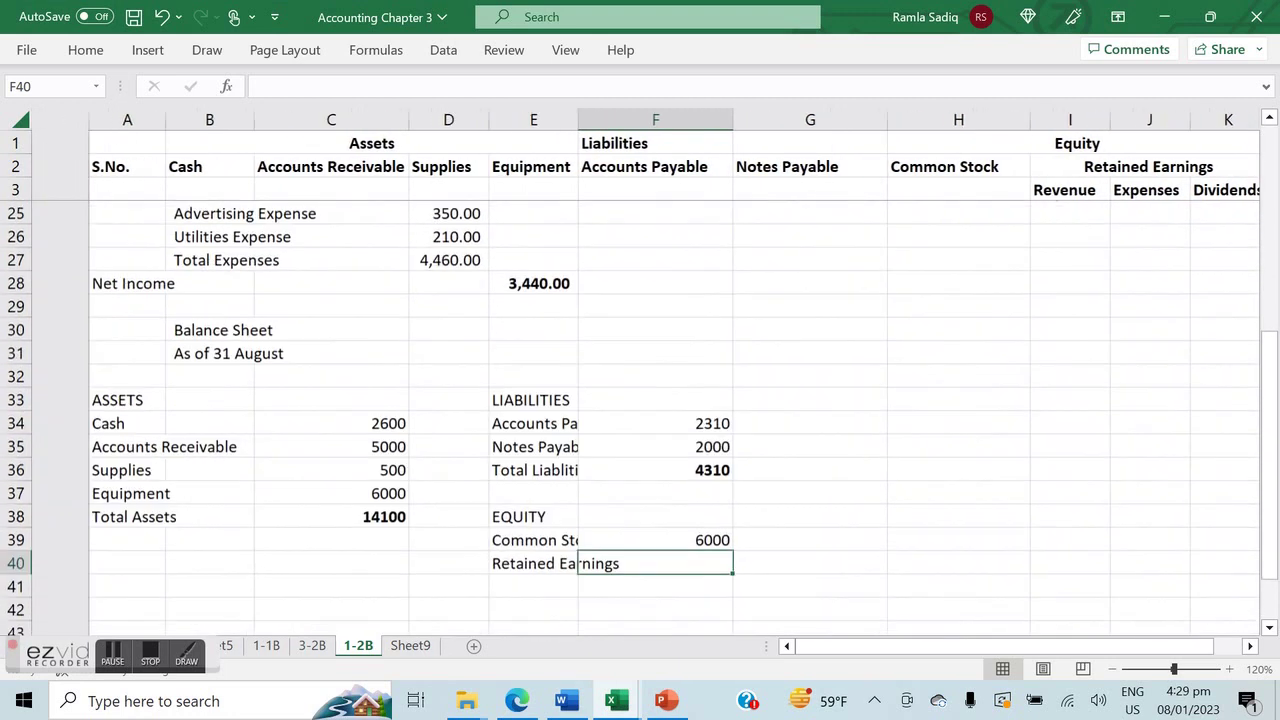
type("37")
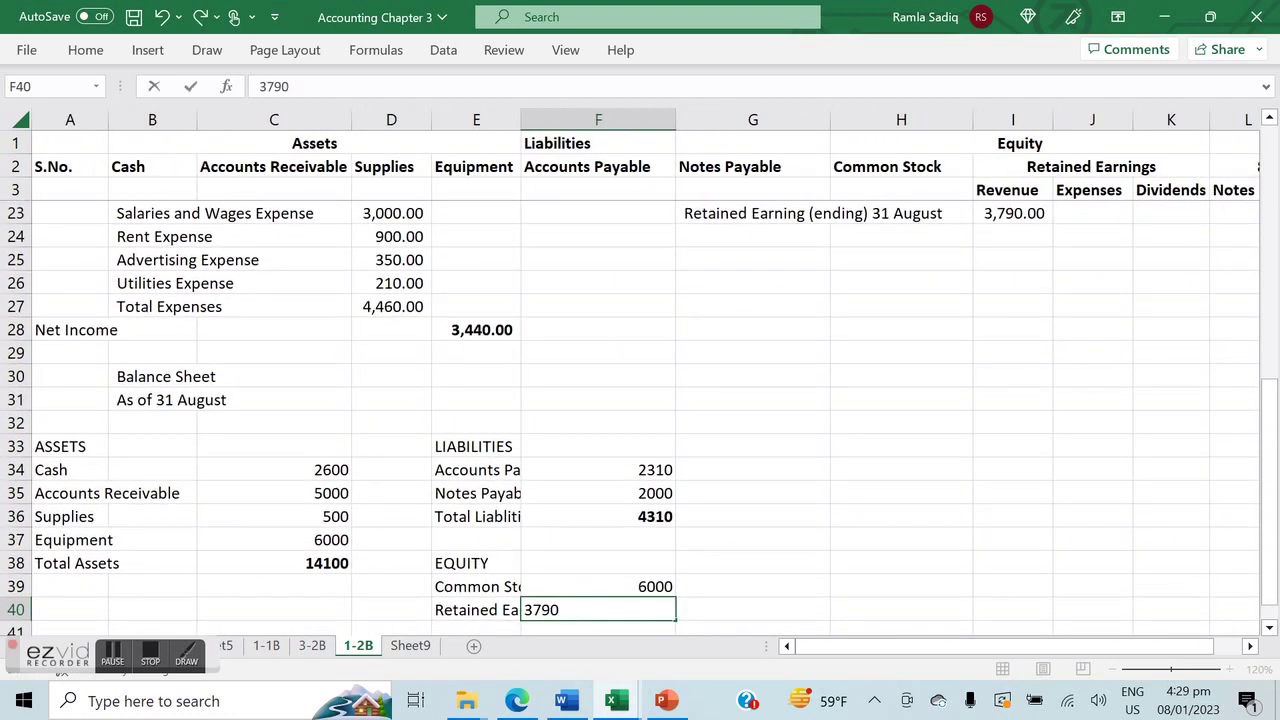
type("90")
key("Return")
Label E41 Total Equity and calculate it in F41 with =SUM(F39:F40), making the result bold.
left_click(480, 609)
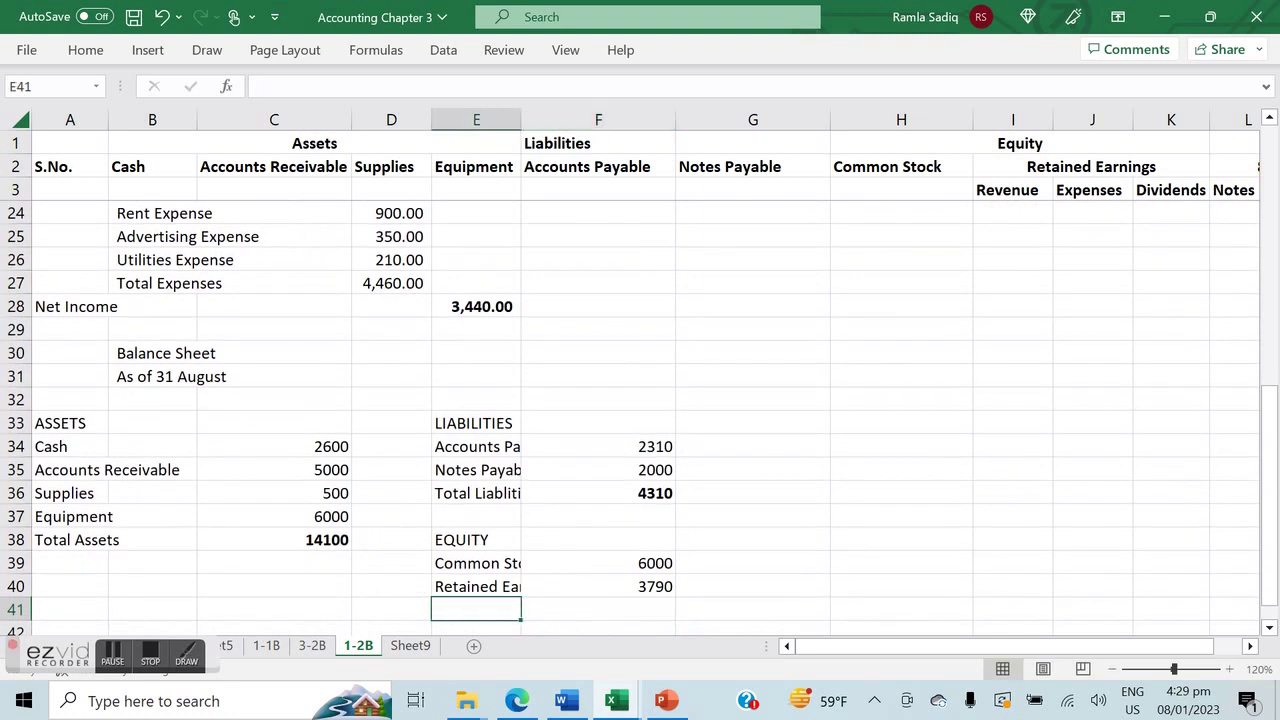
type("Total Equity")
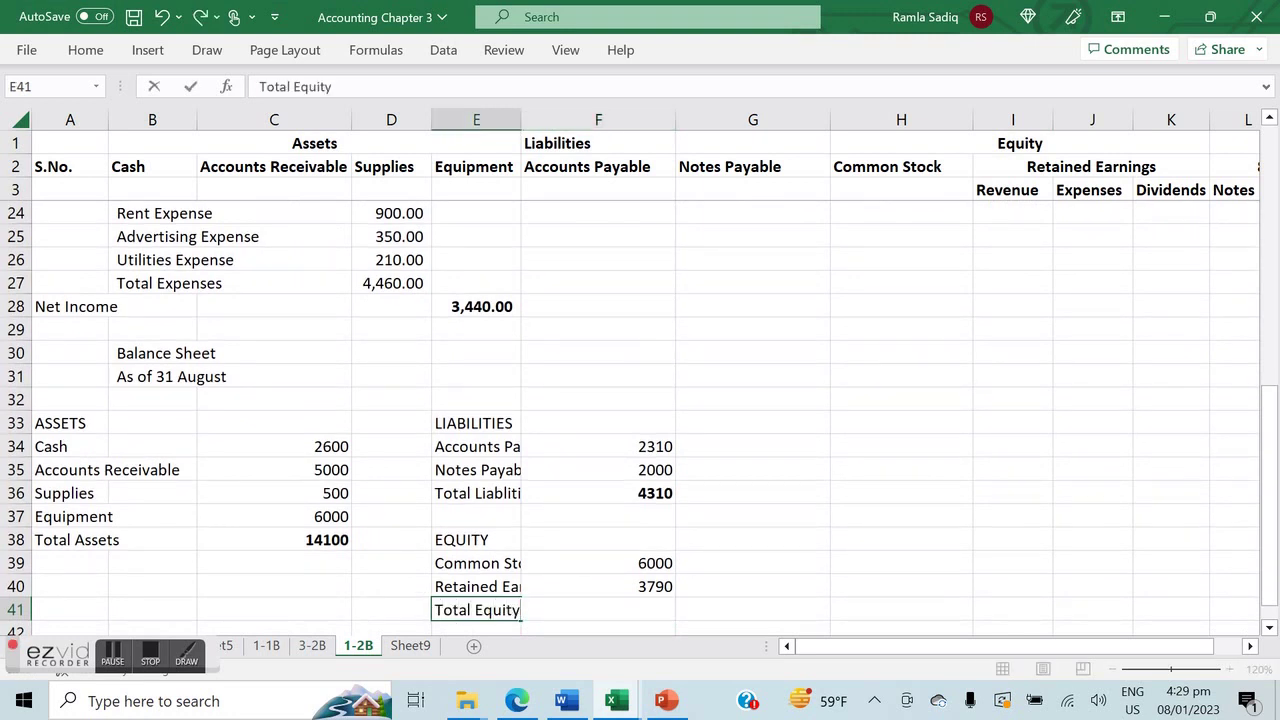
key("Tab")
type("=")
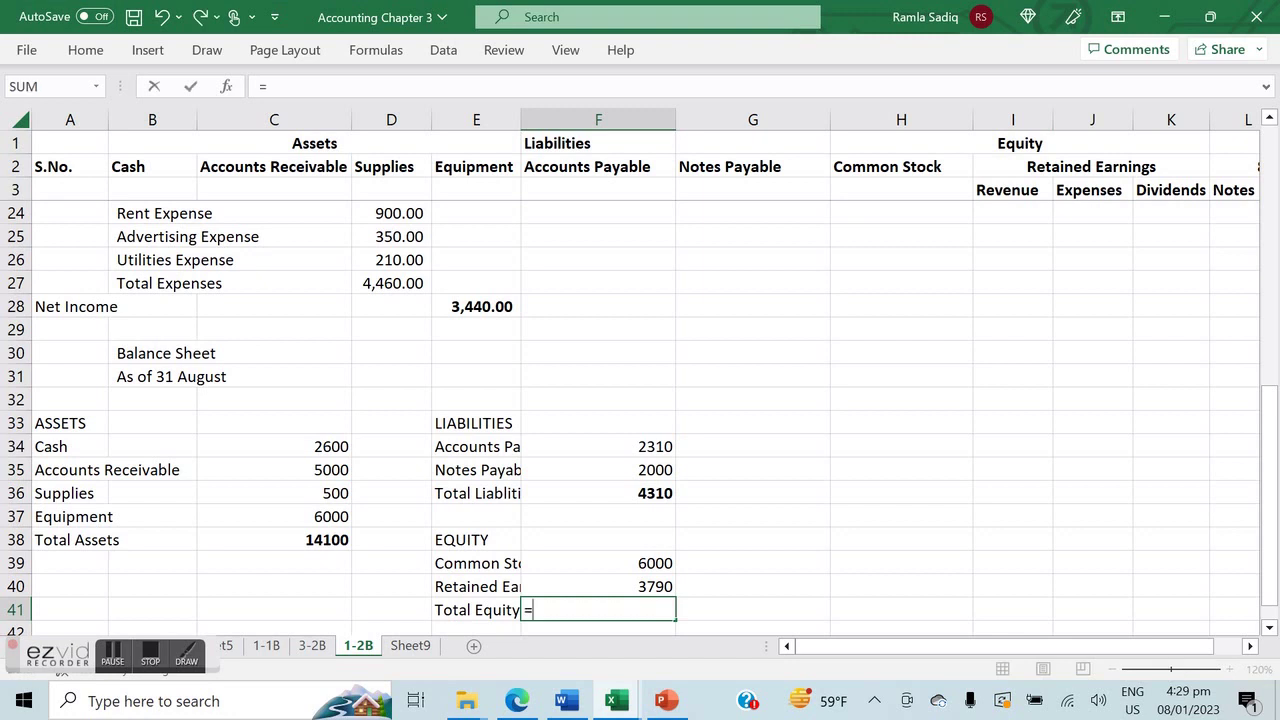
type("SUM(")
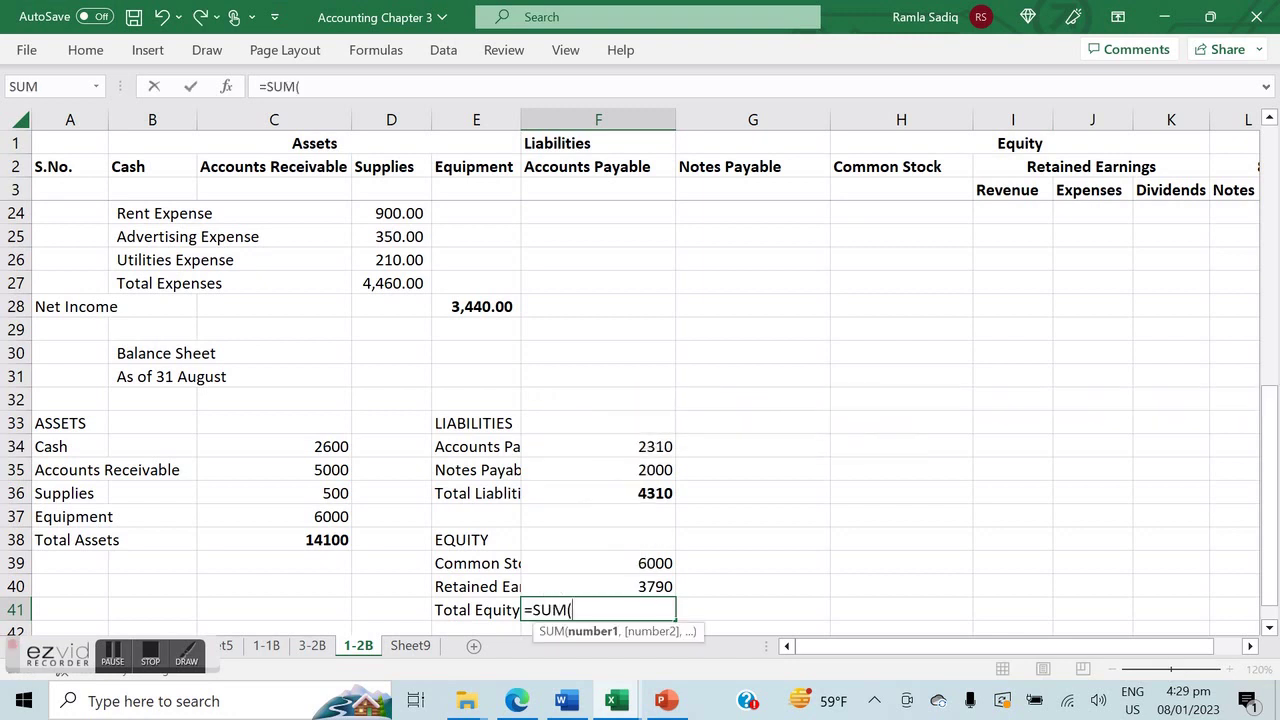
key("Up")
key("shift+Up")
key("Return")
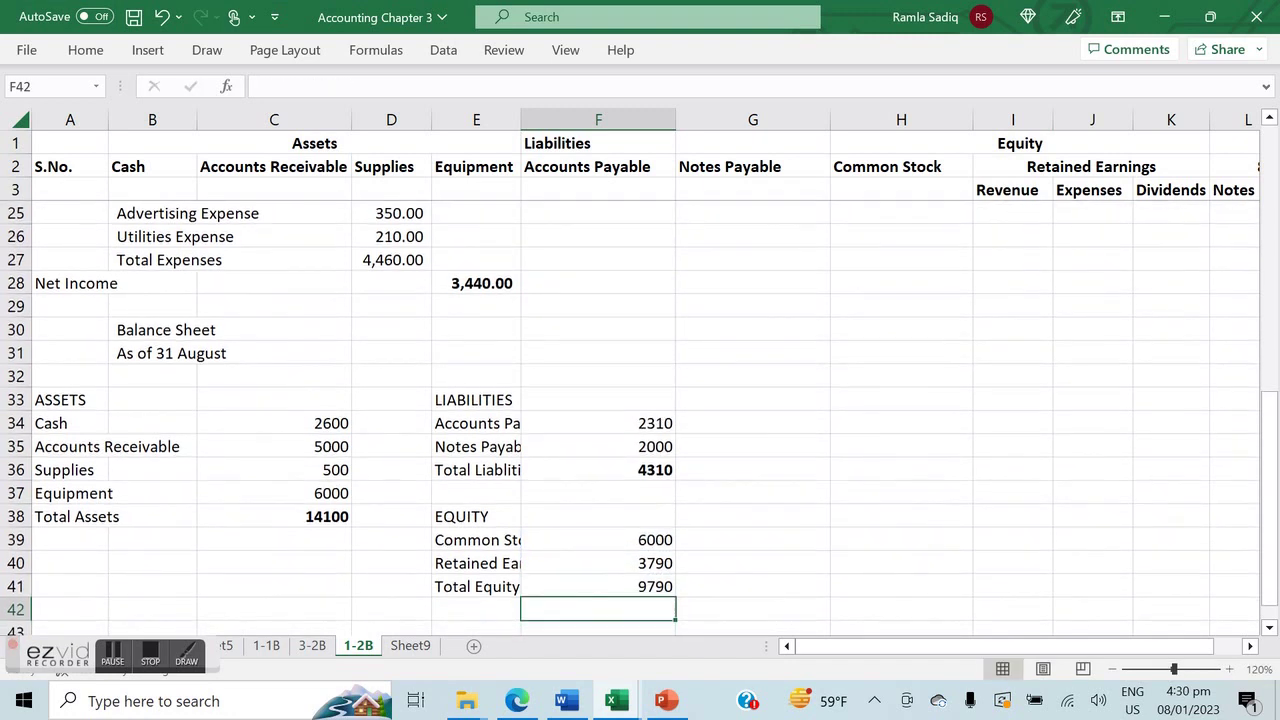
left_click(598, 586)
key("ctrl+b")
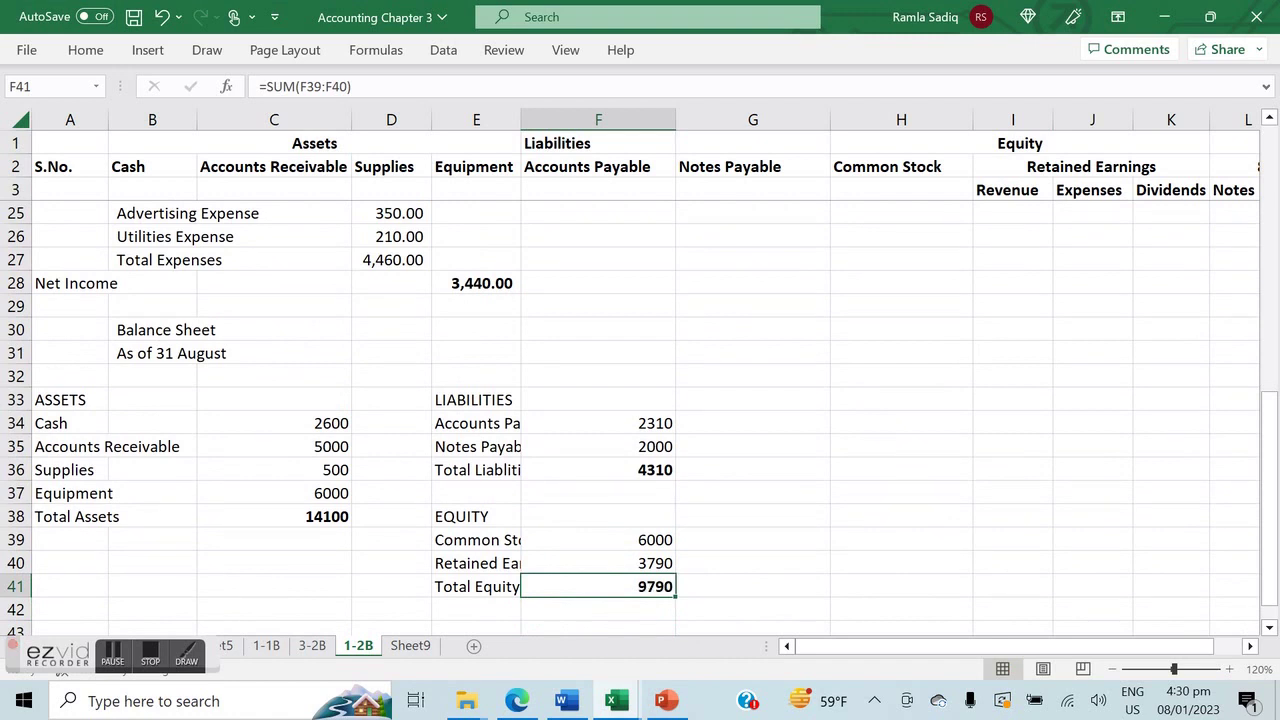
Label cell E43 Total Liabilities and Equity, leaving one blank row below the Total Equity line.
key("Down")
key("Left")
key("Down")
type("Total")
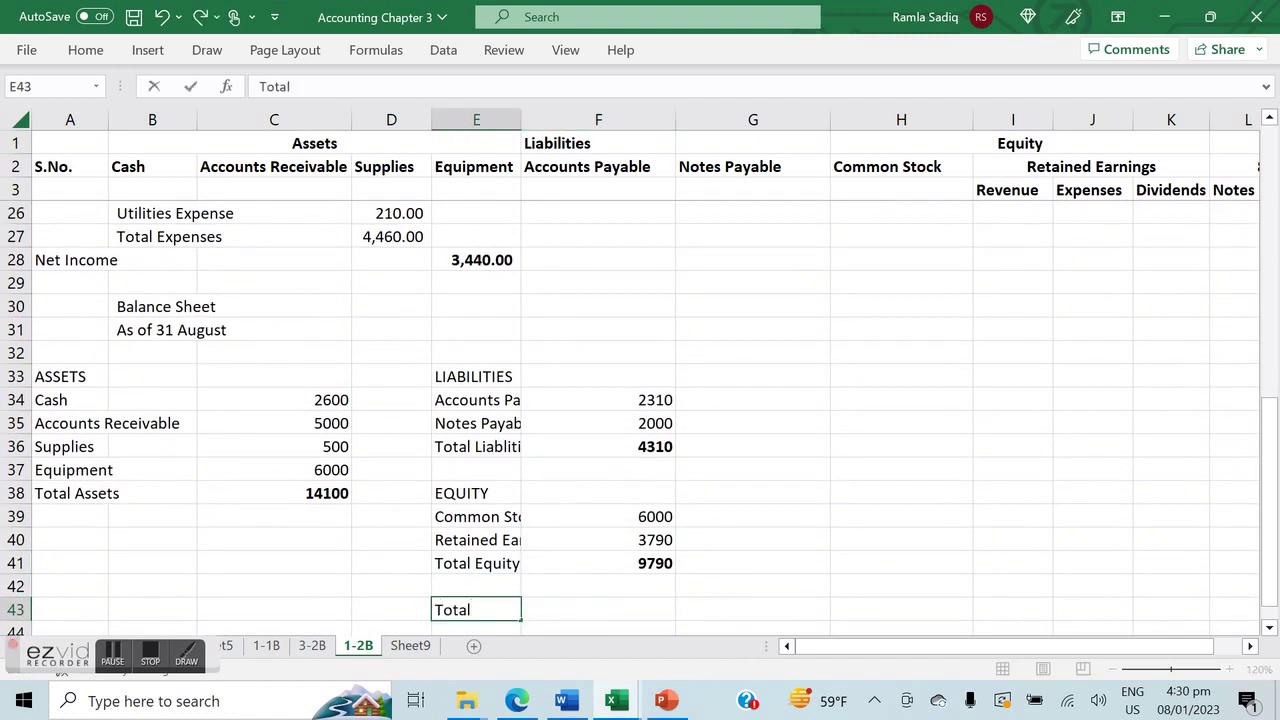
type(" Liabilities")
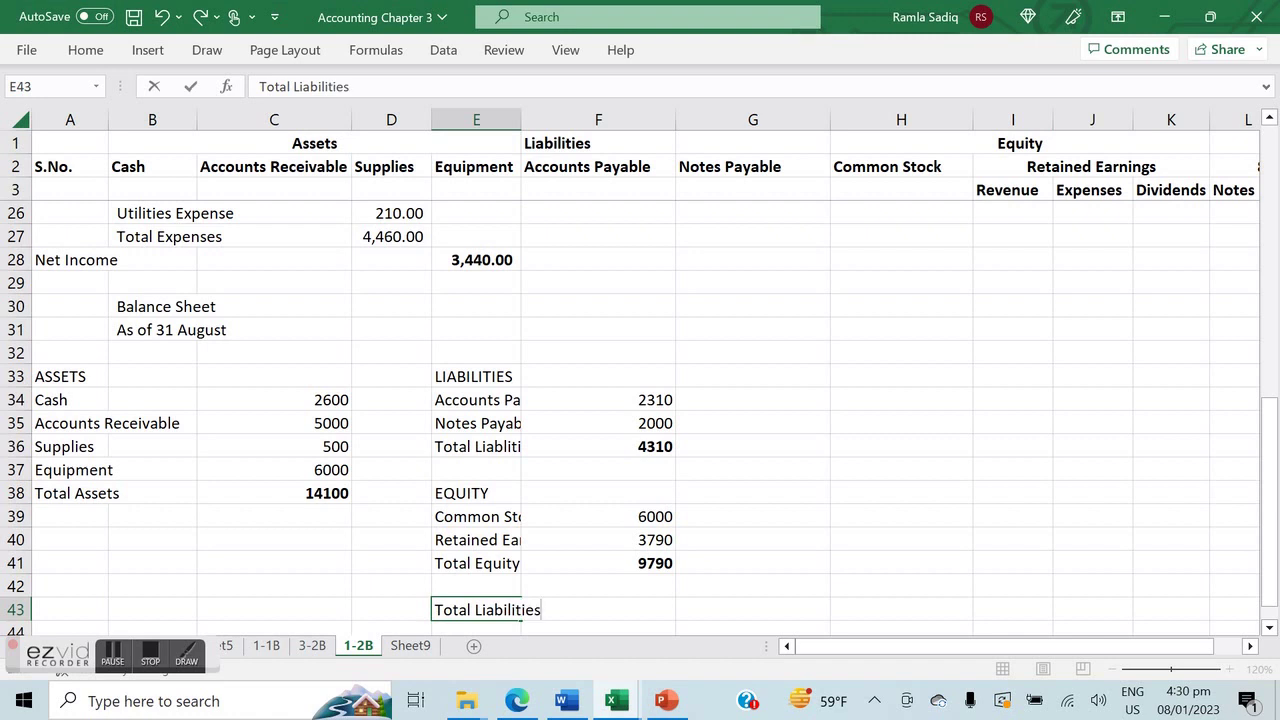
type(" and Equity")
key("Return")
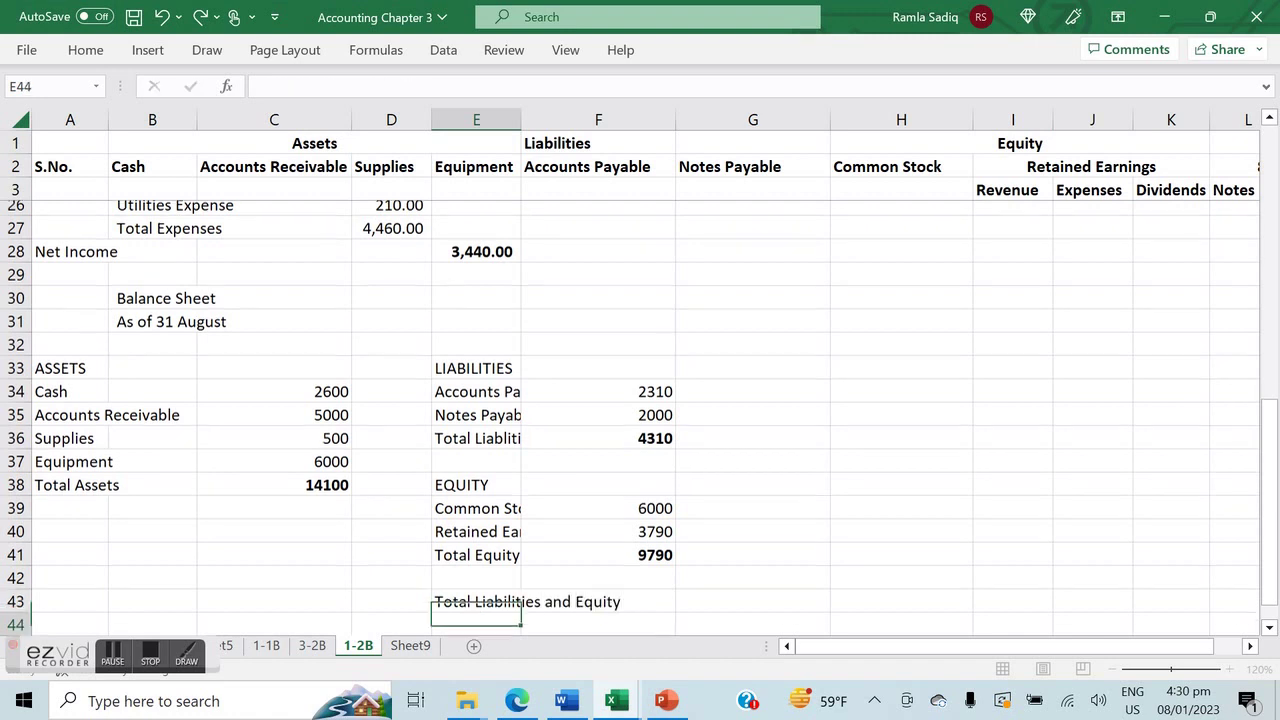
Calculate total liabilities and equity in F43 with =SUM(F36+F41) and make the result bold.
key("Up")
key("Right")
type("=")
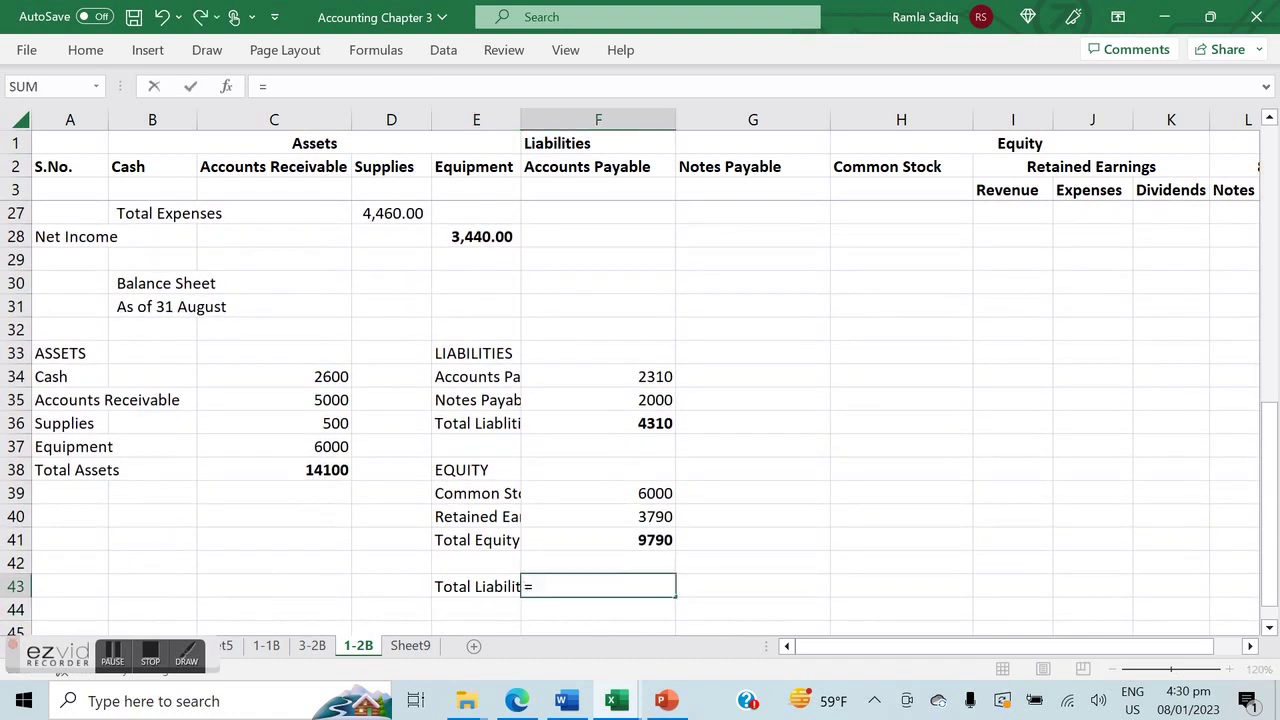
type("SUM(")
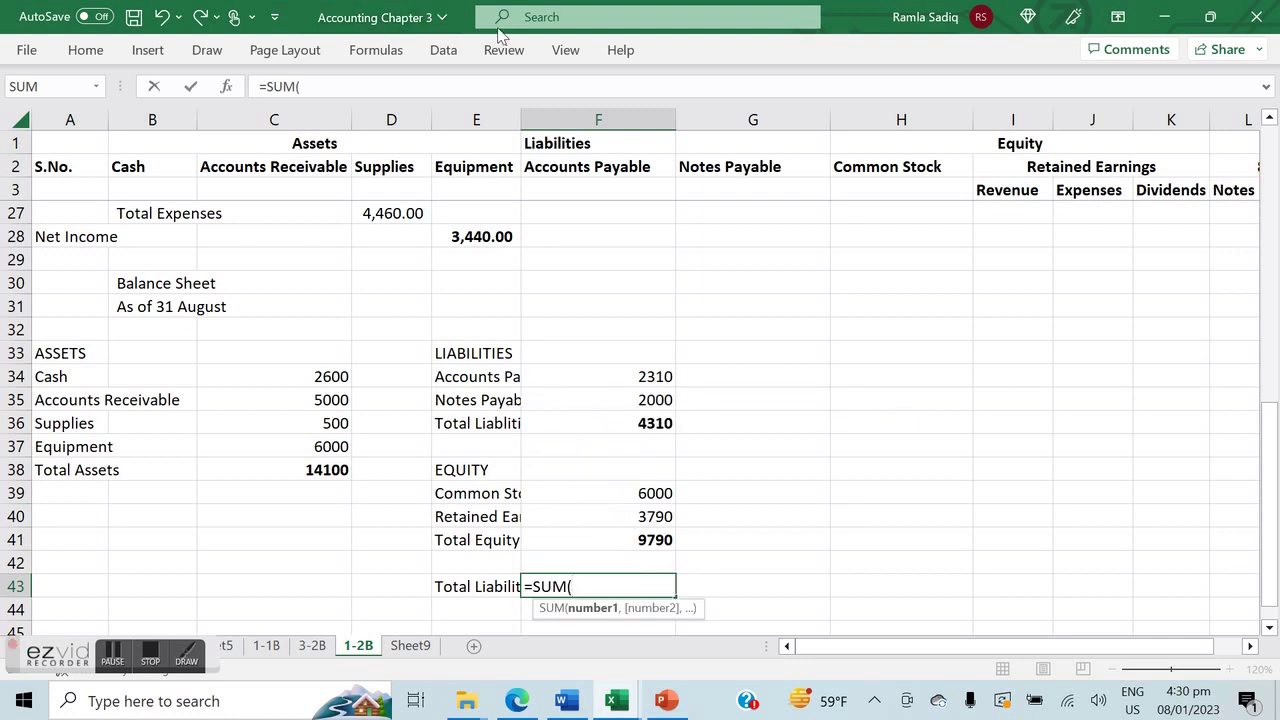
left_click(638, 424)
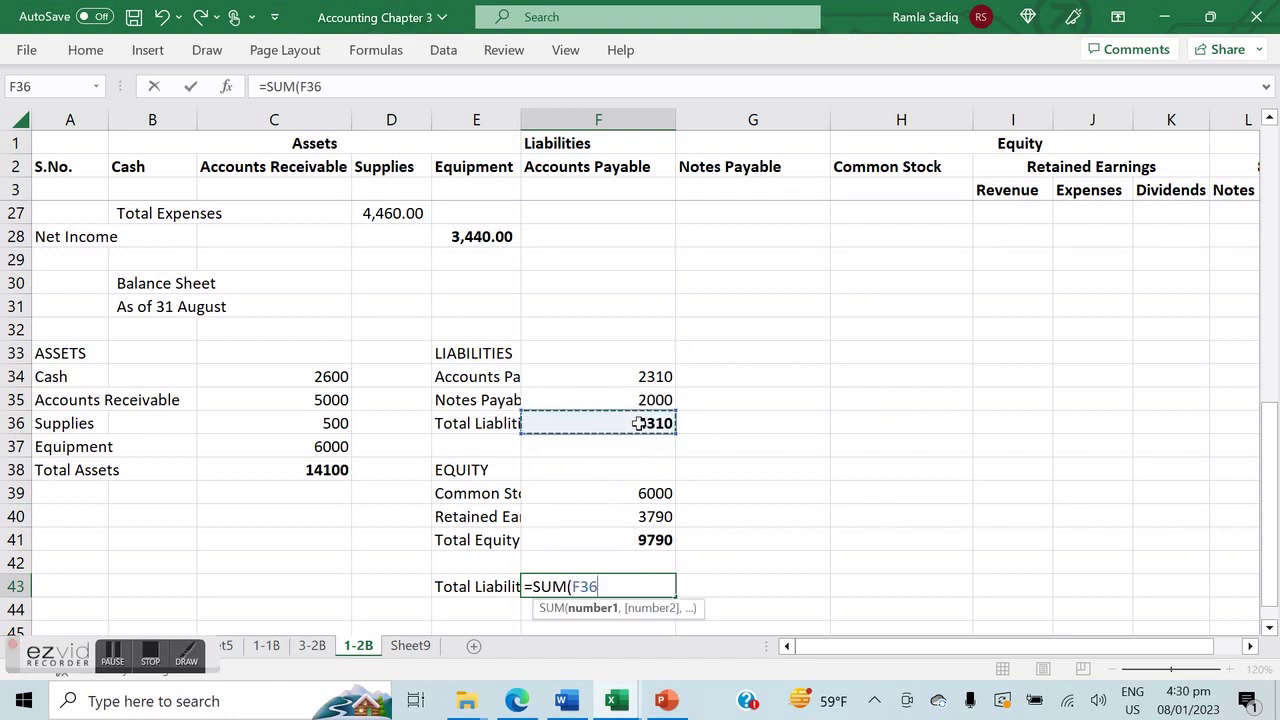
type("+")
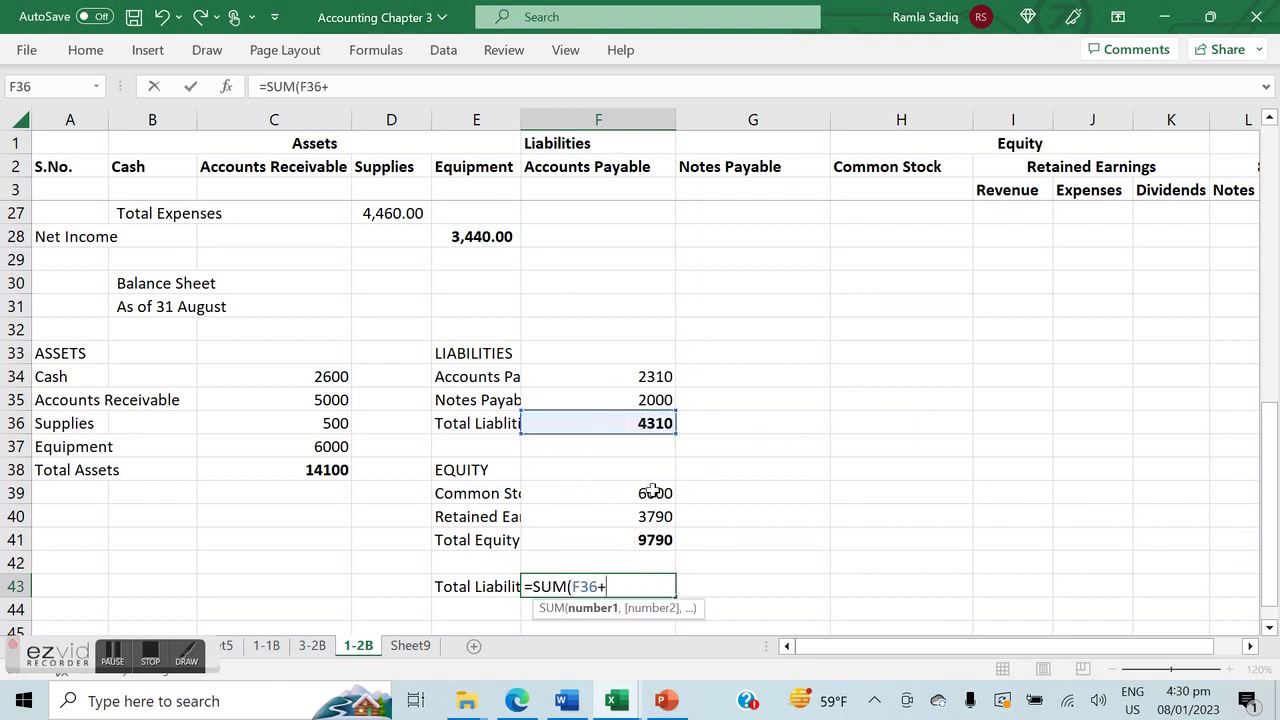
left_click(616, 541)
type(")")
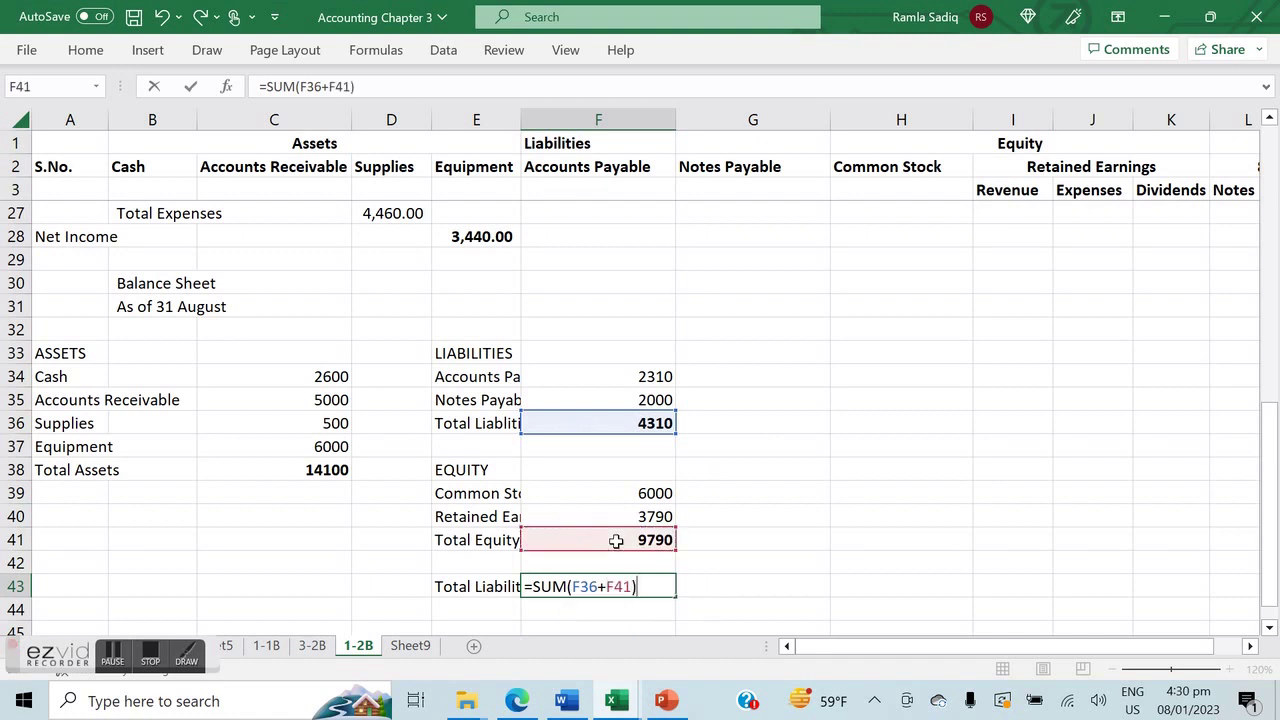
key("Return")
key("Up")
key("ctrl+b")
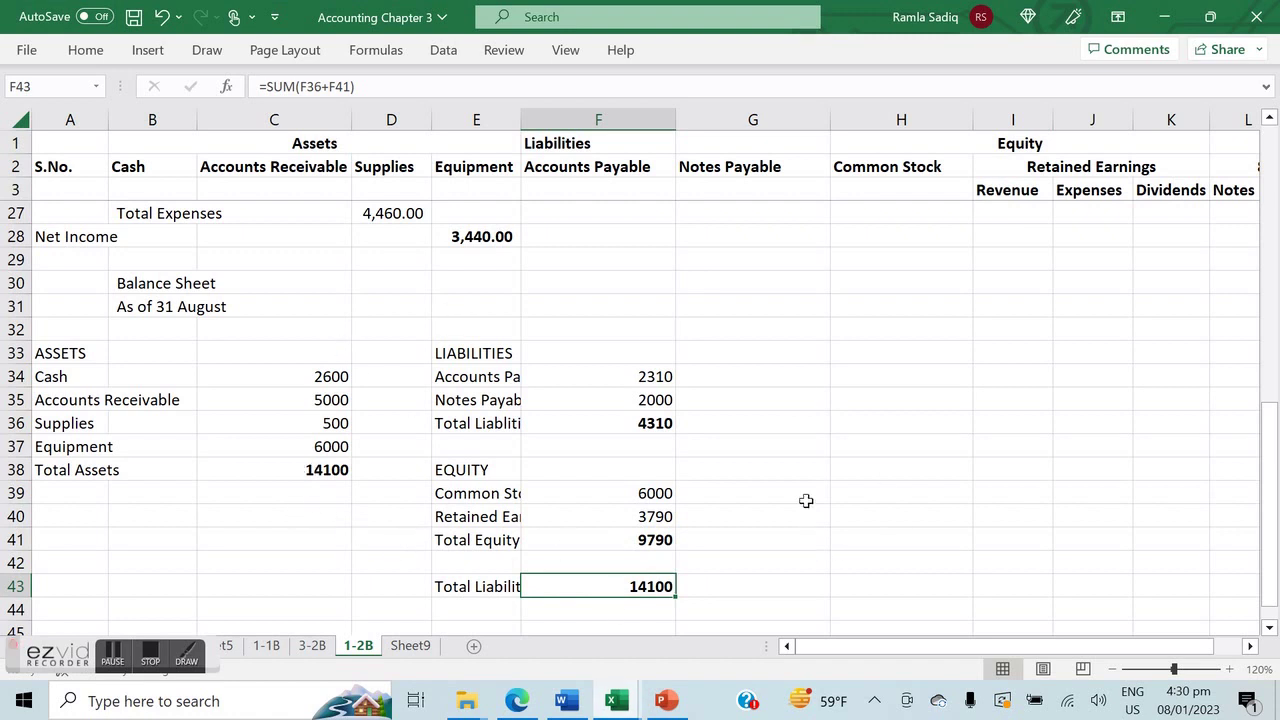
Check the tabular analysis, income statement, retained earnings statement and balance sheet against the problem's instructions and check figures in the textbook PDF.
left_click(516, 701)
scroll(588, 538, "down", 3)
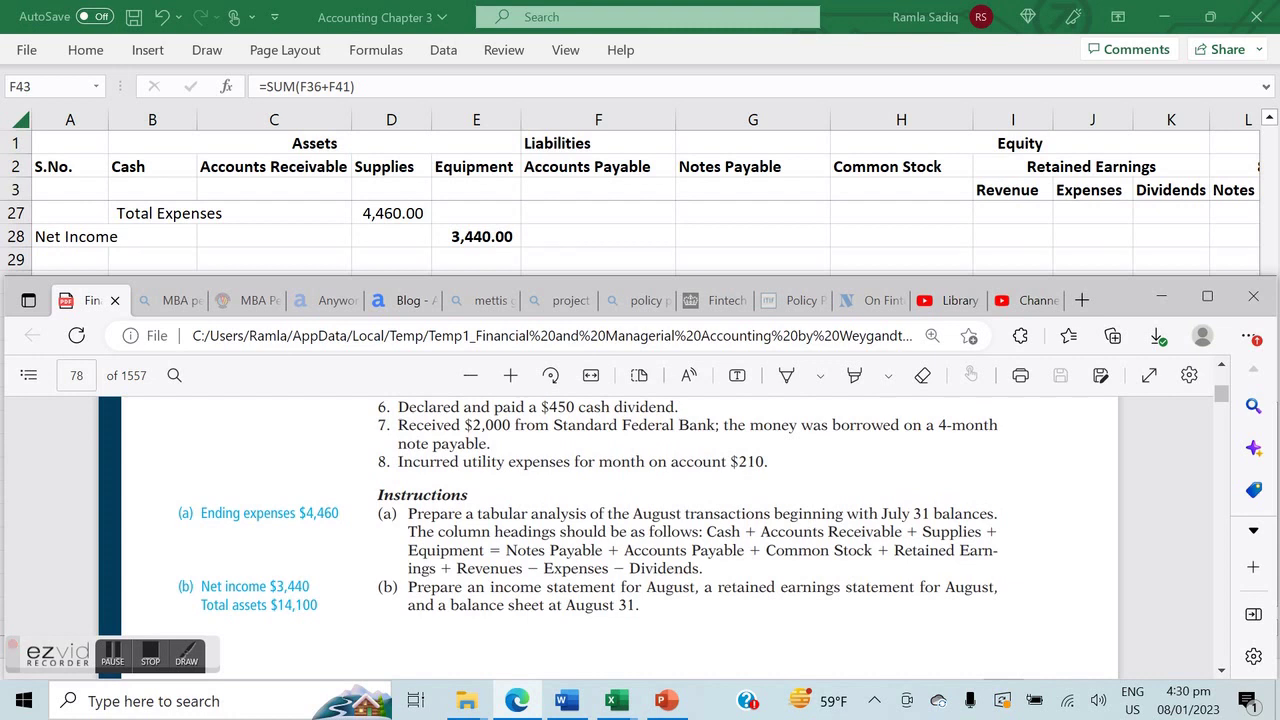
left_click(752, 259)
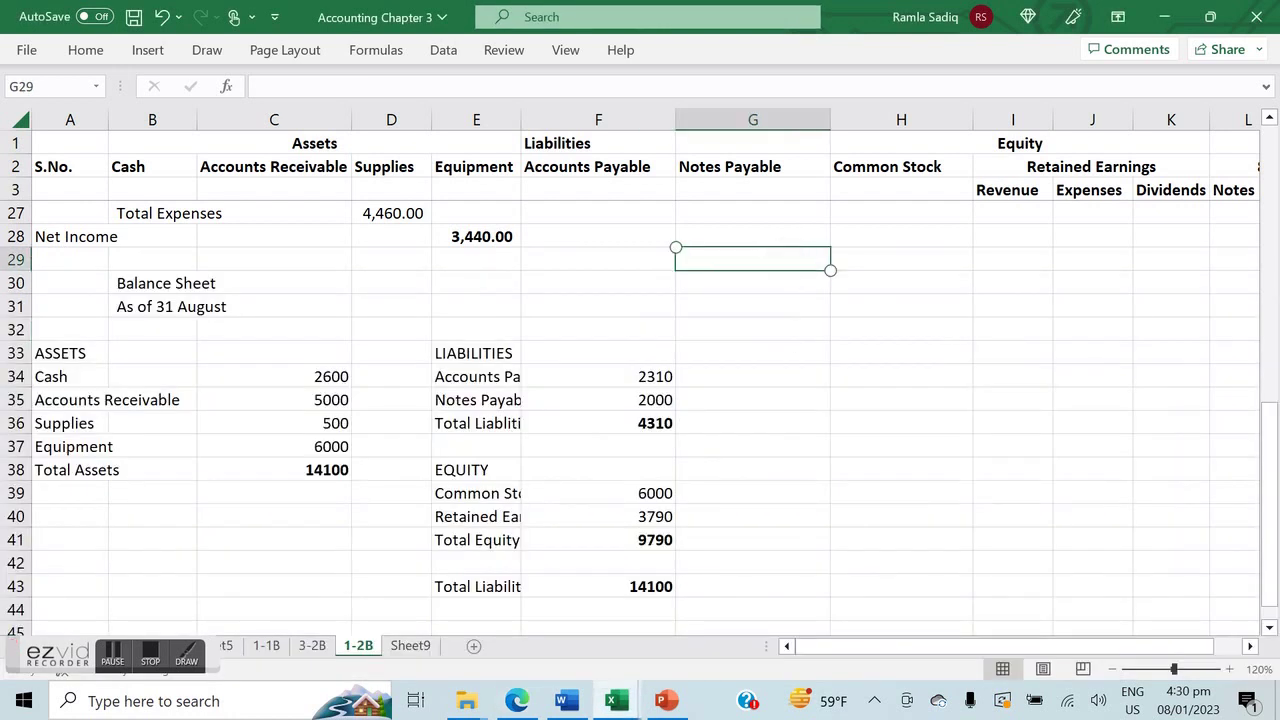
scroll(630, 418, "up", 6)
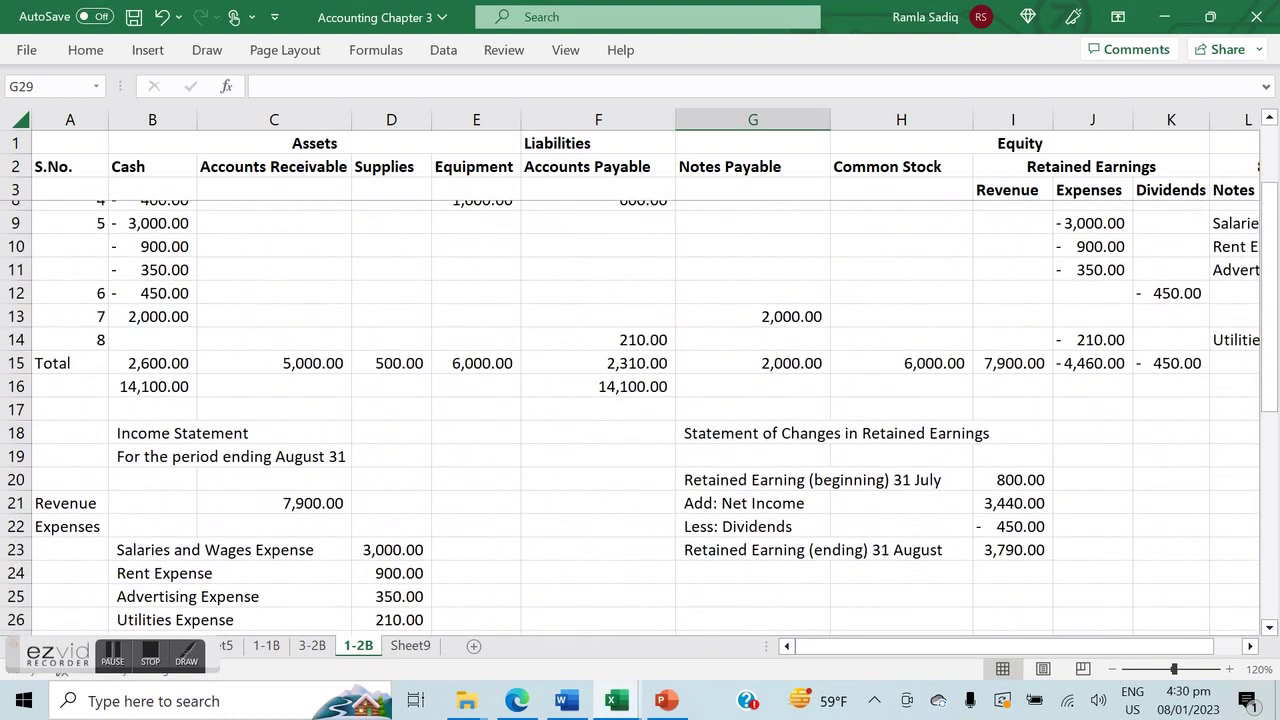
key("alt+Tab")
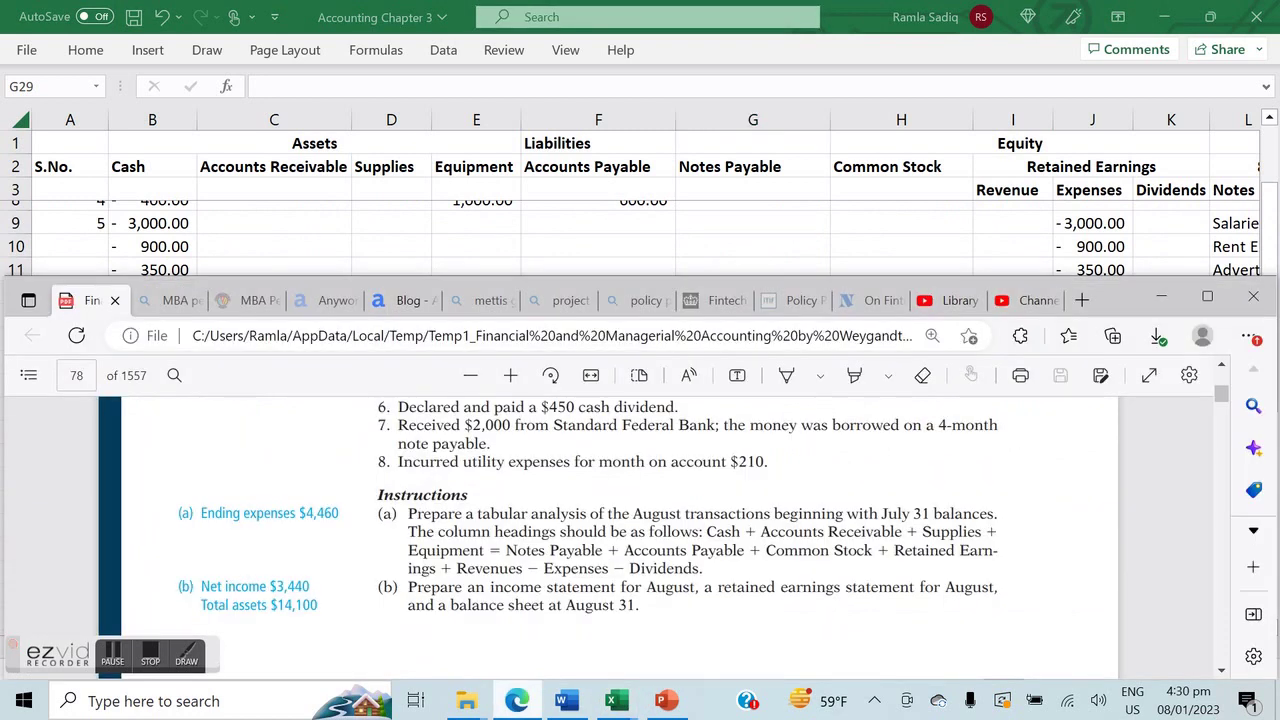
left_click(705, 244)
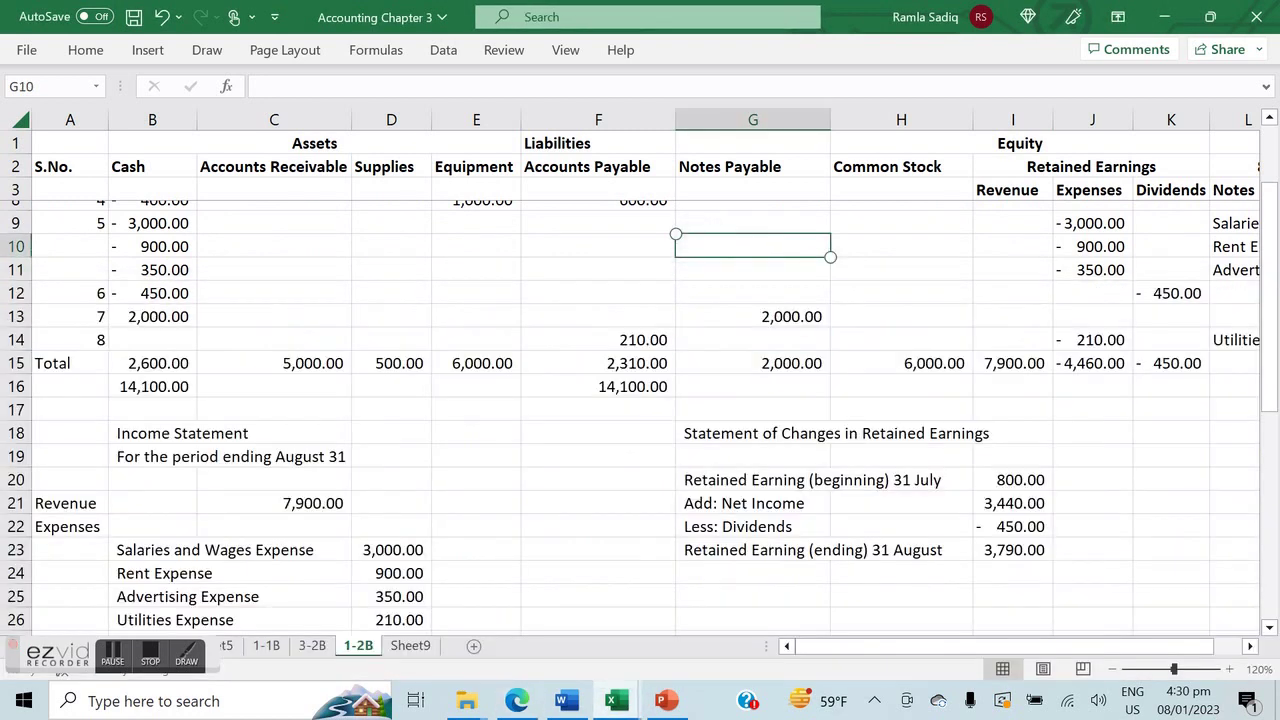
scroll(640, 400, "down", 3)
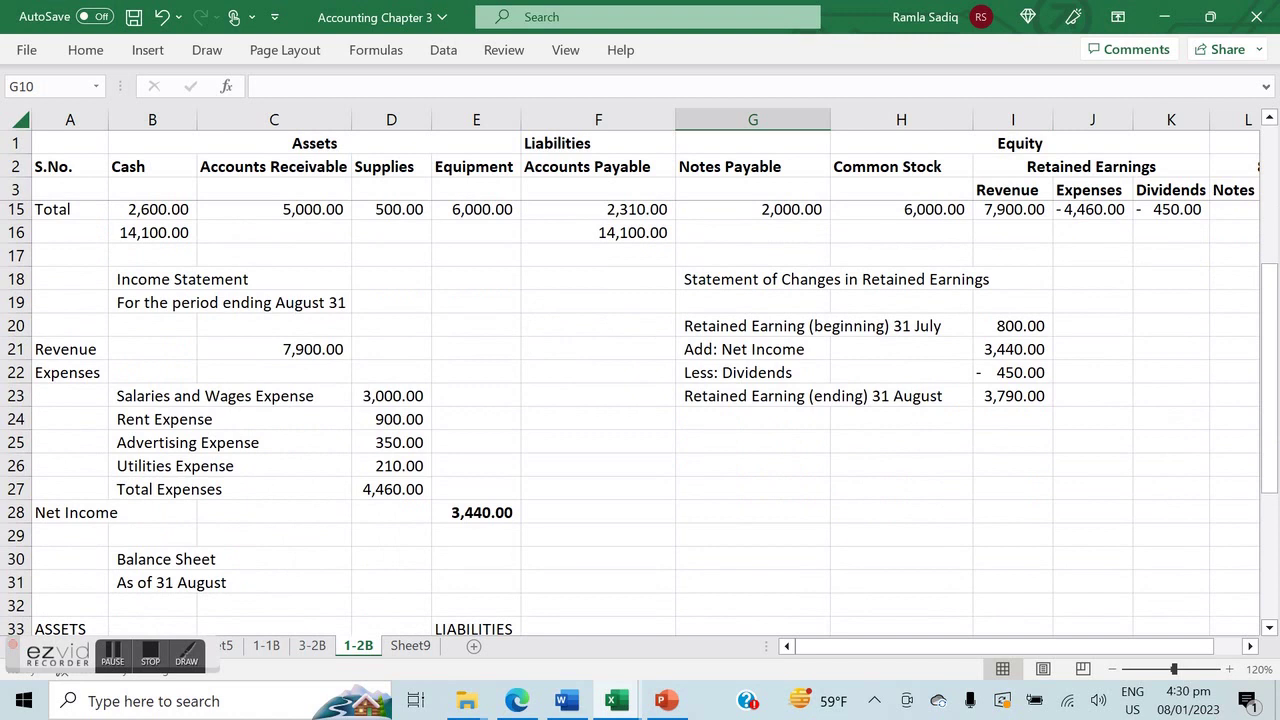
key("alt+Tab")
scroll(588, 500, "down", 1)
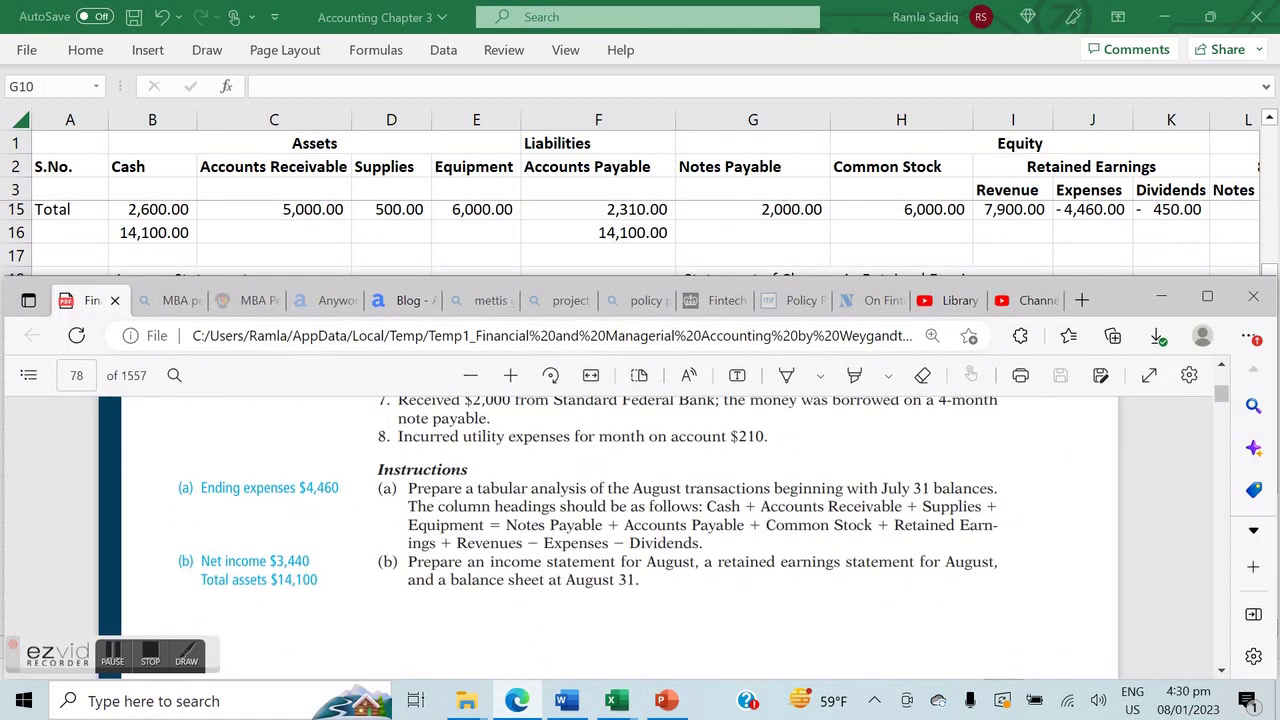
left_click(598, 232)
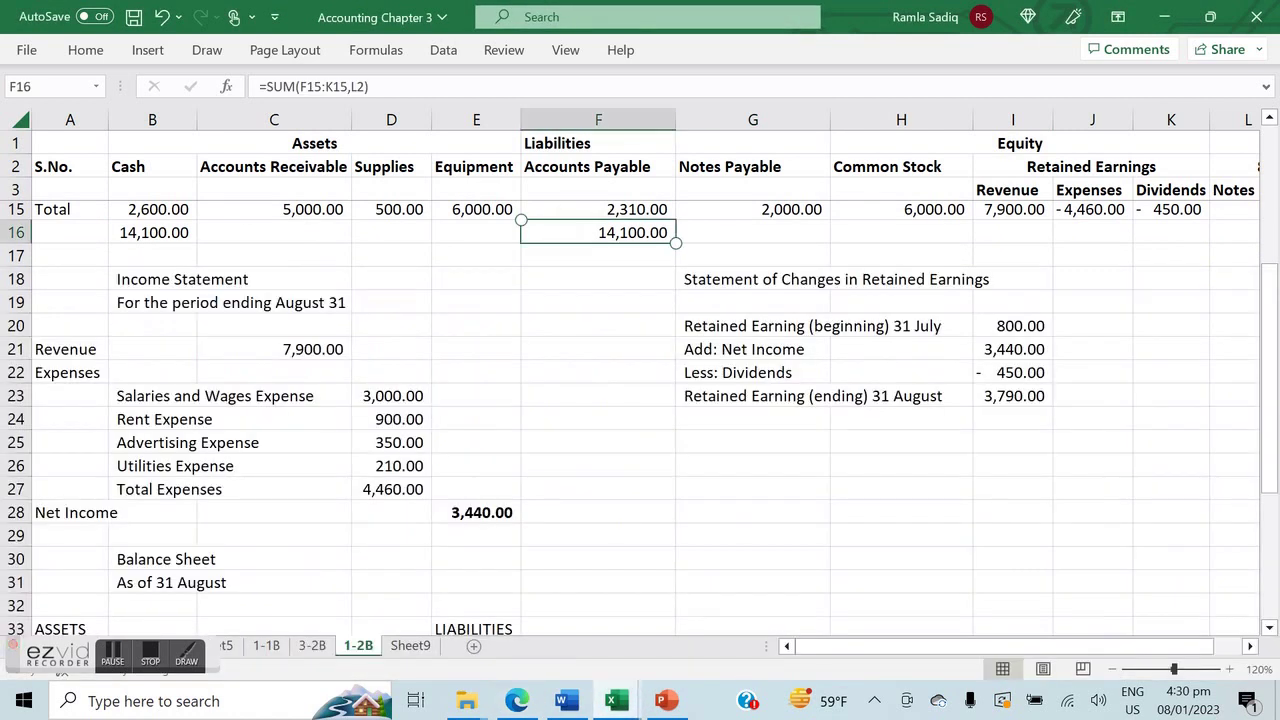
scroll(640, 400, "down", 3)
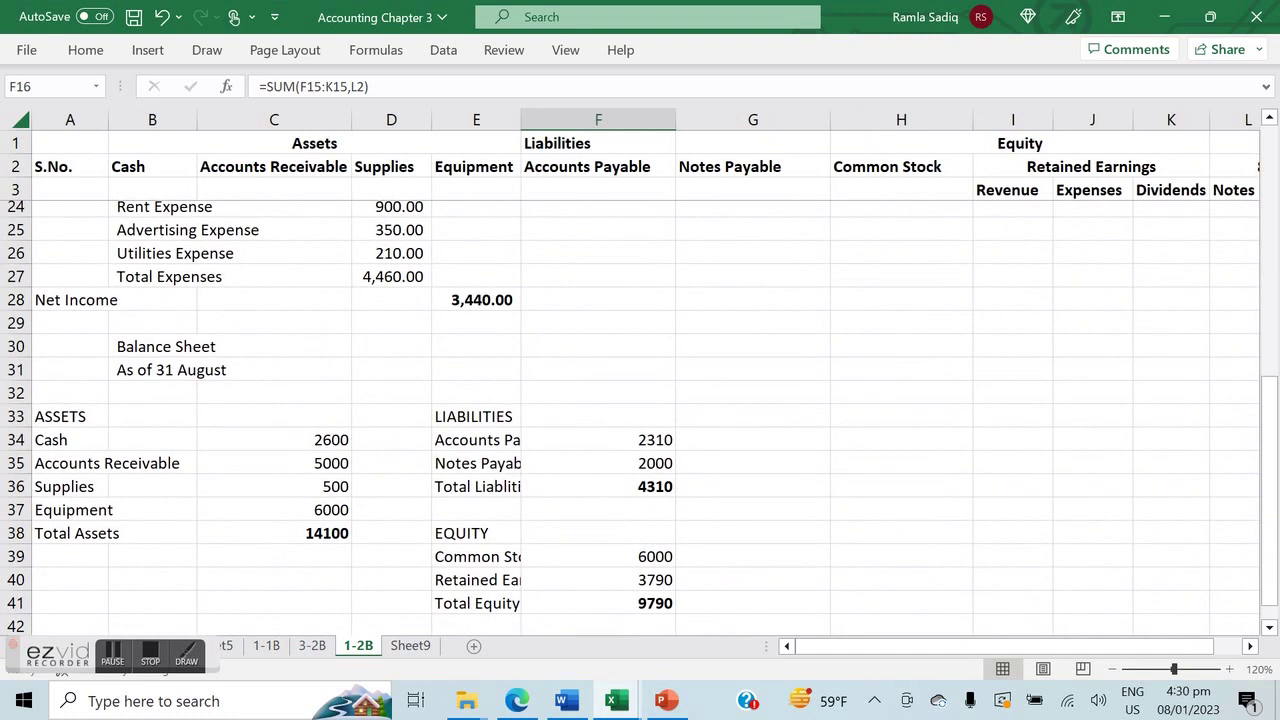